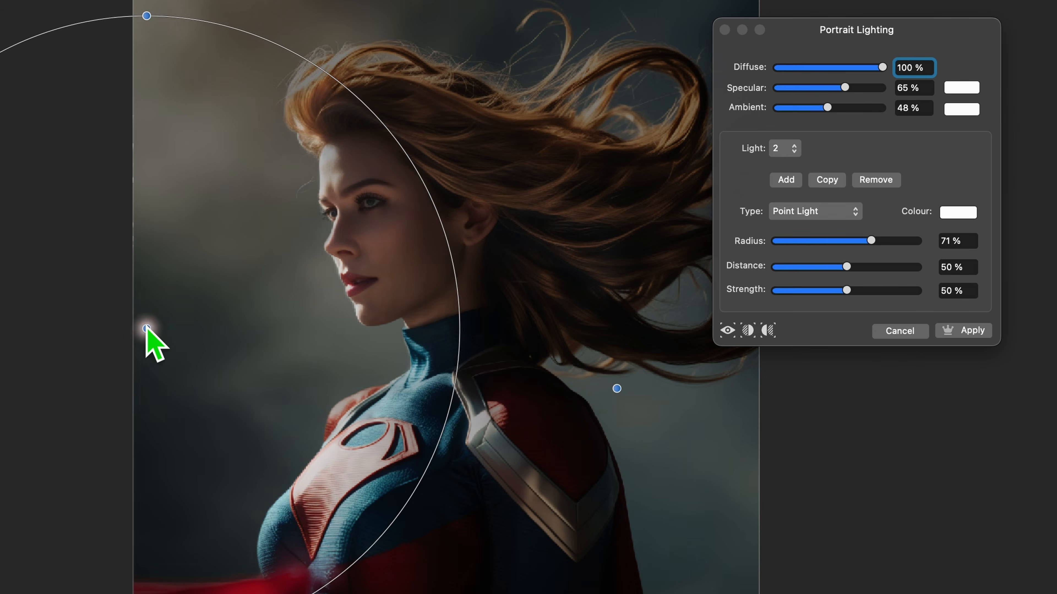
{"action": "left_click_drag", "start_coordinate": [146, 333], "coordinate": [691, 149]}
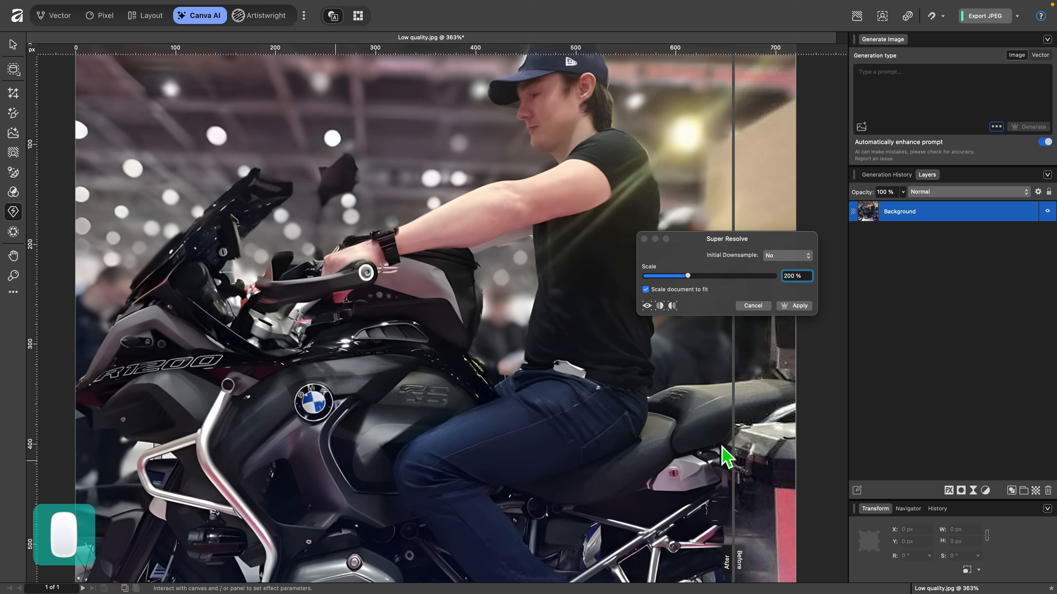
{"action": "left_click_drag", "start_coordinate": [725, 456], "coordinate": [689, 495]}
{"action": "key", "text": "super+z"}
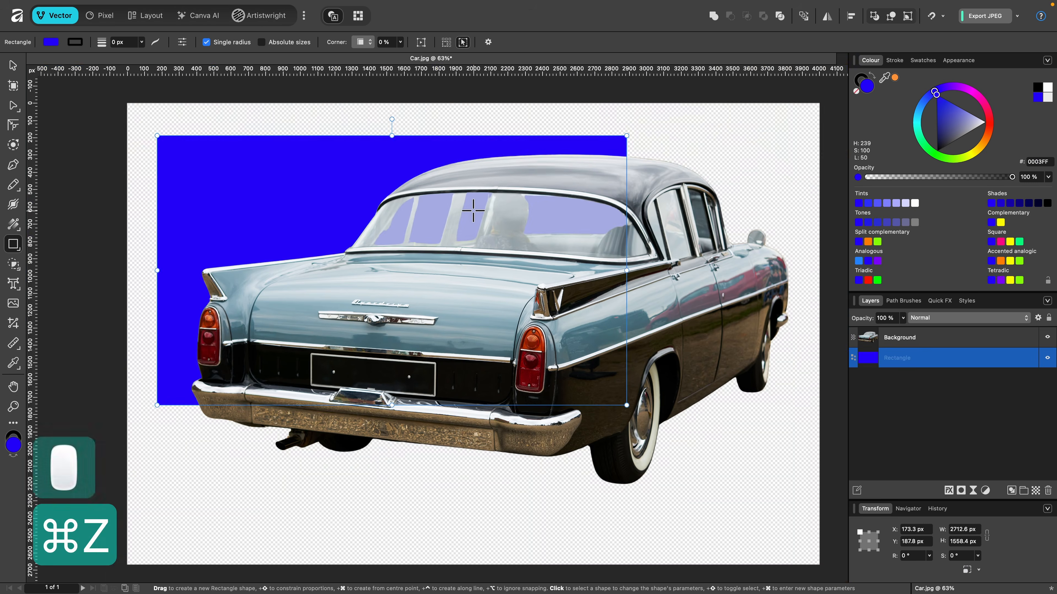
{"action": "scroll", "coordinate": [473, 210], "scroll_direction": "up", "scroll_amount": 3}
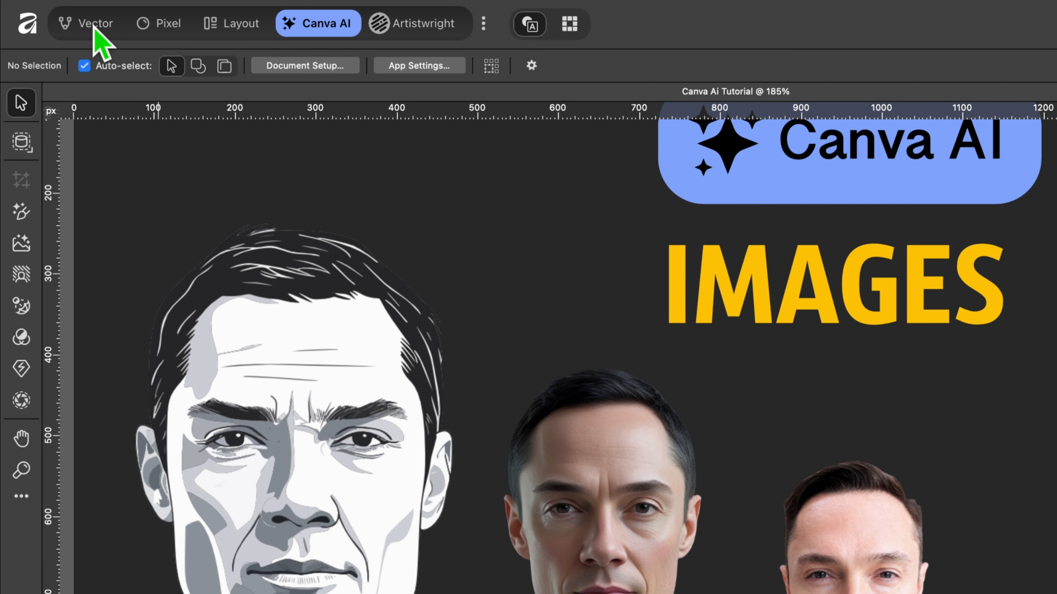
Step: Switch through the Vector, Pixel, Layout and Artistwright studios, and return to the Canva AI studio
{"action": "left_click", "coordinate": [95, 26]}
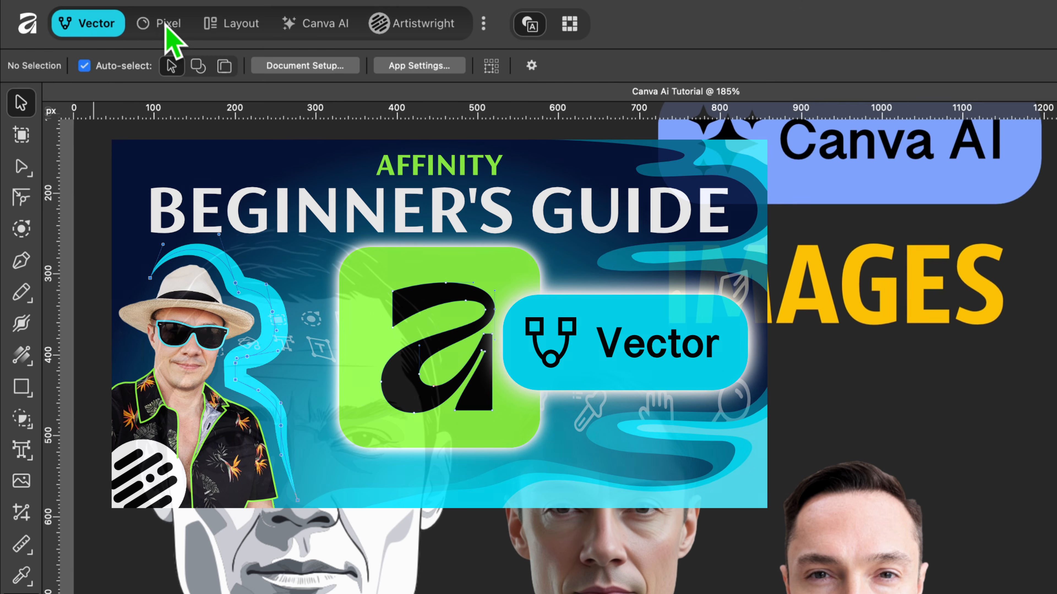
{"action": "left_click", "coordinate": [167, 24]}
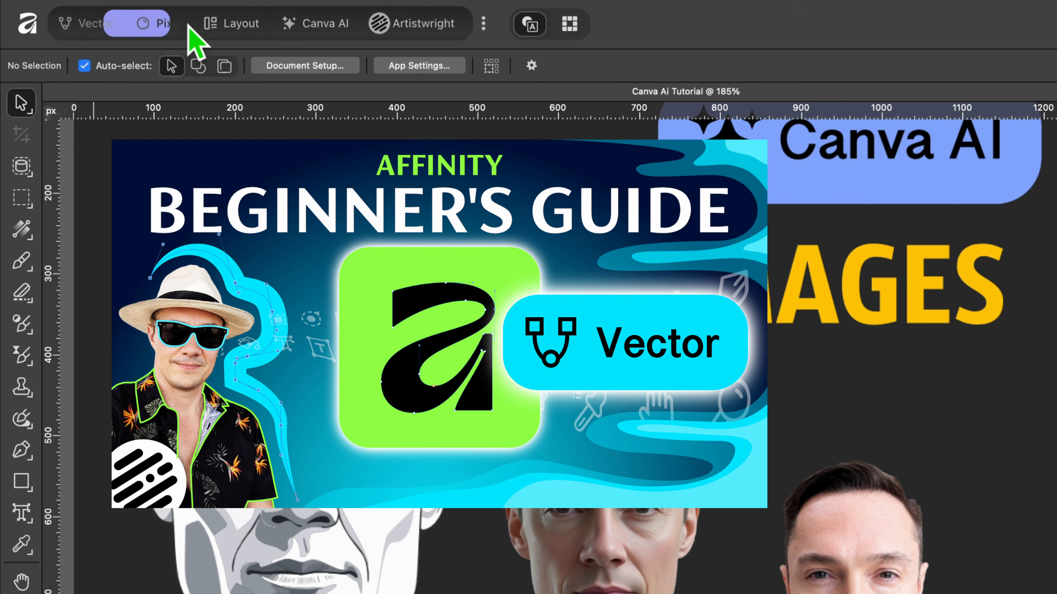
{"action": "left_click", "coordinate": [247, 25]}
{"action": "left_click", "coordinate": [377, 25]}
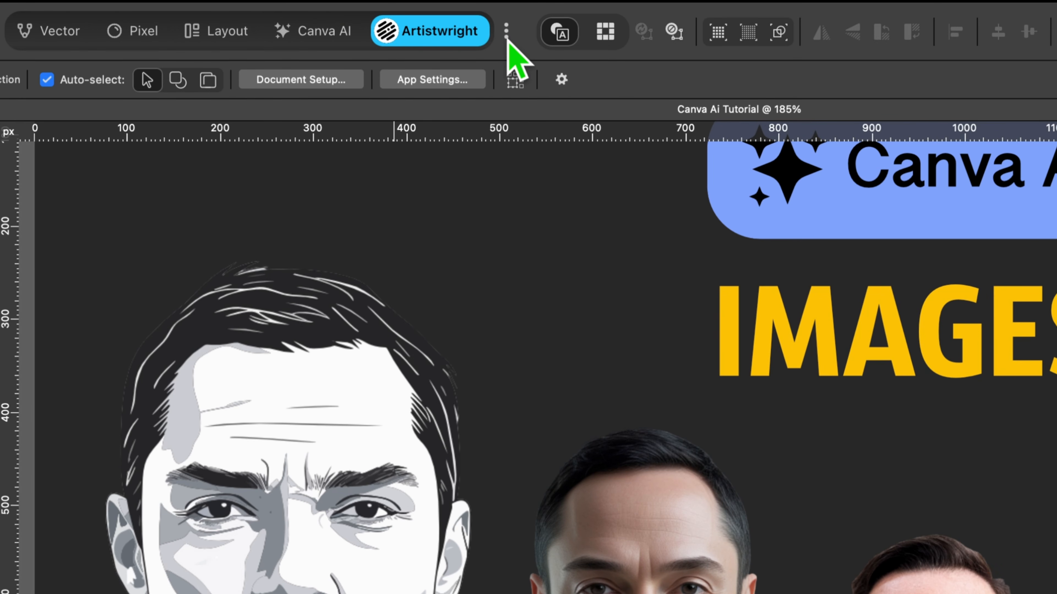
{"action": "left_click", "coordinate": [321, 31]}
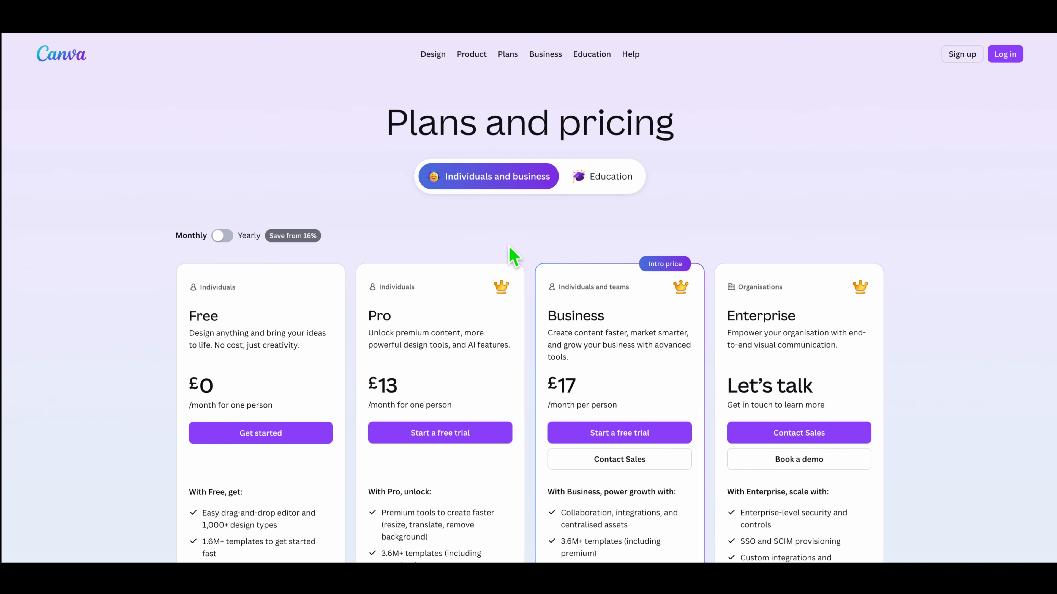
Step: Examine the Canva plans' features and yearly prices for individuals and business, and open the education plans
{"action": "scroll", "coordinate": [511, 250], "scroll_direction": "down", "scroll_amount": 3}
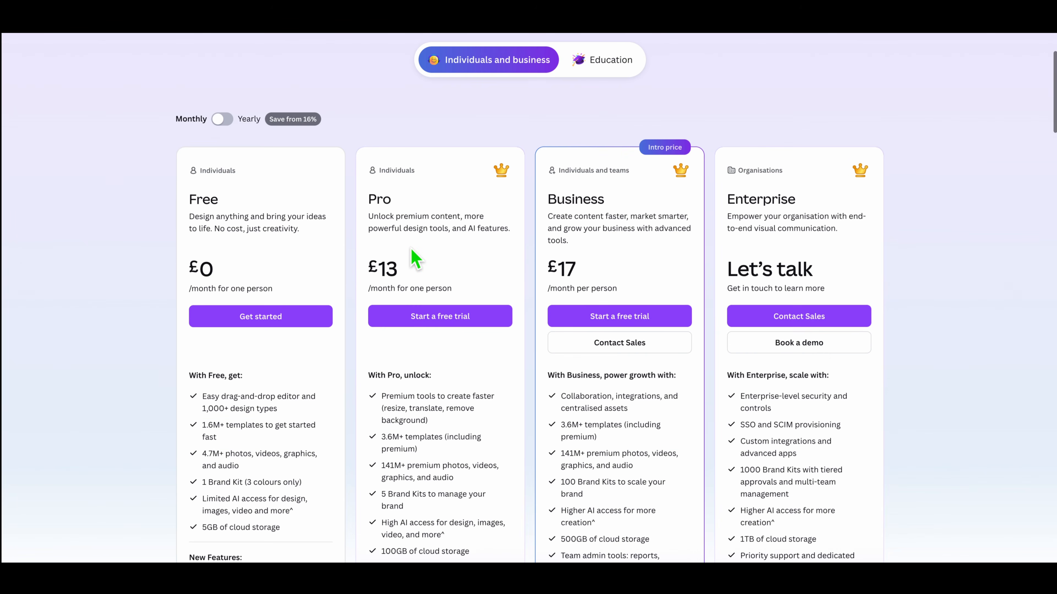
{"action": "left_click", "coordinate": [228, 120]}
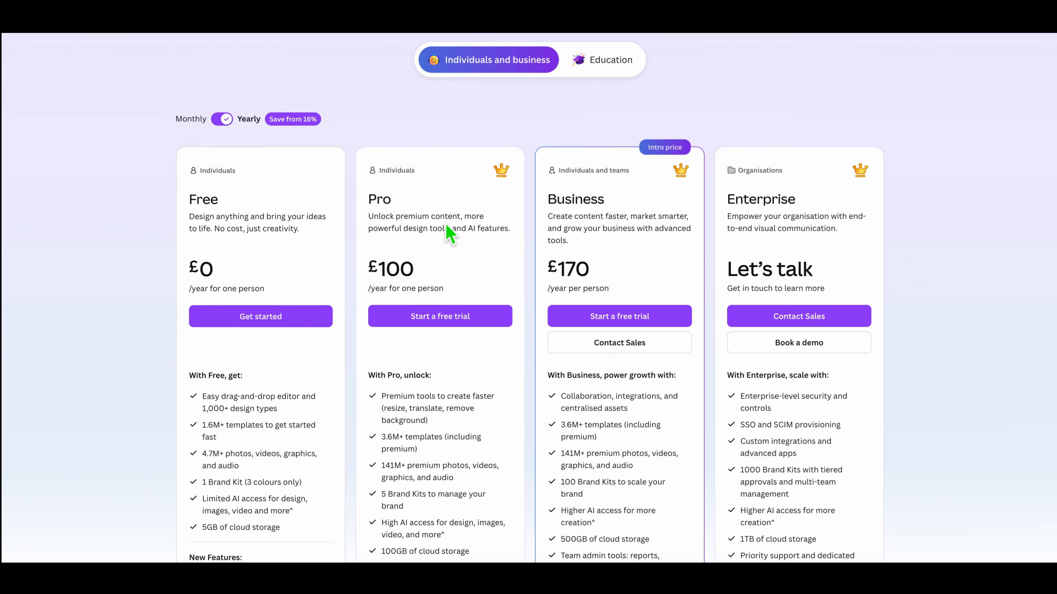
{"action": "scroll", "coordinate": [441, 324], "scroll_direction": "down", "scroll_amount": 3}
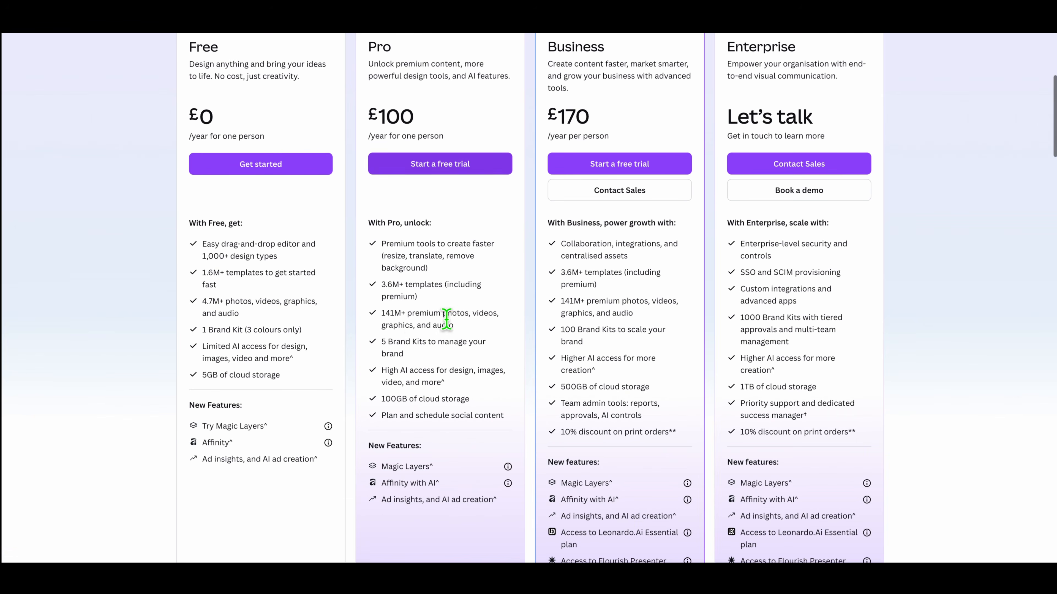
{"action": "scroll", "coordinate": [444, 337], "scroll_direction": "down", "scroll_amount": 2}
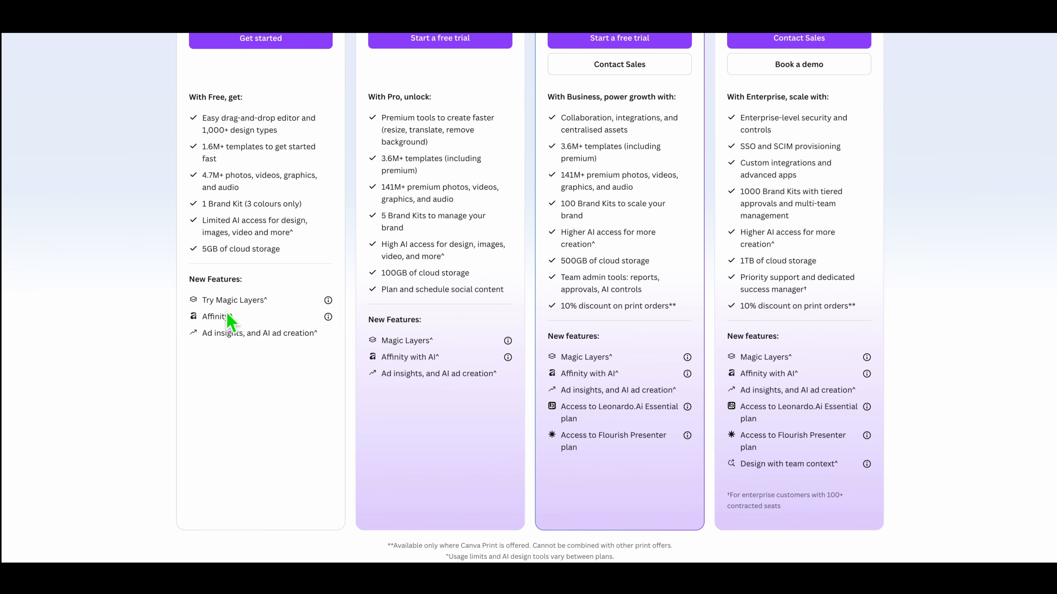
{"action": "scroll", "coordinate": [227, 313], "scroll_direction": "up", "scroll_amount": 6}
{"action": "scroll", "coordinate": [227, 312], "scroll_direction": "down", "scroll_amount": 5}
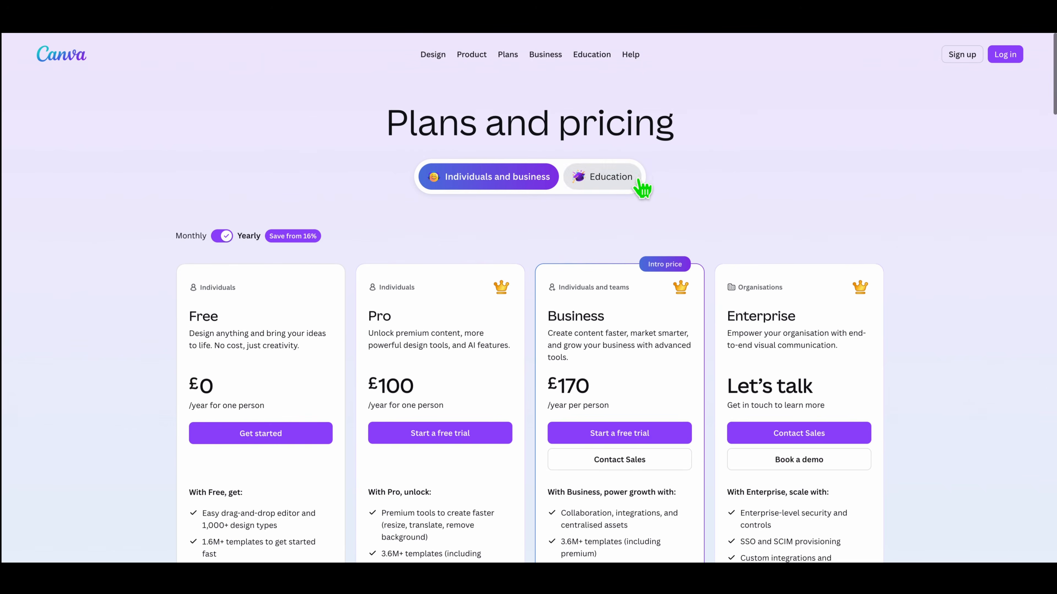
{"action": "left_click", "coordinate": [620, 187]}
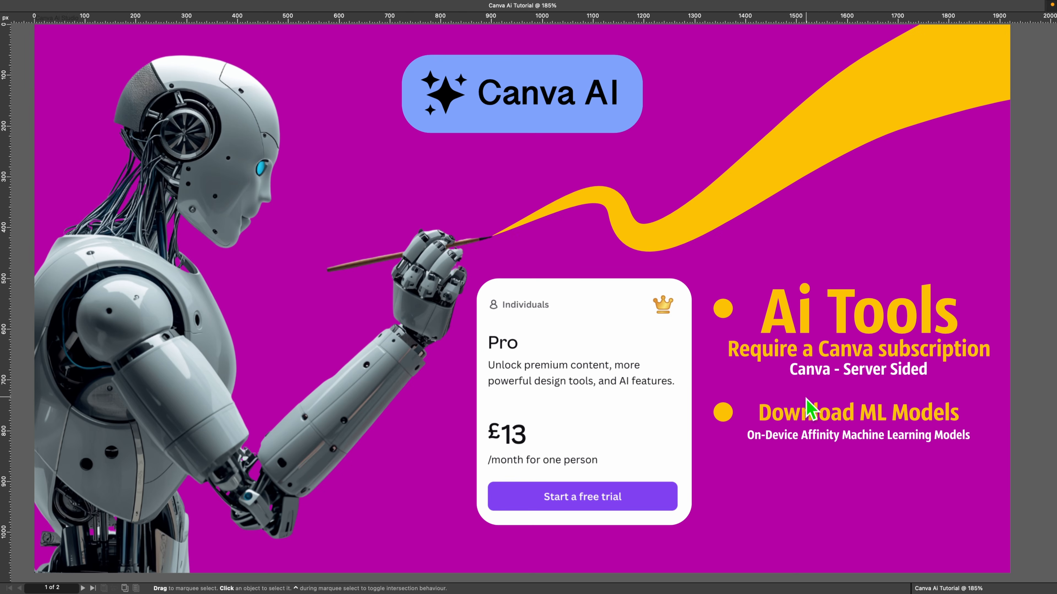
Step: Switch to Affinity, look over the AI tools overview, show the hidden interface panels, and open the app settings
{"action": "scroll", "coordinate": [806, 399], "scroll_direction": "up", "scroll_amount": 5}
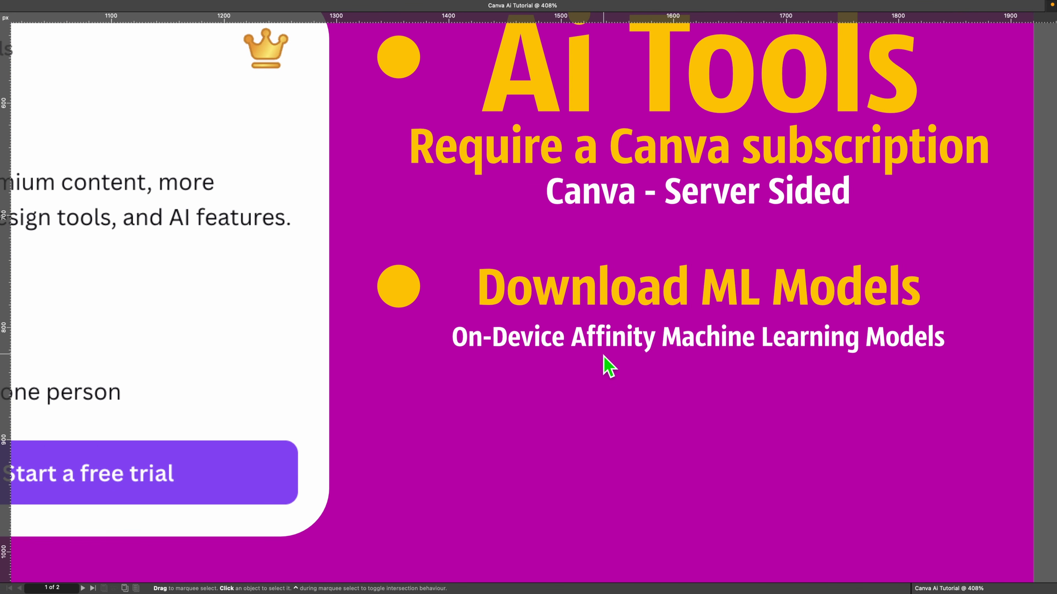
{"action": "scroll", "coordinate": [608, 366], "scroll_direction": "down", "scroll_amount": 7}
{"action": "key", "text": "Tab"}
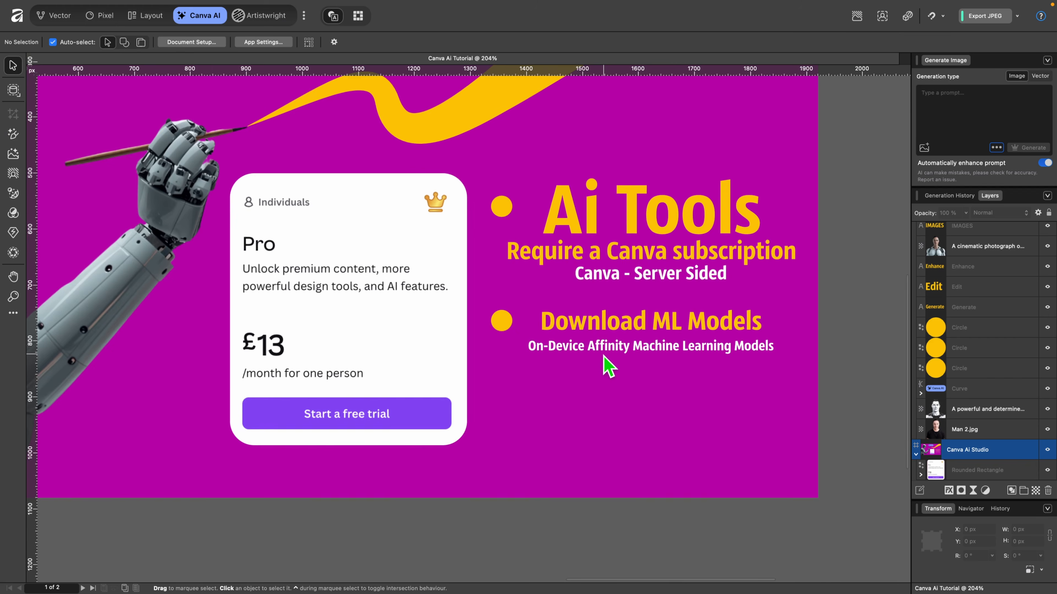
{"action": "scroll", "coordinate": [603, 356], "scroll_direction": "left", "scroll_amount": 3}
{"action": "scroll", "coordinate": [604, 357], "scroll_direction": "up", "scroll_amount": 2}
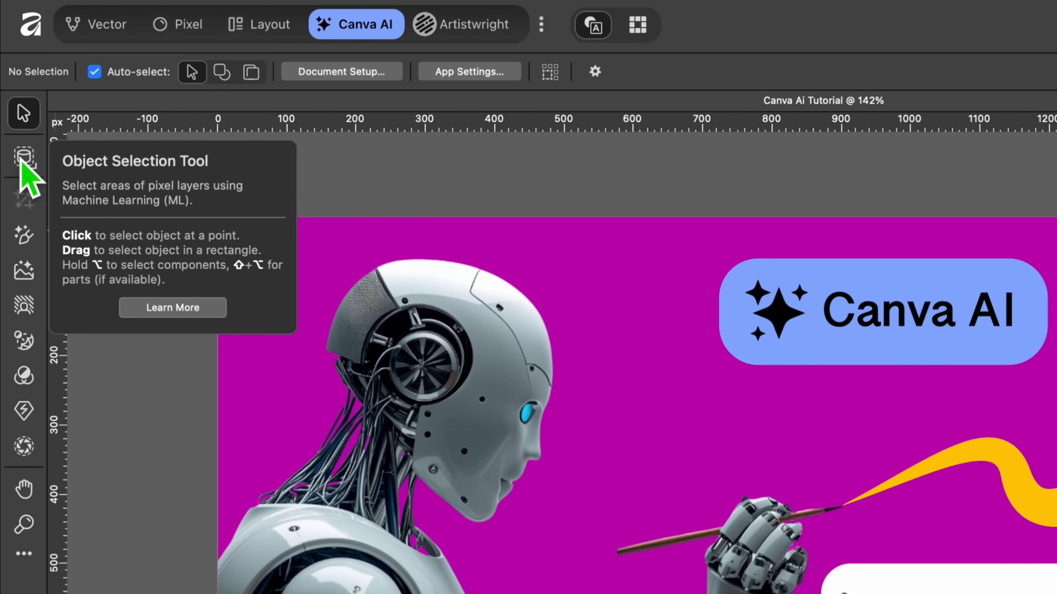
{"action": "left_click", "coordinate": [480, 75]}
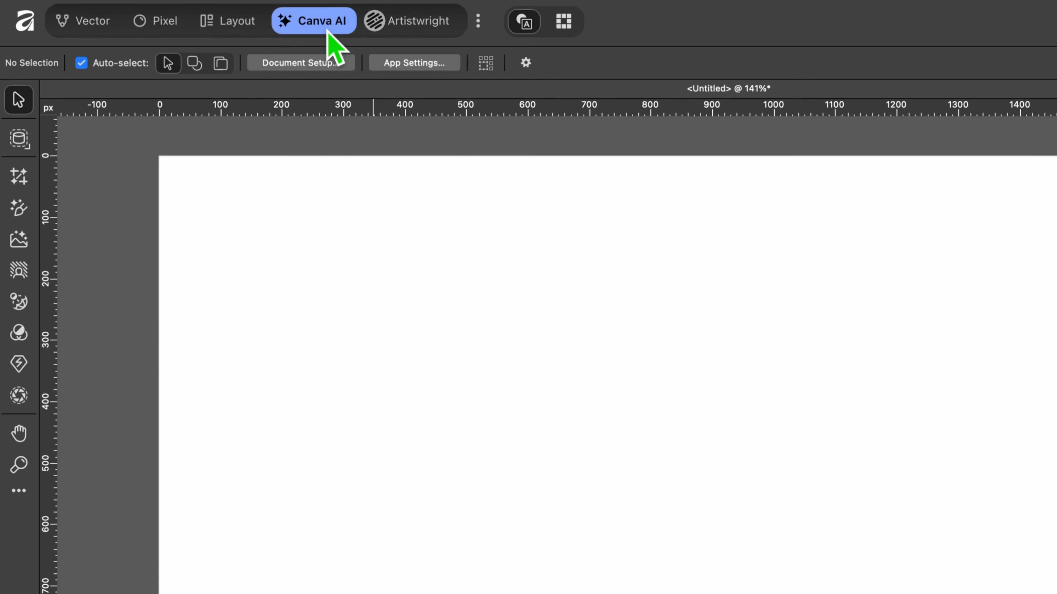
Step: Check the blank document's units, DPI and page dimensions in the document setup, and accept them
{"action": "left_click", "coordinate": [325, 65]}
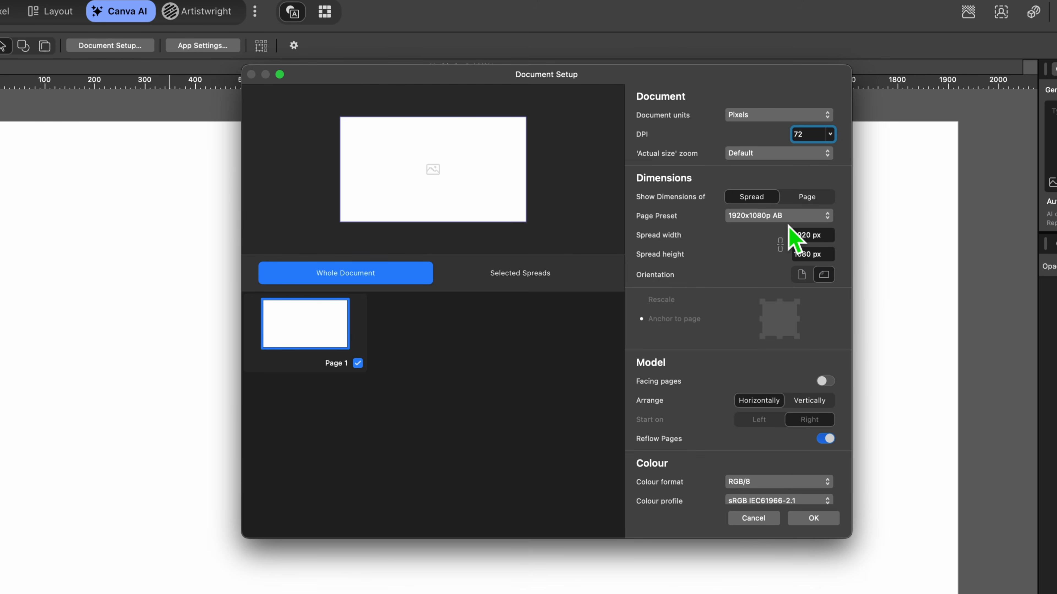
{"action": "left_click", "coordinate": [814, 519]}
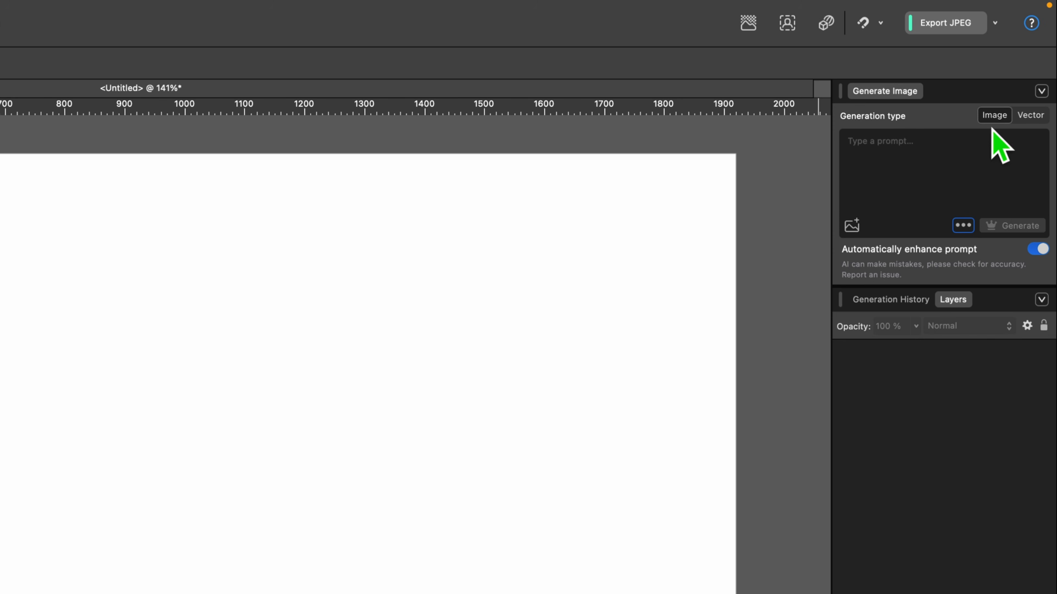
Step: Enter the image generation prompt "a hero in a cape with a burning city in the background"
{"action": "left_click", "coordinate": [907, 153]}
{"action": "type", "text": "a hero in"}
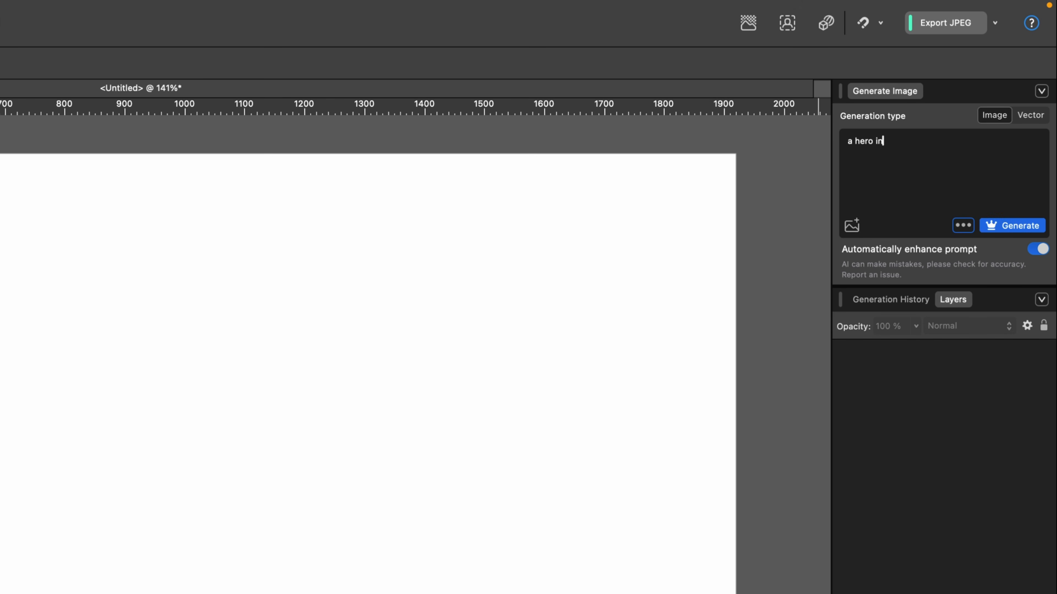
{"action": "type", "text": " a cape with a burning city in the ba"}
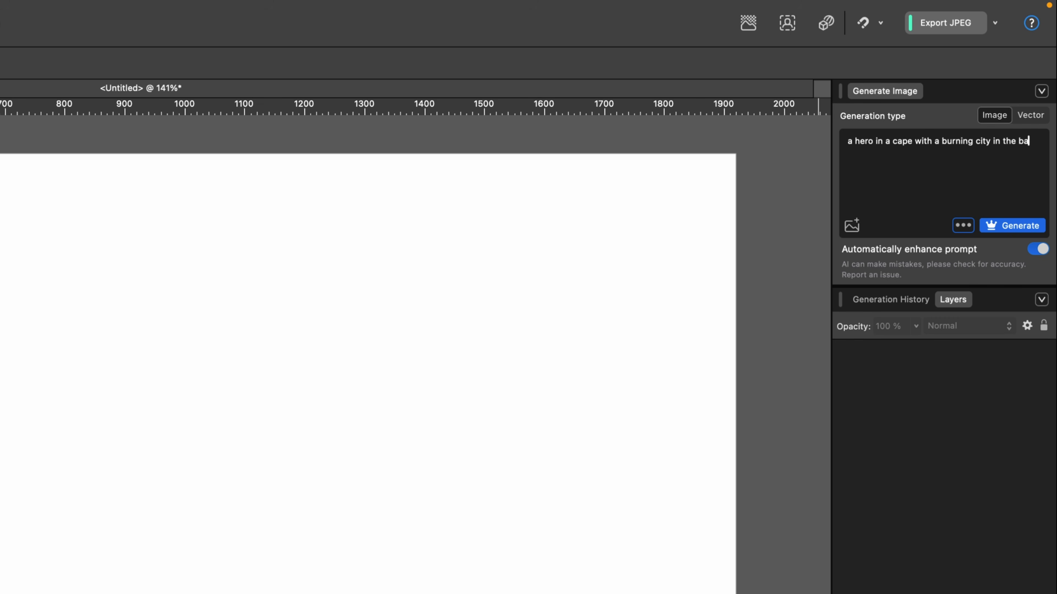
{"action": "type", "text": "ckground"}
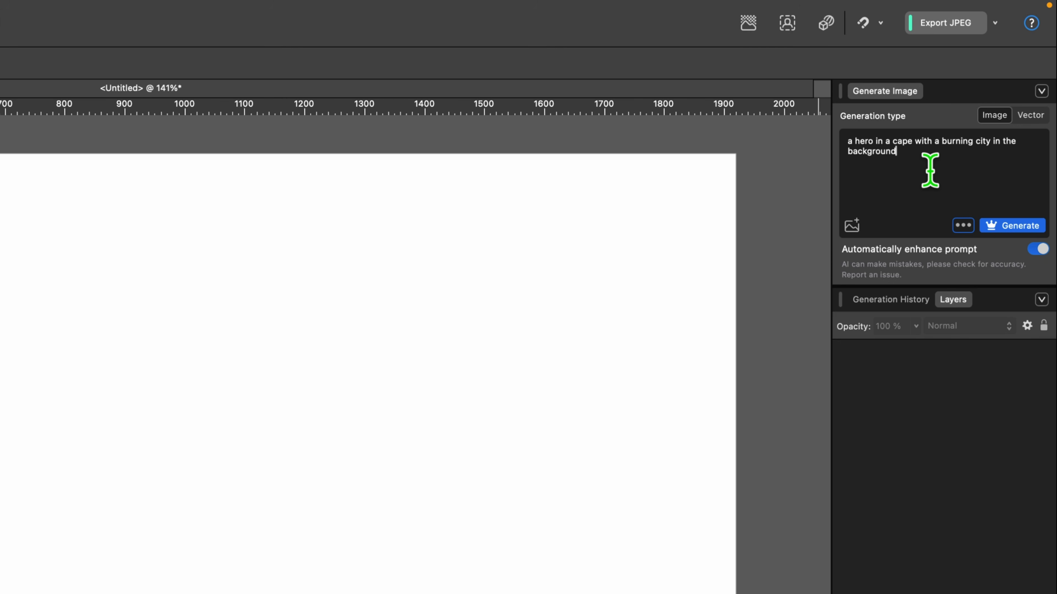
Step: Set the generation style to Cinematic and the aspect ratio to landscape, and generate the images
{"action": "left_click", "coordinate": [963, 227]}
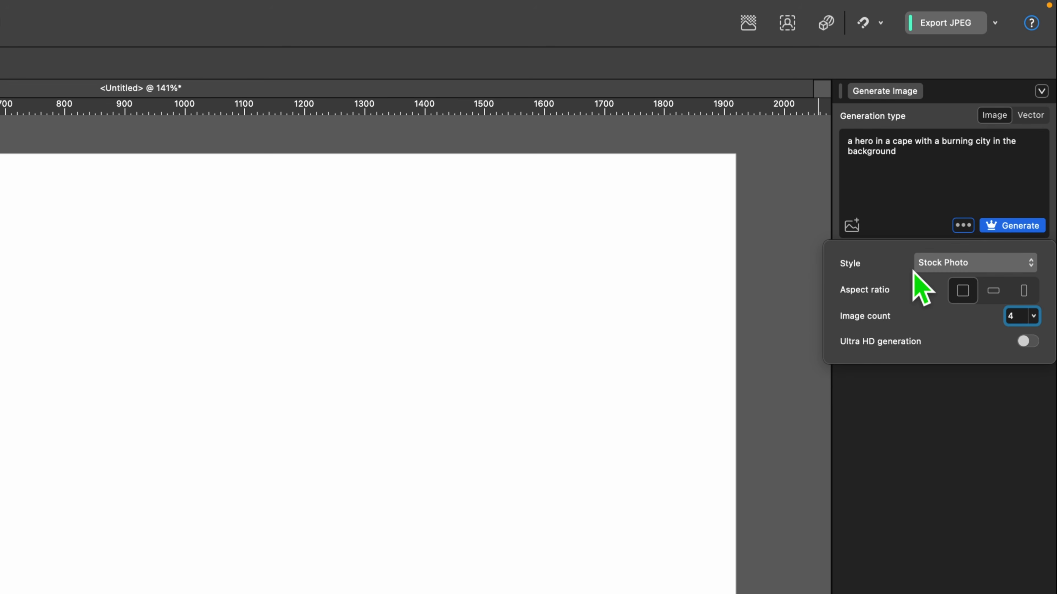
{"action": "left_click", "coordinate": [944, 265]}
{"action": "mouse_move", "coordinate": [965, 12]}
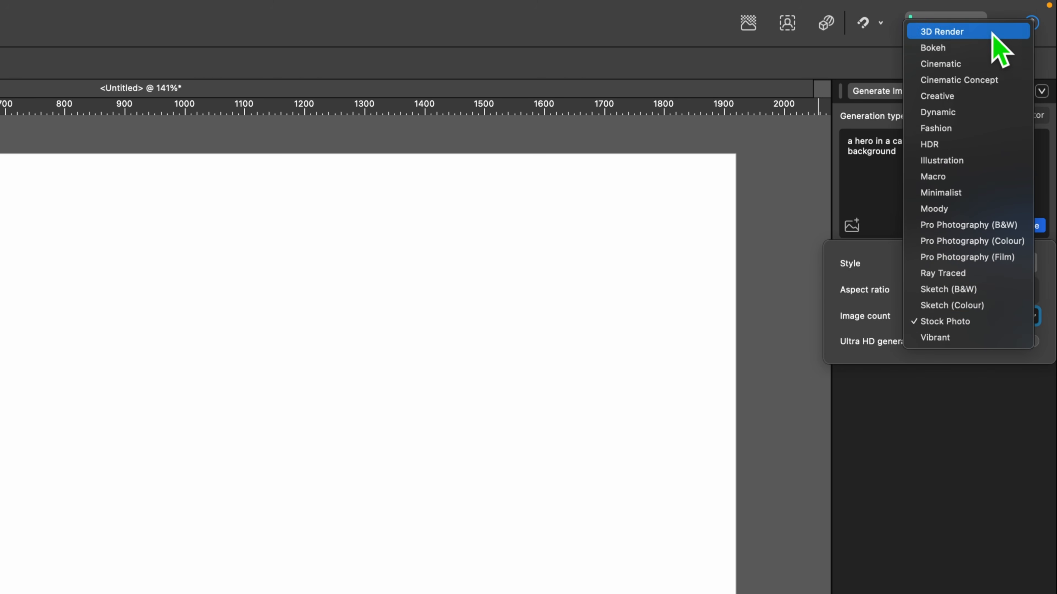
{"action": "left_click", "coordinate": [980, 64]}
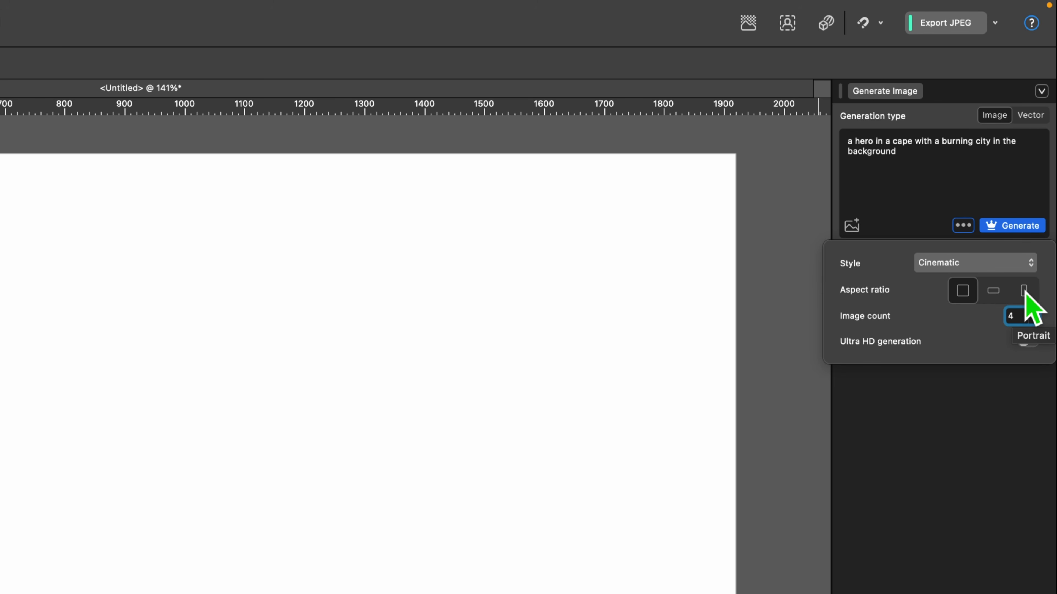
{"action": "left_click", "coordinate": [998, 291]}
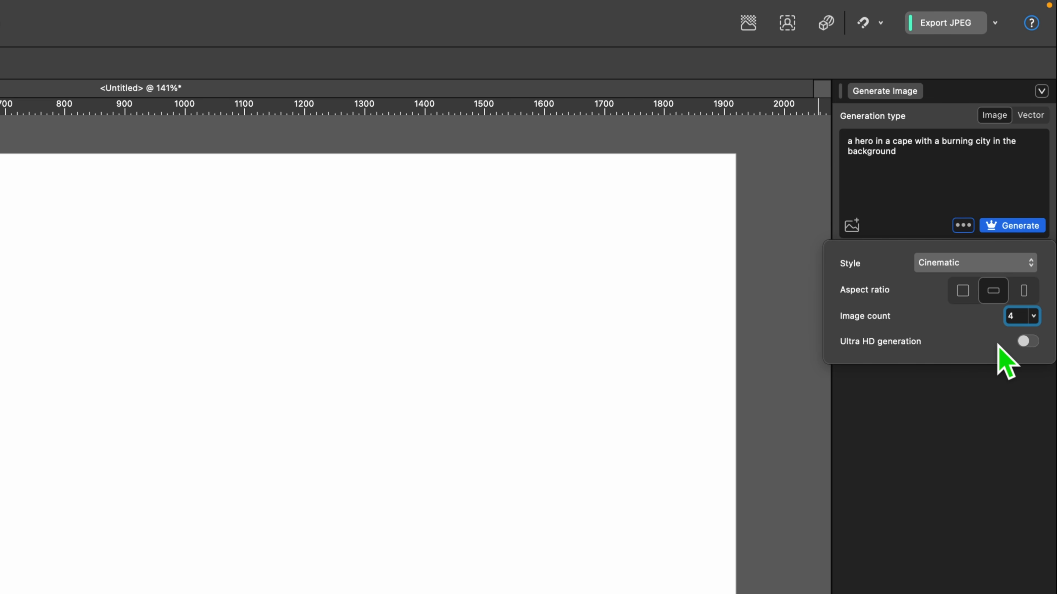
{"action": "left_click", "coordinate": [1028, 225]}
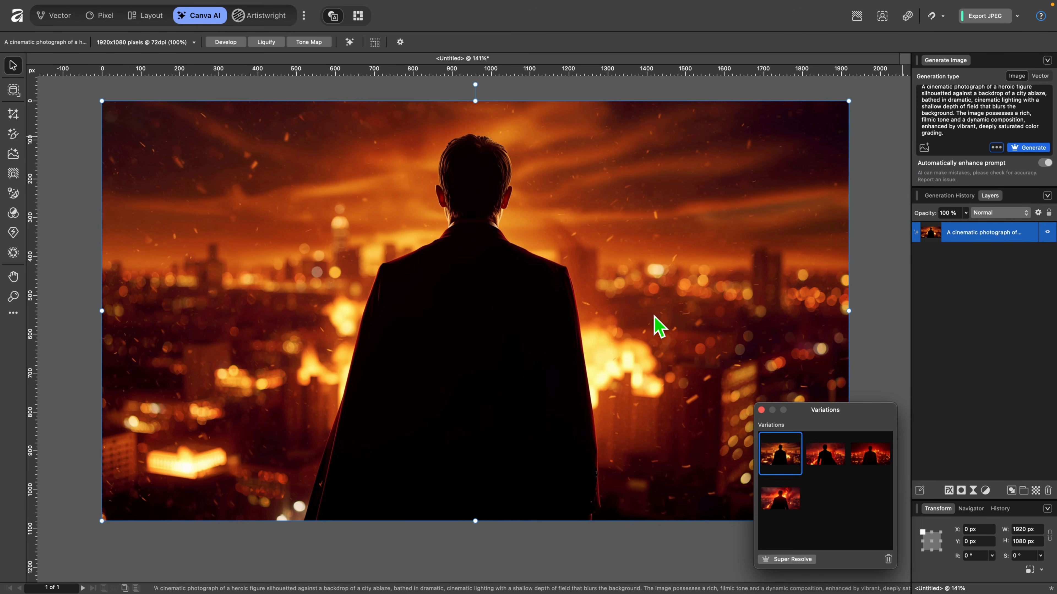
Step: Compare the generated variations of the hero image, choose the second one, and close the Variations window
{"action": "left_click_drag", "start_coordinate": [819, 411], "coordinate": [677, 182]}
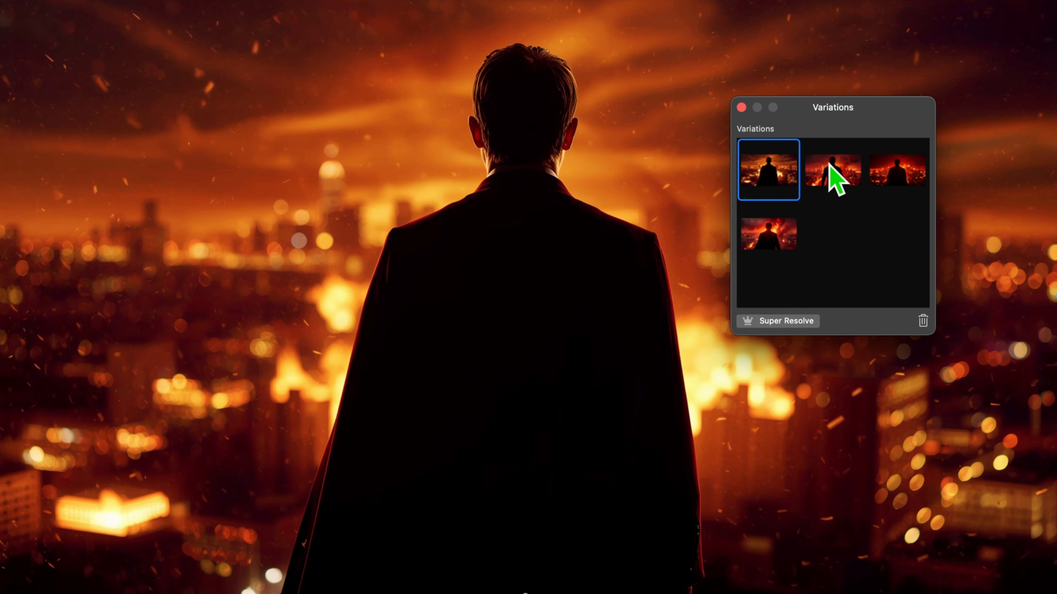
{"action": "left_click", "coordinate": [836, 174]}
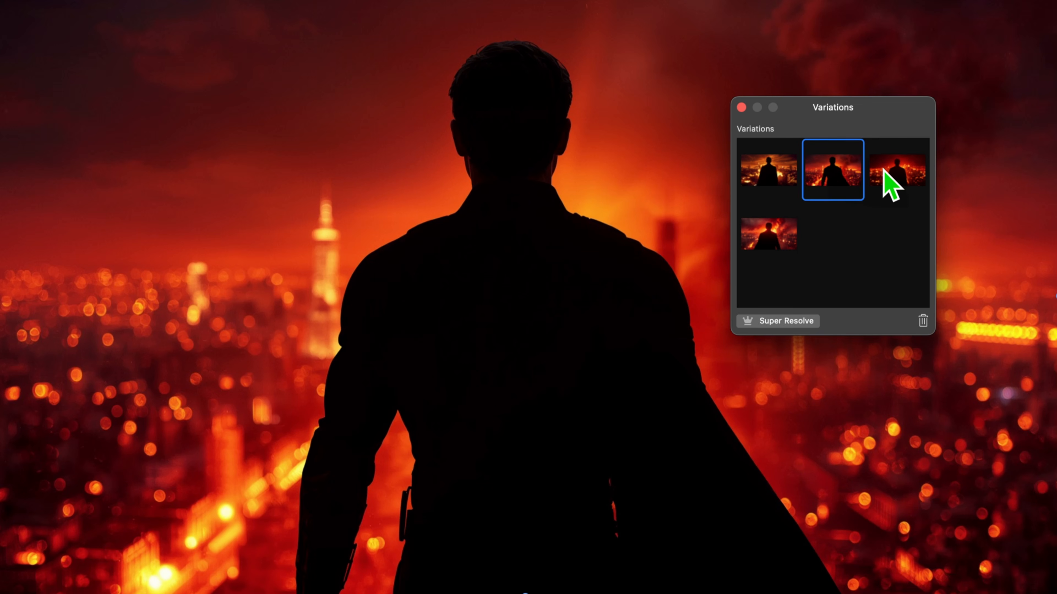
{"action": "left_click_drag", "start_coordinate": [861, 117], "coordinate": [920, 114]}
{"action": "left_click", "coordinate": [952, 187]}
{"action": "left_click", "coordinate": [847, 236]}
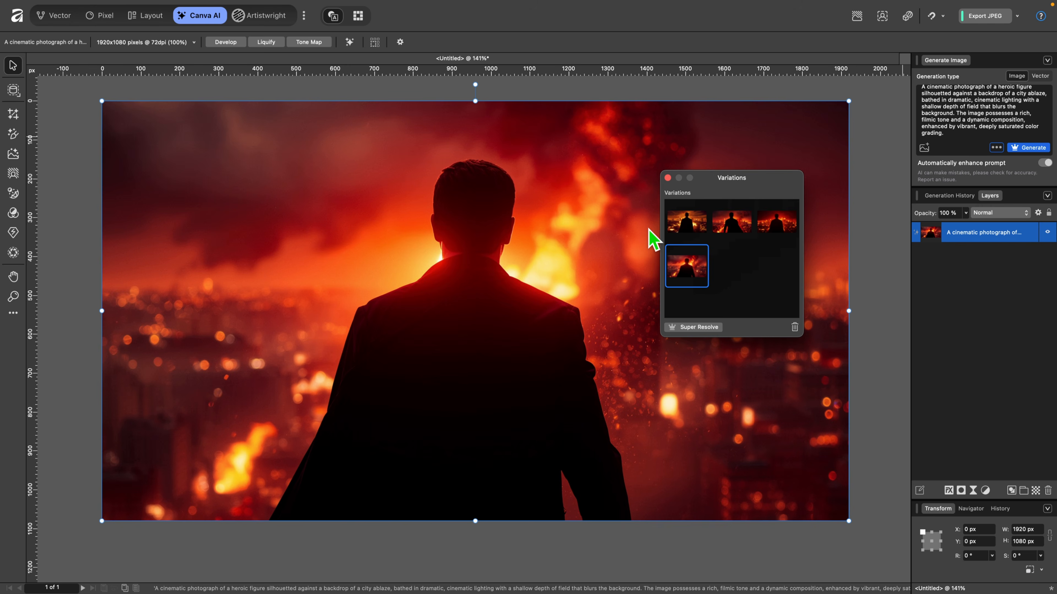
{"action": "left_click", "coordinate": [730, 224]}
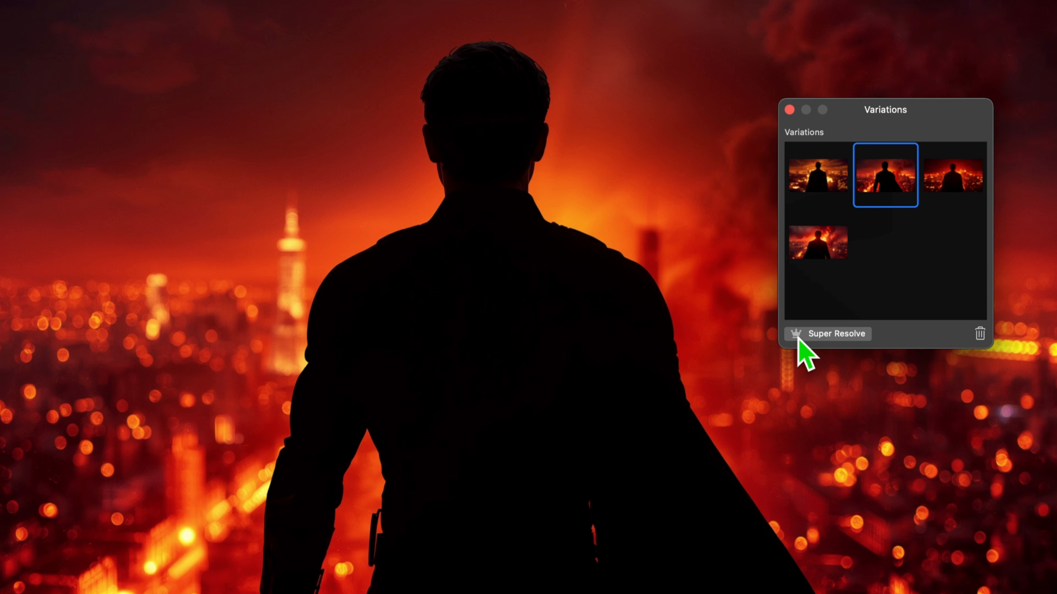
{"action": "left_click", "coordinate": [789, 109]}
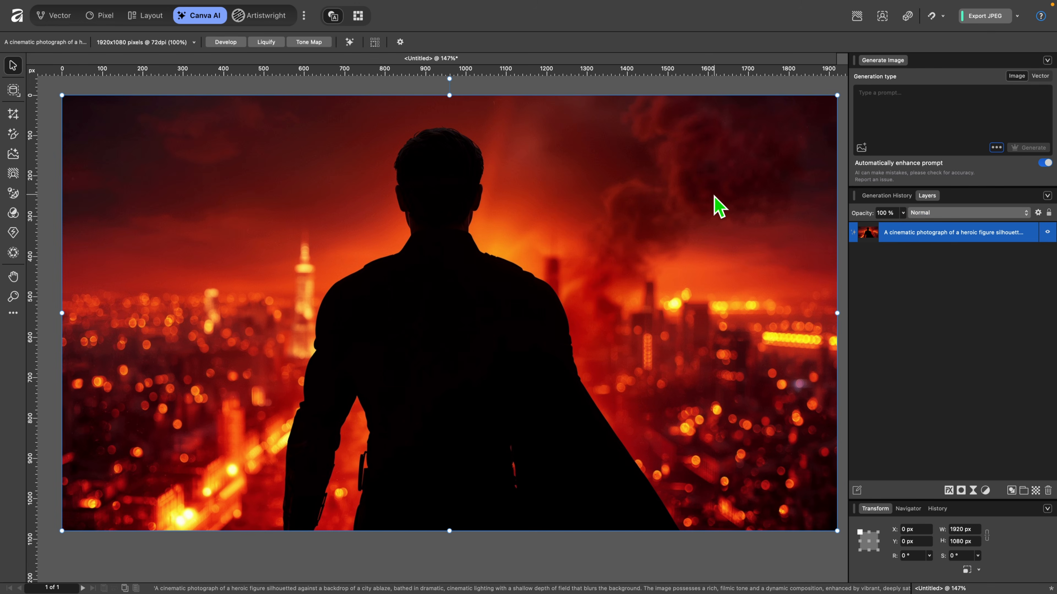
Step: Delete the hero image and generate a vector graphic from the prompt "Create a happy dog"
{"action": "key", "text": "Delete"}
{"action": "left_click", "coordinate": [962, 103]}
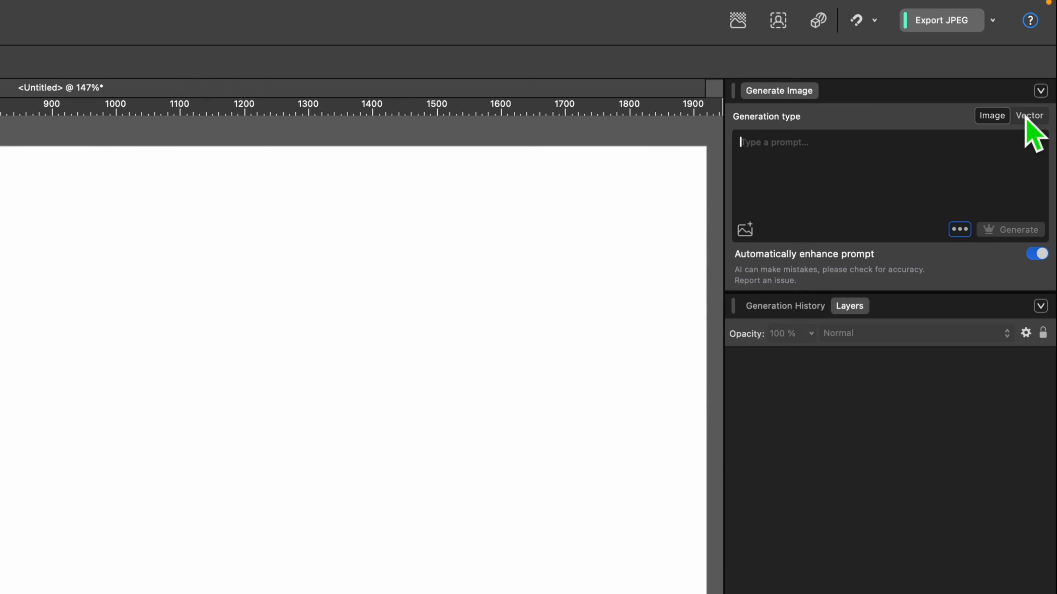
{"action": "left_click", "coordinate": [1026, 117]}
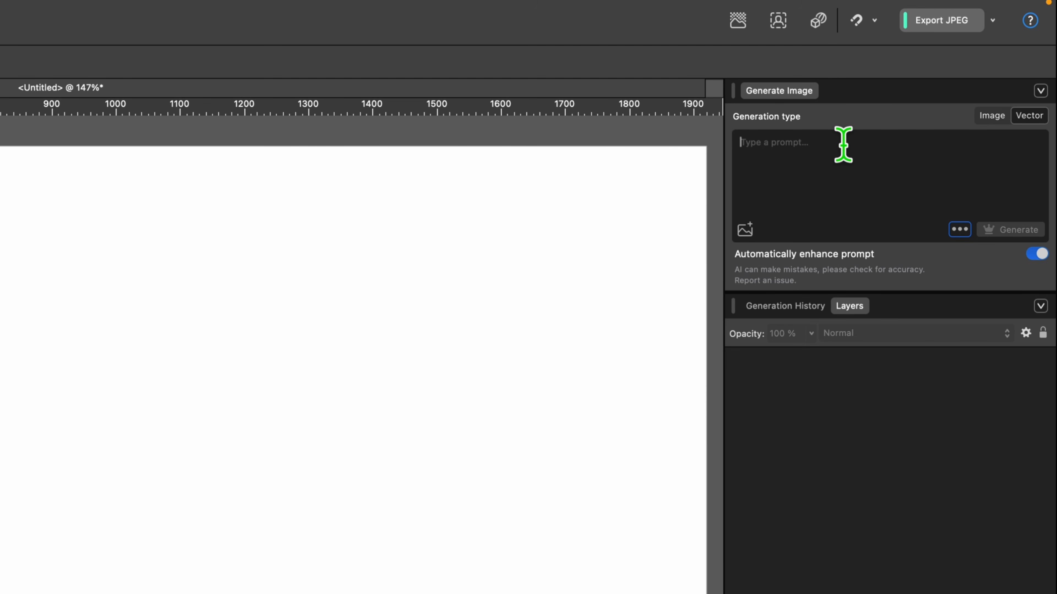
{"action": "type", "text": "d"}
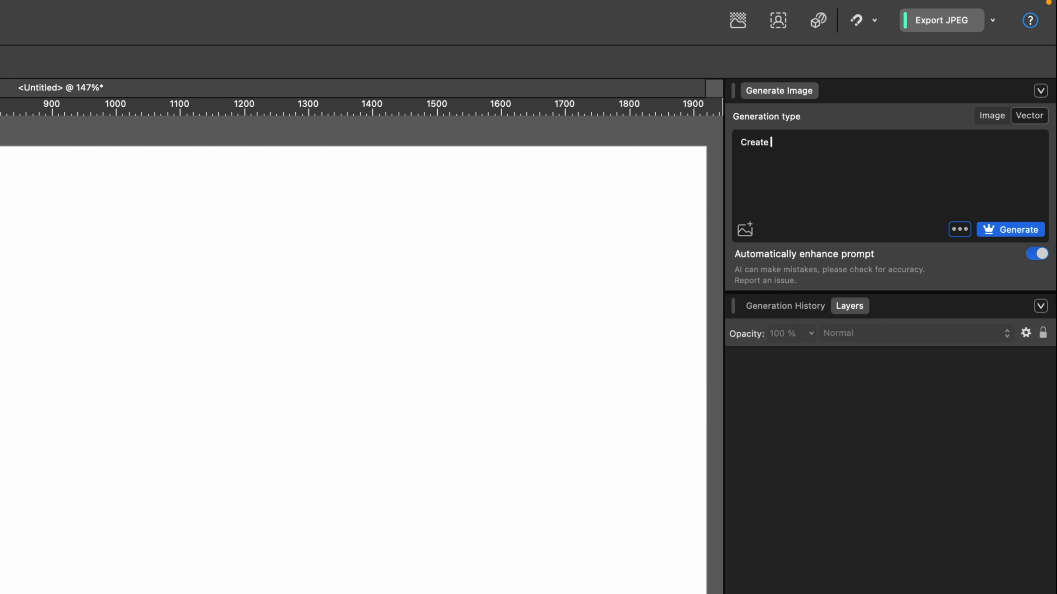
{"action": "type", "text": "reate a happy dog"}
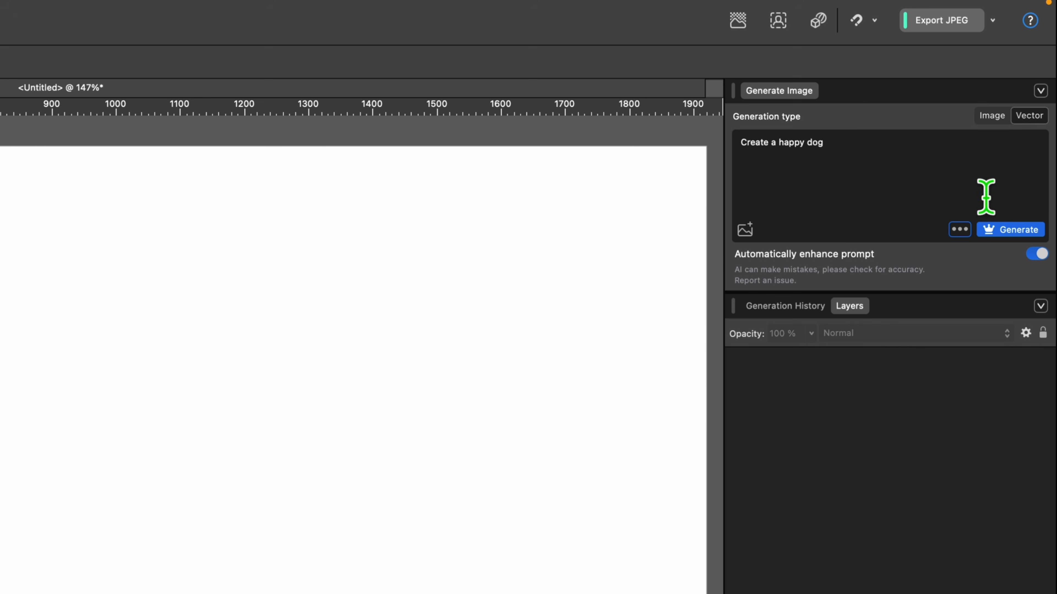
{"action": "left_click", "coordinate": [1015, 229]}
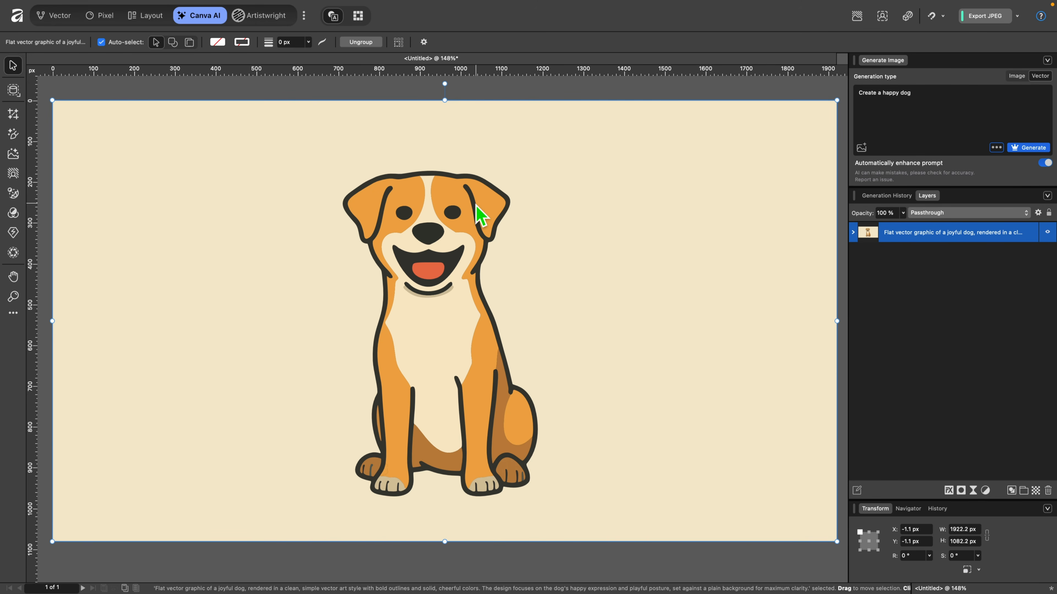
Step: Select the eye curve on the right side of the dog's face and move it slightly up to about X 965 px, Y 248 px
{"action": "scroll", "coordinate": [456, 219], "scroll_direction": "up", "scroll_amount": 10}
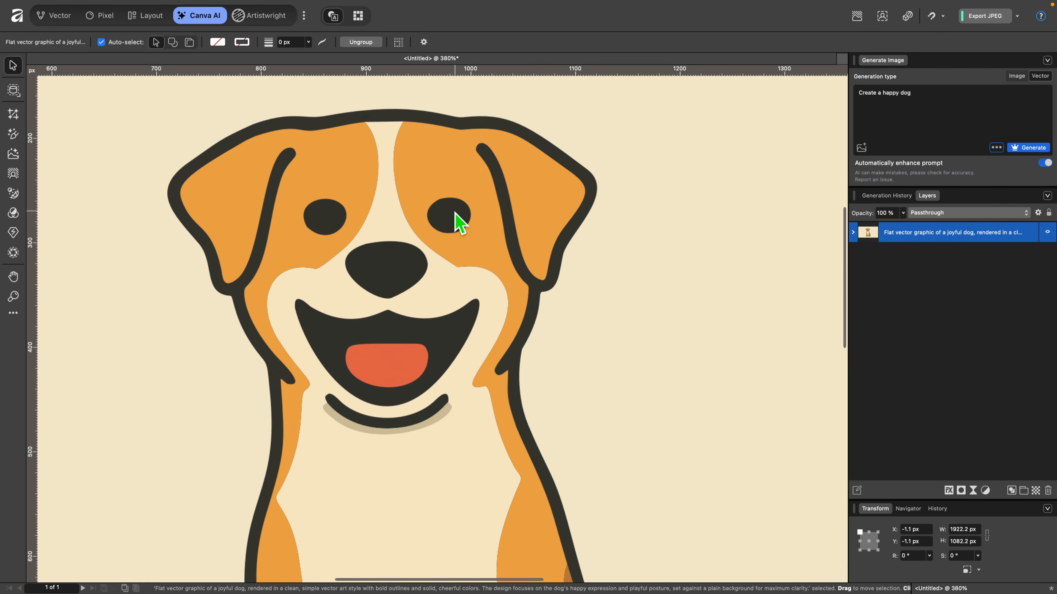
{"action": "scroll", "coordinate": [456, 220], "scroll_direction": "up", "scroll_amount": 8}
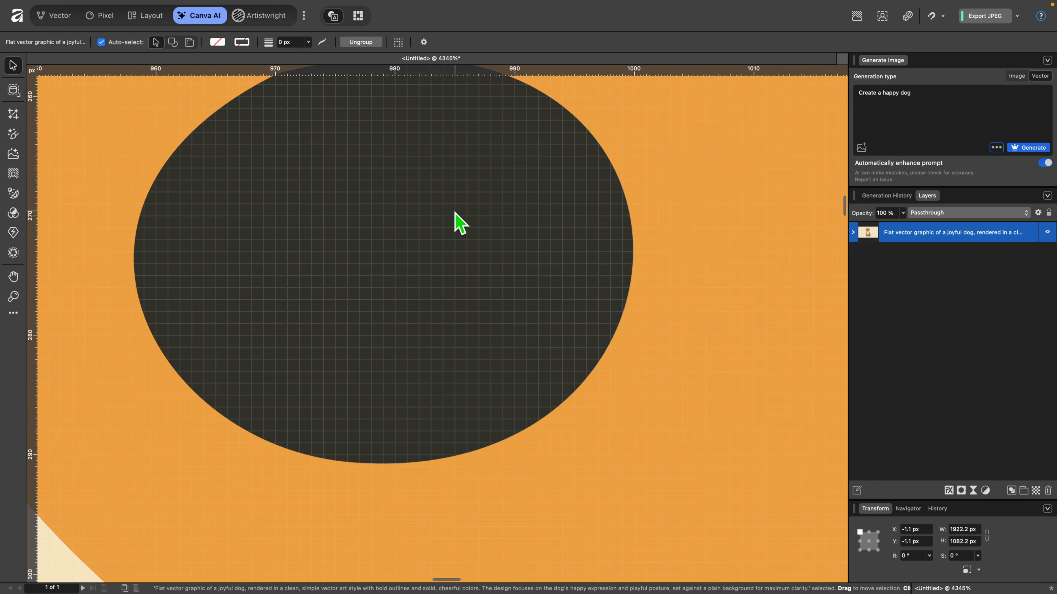
{"action": "scroll", "coordinate": [421, 363], "scroll_direction": "down", "scroll_amount": 10}
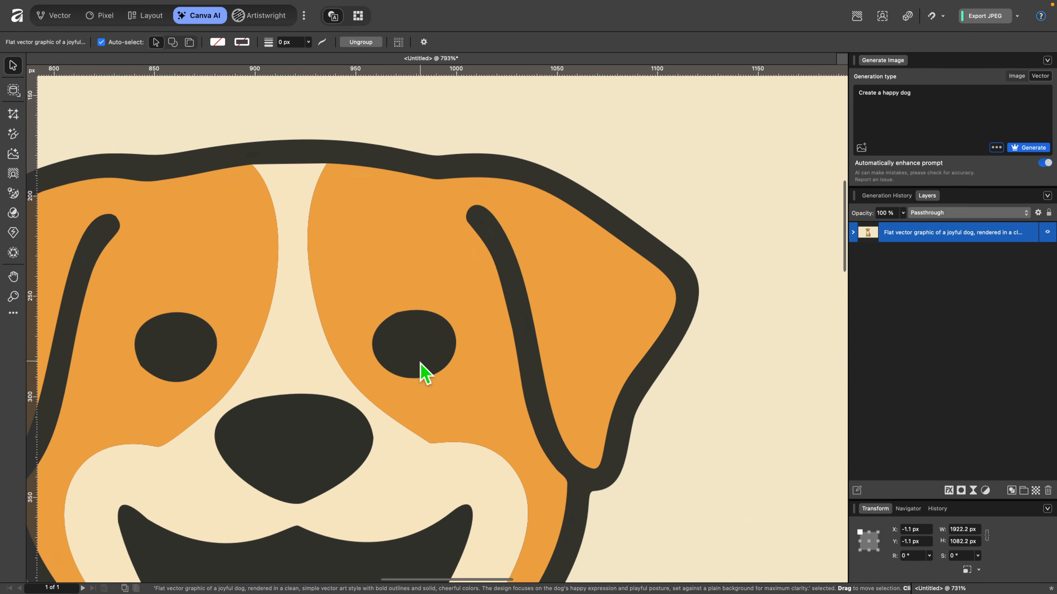
{"action": "double_click", "coordinate": [429, 362]}
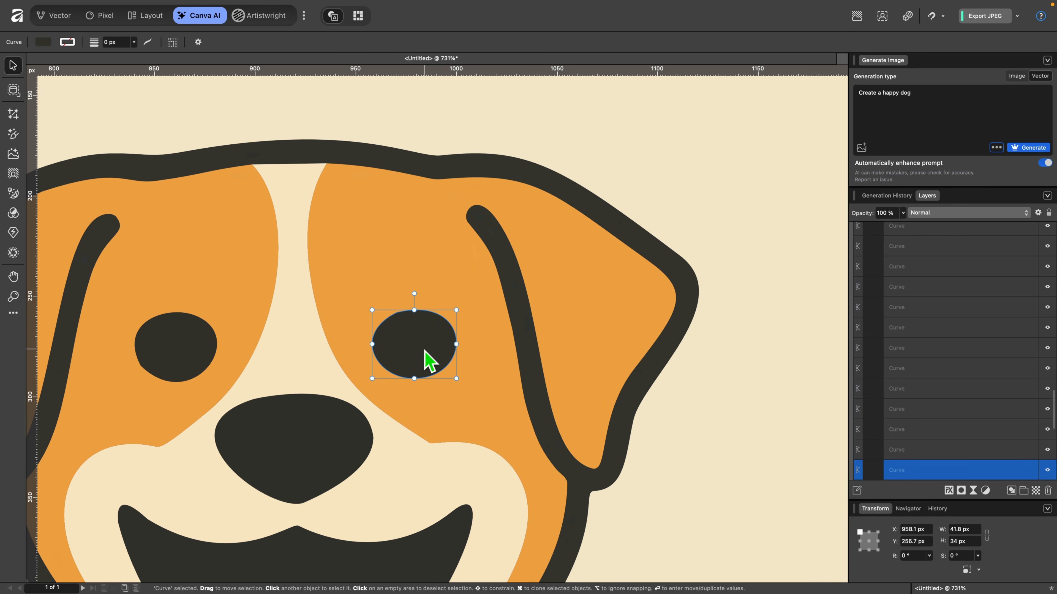
{"action": "left_click_drag", "start_coordinate": [424, 352], "coordinate": [430, 321]}
Step: Expand the dog vector's group and select individual curves in it to locate them on the artwork
{"action": "scroll", "coordinate": [434, 331], "scroll_direction": "up", "scroll_amount": 7}
{"action": "scroll", "coordinate": [434, 332], "scroll_direction": "down", "scroll_amount": 6}
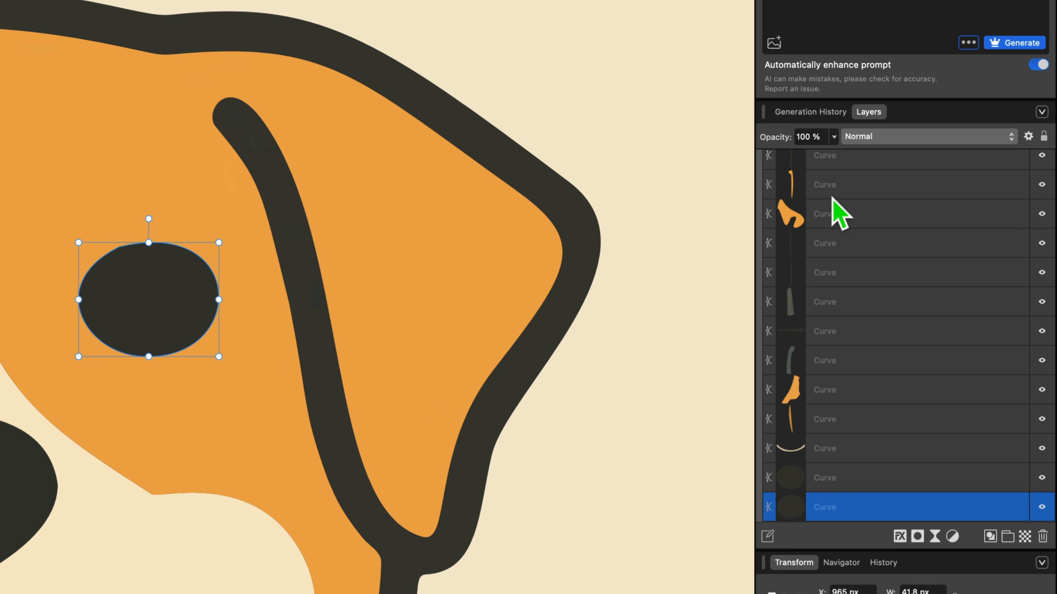
{"action": "scroll", "coordinate": [905, 261], "scroll_direction": "up", "scroll_amount": 5}
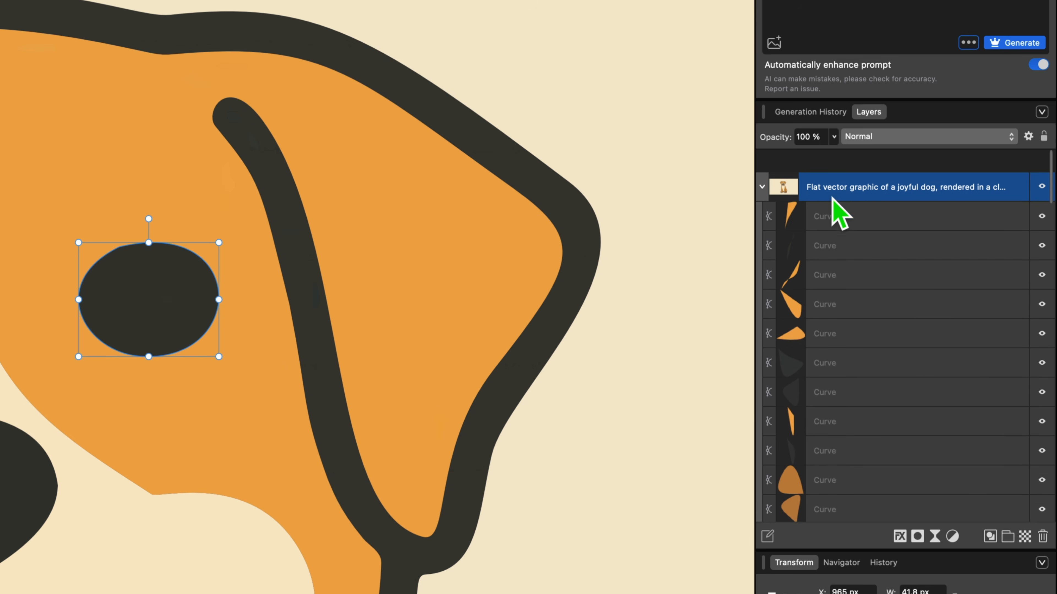
{"action": "left_click", "coordinate": [858, 231]}
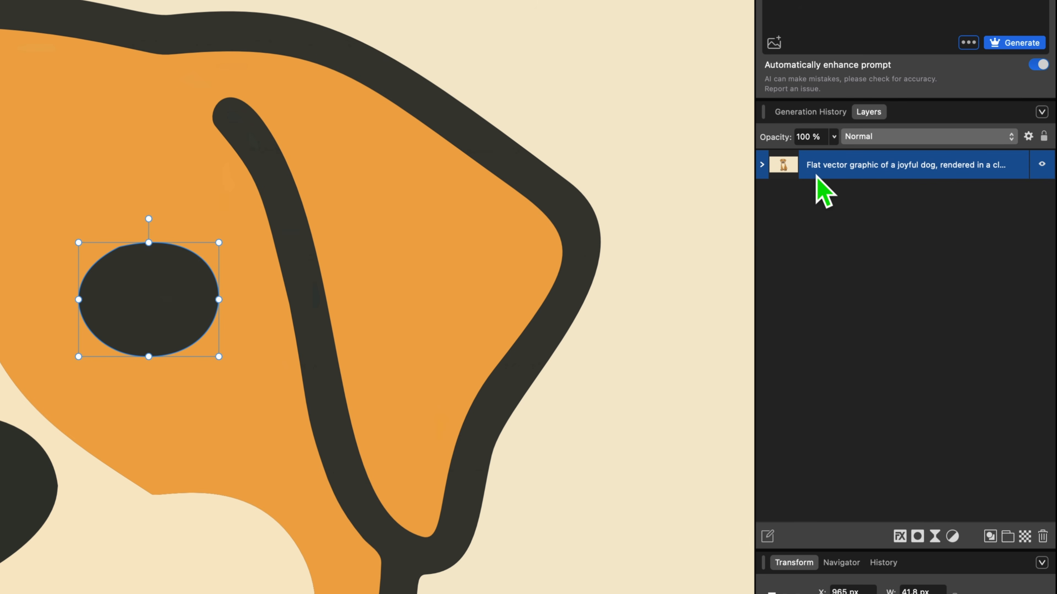
{"action": "left_click", "coordinate": [762, 165]}
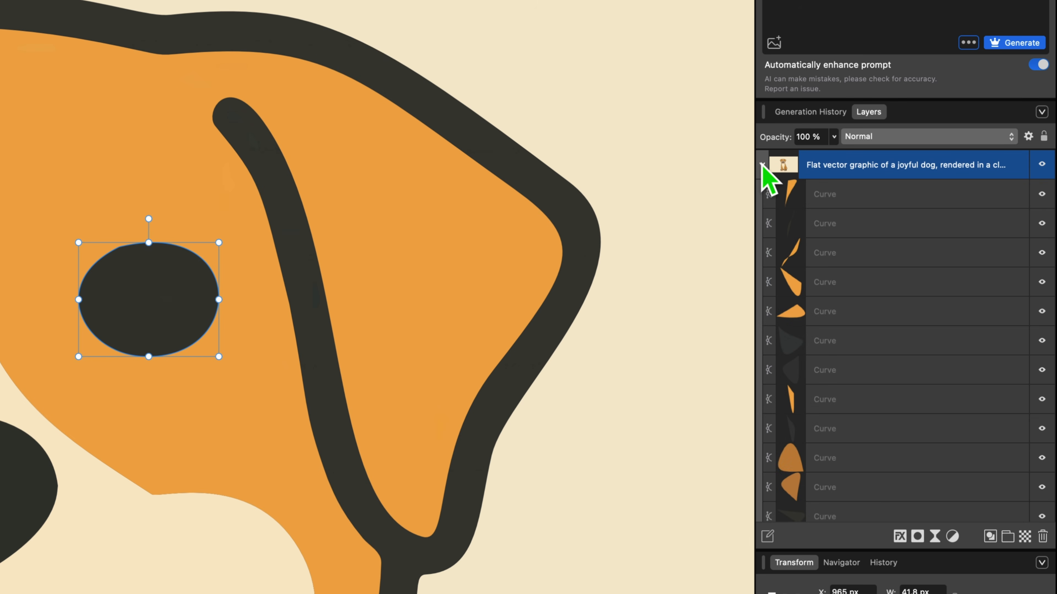
{"action": "left_click", "coordinate": [828, 194]}
{"action": "left_click", "coordinate": [842, 224]}
Step: Look through the list of curve layers that make up the dog, down to its full-body outline
{"action": "scroll", "coordinate": [424, 336], "scroll_direction": "down", "scroll_amount": 3}
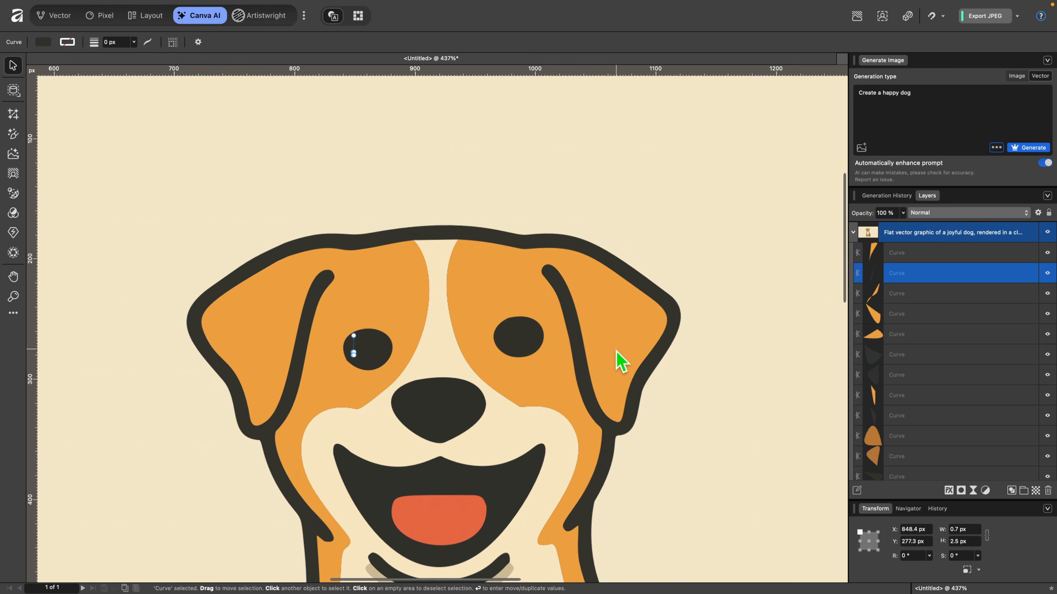
{"action": "scroll", "coordinate": [785, 251], "scroll_direction": "down", "scroll_amount": 5}
{"action": "scroll", "coordinate": [791, 244], "scroll_direction": "down", "scroll_amount": 5}
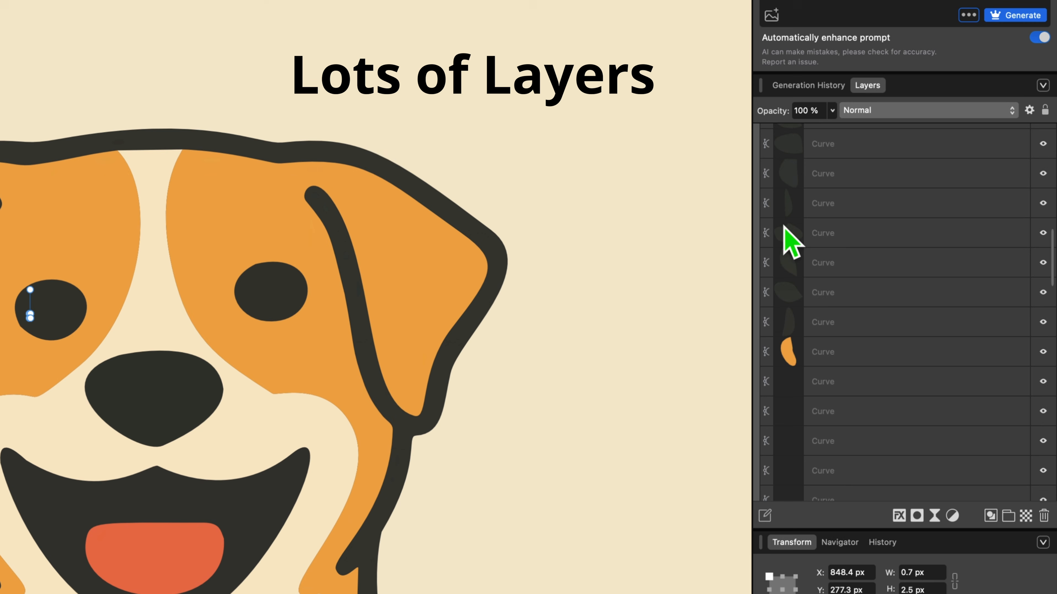
{"action": "scroll", "coordinate": [784, 226], "scroll_direction": "up", "scroll_amount": 1}
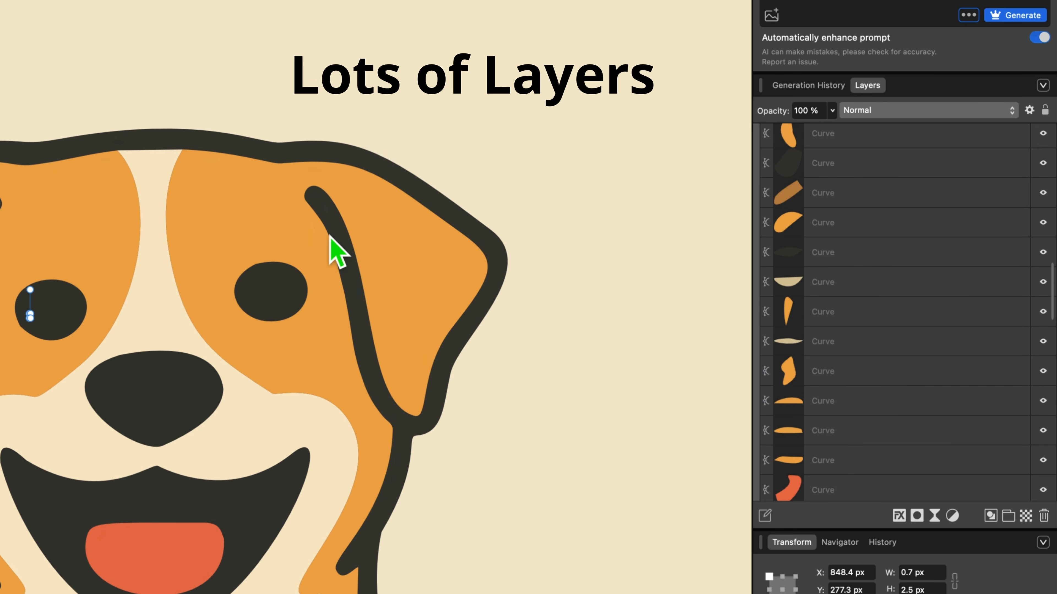
{"action": "scroll", "coordinate": [625, 313], "scroll_direction": "down", "scroll_amount": 5}
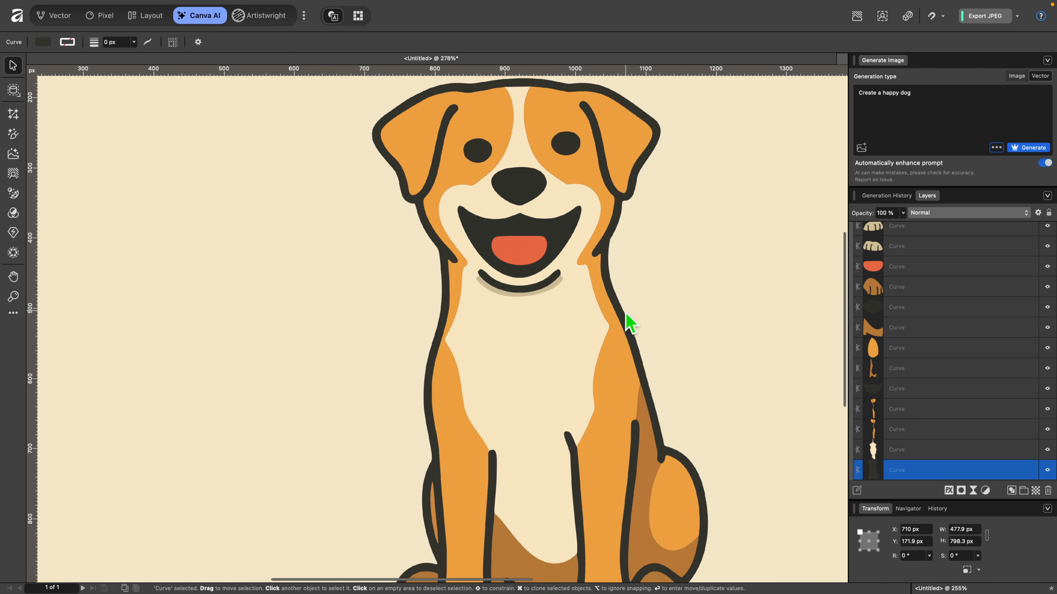
{"action": "scroll", "coordinate": [629, 323], "scroll_direction": "down", "scroll_amount": 5}
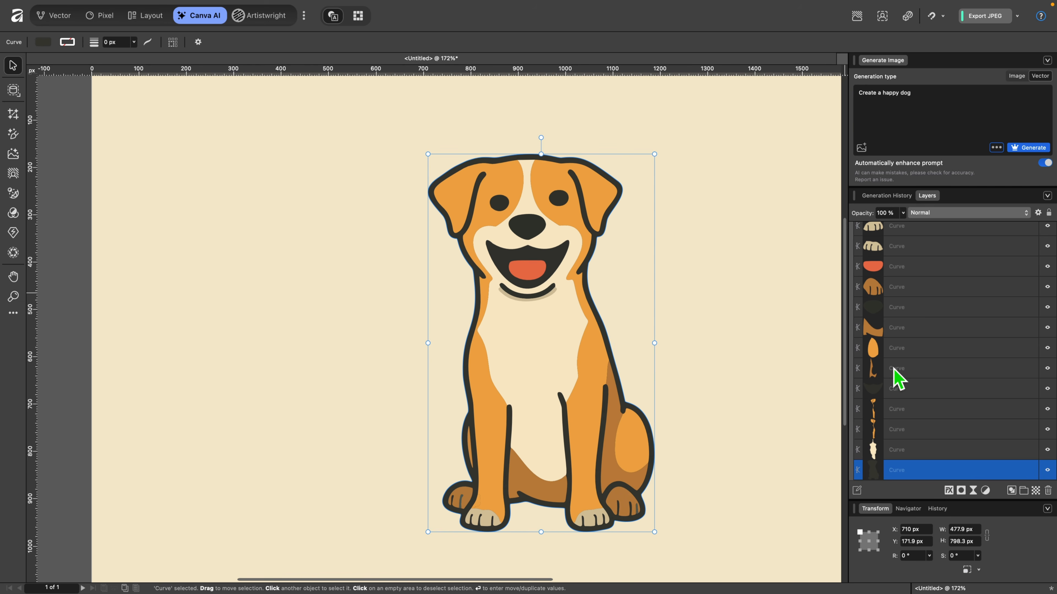
Step: Find the tiny stray orange curve inside the dog's ear among the layers and delete it
{"action": "scroll", "coordinate": [896, 372], "scroll_direction": "down", "scroll_amount": 1}
{"action": "scroll", "coordinate": [894, 368], "scroll_direction": "up", "scroll_amount": 10}
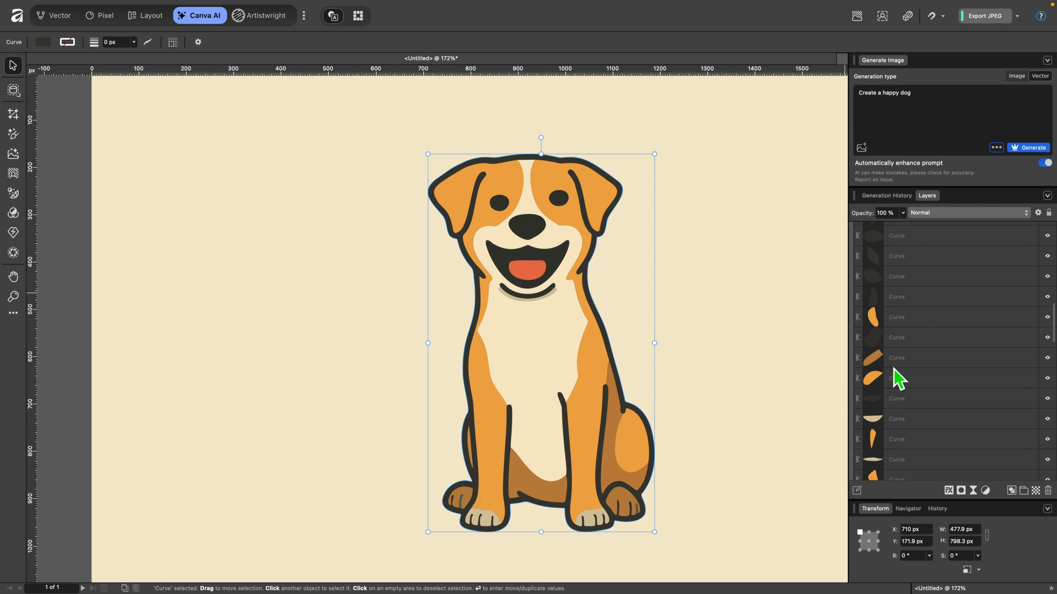
{"action": "left_click", "coordinate": [901, 355]}
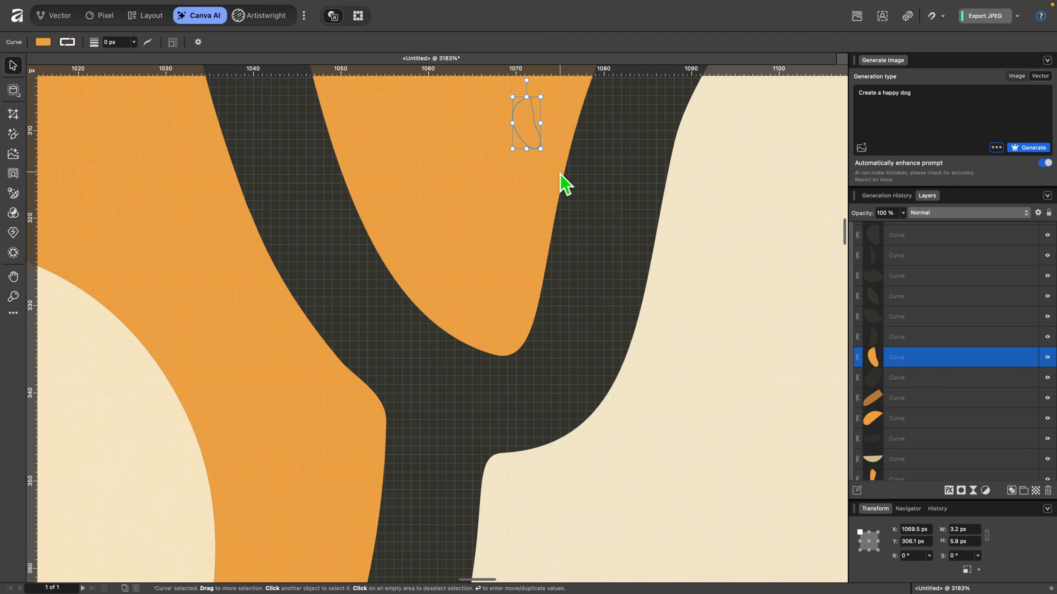
{"action": "scroll", "coordinate": [562, 183], "scroll_direction": "up", "scroll_amount": 3}
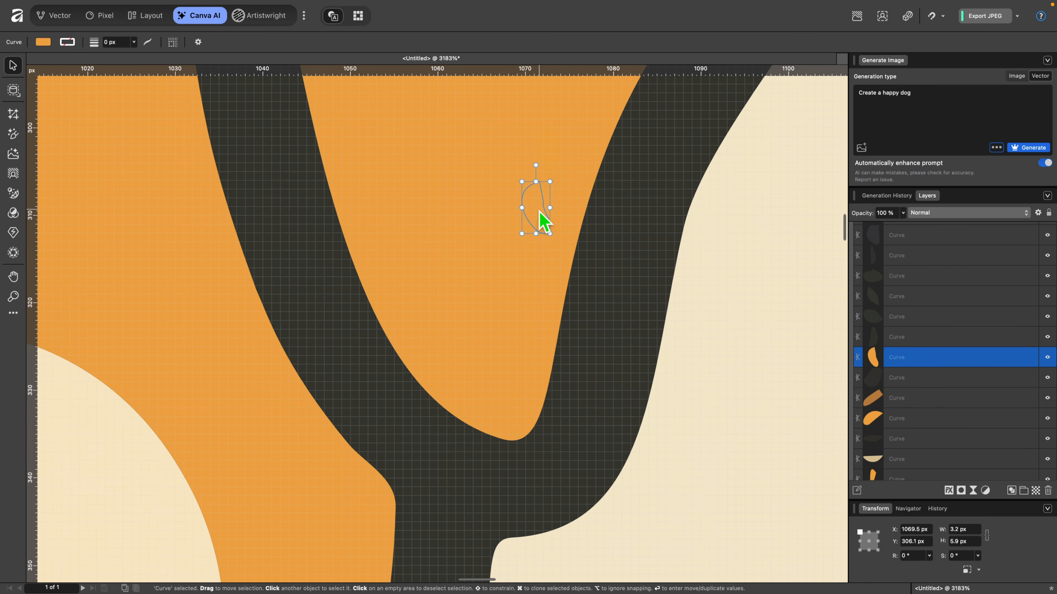
{"action": "mouse_move", "coordinate": [540, 219]}
{"action": "left_mouse_down"}
{"action": "mouse_move", "coordinate": [507, 239]}
{"action": "mouse_move", "coordinate": [541, 227]}
{"action": "left_mouse_up"}
{"action": "key", "text": "Delete"}
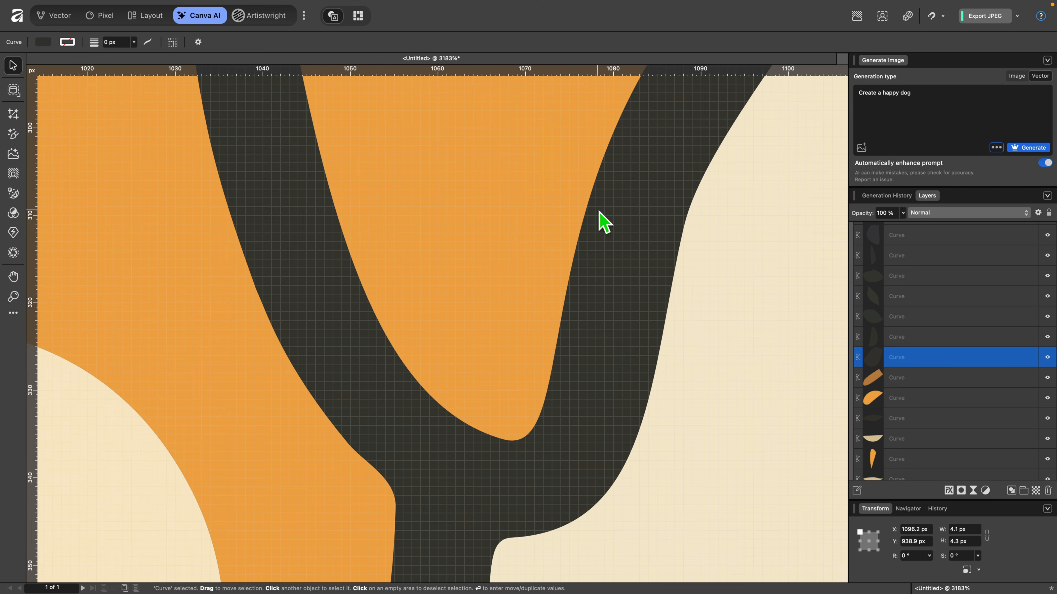
Step: Move the eye curve on the right side of the dog's face down to about X 959 px, Y 255 px
{"action": "scroll", "coordinate": [490, 238], "scroll_direction": "down", "scroll_amount": 10}
{"action": "left_click", "coordinate": [447, 240]}
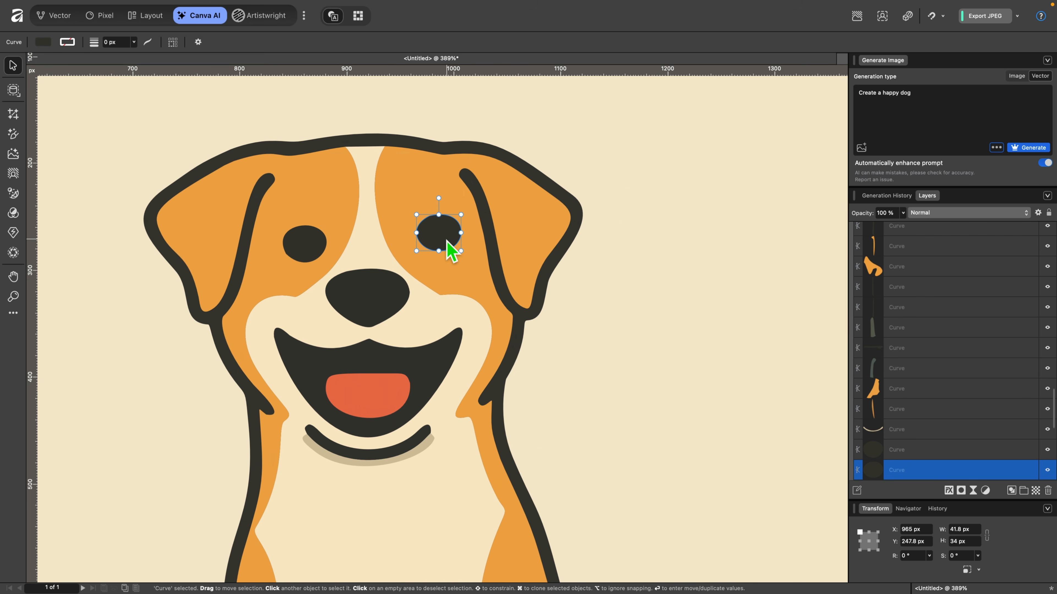
{"action": "left_click_drag", "start_coordinate": [451, 250], "coordinate": [442, 261]}
{"action": "scroll", "coordinate": [611, 287], "scroll_direction": "down", "scroll_amount": 5}
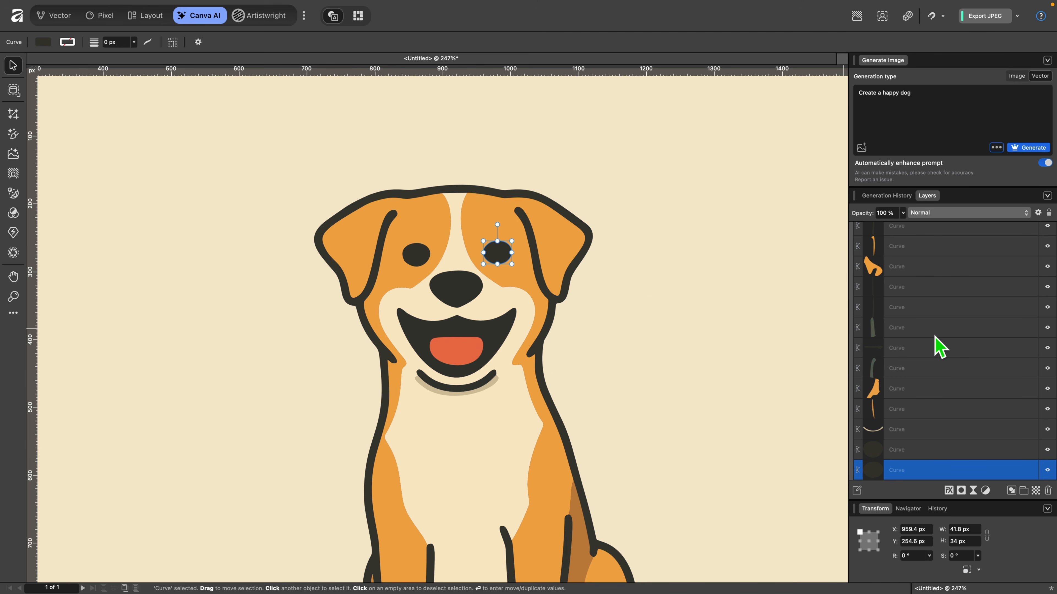
{"action": "scroll", "coordinate": [716, 319], "scroll_direction": "down", "scroll_amount": 5}
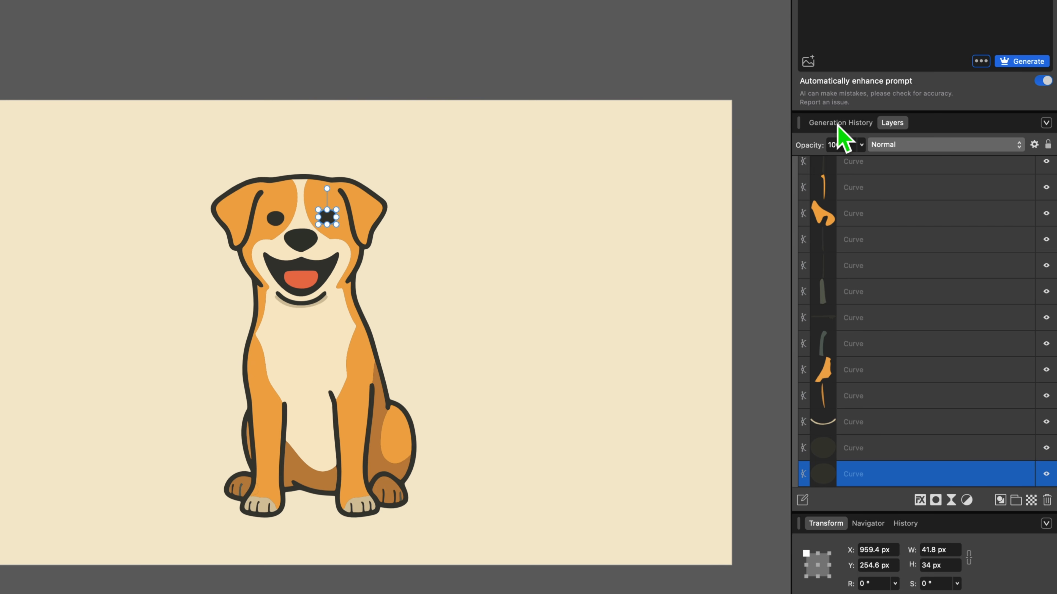
Step: Check the options for the hero image in the generation history, and delete the happy dog entry from it
{"action": "left_click", "coordinate": [885, 197]}
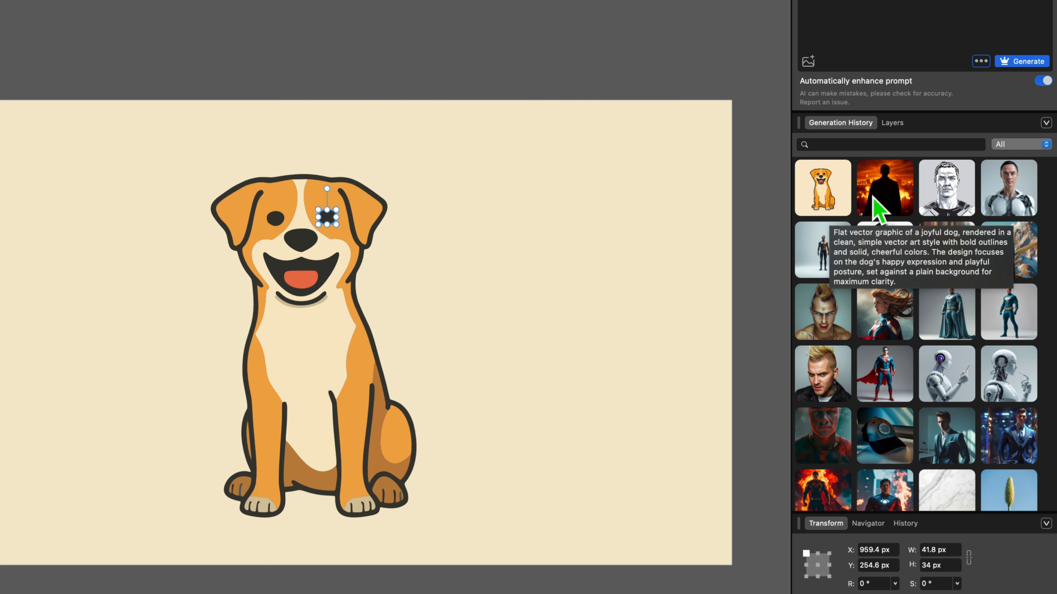
{"action": "right_click", "coordinate": [889, 207]}
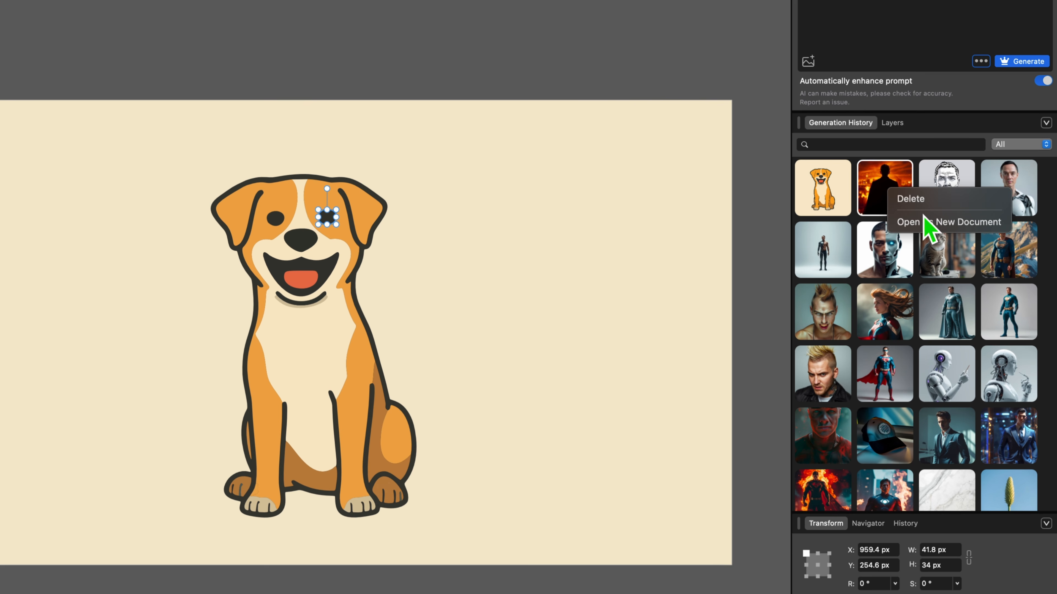
{"action": "left_click", "coordinate": [880, 176]}
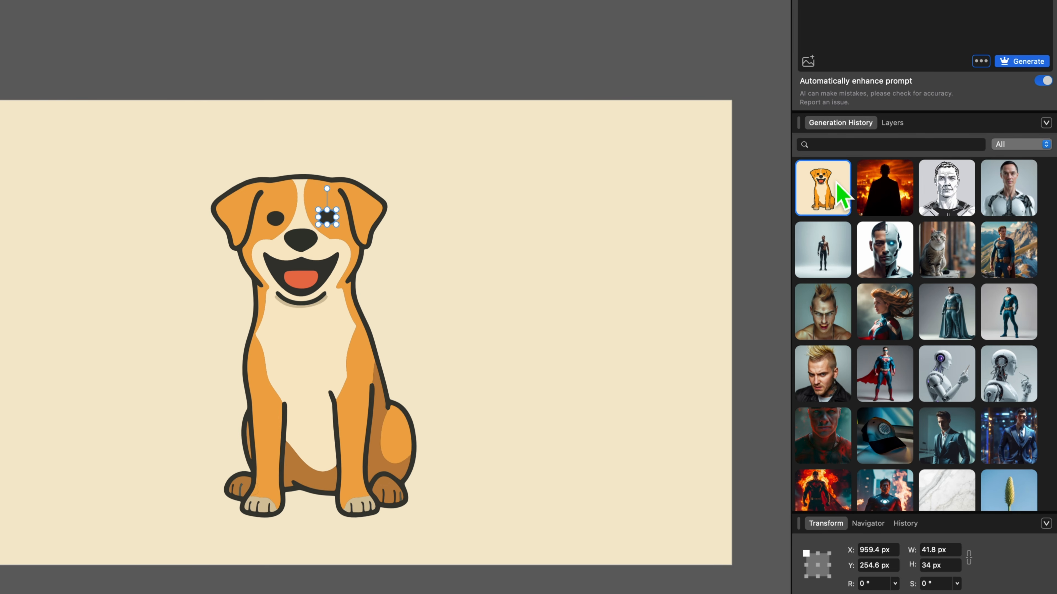
{"action": "right_click", "coordinate": [838, 187]}
{"action": "left_click", "coordinate": [853, 185]}
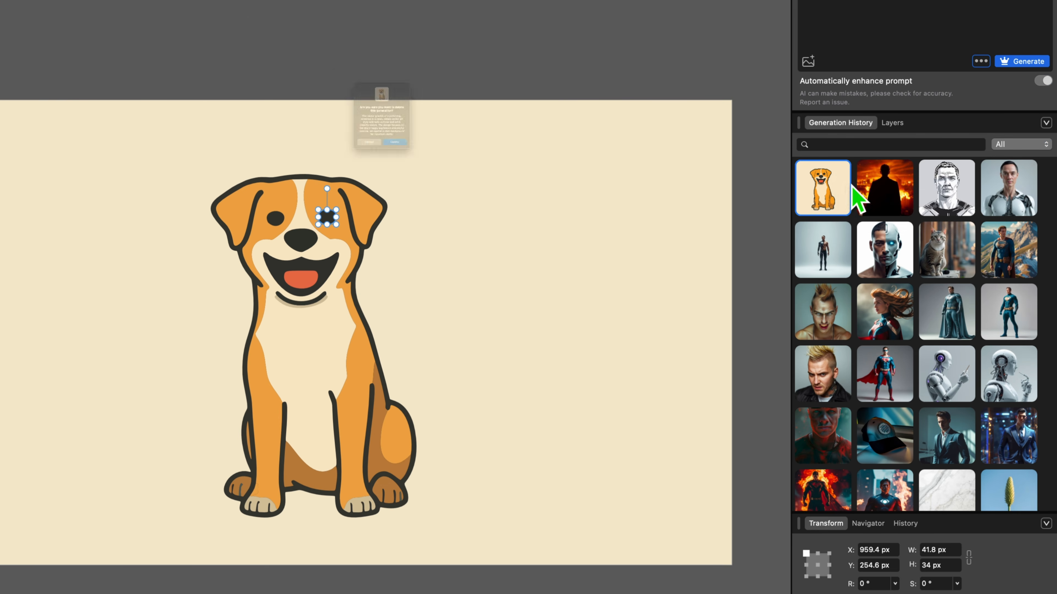
{"action": "left_click", "coordinate": [266, 138]}
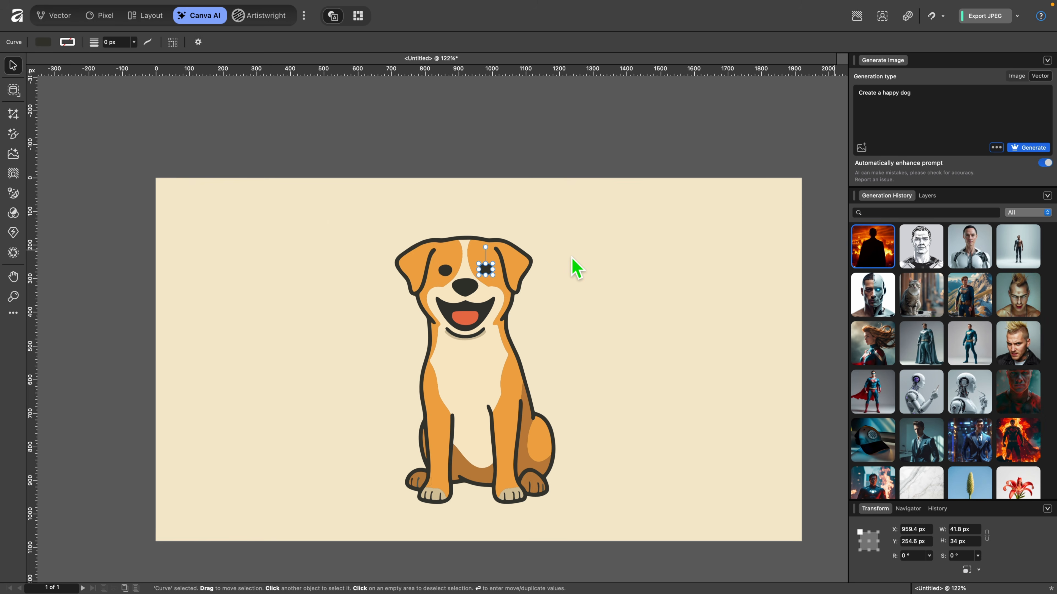
Step: Delete the beige background and the dog's large shapes one by one, including the dark outline, cream body and orange fur
{"action": "left_click", "coordinate": [576, 269]}
{"action": "key", "text": "Delete"}
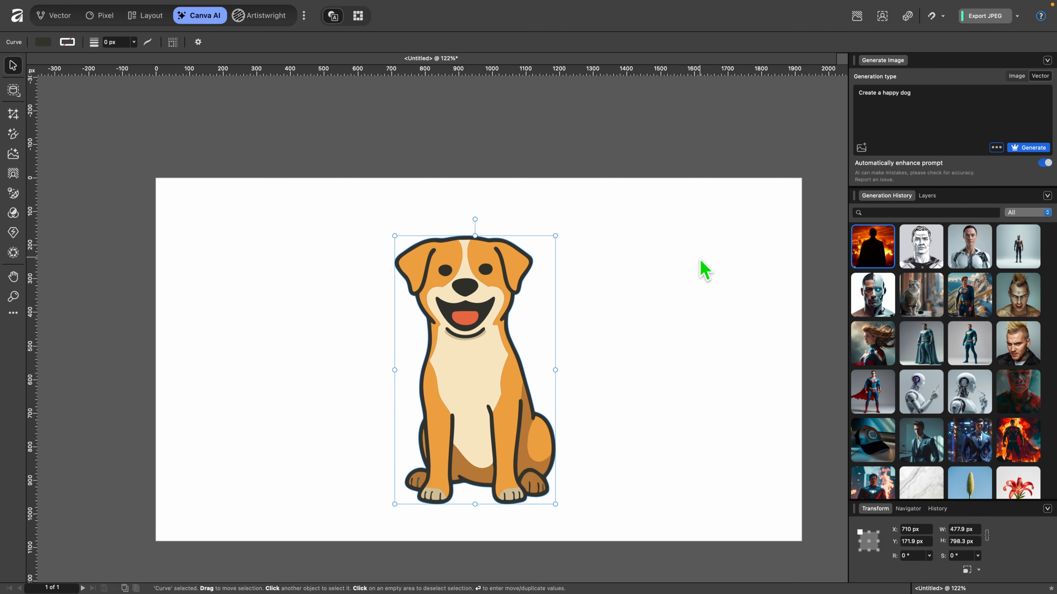
{"action": "key", "text": "Delete"}
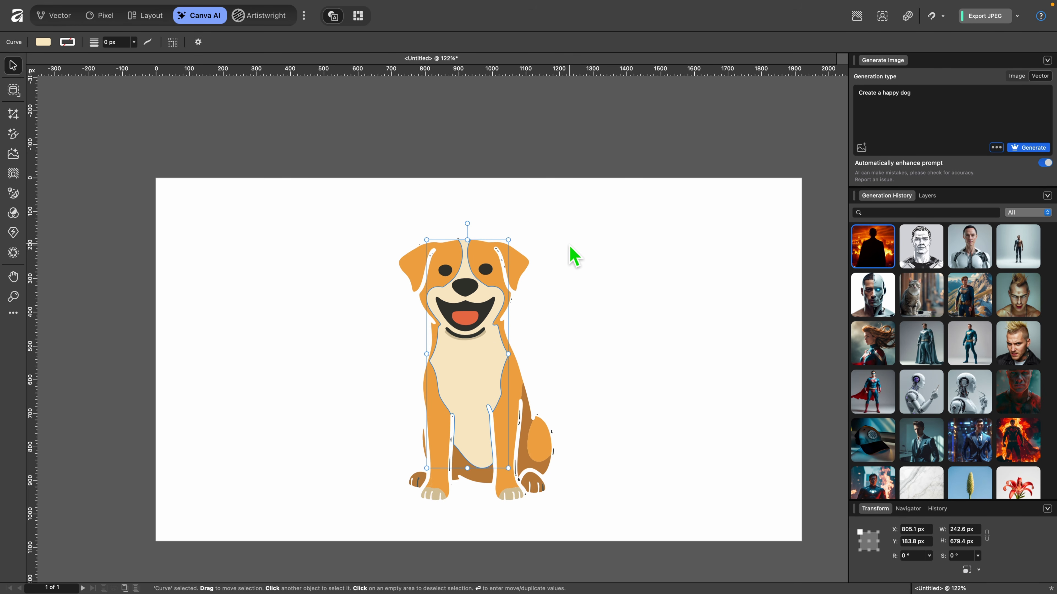
{"action": "key", "text": "Delete"}
{"action": "key", "text": "Delete"}
{"action": "key", "text": "Delete"}
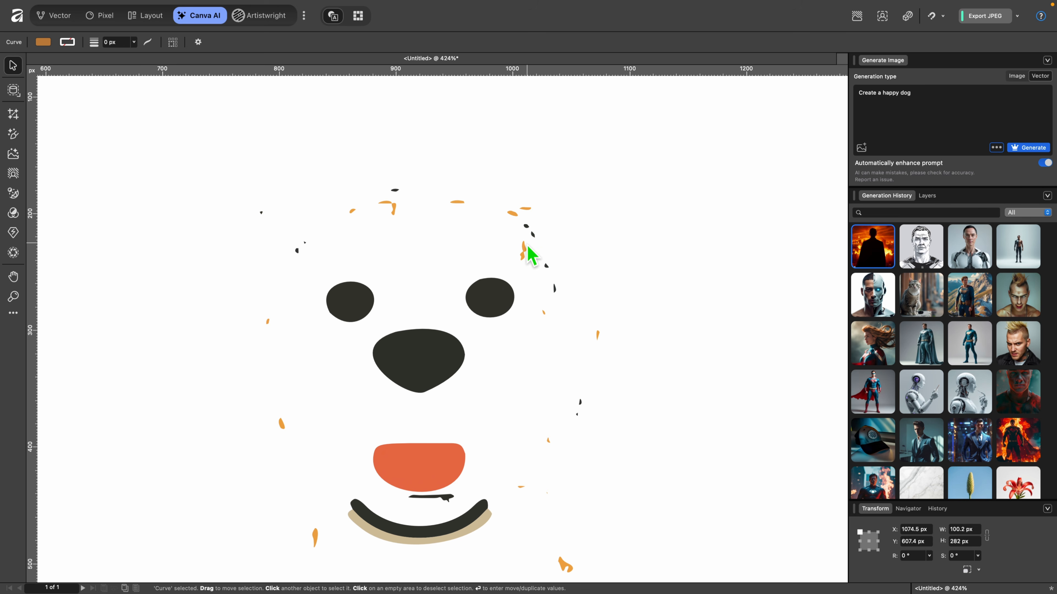
Step: Select all the remaining pieces of the dog artwork together and delete them
{"action": "key", "text": "super+0"}
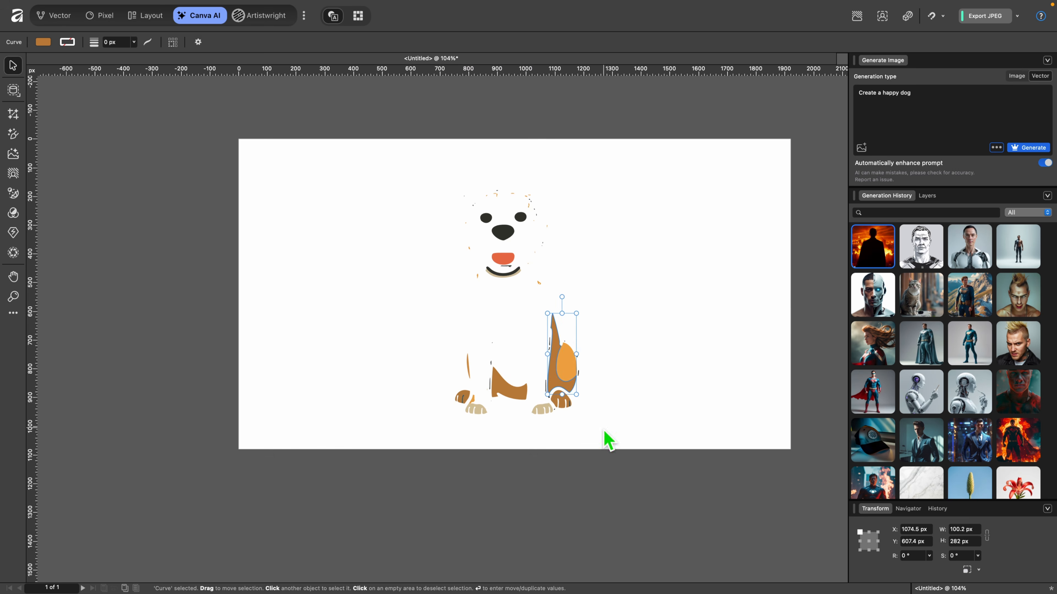
{"action": "left_click_drag", "start_coordinate": [629, 511], "coordinate": [408, 165]}
{"action": "key", "text": "Delete"}
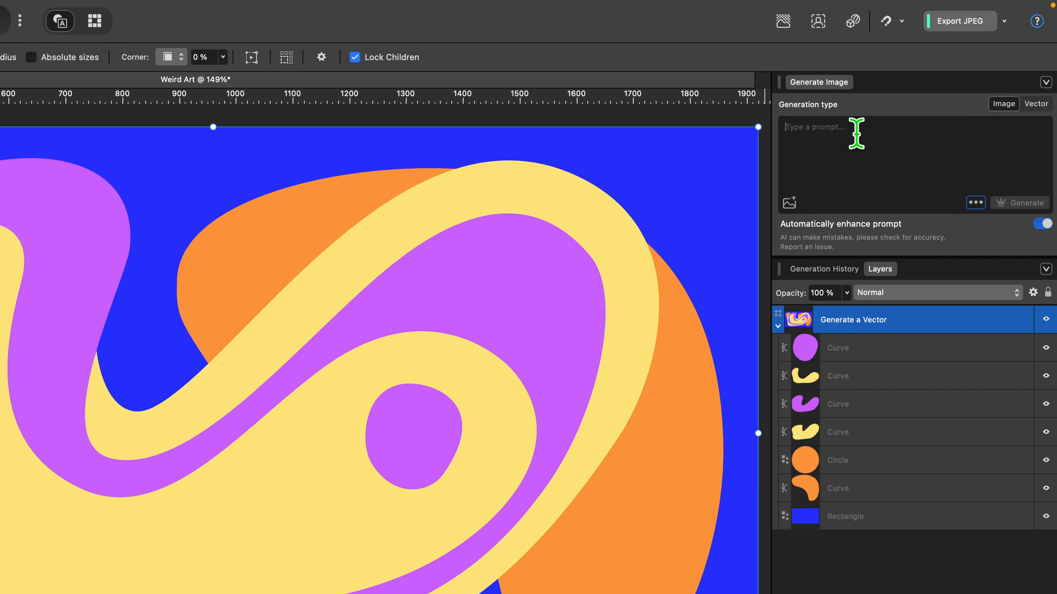
Step: Enter the image prompt "Create a stylish coat on a white background" with automatic prompt enhancement turned off, and check the generation options
{"action": "type", "text": "Create a stylish coat on a white background"}
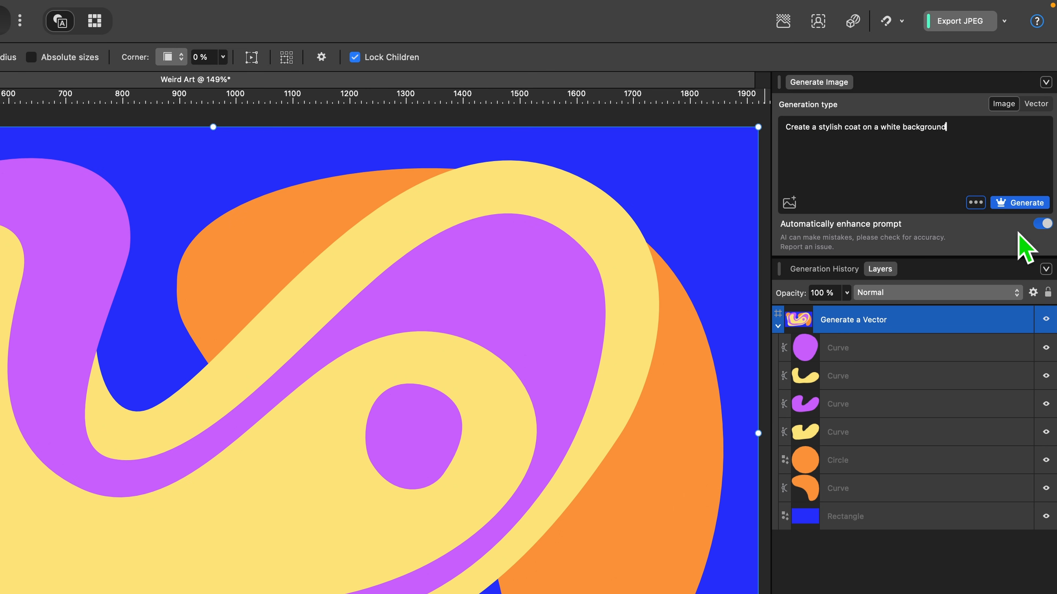
{"action": "left_click", "coordinate": [1042, 225]}
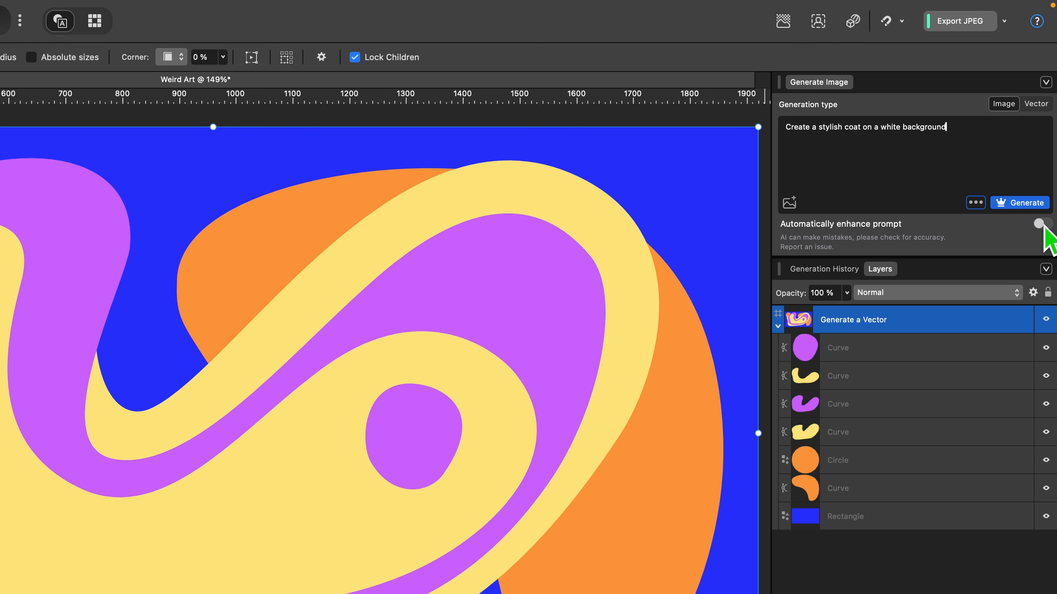
{"action": "left_click", "coordinate": [975, 203]}
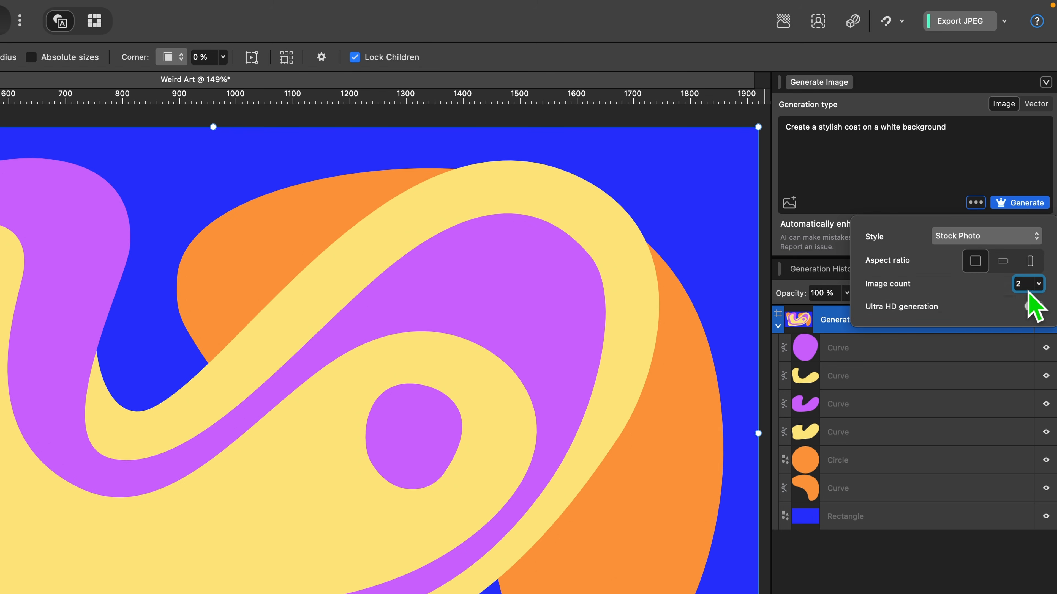
{"action": "left_click", "coordinate": [896, 169]}
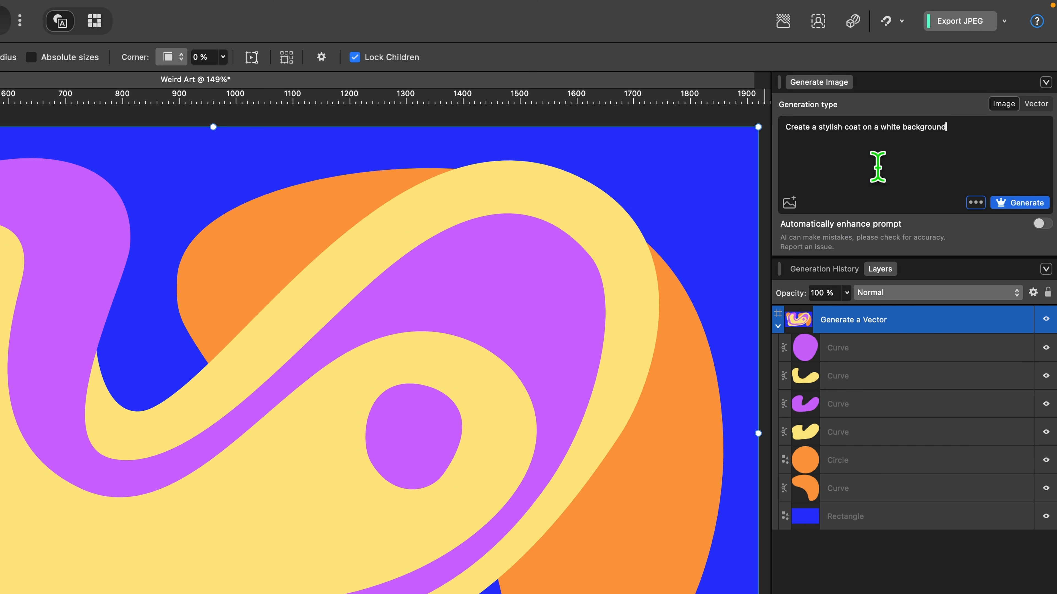
Step: Add the document as a reference with Style Reference guidance and generate the coat image
{"action": "left_click", "coordinate": [789, 203]}
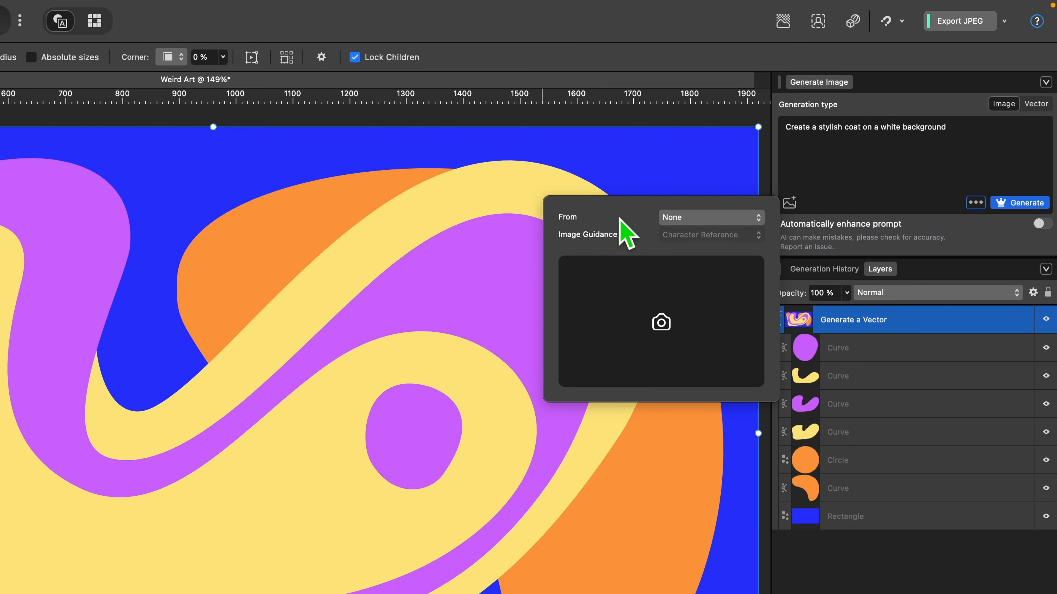
{"action": "left_click", "coordinate": [676, 217]}
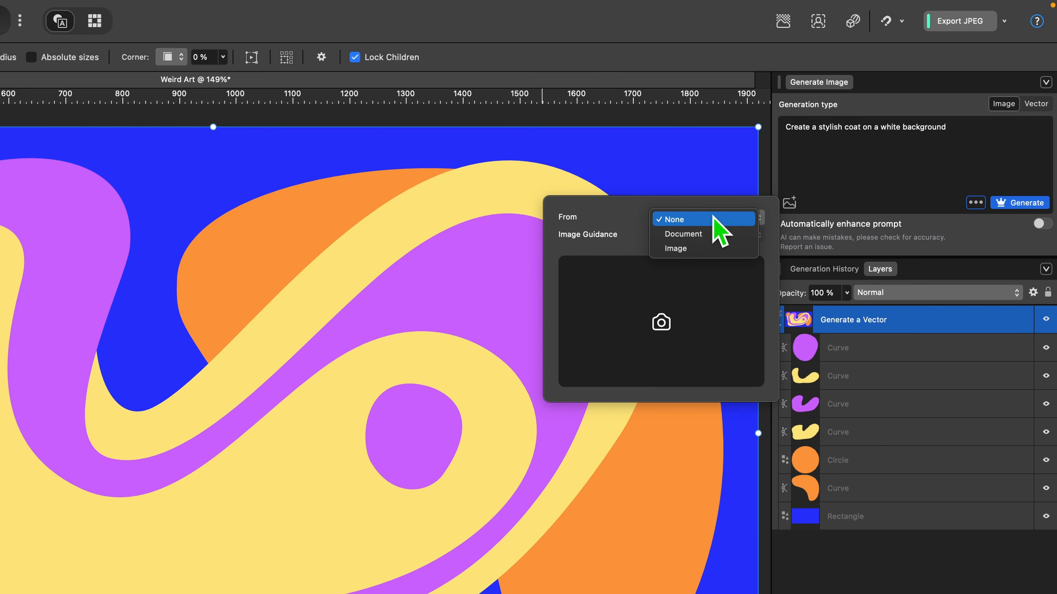
{"action": "left_click", "coordinate": [719, 234]}
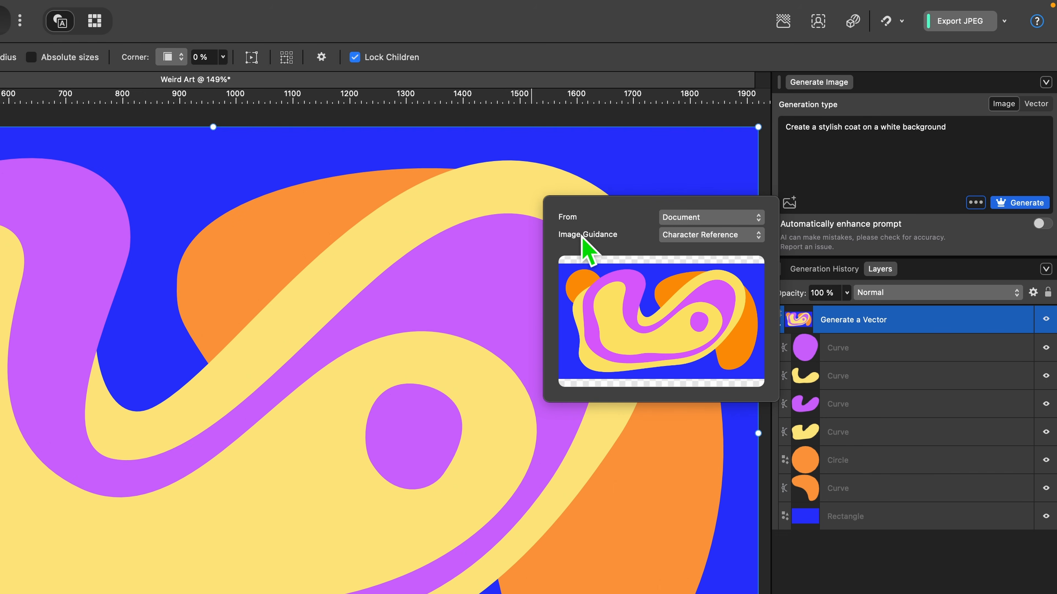
{"action": "mouse_move", "coordinate": [694, 239]}
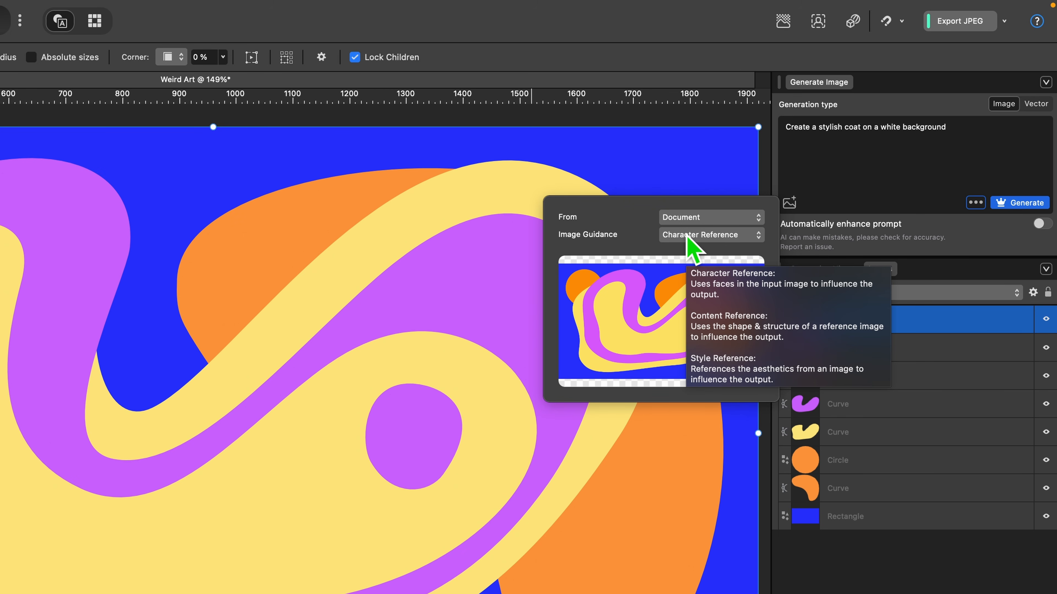
{"action": "left_click", "coordinate": [687, 236]}
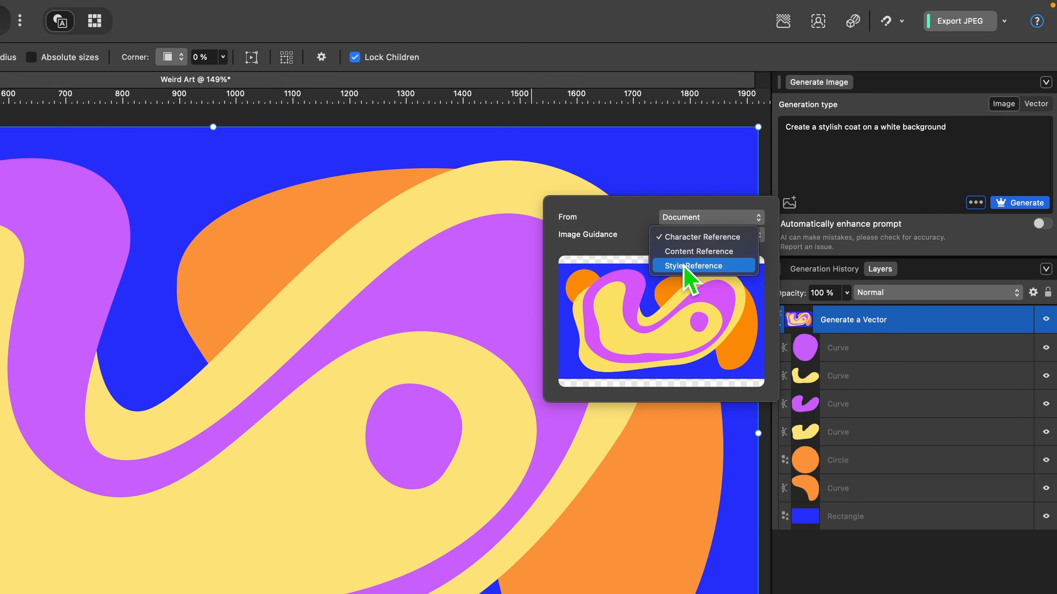
{"action": "left_click", "coordinate": [694, 267]}
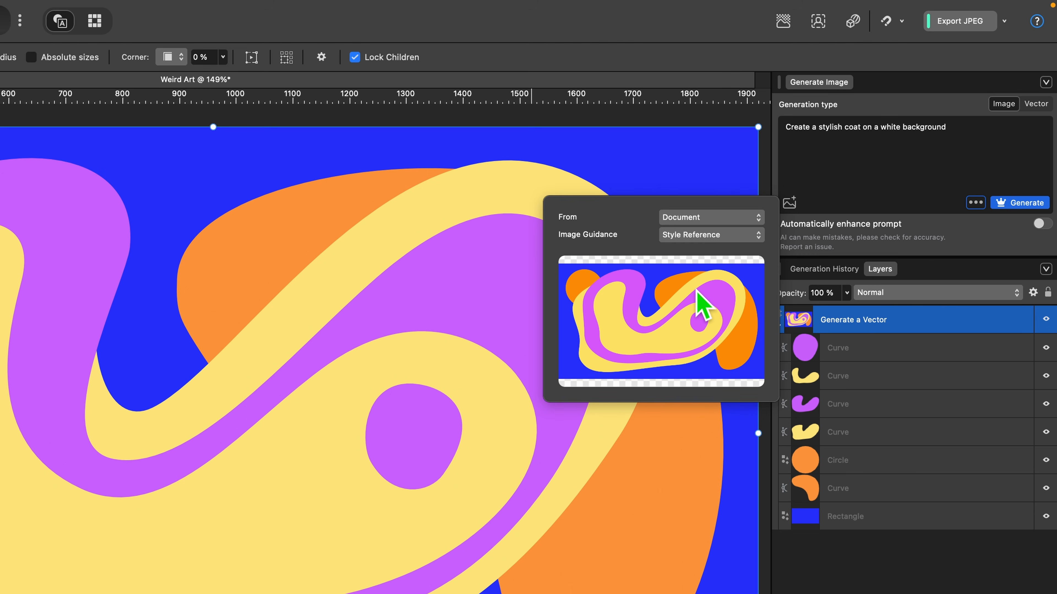
{"action": "left_click", "coordinate": [893, 154]}
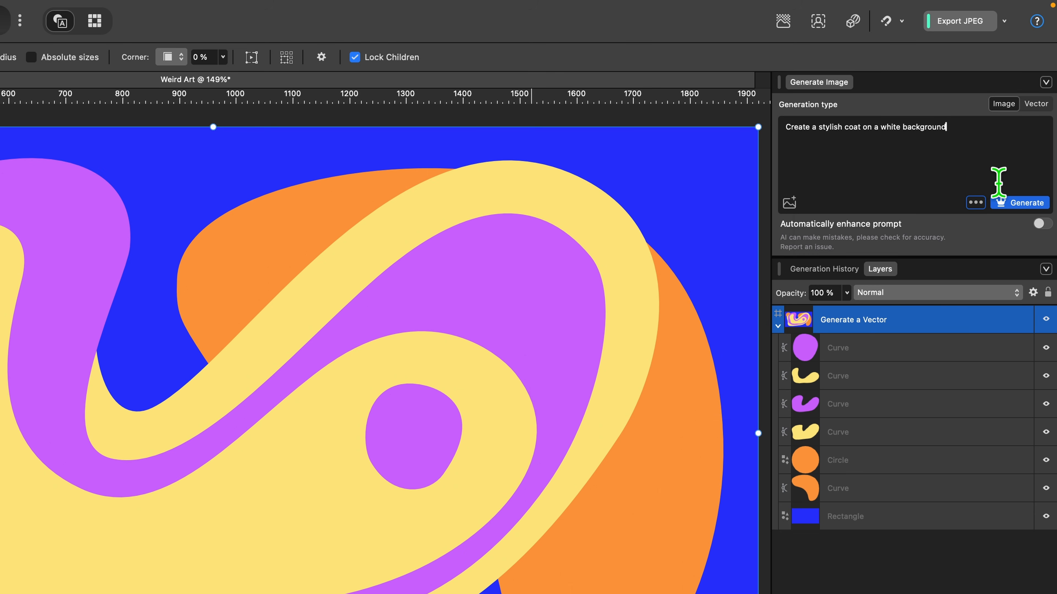
{"action": "left_click", "coordinate": [1030, 204]}
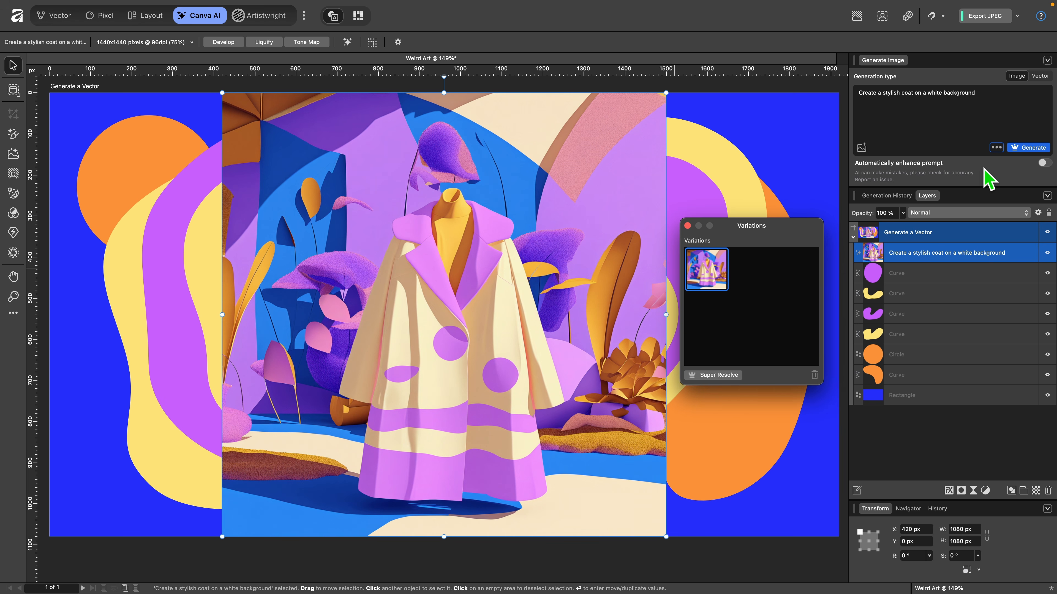
Step: Delete all the curves, the circle and the rectangle beneath the generated coat image, and check the generation options
{"action": "left_click", "coordinate": [935, 266]}
{"action": "left_click", "coordinate": [944, 377], "text": "shift"}
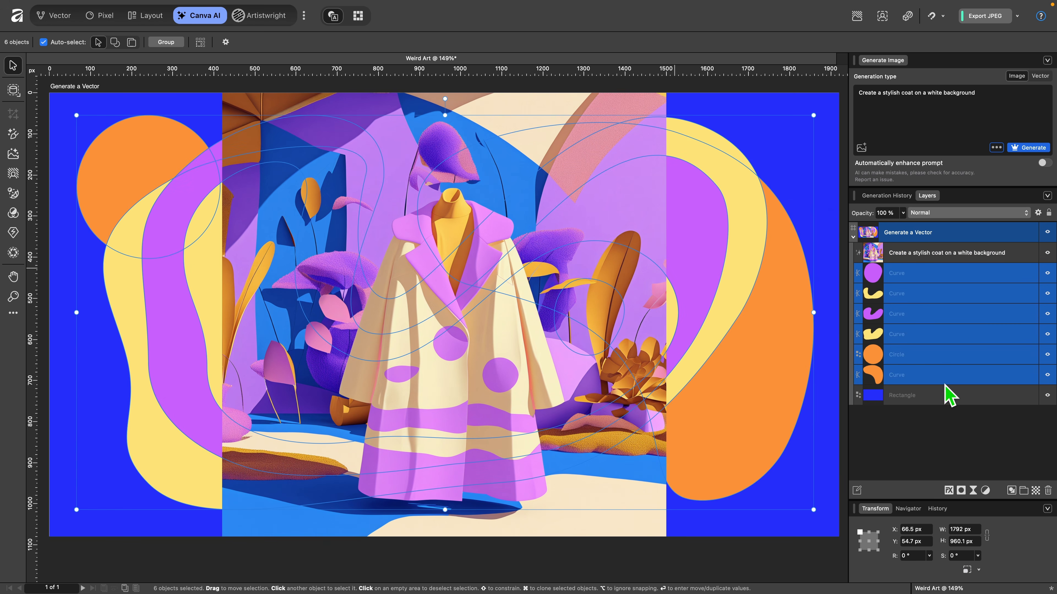
{"action": "left_click", "coordinate": [949, 398], "text": "shift"}
{"action": "key", "text": "Delete"}
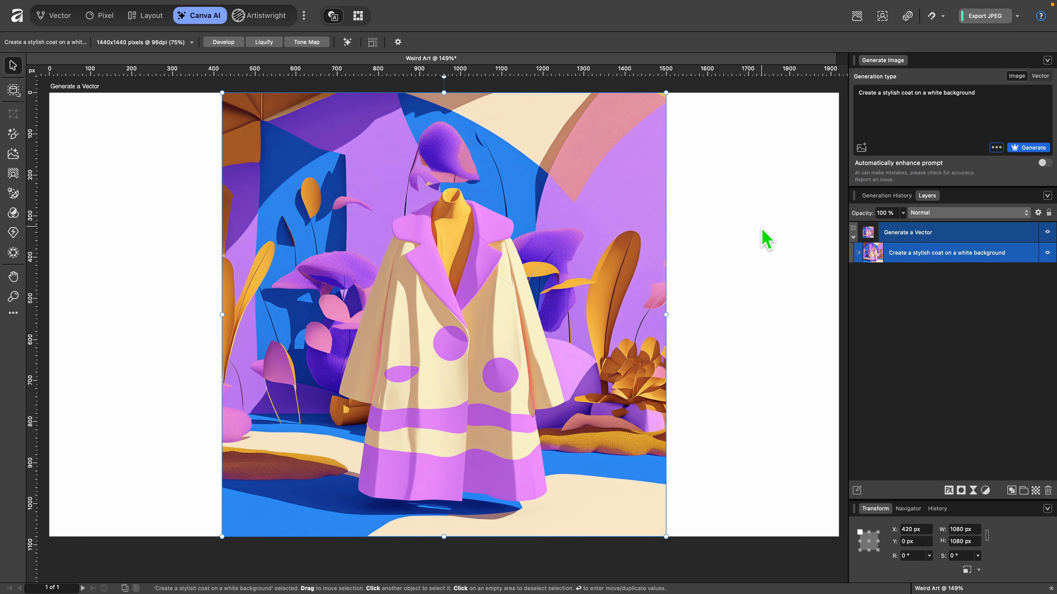
{"action": "left_click", "coordinate": [996, 147]}
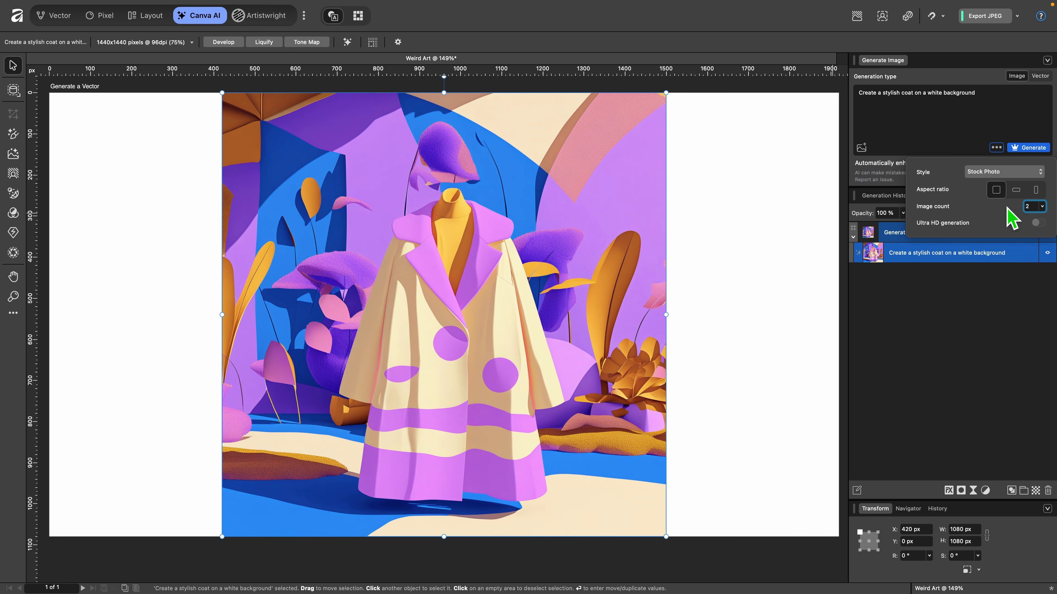
{"action": "left_click", "coordinate": [724, 221]}
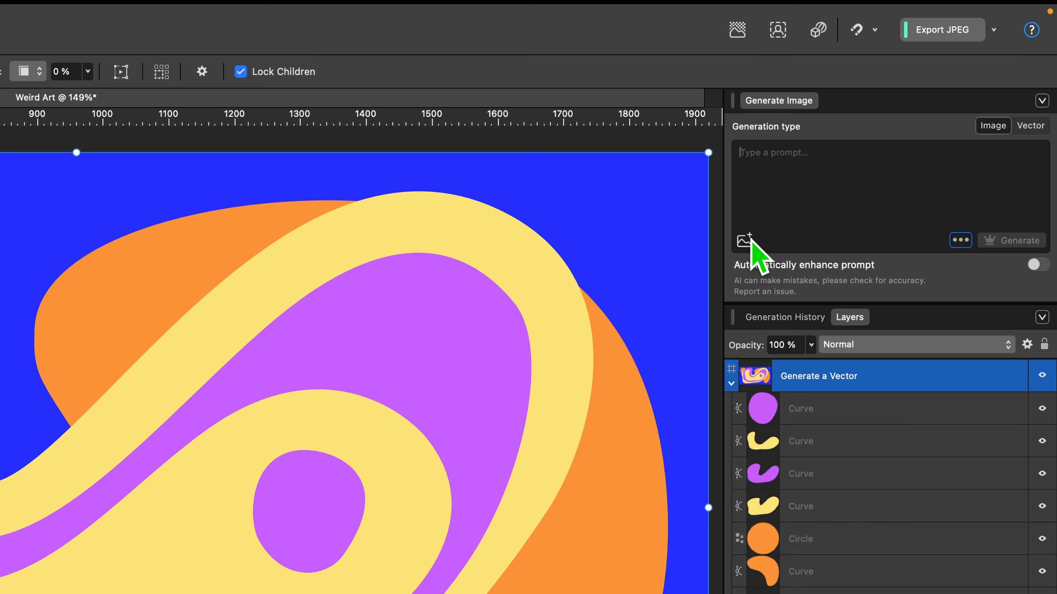
Step: Change the document reference's image guidance to Content Reference
{"action": "left_click", "coordinate": [861, 147]}
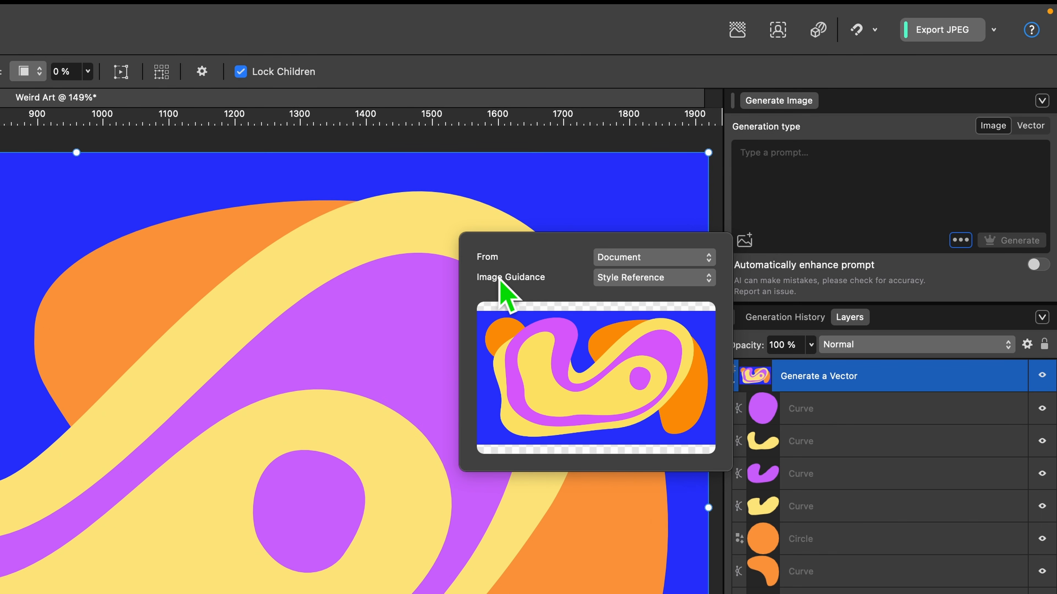
{"action": "left_click", "coordinate": [631, 277]}
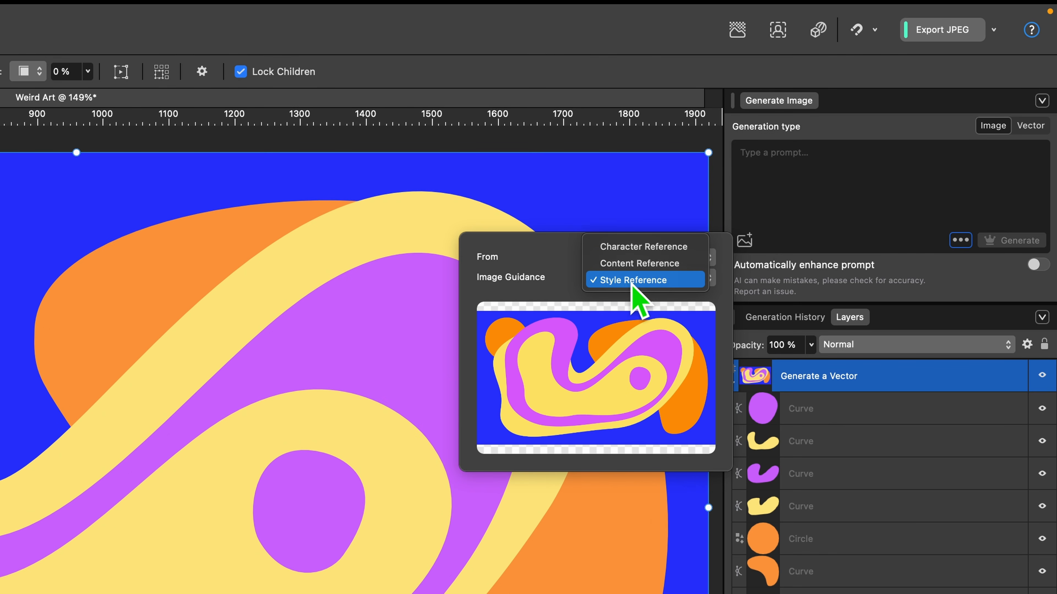
{"action": "left_click", "coordinate": [648, 265]}
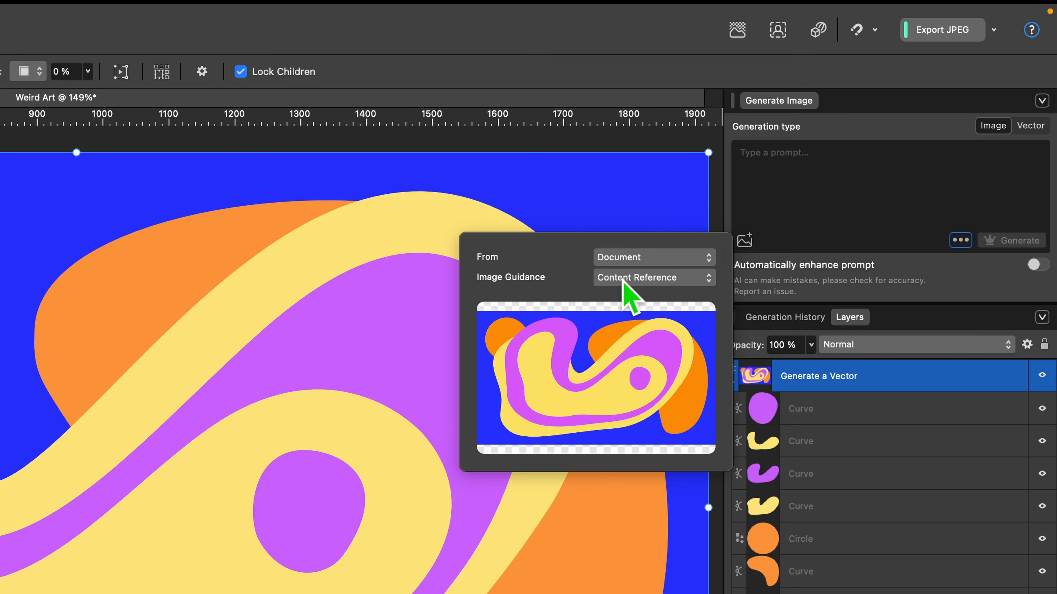
{"action": "mouse_move", "coordinate": [622, 282]}
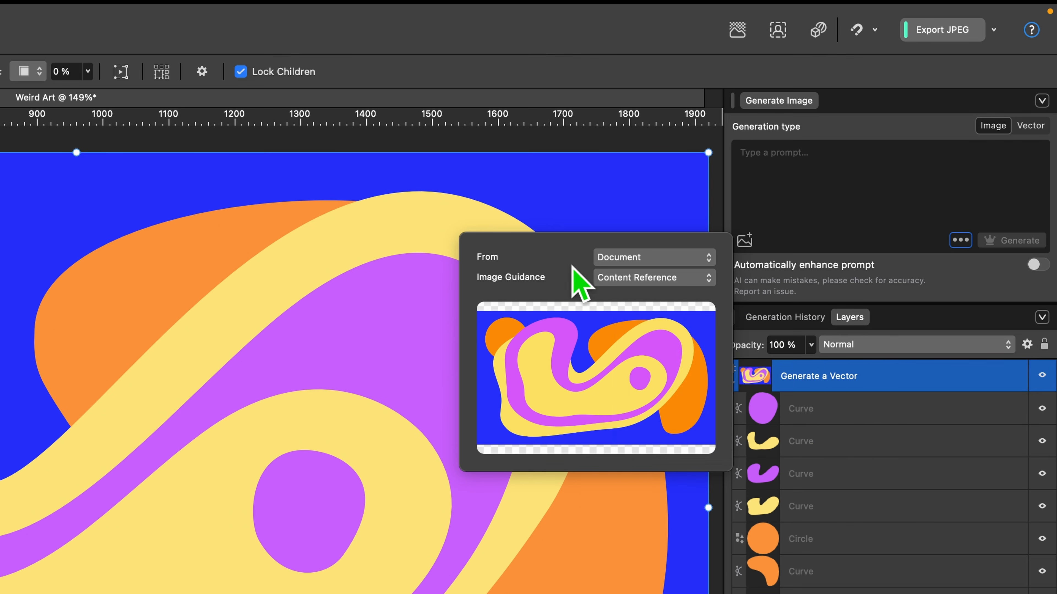
Step: Generate an image from the prompt "Aluminium" and compare its variations, keeping the first grey one
{"action": "left_click", "coordinate": [802, 157]}
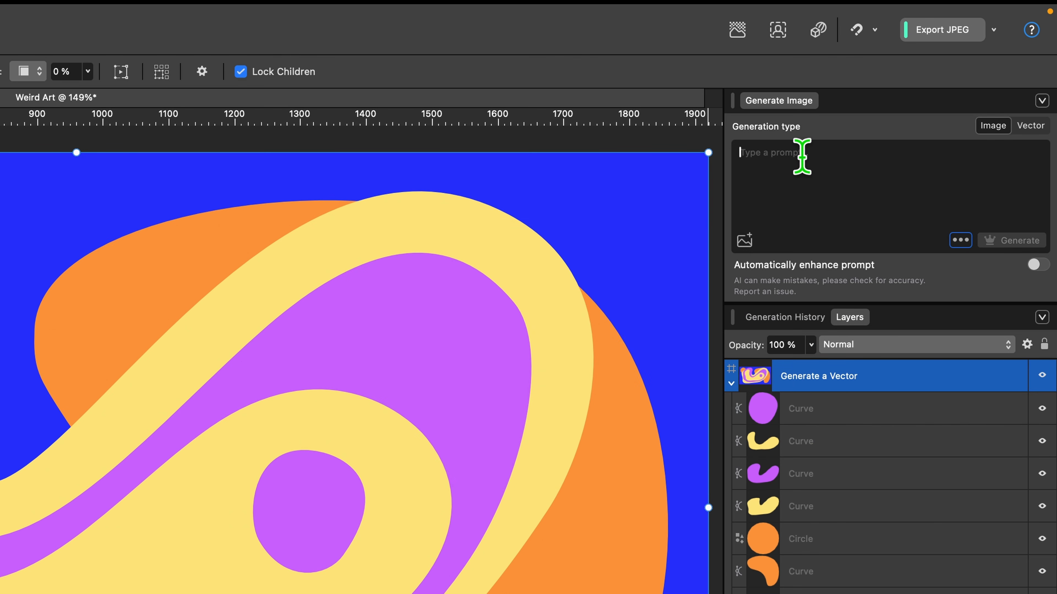
{"action": "type", "text": "Aluminium"}
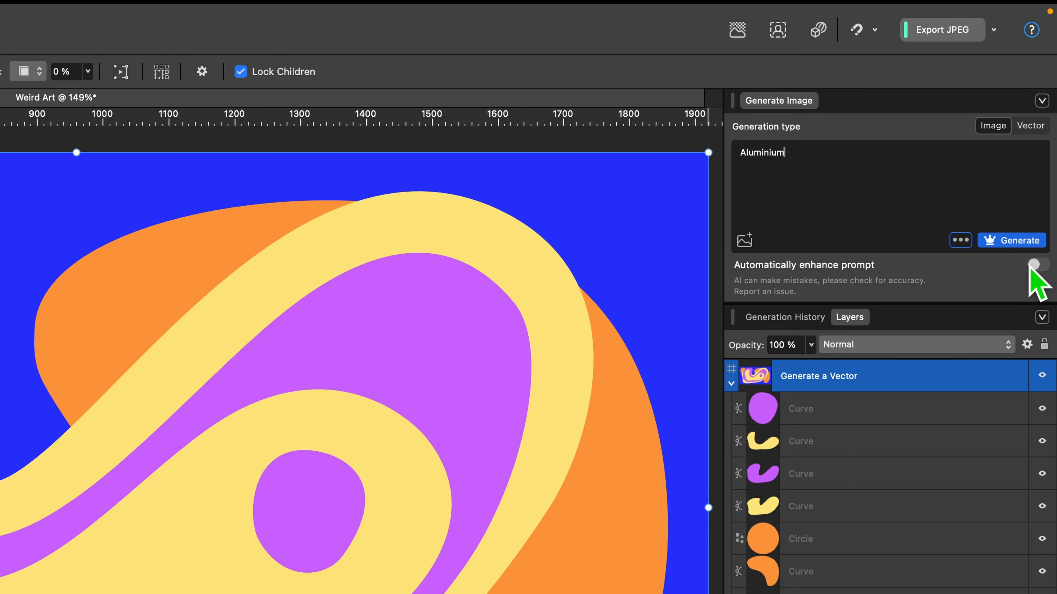
{"action": "left_click", "coordinate": [1025, 246]}
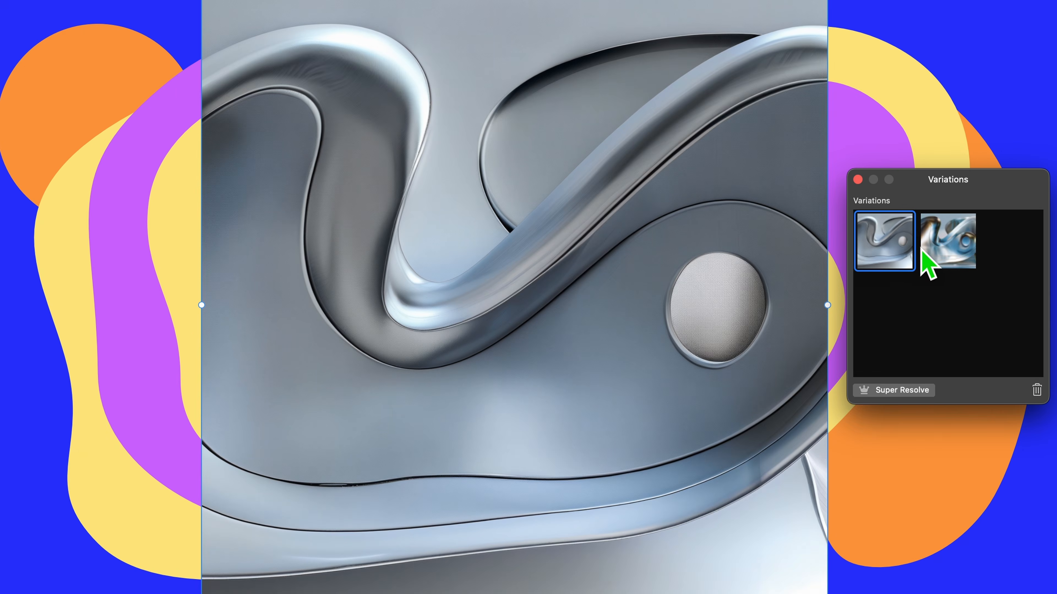
{"action": "left_click", "coordinate": [745, 275]}
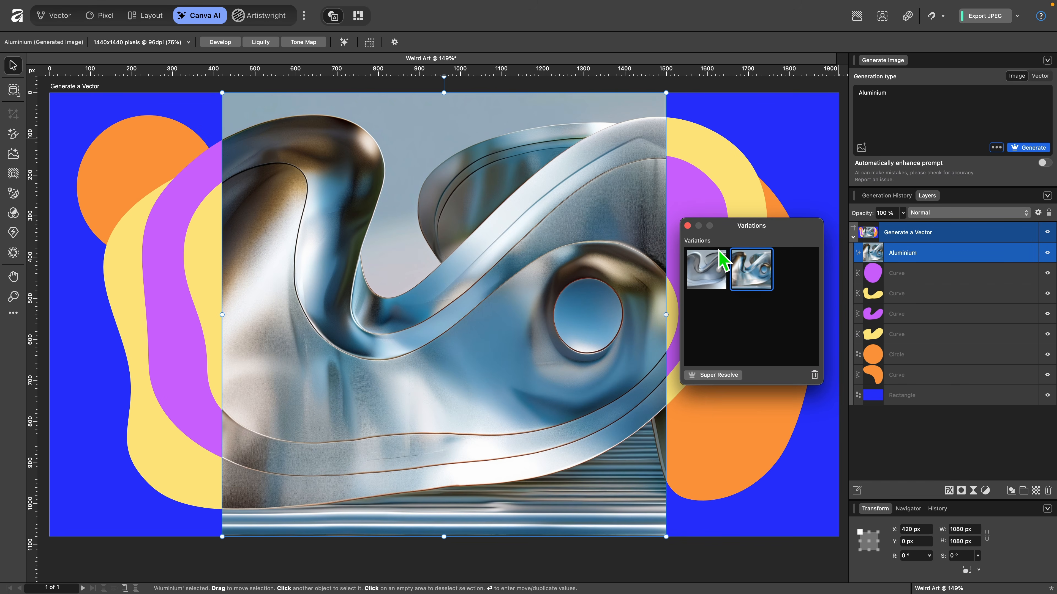
{"action": "left_click", "coordinate": [720, 254]}
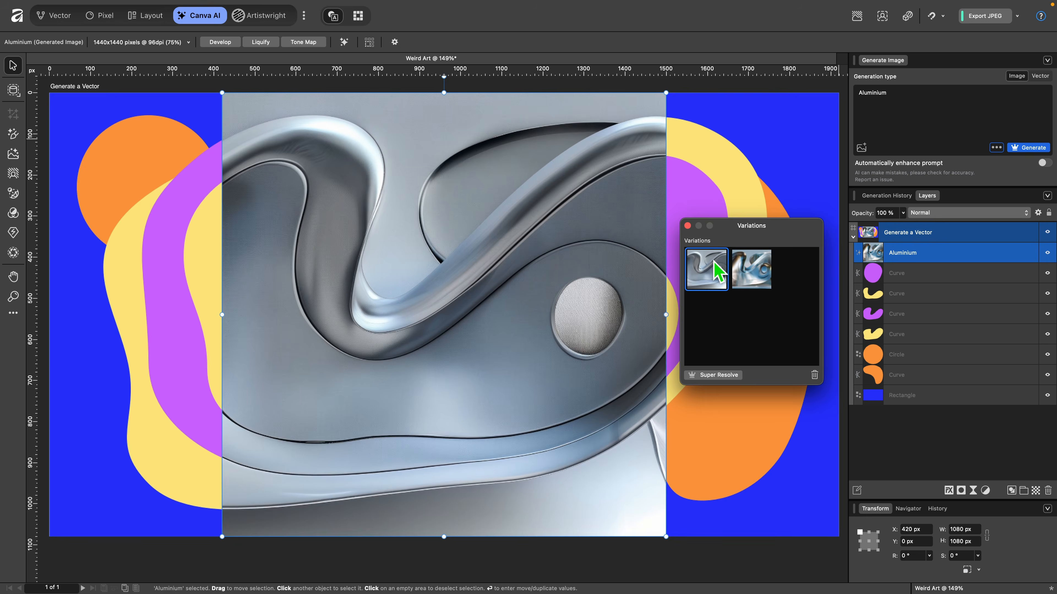
Step: Check the aspect ratio choices and the reference's image guidance options, leaving Content Reference selected
{"action": "left_click", "coordinate": [996, 147]}
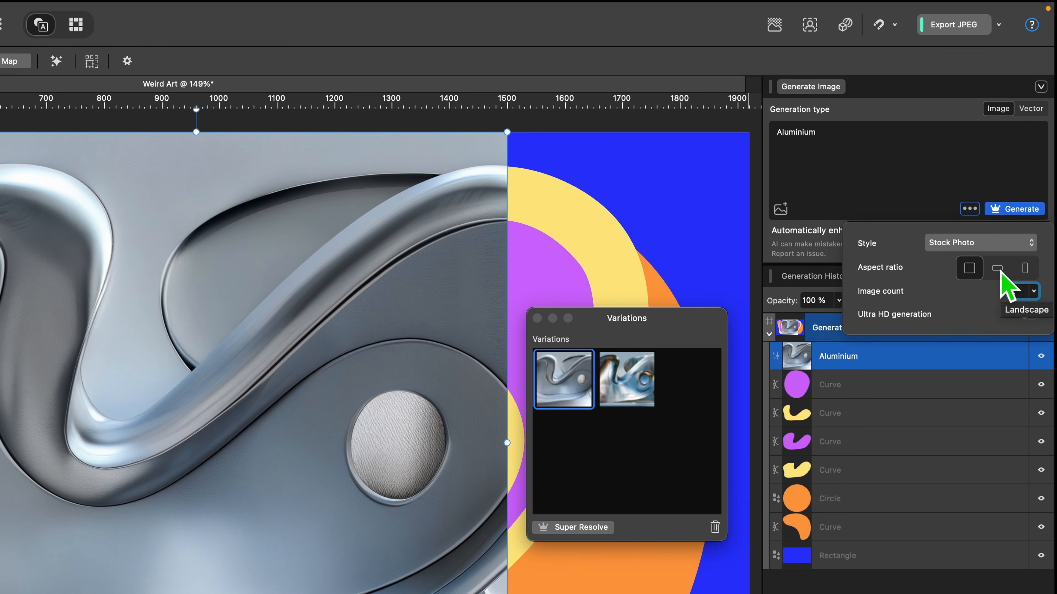
{"action": "left_click", "coordinate": [602, 317]}
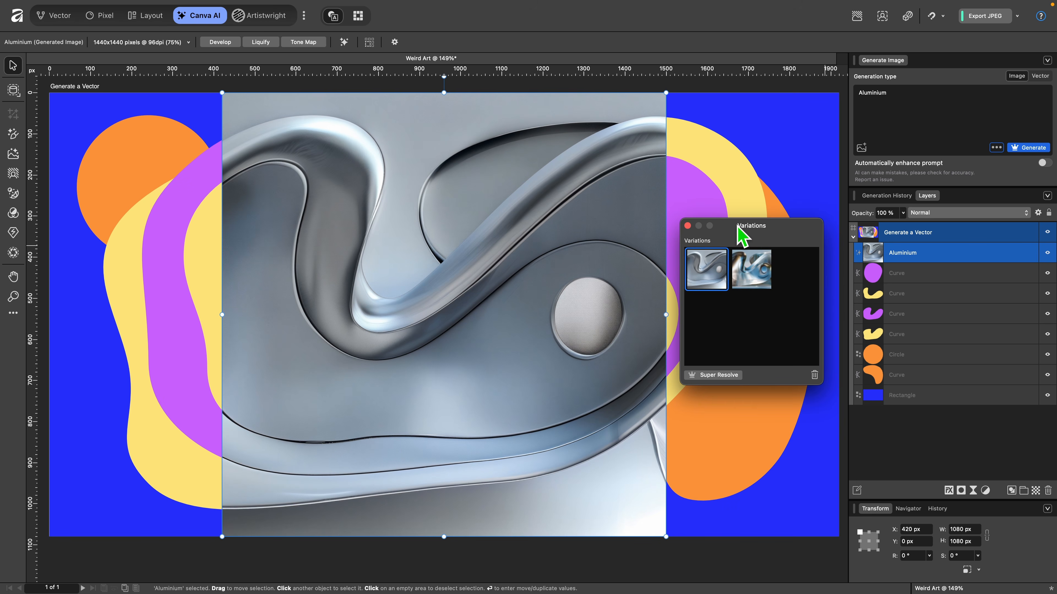
{"action": "left_click", "coordinate": [861, 147]}
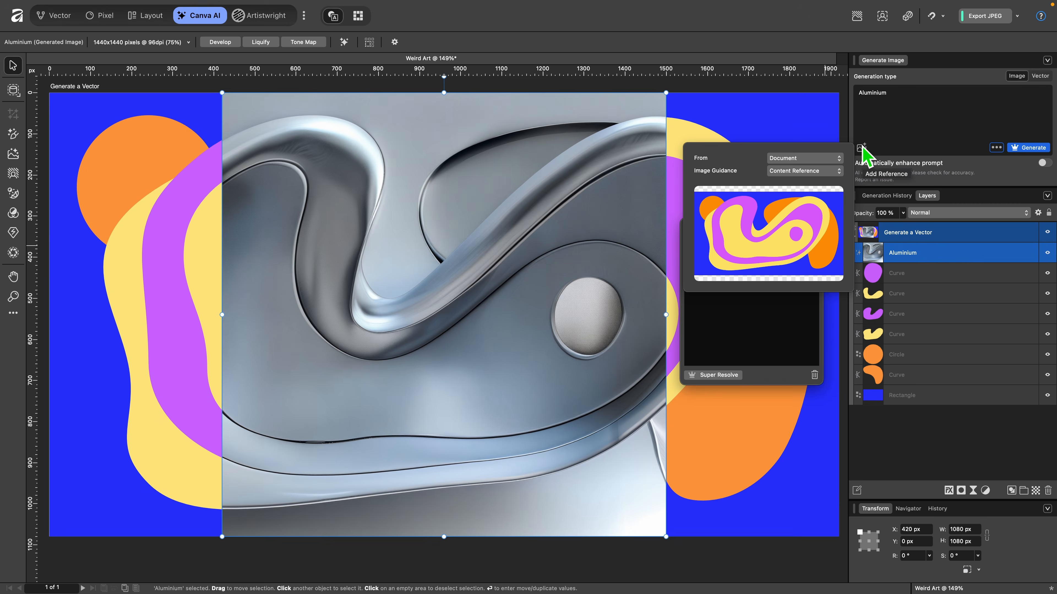
{"action": "left_click", "coordinate": [782, 172]}
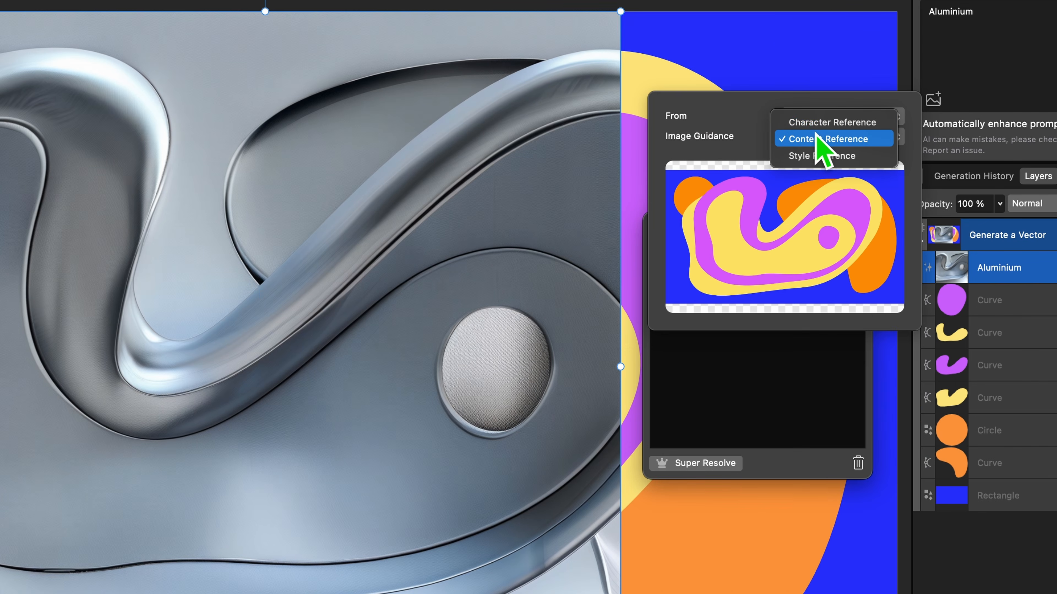
{"action": "left_click", "coordinate": [820, 139]}
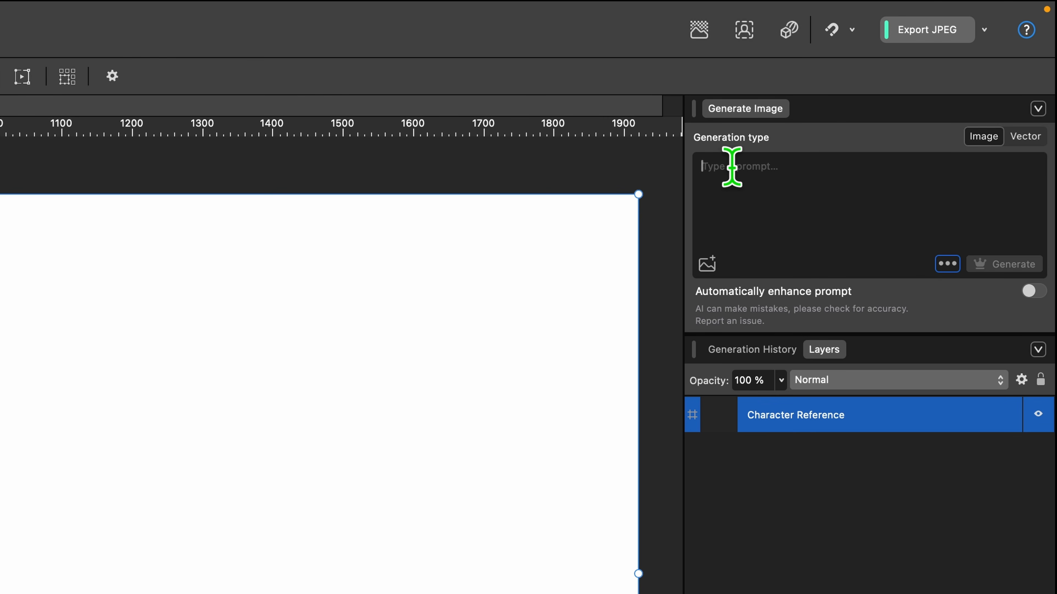
Step: Enter the prompt "Man leaning against a black motorcycle on a beach at sunset" and load Man 2.jpg from the Photos folder as the reference image
{"action": "type", "text": "Man leaning against a black motorcycle on a beach at sunset"}
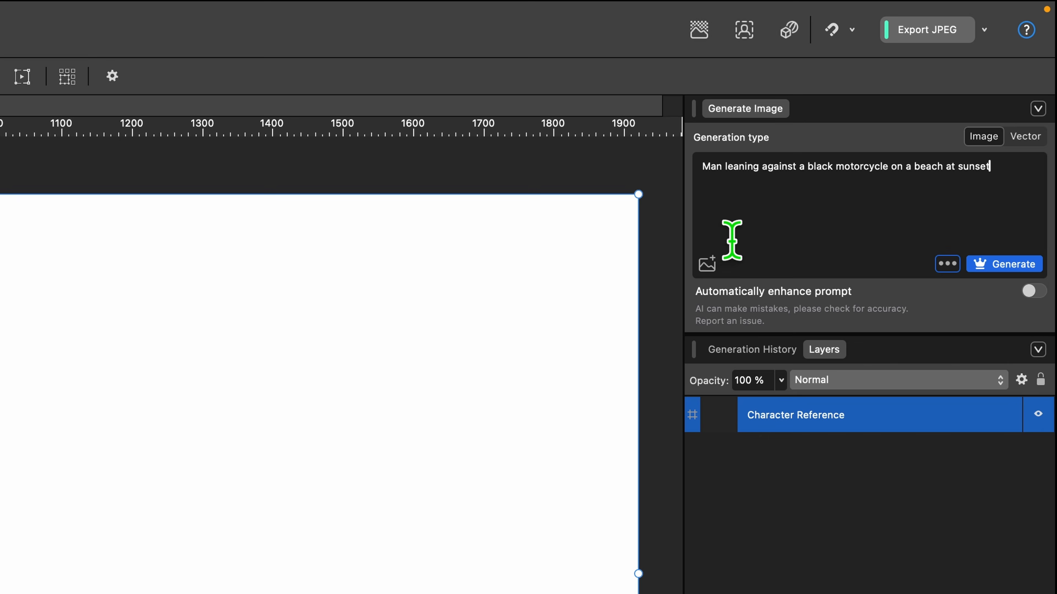
{"action": "left_click", "coordinate": [712, 262]}
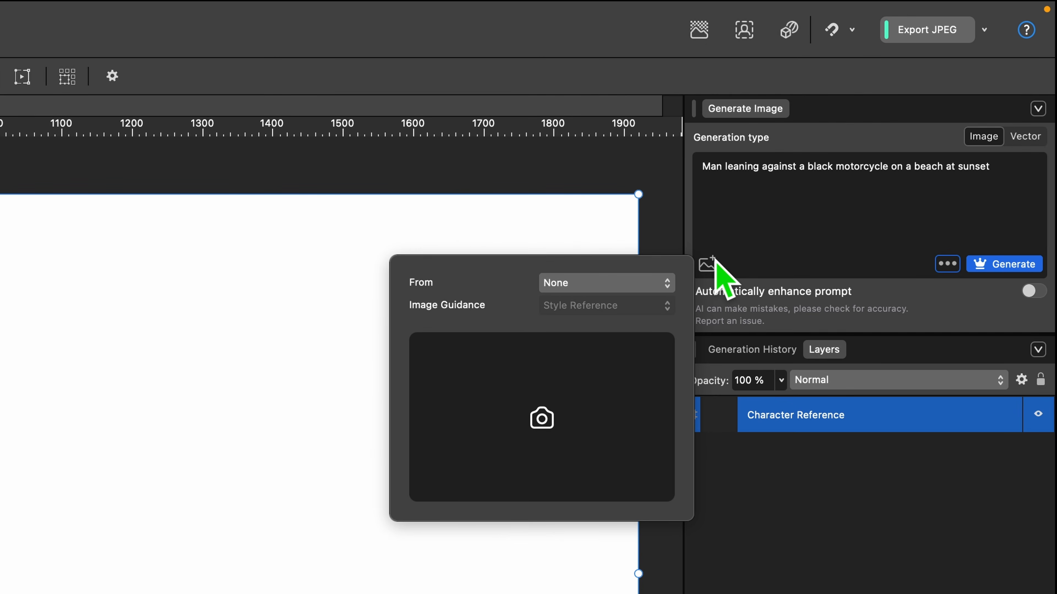
{"action": "left_click", "coordinate": [576, 284]}
{"action": "left_click", "coordinate": [596, 323]}
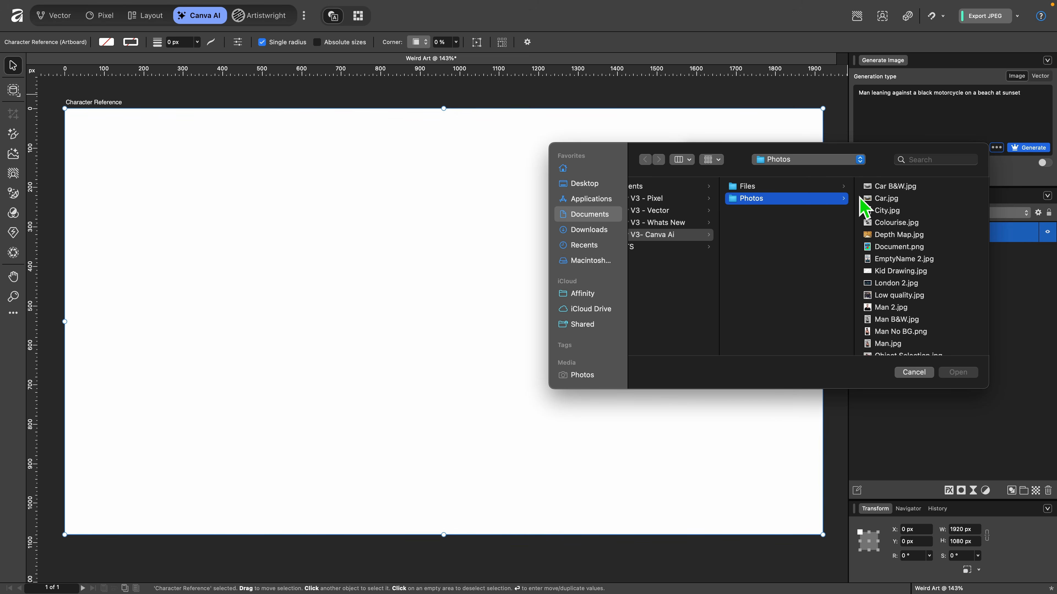
{"action": "left_click", "coordinate": [907, 307]}
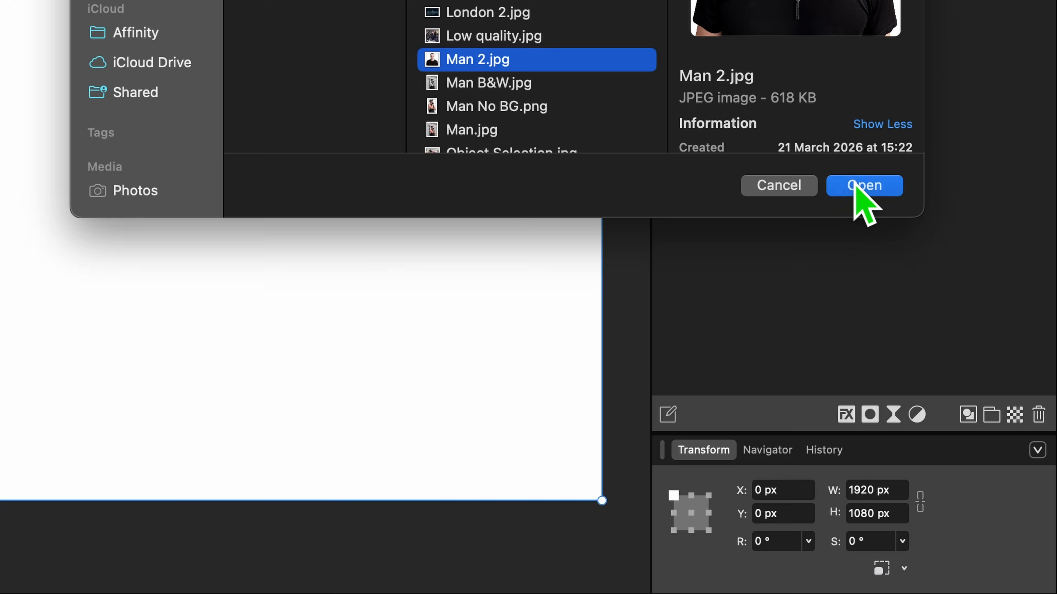
{"action": "left_click", "coordinate": [958, 372]}
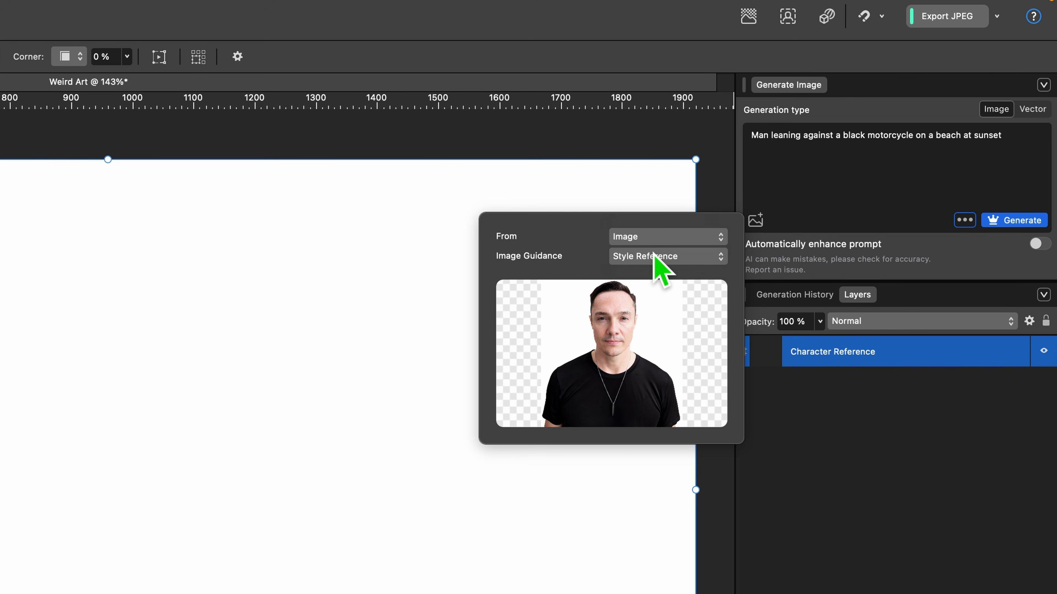
Step: Set the image guidance of the man's reference photo to Character Reference
{"action": "left_click", "coordinate": [796, 171]}
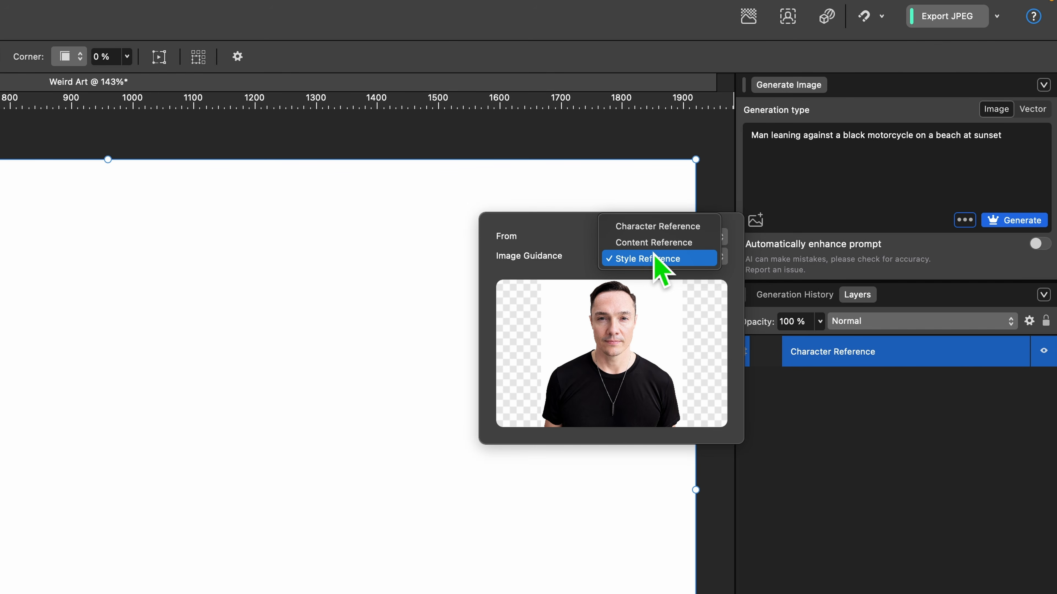
{"action": "left_click", "coordinate": [664, 229]}
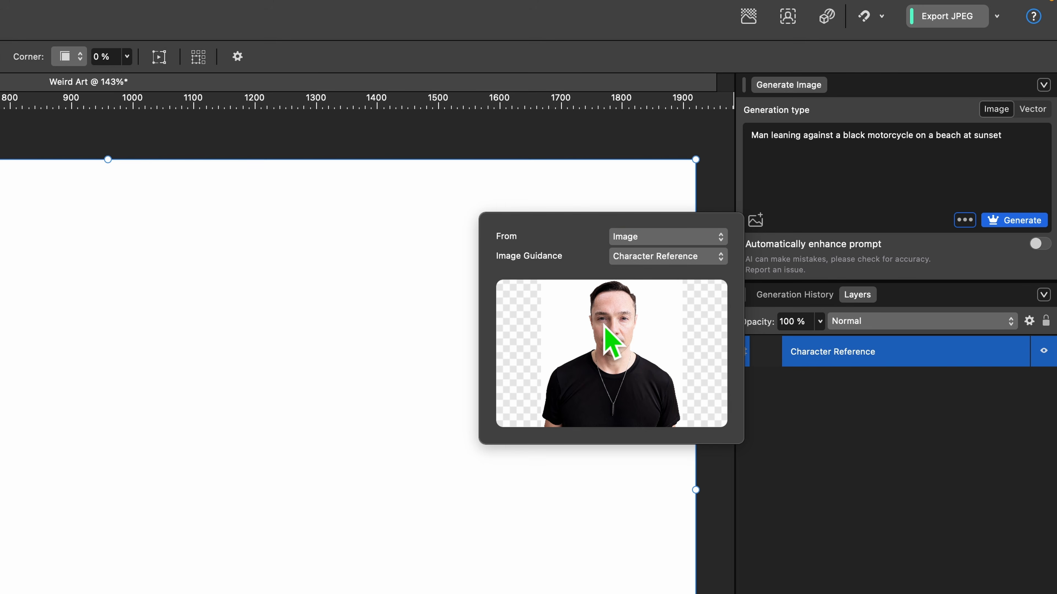
{"action": "left_click", "coordinate": [797, 176]}
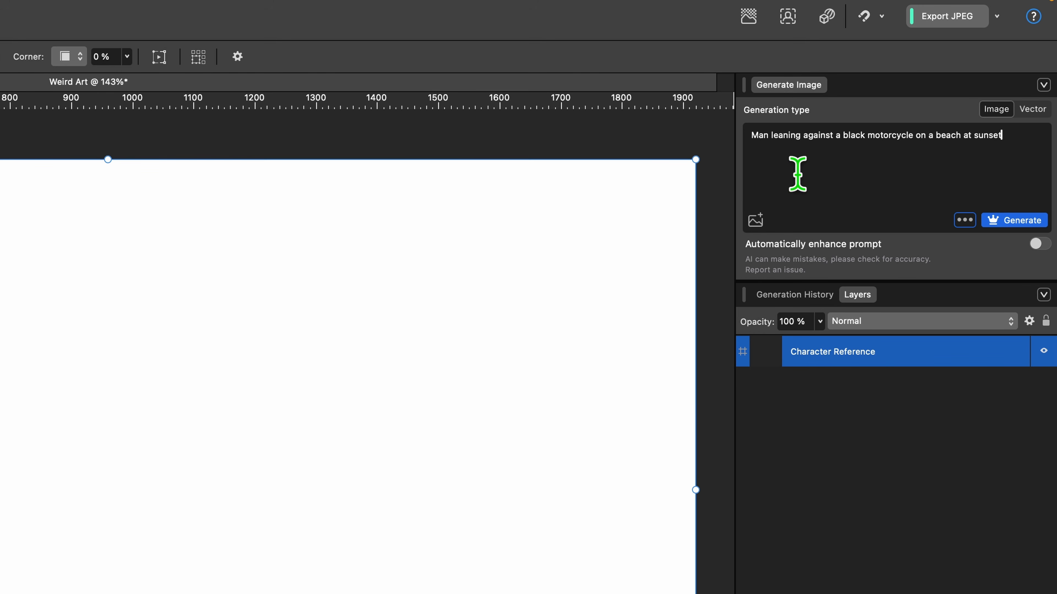
Step: Keep the Stock Photo style with the Landscape aspect ratio, enable automatic prompt enhancement and generate the motorcycle image
{"action": "left_click", "coordinate": [964, 220]}
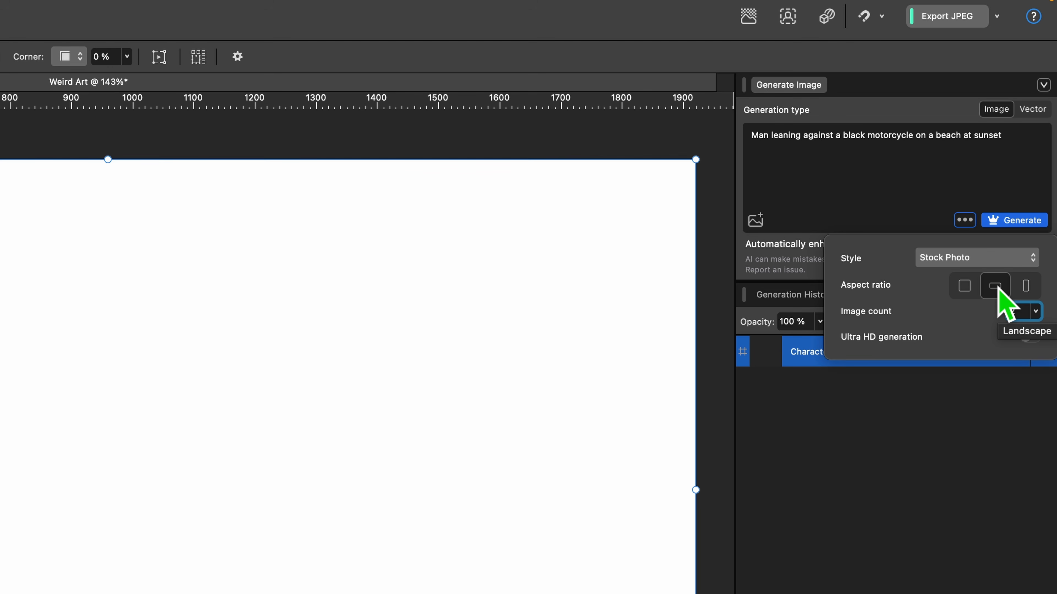
{"action": "left_click", "coordinate": [912, 187]}
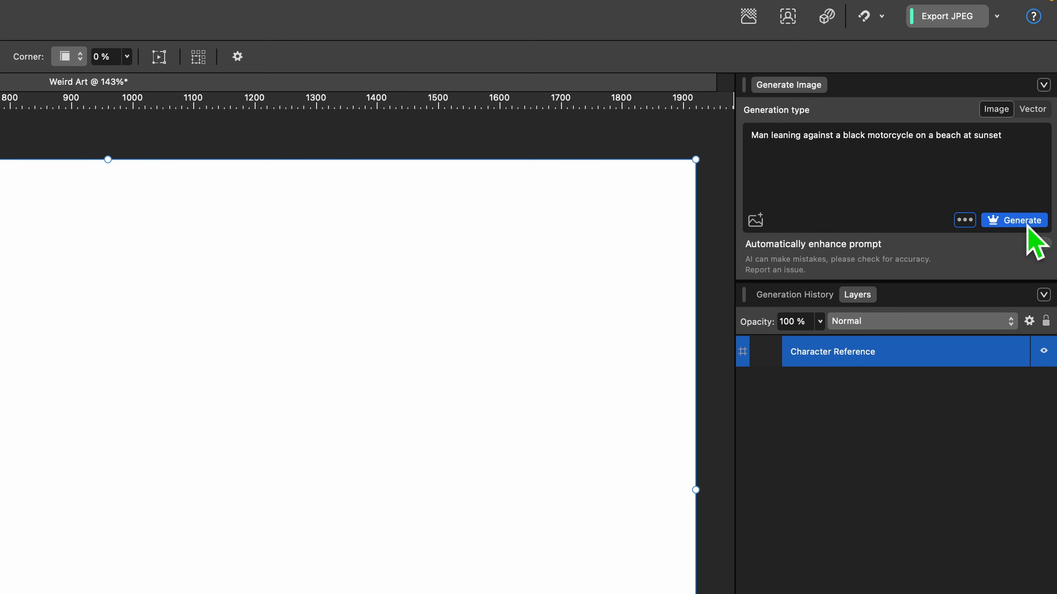
{"action": "left_click", "coordinate": [1036, 245]}
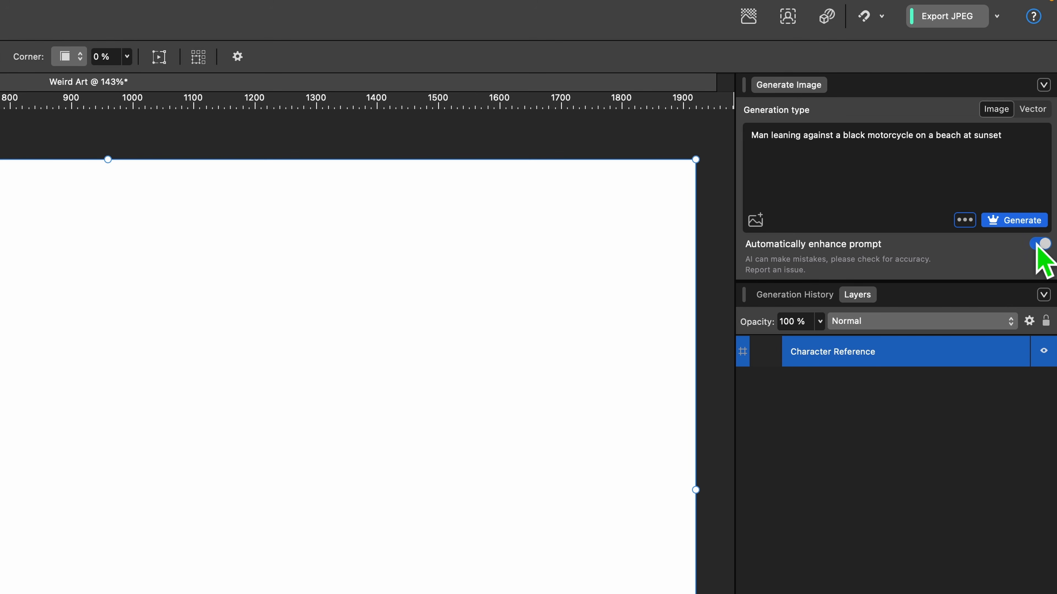
{"action": "left_click", "coordinate": [1006, 221]}
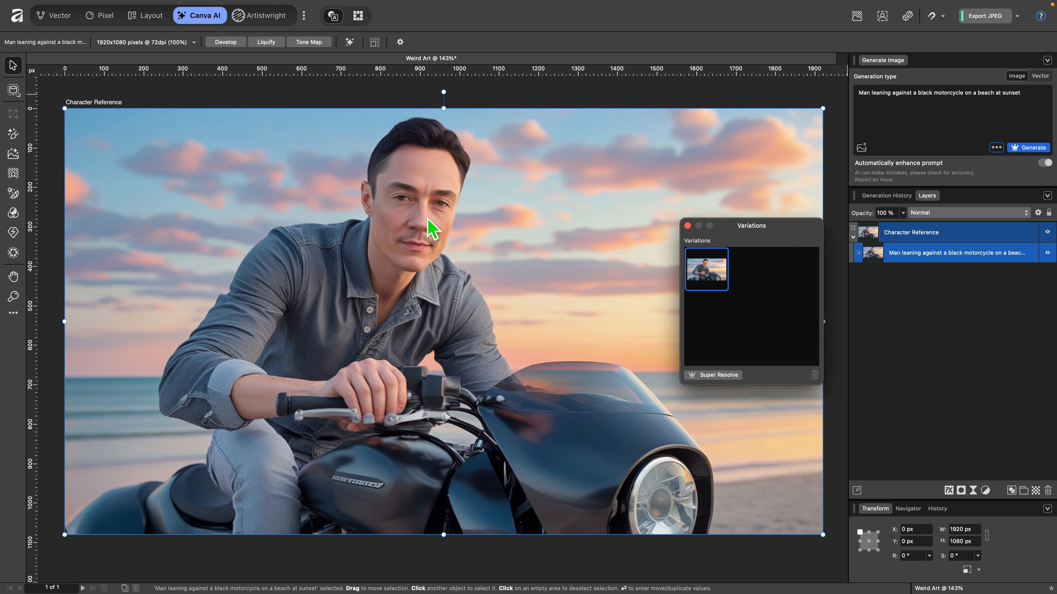
Step: Examine the man's face, his hand on the handlebar and the motorcycle in the generated image
{"action": "scroll", "coordinate": [451, 218], "scroll_direction": "up", "scroll_amount": 5}
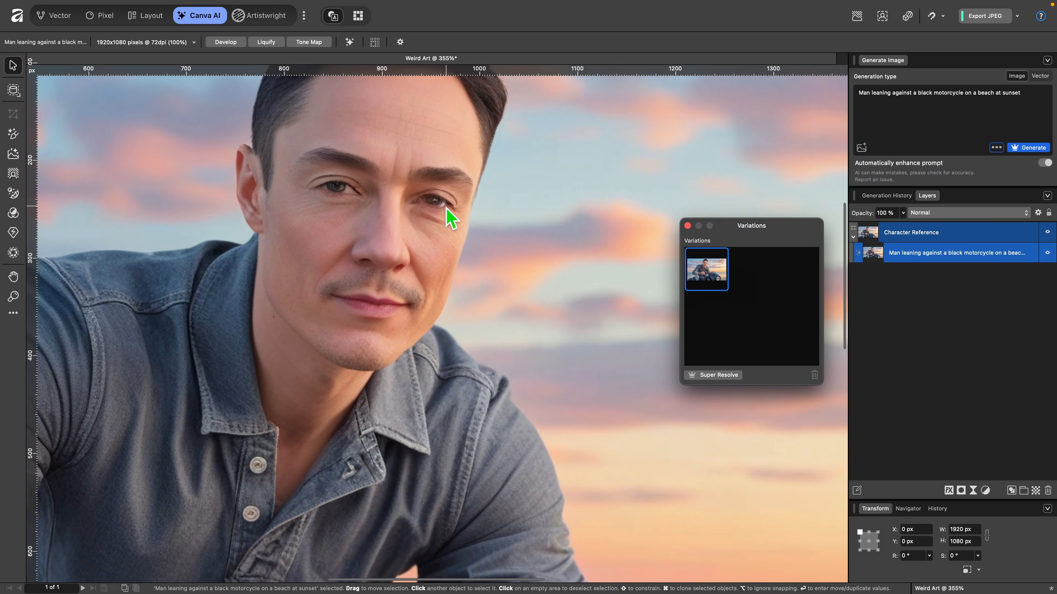
{"action": "scroll", "coordinate": [448, 217], "scroll_direction": "down", "scroll_amount": 5}
{"action": "scroll", "coordinate": [394, 508], "scroll_direction": "up", "scroll_amount": 3}
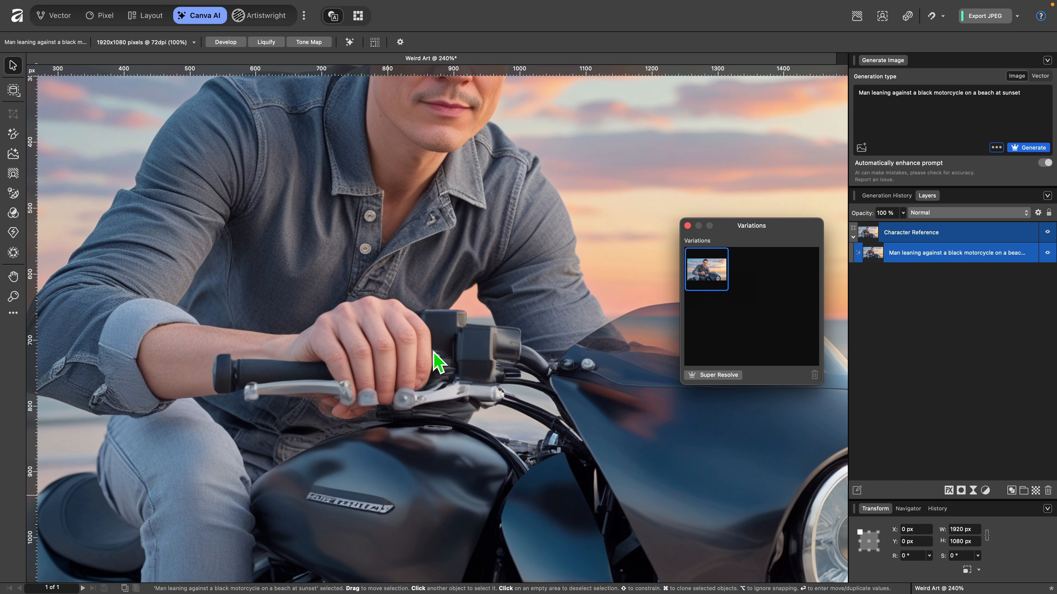
{"action": "scroll", "coordinate": [369, 346], "scroll_direction": "down", "scroll_amount": 5}
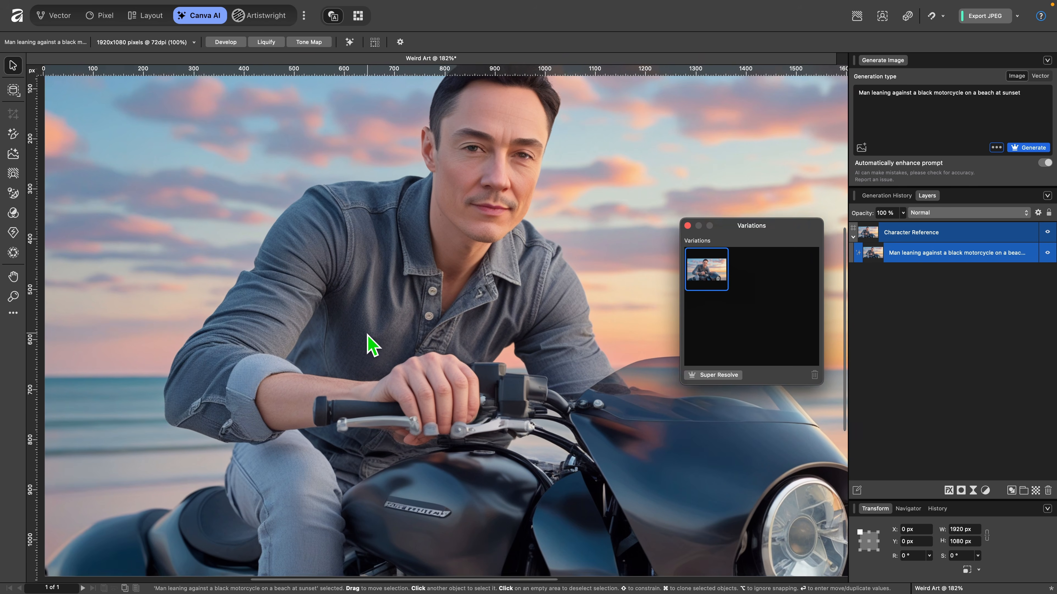
{"action": "scroll", "coordinate": [369, 346], "scroll_direction": "up", "scroll_amount": 2}
{"action": "scroll", "coordinate": [369, 345], "scroll_direction": "down", "scroll_amount": 2}
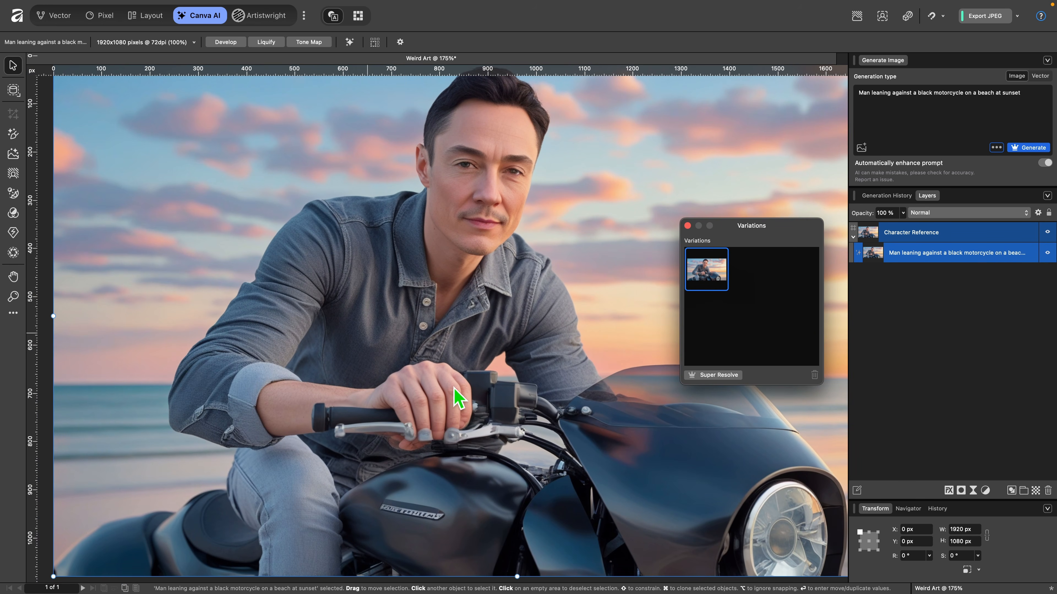
{"action": "scroll", "coordinate": [482, 410], "scroll_direction": "up", "scroll_amount": 2}
{"action": "scroll", "coordinate": [482, 410], "scroll_direction": "right", "scroll_amount": 1}
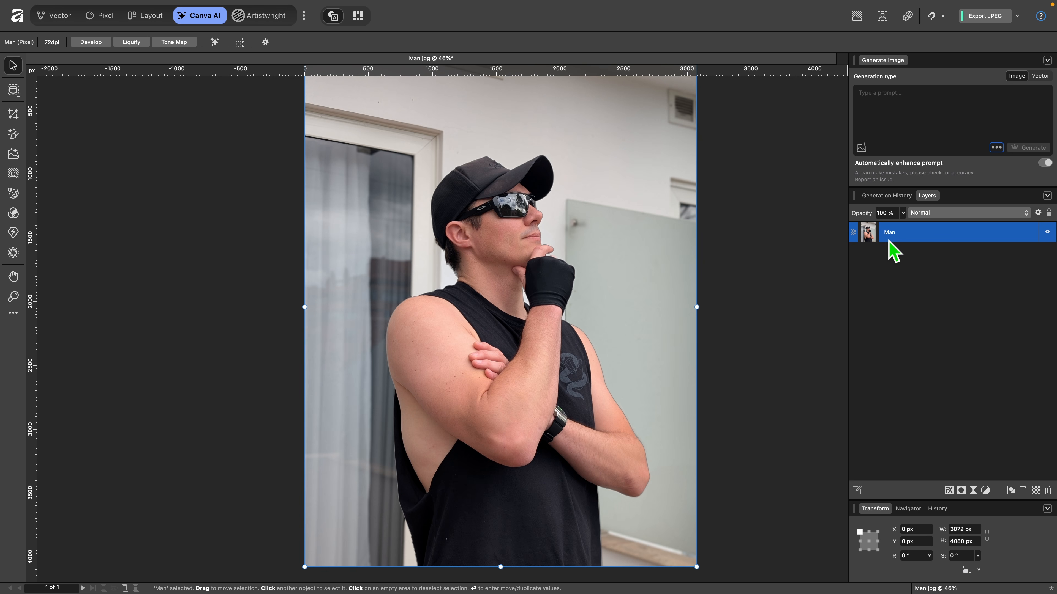
Step: Select the man in Man.jpg and tint him blue using a Recolour adjustment with a hue of 219.3°
{"action": "left_click", "coordinate": [882, 17]}
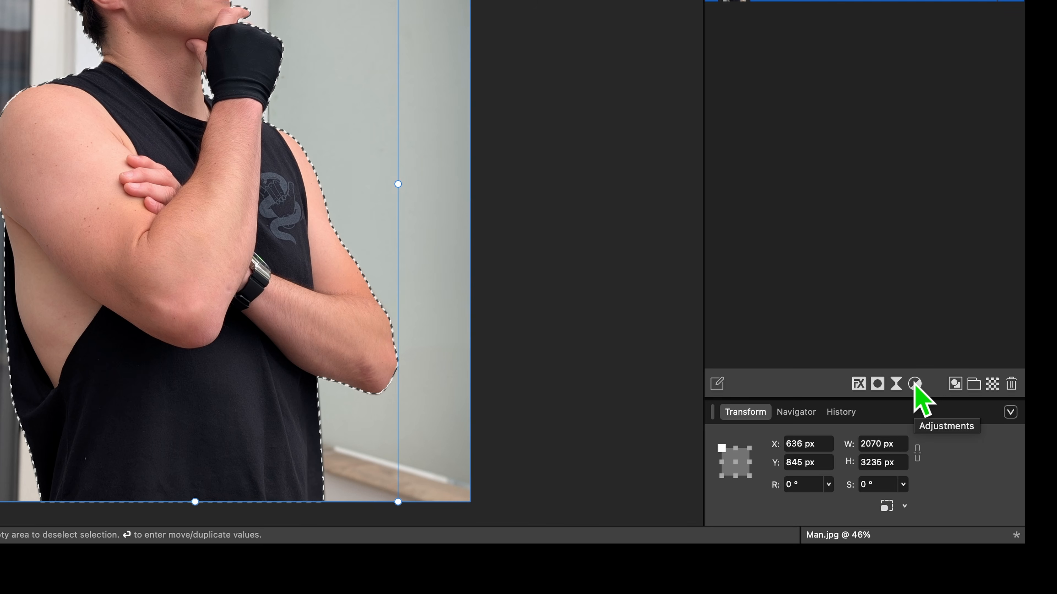
{"action": "left_click", "coordinate": [914, 384]}
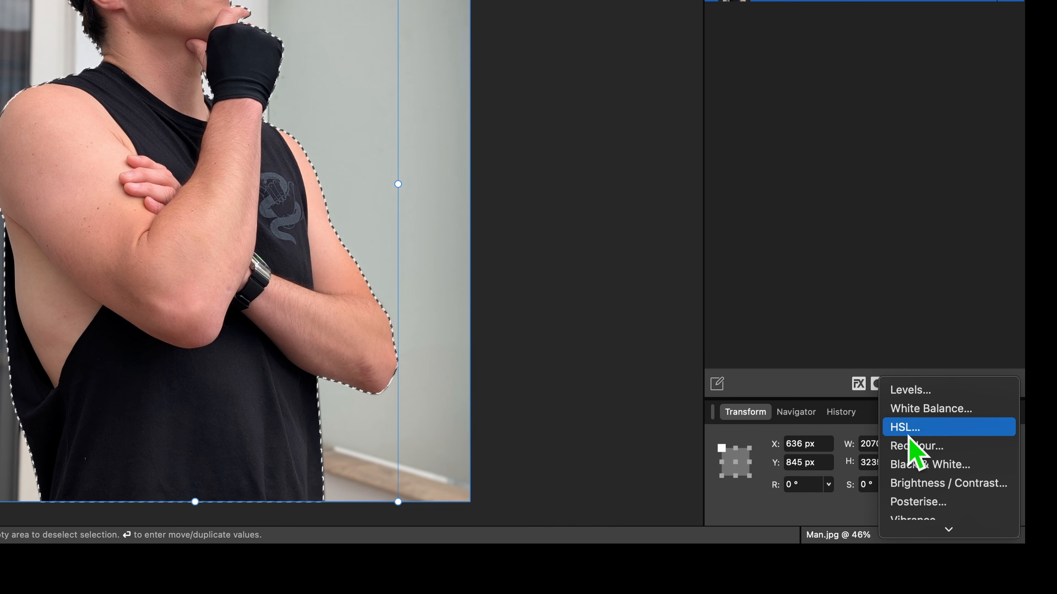
{"action": "left_click", "coordinate": [937, 446]}
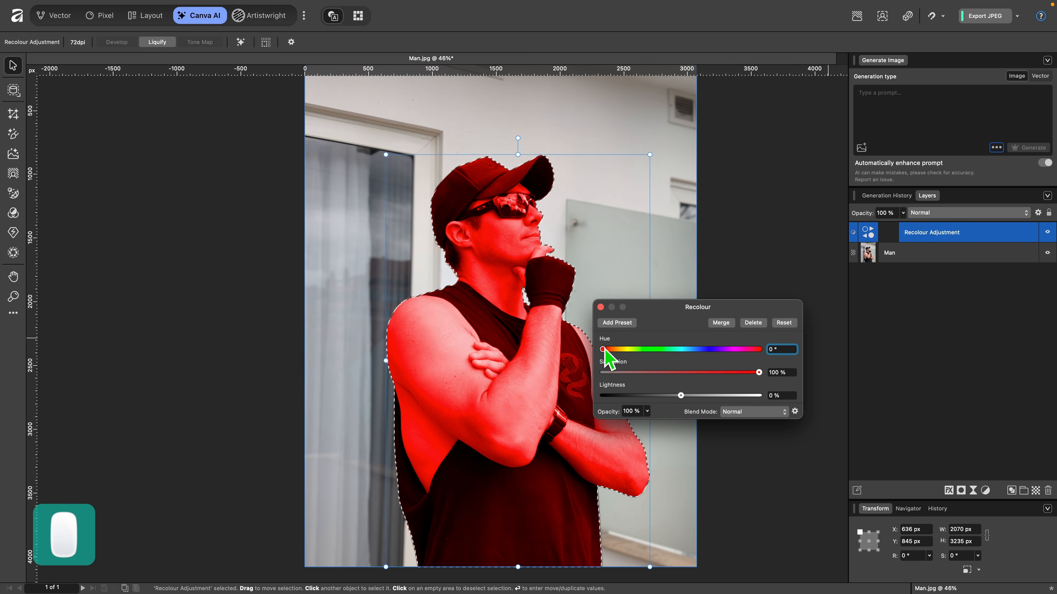
{"action": "left_click_drag", "start_coordinate": [605, 350], "coordinate": [698, 350]}
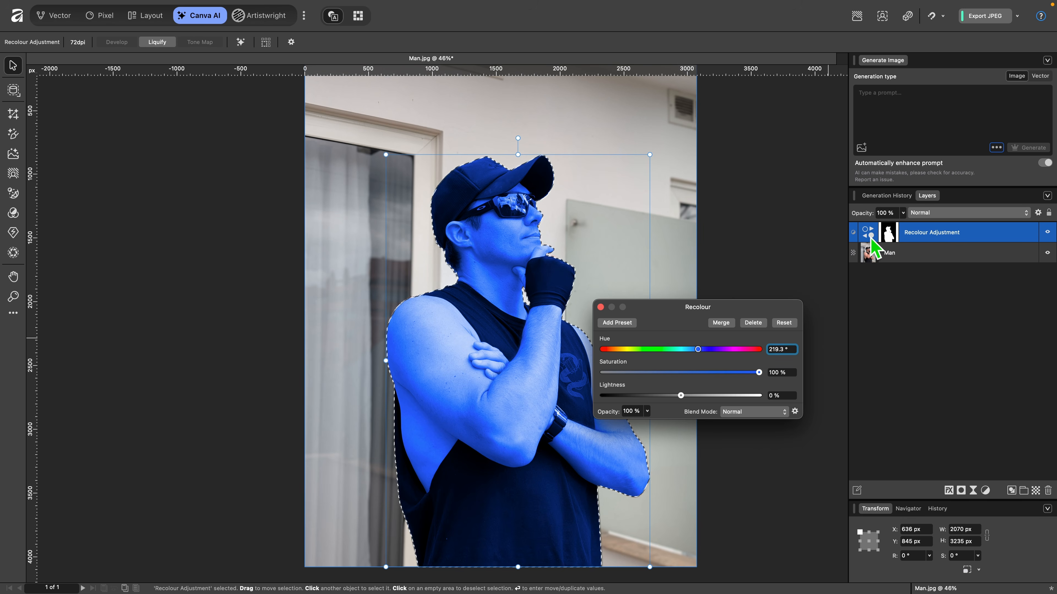
{"action": "left_click", "coordinate": [600, 307]}
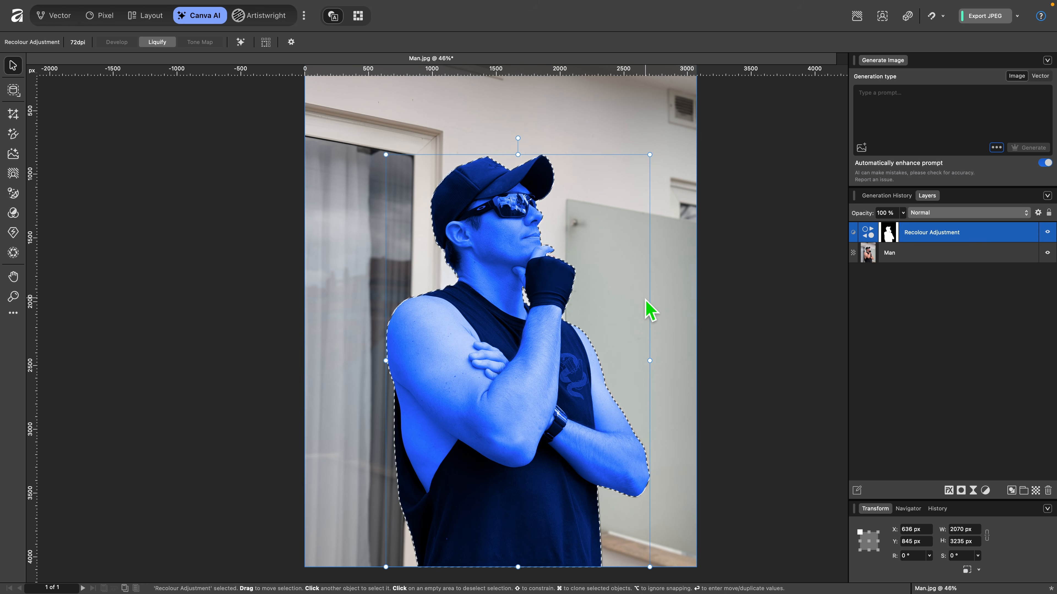
Step: Undo the Recolour adjustment and invert the selection so it covers the background around the man
{"action": "key", "text": "super+z"}
{"action": "key", "text": "super+z"}
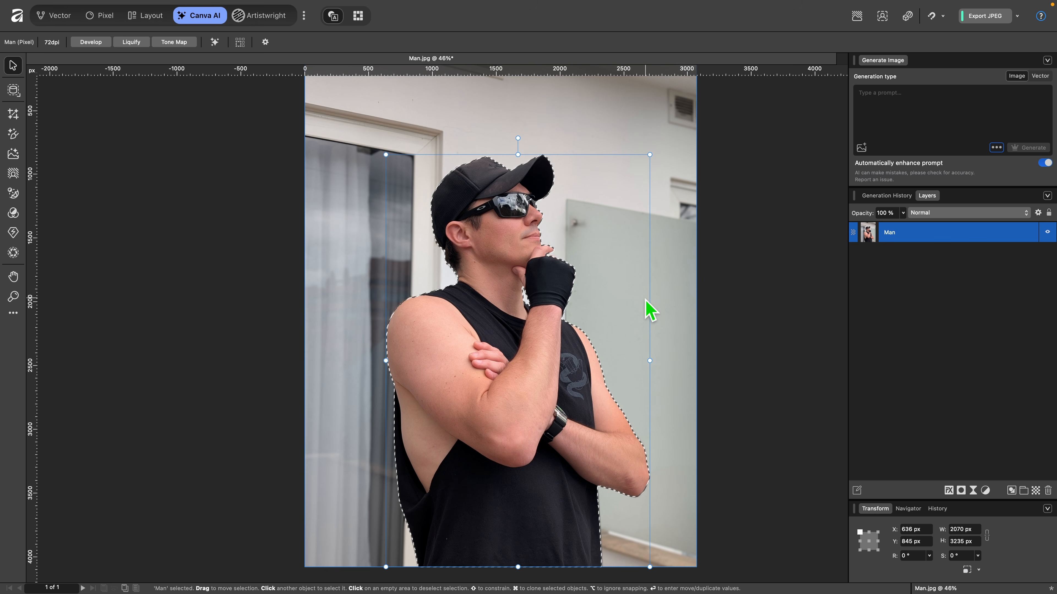
{"action": "key", "text": "super+shift+i"}
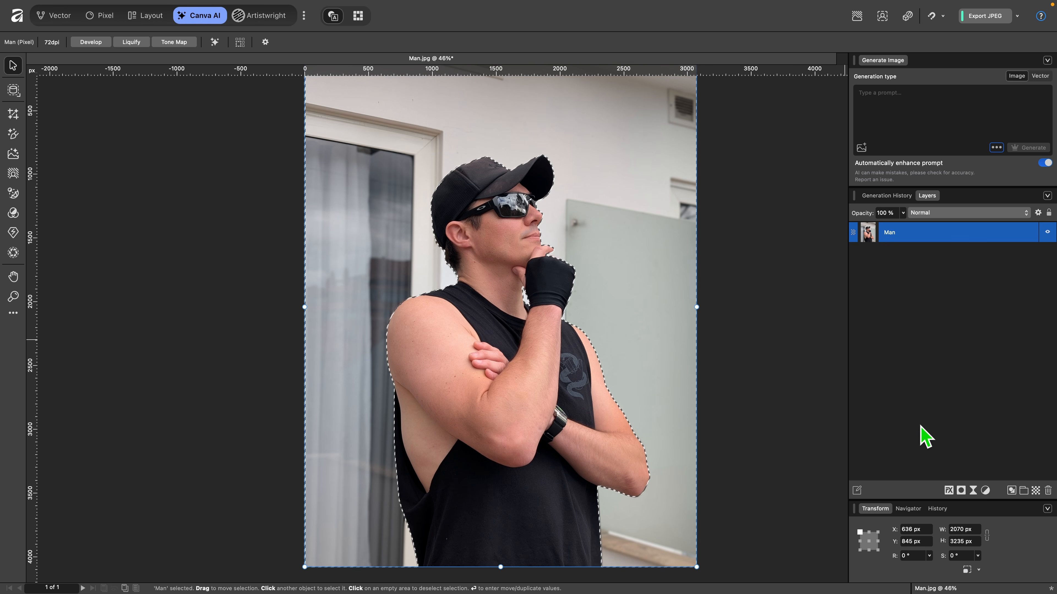
Step: Darken the background behind the man with a Levels adjustment, setting the Output White Level to 33%
{"action": "left_click", "coordinate": [985, 490]}
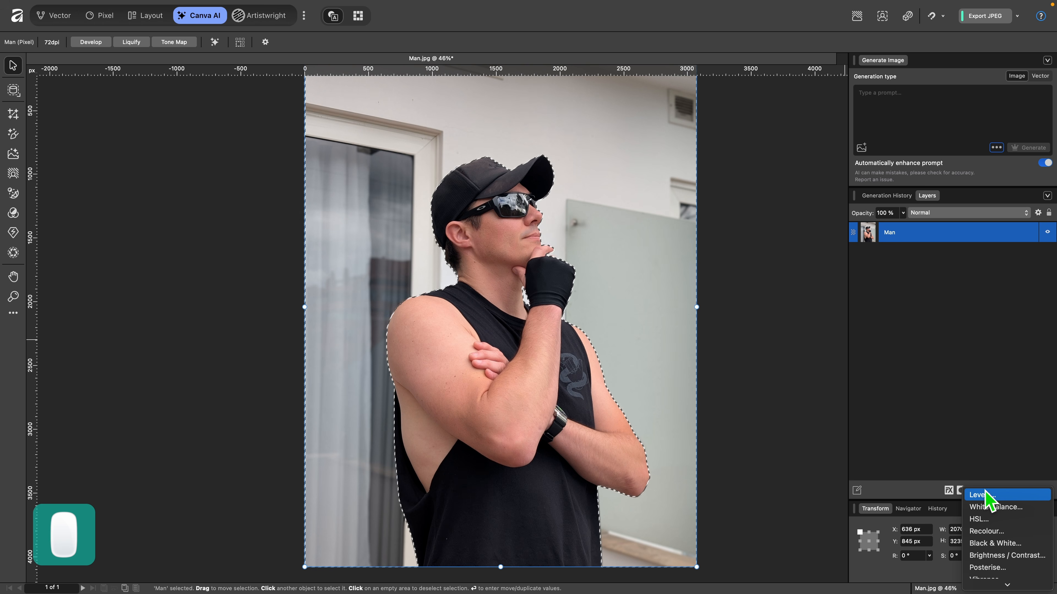
{"action": "left_click", "coordinate": [1012, 496]}
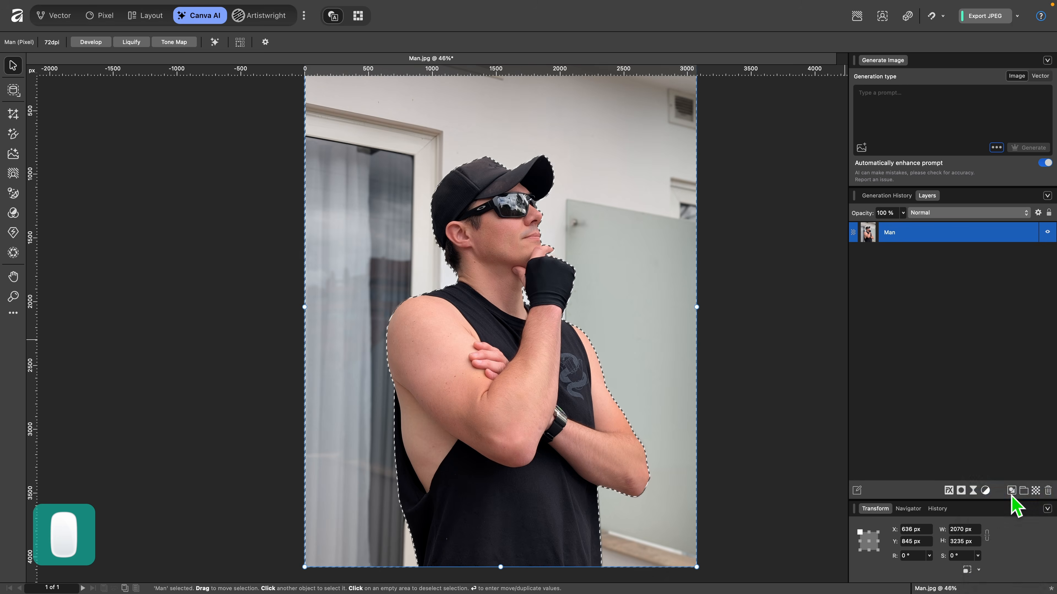
{"action": "left_click_drag", "start_coordinate": [793, 394], "coordinate": [665, 405]}
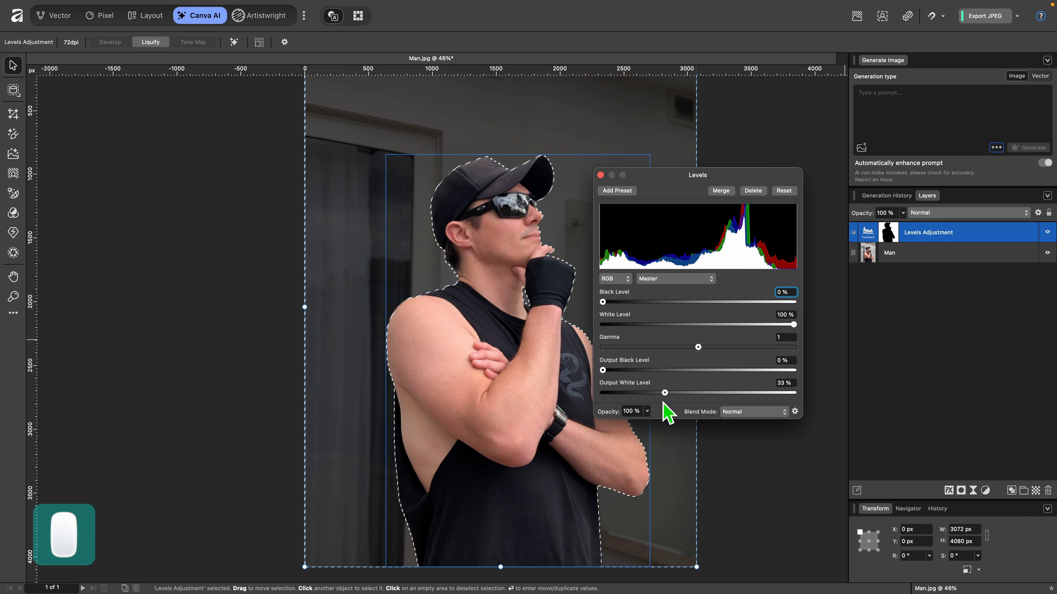
{"action": "left_click", "coordinate": [600, 174]}
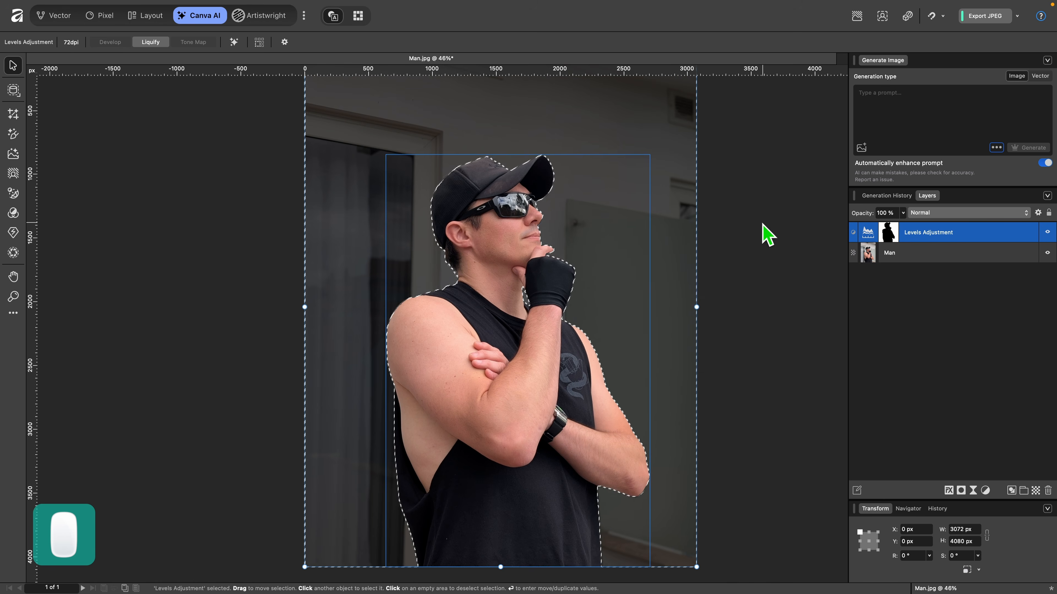
{"action": "scroll", "coordinate": [763, 223], "scroll_direction": "up", "scroll_amount": 2}
{"action": "scroll", "coordinate": [763, 224], "scroll_direction": "down", "scroll_amount": 1}
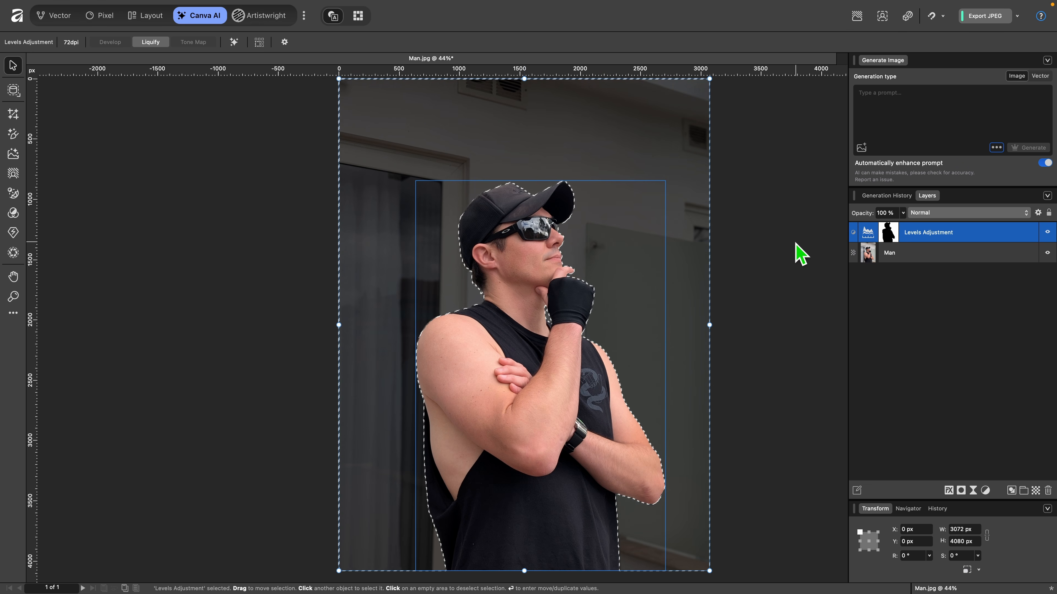
Step: Undo back to the selection of the man, mask the Man layer with it and deselect
{"action": "key", "text": "super+z"}
{"action": "key", "text": "super+z"}
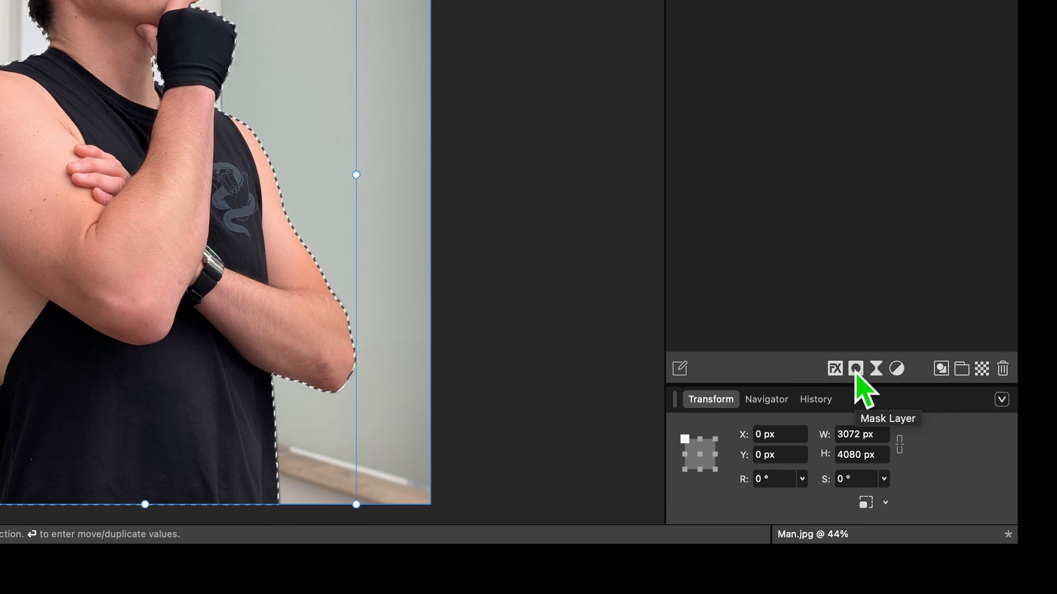
{"action": "left_click", "coordinate": [856, 370]}
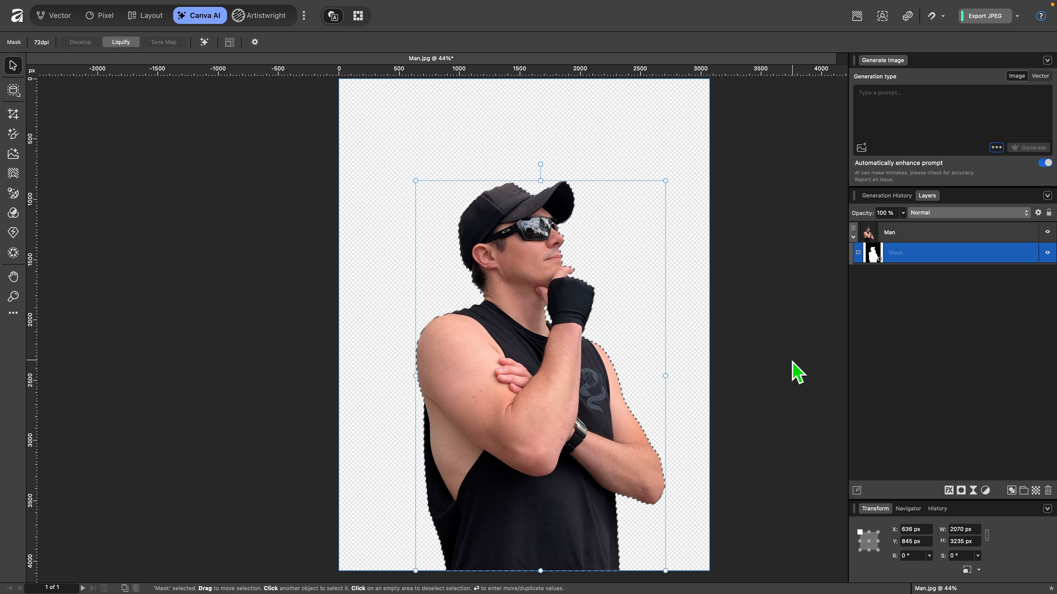
{"action": "key", "text": "super+d"}
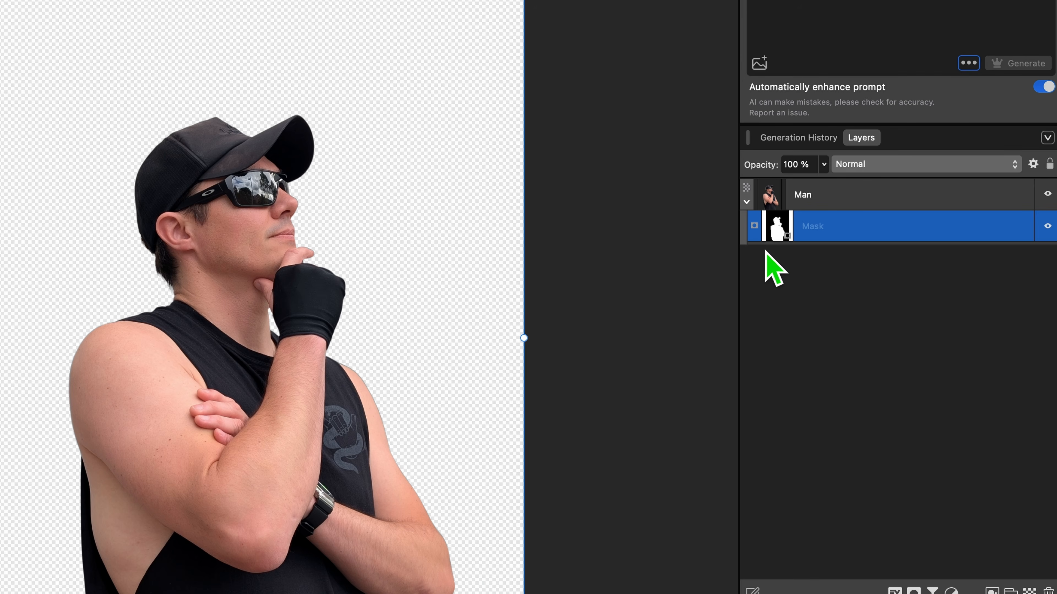
Step: Remove the mask from the Man layer to restore the original photo background
{"action": "left_click", "coordinate": [847, 202]}
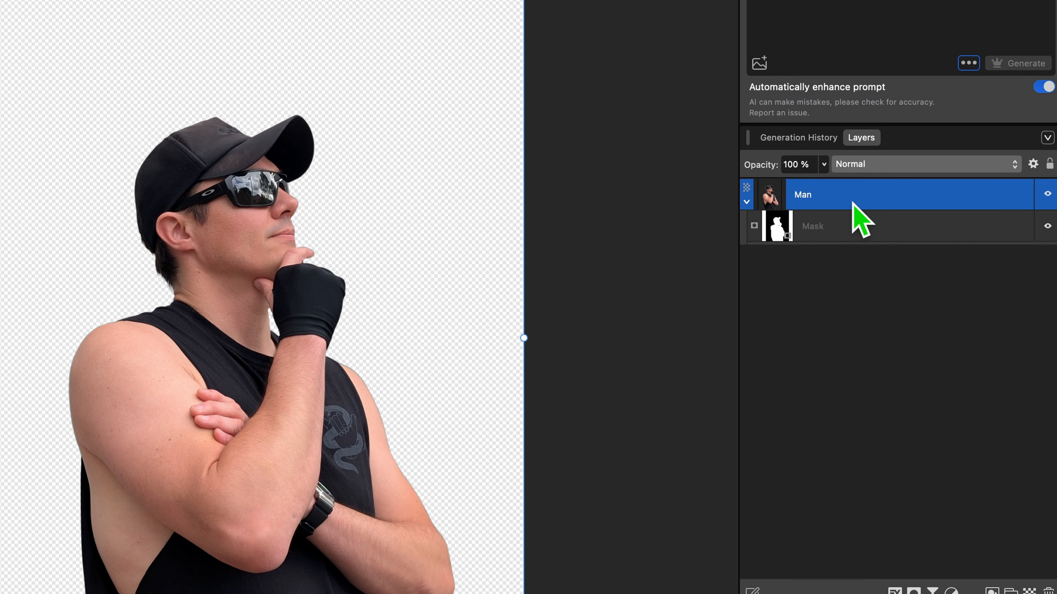
{"action": "left_click", "coordinate": [859, 227], "text": "shift"}
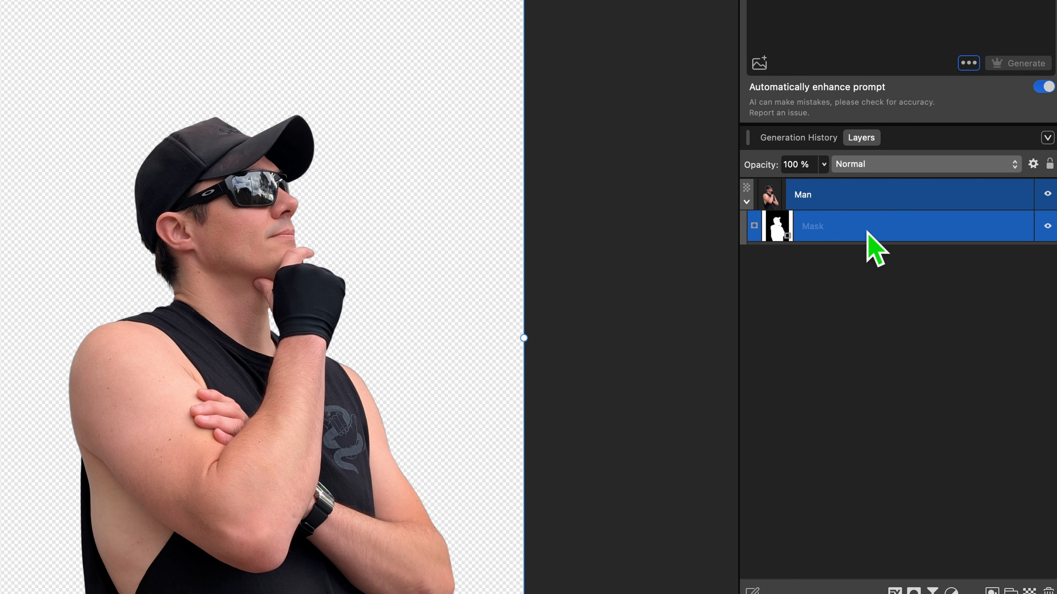
{"action": "key", "text": "Delete"}
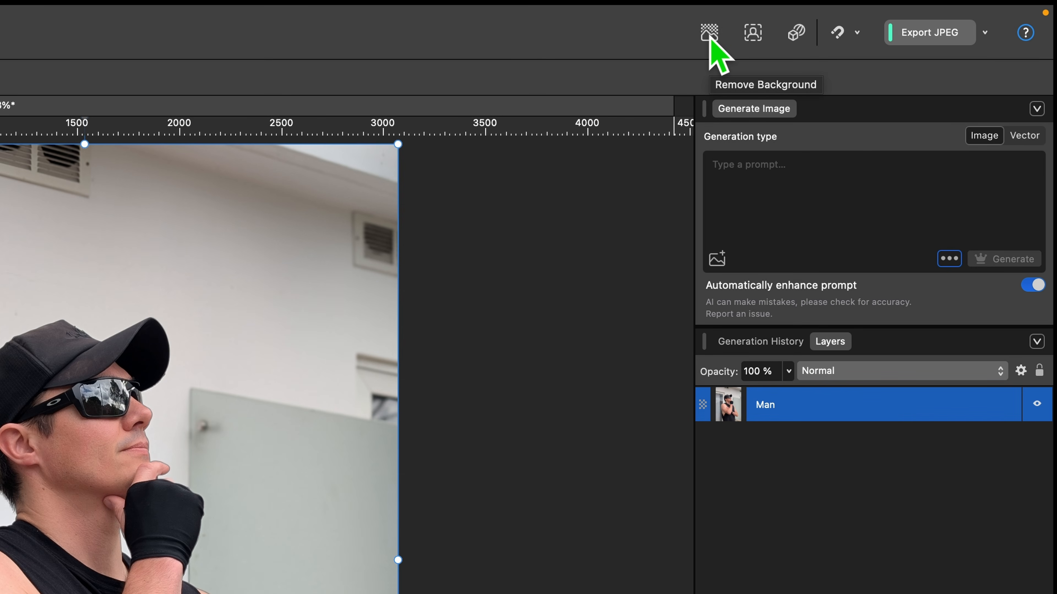
Step: Try Remove Background on the Man photo, inspect the cutout's edges and undo the removal
{"action": "left_click", "coordinate": [710, 36]}
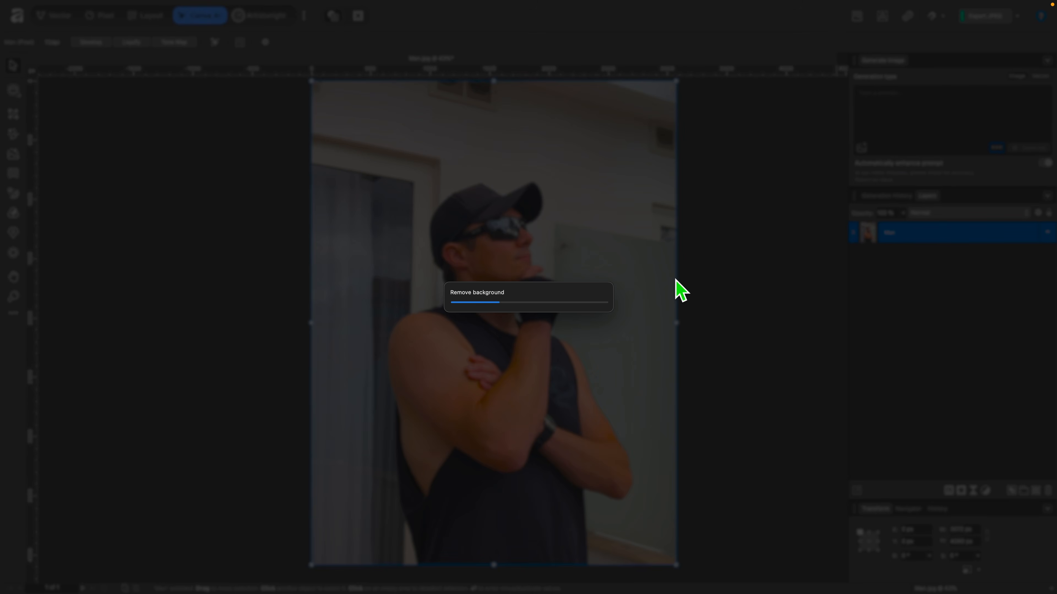
{"action": "scroll", "coordinate": [559, 252], "scroll_direction": "up", "scroll_amount": 10}
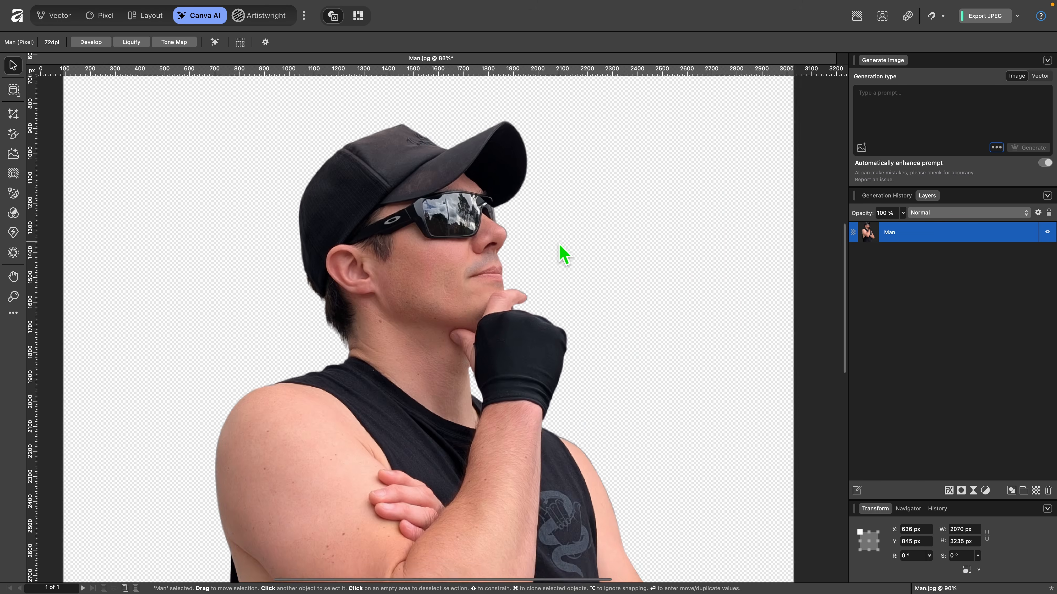
{"action": "scroll", "coordinate": [559, 252], "scroll_direction": "down", "scroll_amount": 8}
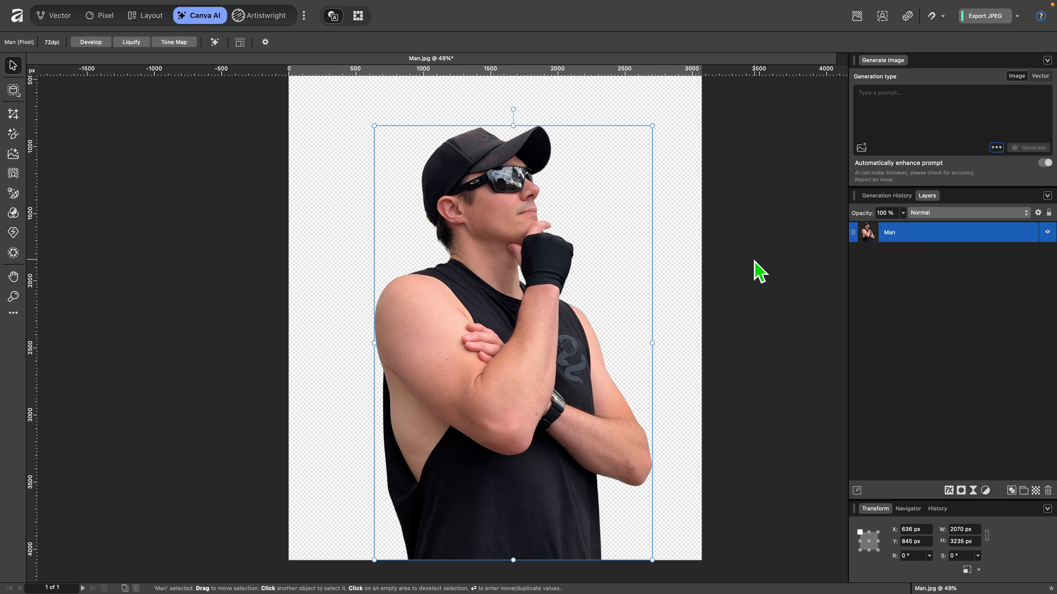
{"action": "key", "text": "super+z"}
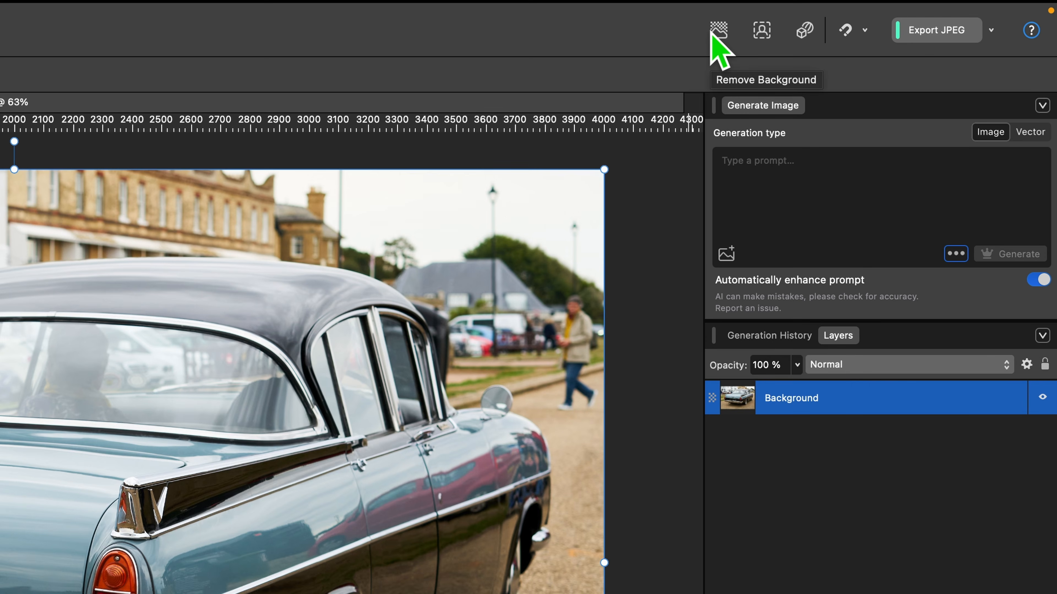
Step: Remove the background behind the vintage car in Car.jpg
{"action": "left_click", "coordinate": [712, 35]}
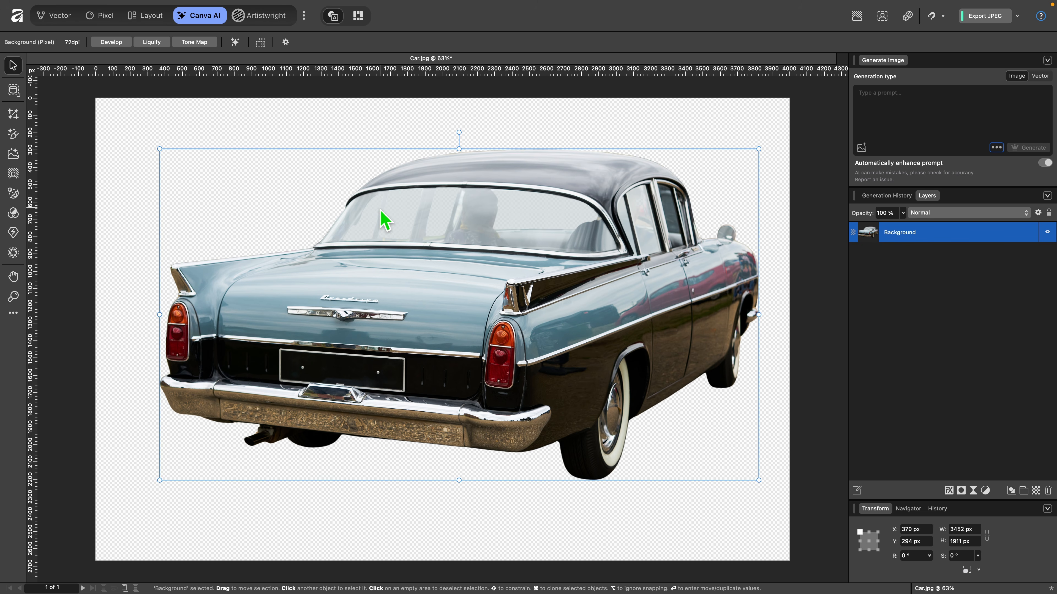
Step: Draw a rectangle about 2713 × 1558 px over the car, fill it blue (0003FF) and place it behind the car layer
{"action": "scroll", "coordinate": [385, 218], "scroll_direction": "up", "scroll_amount": 5}
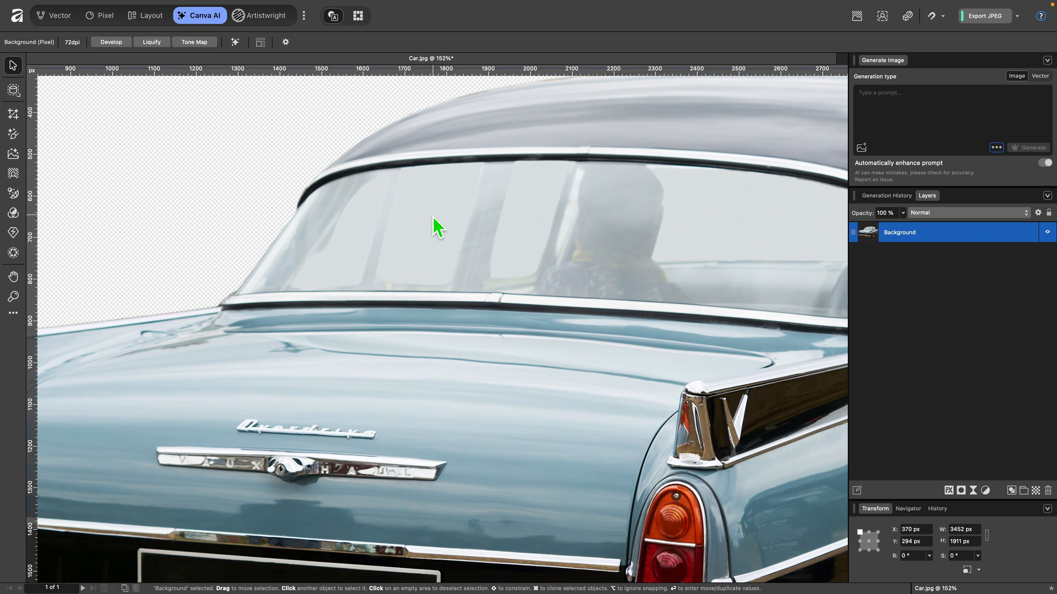
{"action": "scroll", "coordinate": [435, 219], "scroll_direction": "down", "scroll_amount": 5}
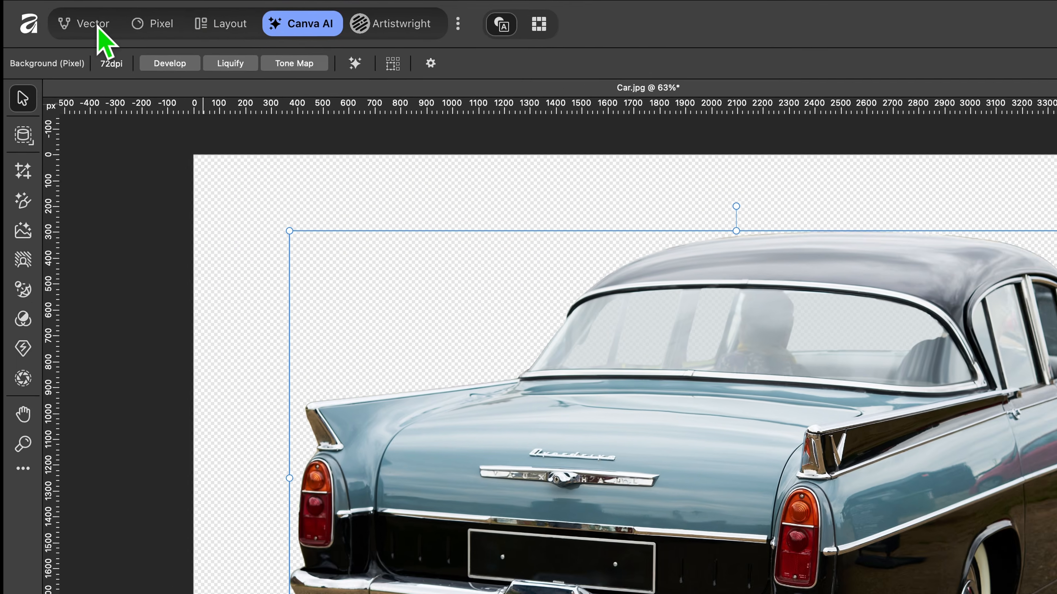
{"action": "left_click", "coordinate": [98, 28]}
{"action": "left_click", "coordinate": [25, 396]}
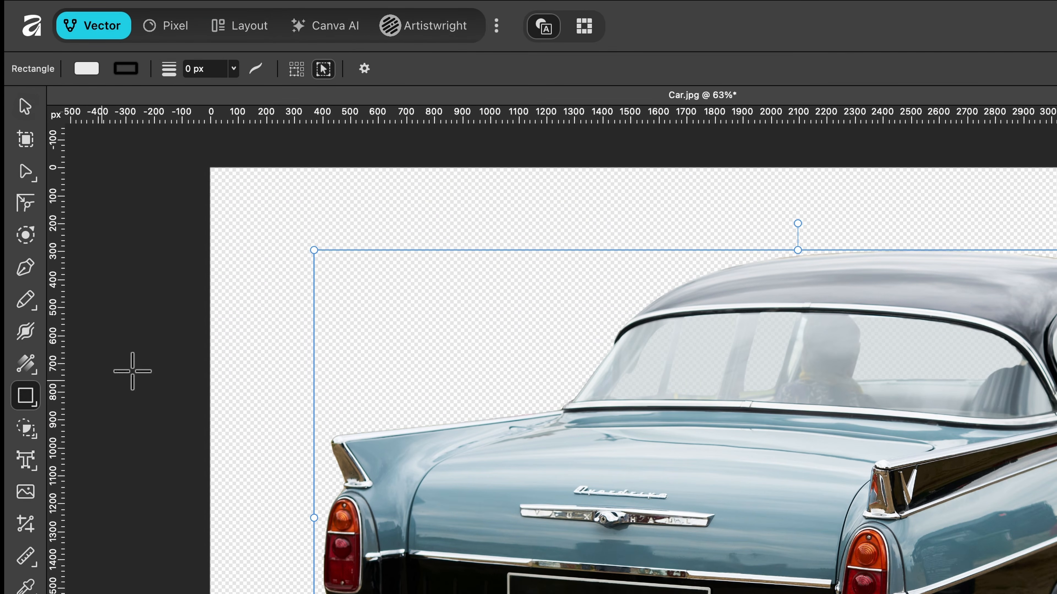
{"action": "left_click_drag", "start_coordinate": [258, 219], "coordinate": [1014, 593]}
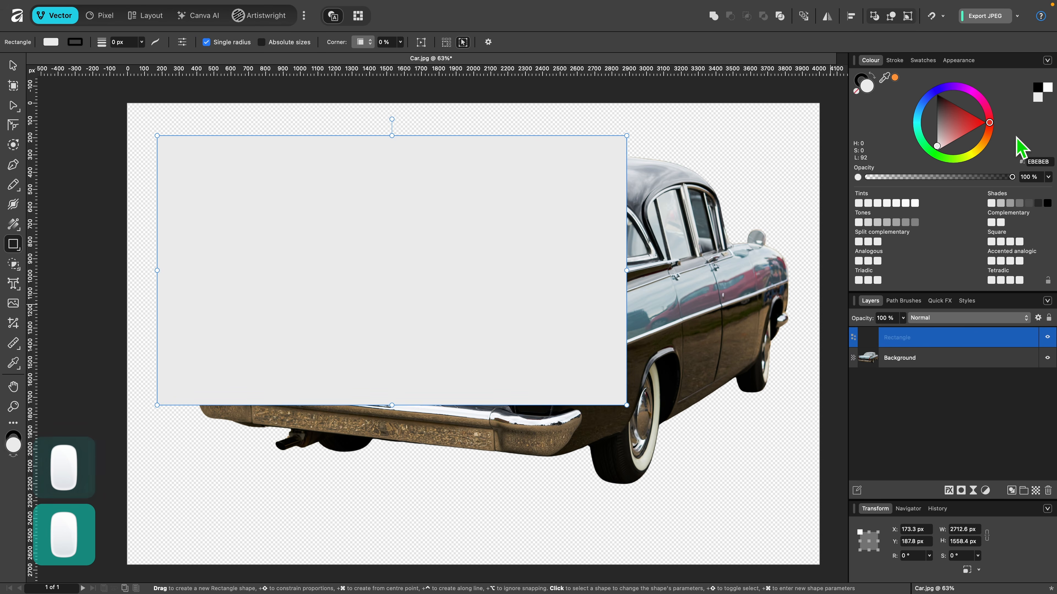
{"action": "left_click", "coordinate": [934, 92]}
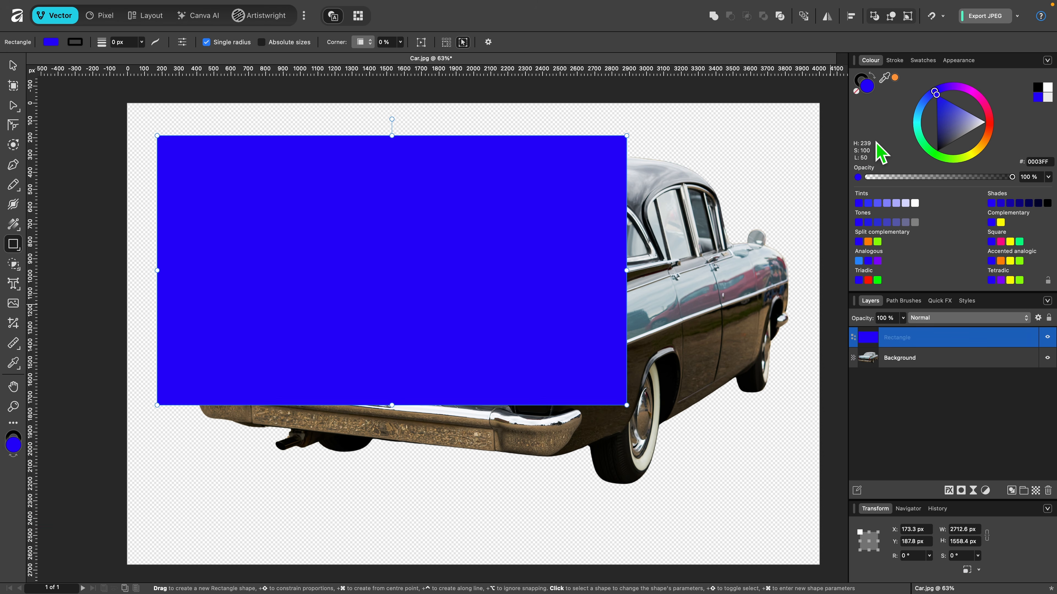
{"action": "key", "text": "super+bracketleft"}
Step: Inspect the transparency of the car's windows, widening the blue rectangle to about 3323 px to reach the side windows and narrowing it again
{"action": "scroll", "coordinate": [381, 286], "scroll_direction": "up", "scroll_amount": 2}
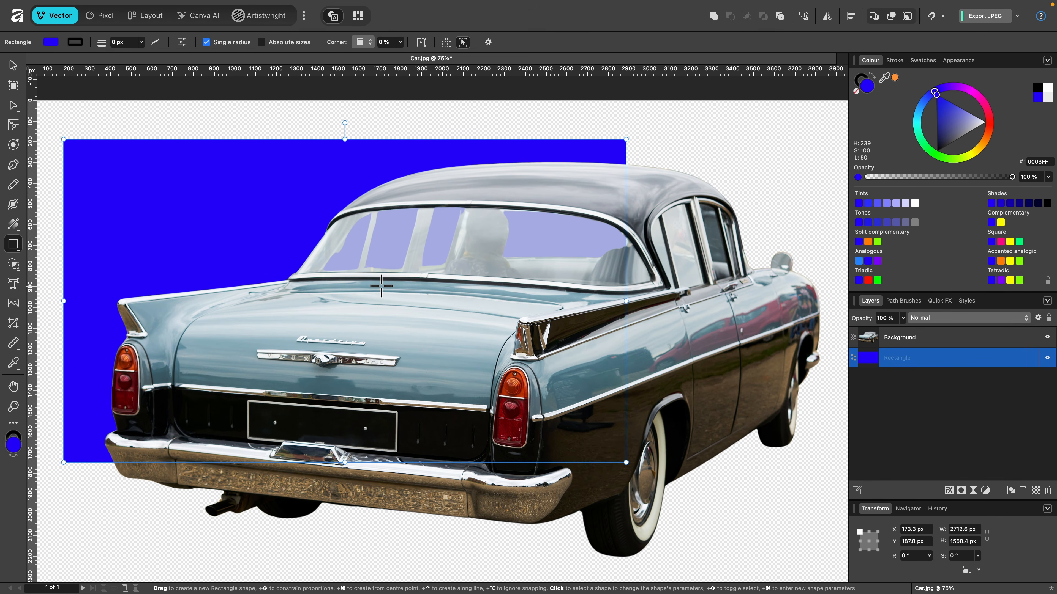
{"action": "scroll", "coordinate": [381, 285], "scroll_direction": "up", "scroll_amount": 2}
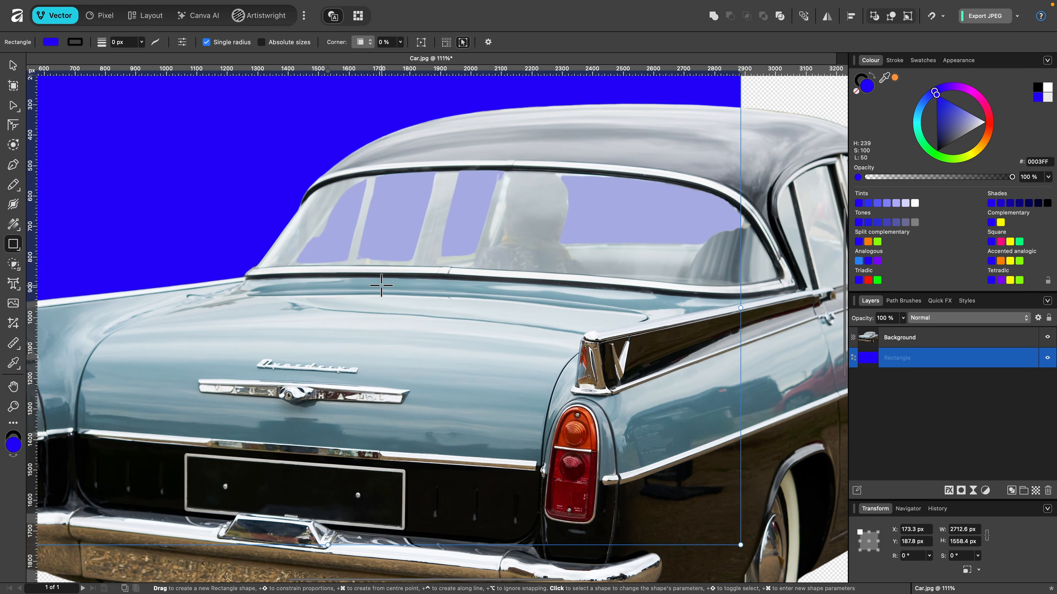
{"action": "scroll", "coordinate": [381, 285], "scroll_direction": "up", "scroll_amount": 1}
{"action": "scroll", "coordinate": [382, 286], "scroll_direction": "down", "scroll_amount": 2}
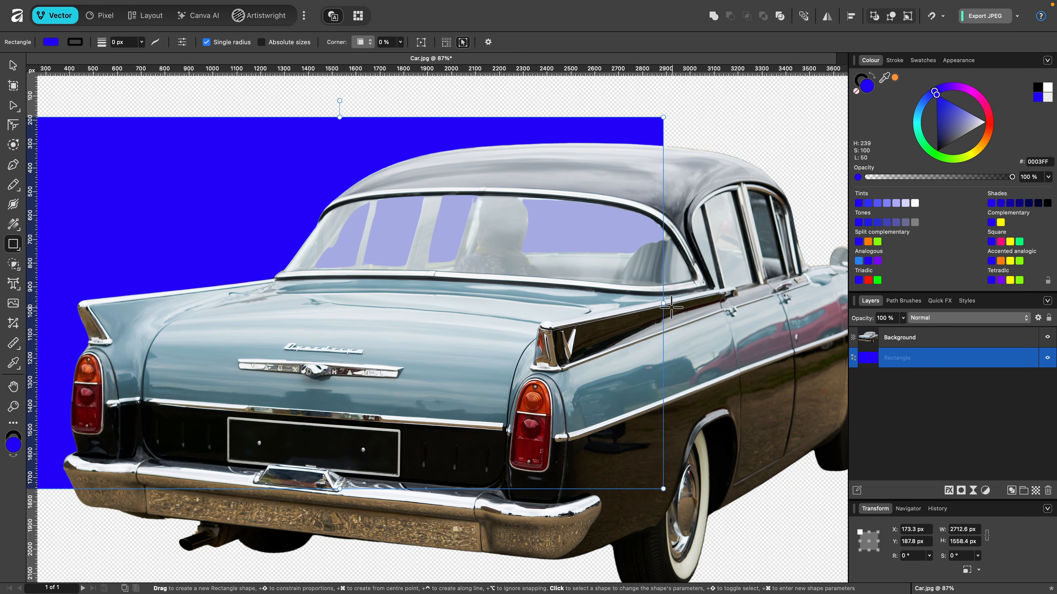
{"action": "left_click_drag", "start_coordinate": [663, 303], "coordinate": [809, 303]}
{"action": "scroll", "coordinate": [732, 219], "scroll_direction": "up", "scroll_amount": 3}
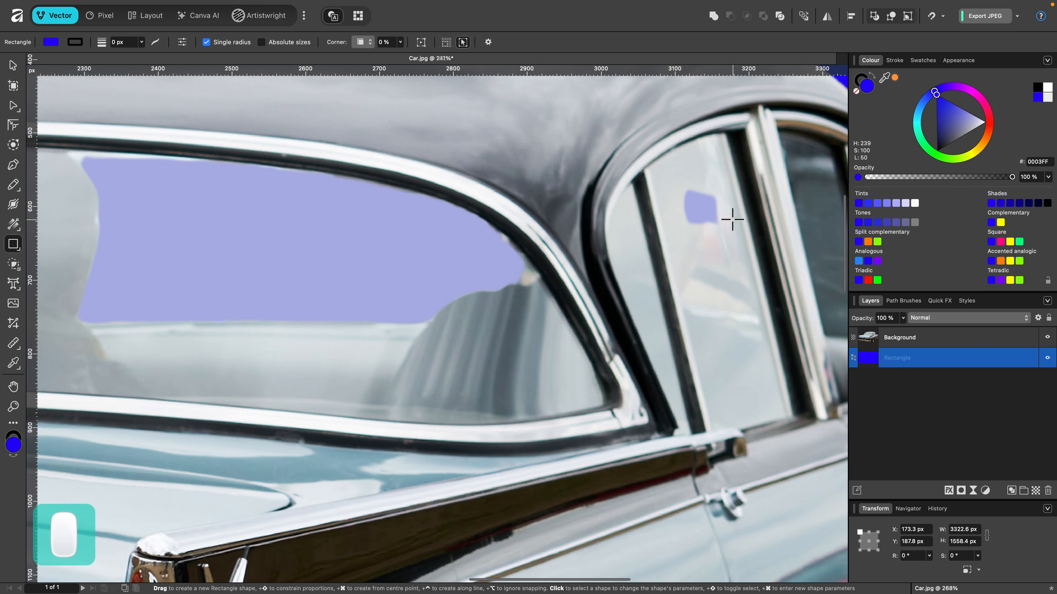
{"action": "scroll", "coordinate": [697, 212], "scroll_direction": "down", "scroll_amount": 4}
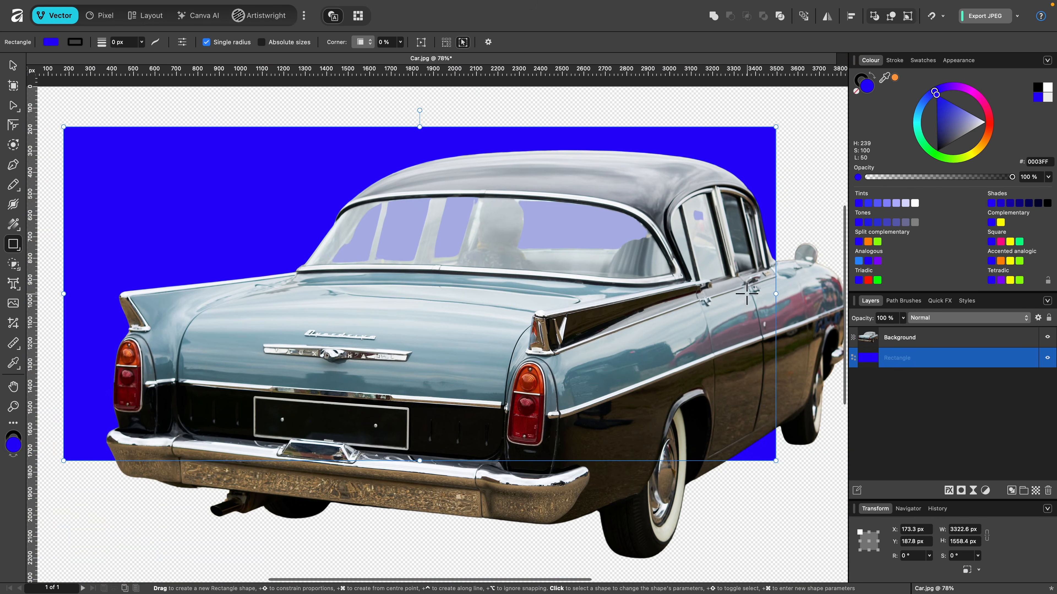
{"action": "left_click_drag", "start_coordinate": [776, 298], "coordinate": [664, 294]}
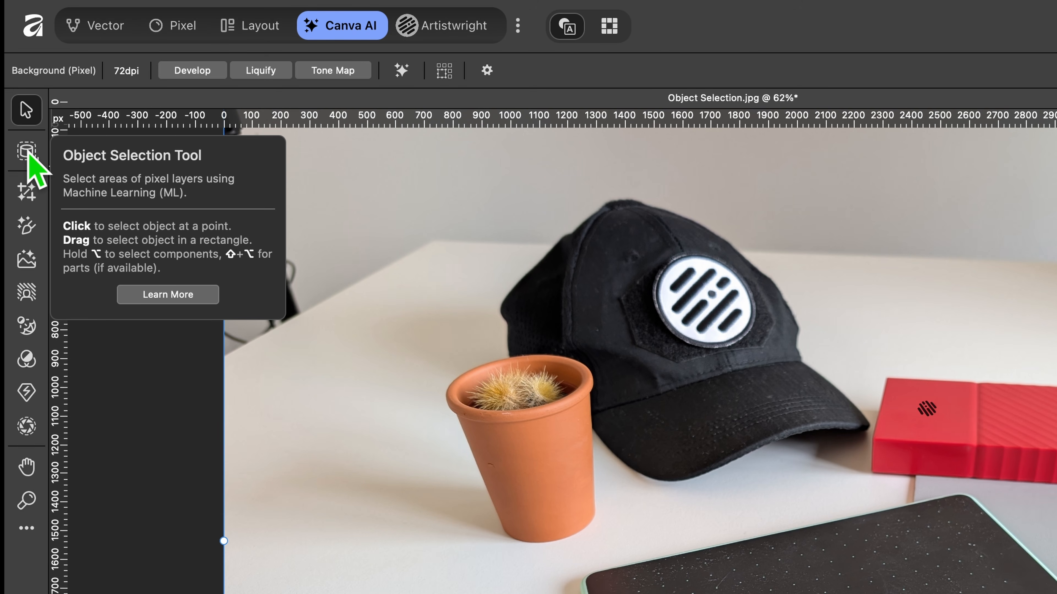
Step: Select the drawing tablet with its pen in Object Selection.jpg using the Object Selection Tool
{"action": "left_click", "coordinate": [28, 152]}
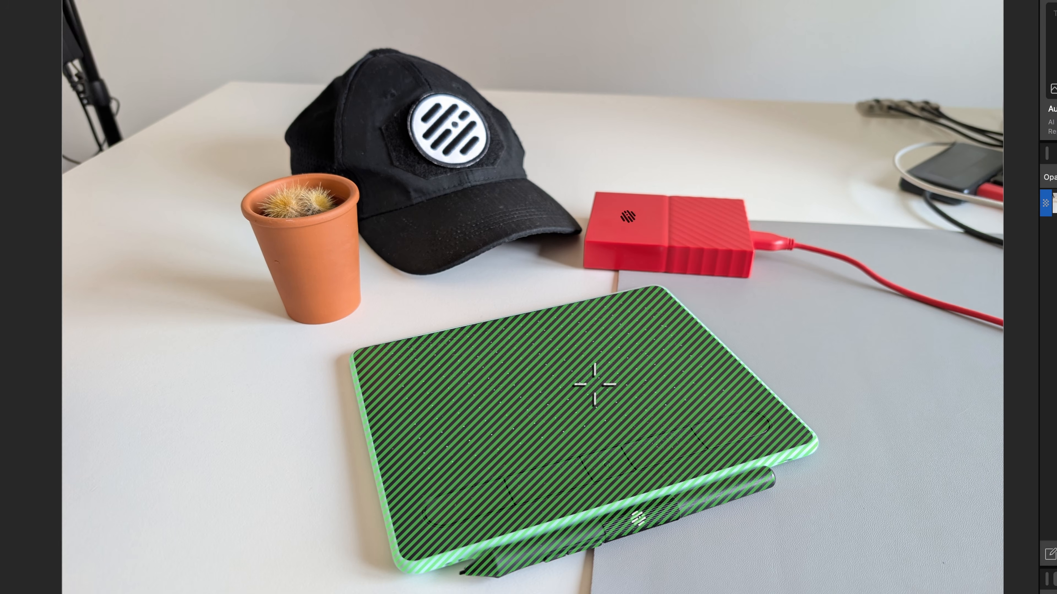
{"action": "scroll", "coordinate": [594, 378], "scroll_direction": "up", "scroll_amount": 5}
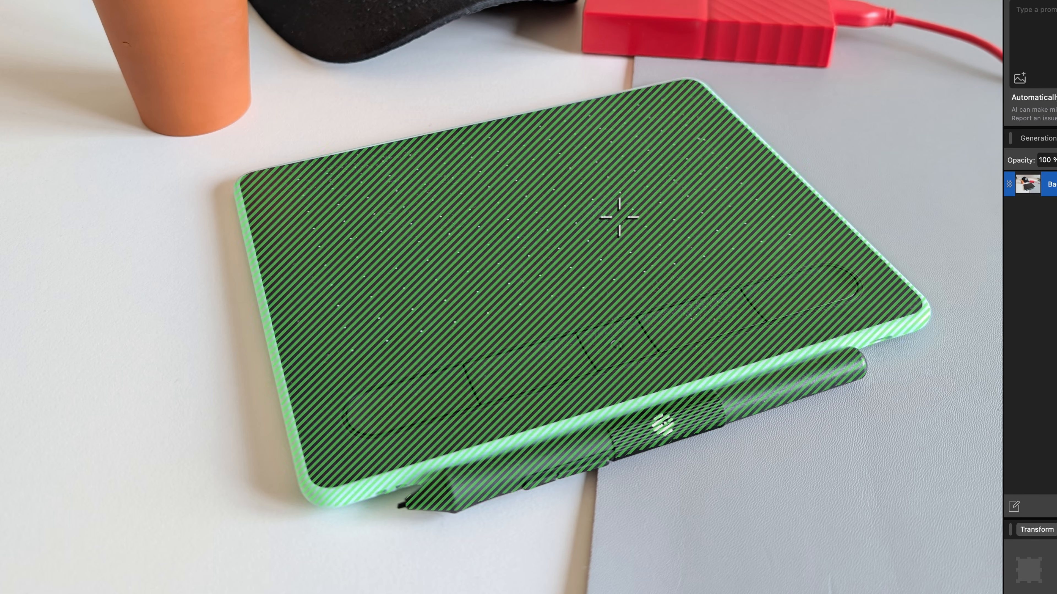
{"action": "left_click", "coordinate": [567, 228]}
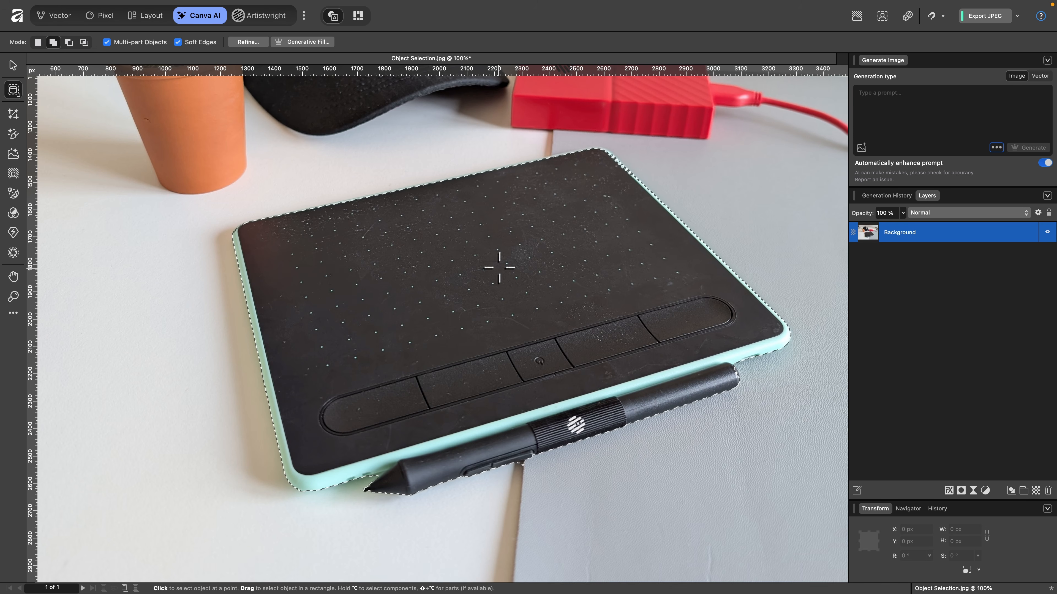
{"action": "scroll", "coordinate": [499, 267], "scroll_direction": "down", "scroll_amount": 3}
{"action": "scroll", "coordinate": [499, 268], "scroll_direction": "up", "scroll_amount": 5}
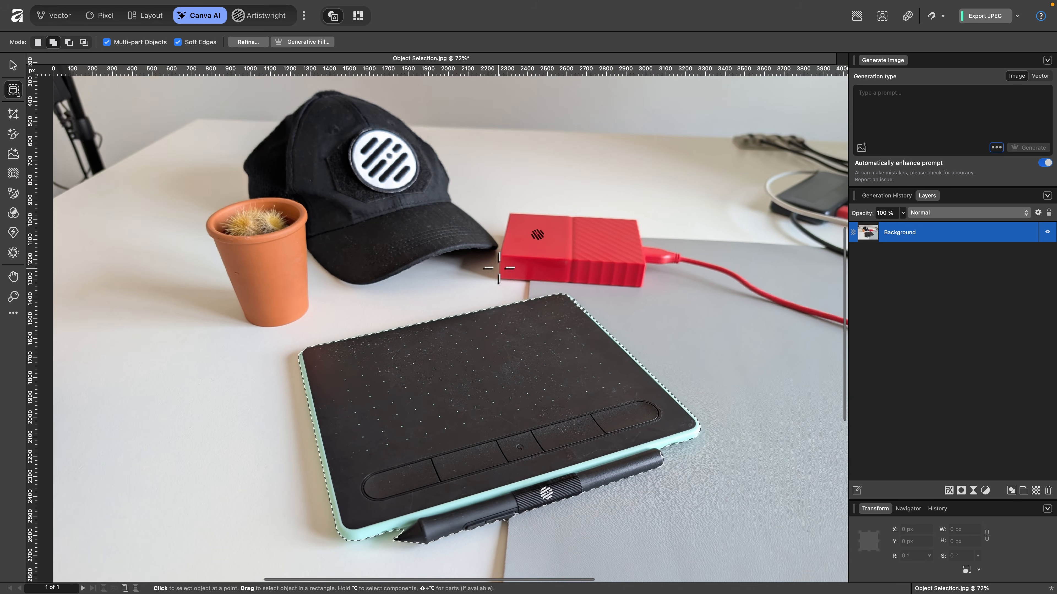
Step: Add the terracotta pot and its cactus to the tablet selection
{"action": "left_click", "coordinate": [270, 264]}
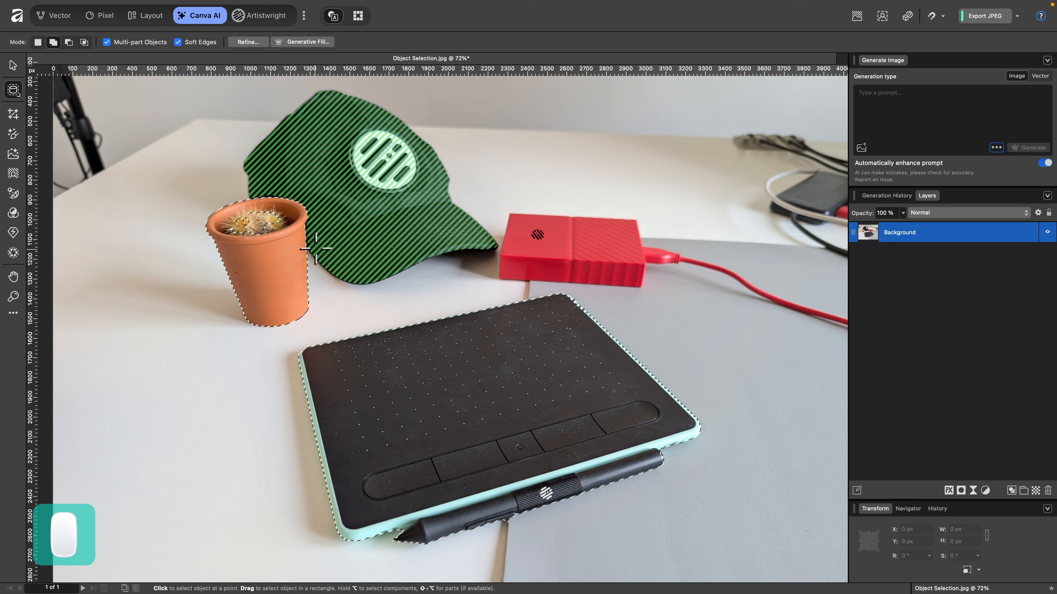
{"action": "scroll", "coordinate": [330, 239], "scroll_direction": "up", "scroll_amount": 5}
{"action": "scroll", "coordinate": [330, 241], "scroll_direction": "left", "scroll_amount": 1}
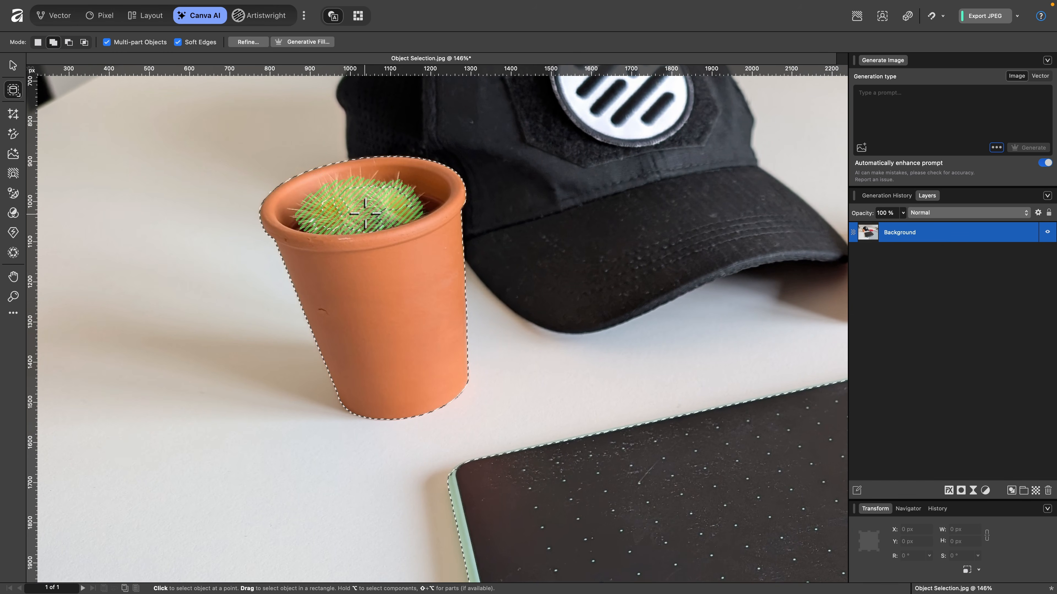
{"action": "left_click", "coordinate": [365, 213]}
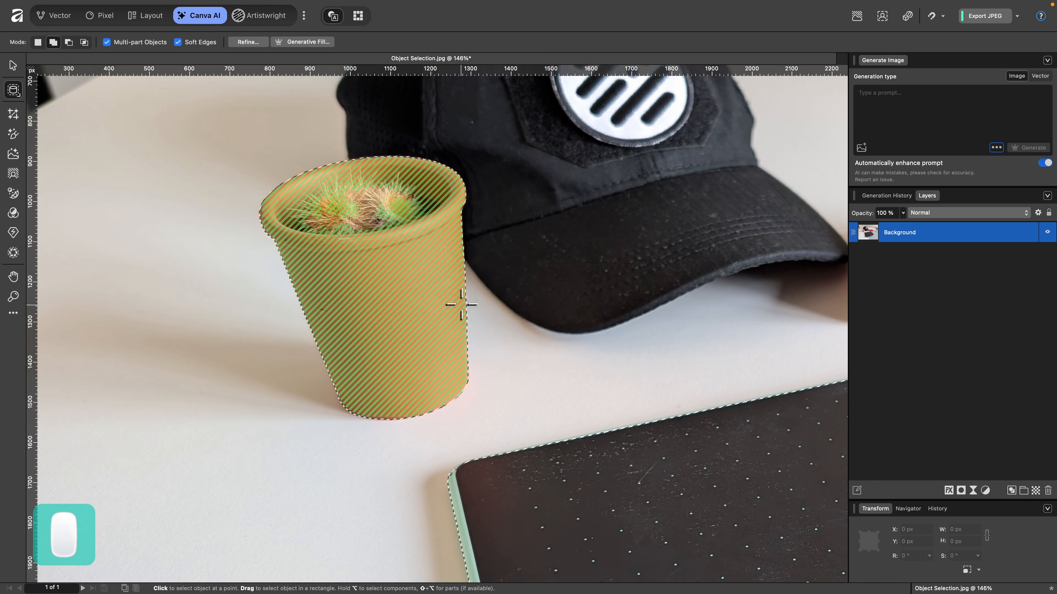
Step: Add a Levels adjustment limited to the selected tablet and pot, try its Output White Level at 0 % and return it to 100 %
{"action": "scroll", "coordinate": [459, 303], "scroll_direction": "down", "scroll_amount": 4}
{"action": "scroll", "coordinate": [460, 302], "scroll_direction": "right", "scroll_amount": 2}
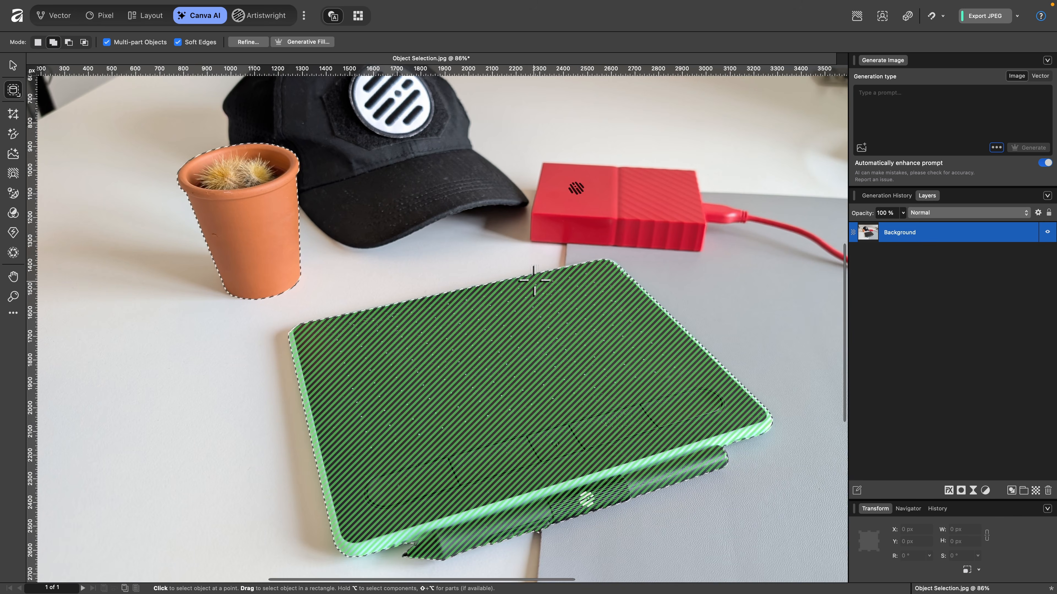
{"action": "scroll", "coordinate": [542, 272], "scroll_direction": "down", "scroll_amount": 2}
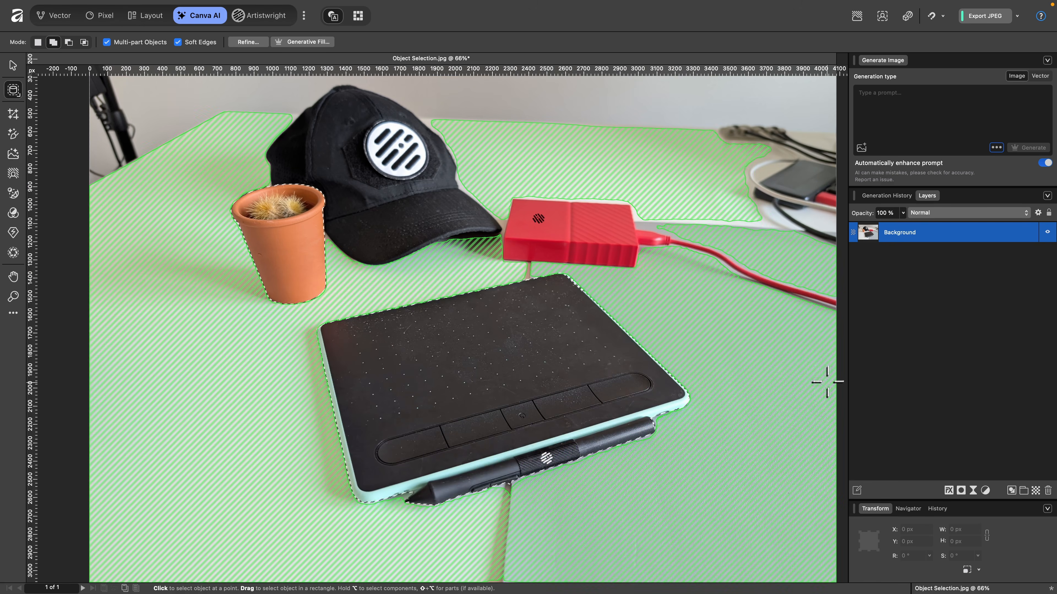
{"action": "left_click", "coordinate": [984, 490]}
{"action": "left_click", "coordinate": [1011, 497]}
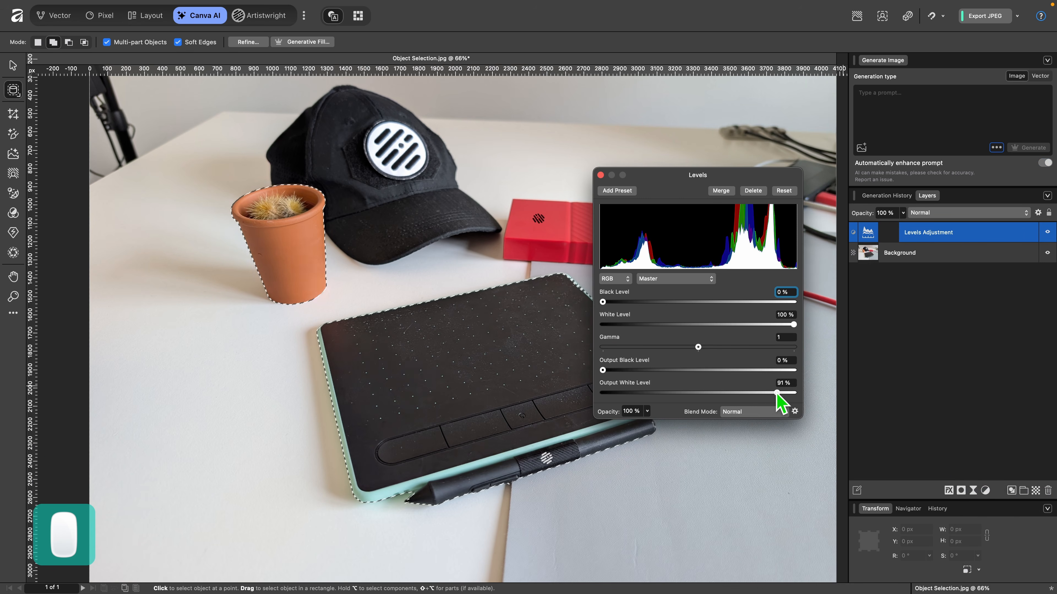
{"action": "left_click_drag", "start_coordinate": [778, 395], "coordinate": [588, 411]}
{"action": "scroll", "coordinate": [350, 425], "scroll_direction": "right", "scroll_amount": 6}
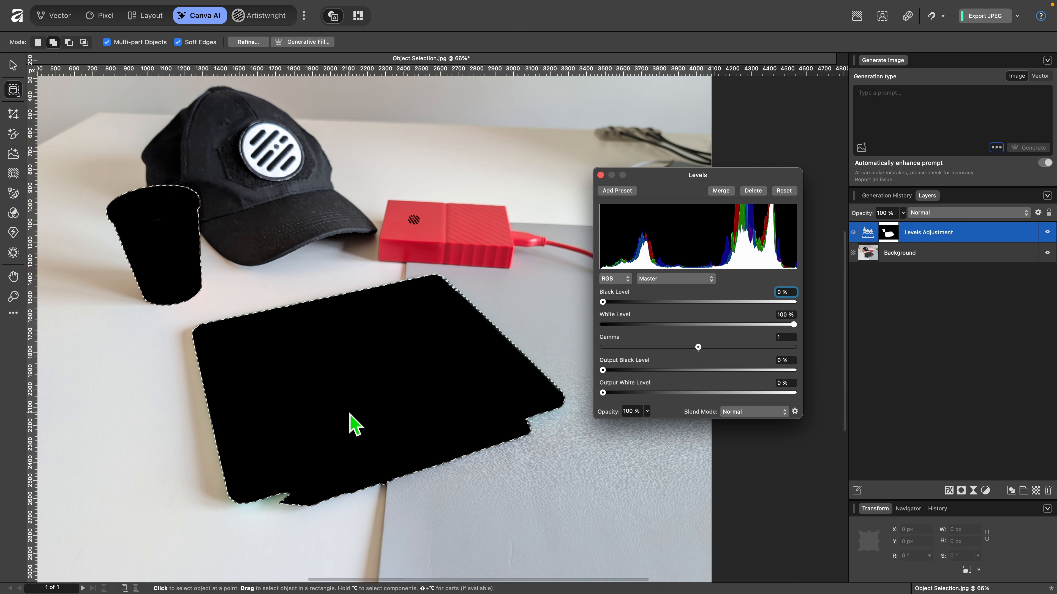
{"action": "left_click_drag", "start_coordinate": [603, 393], "coordinate": [817, 395]}
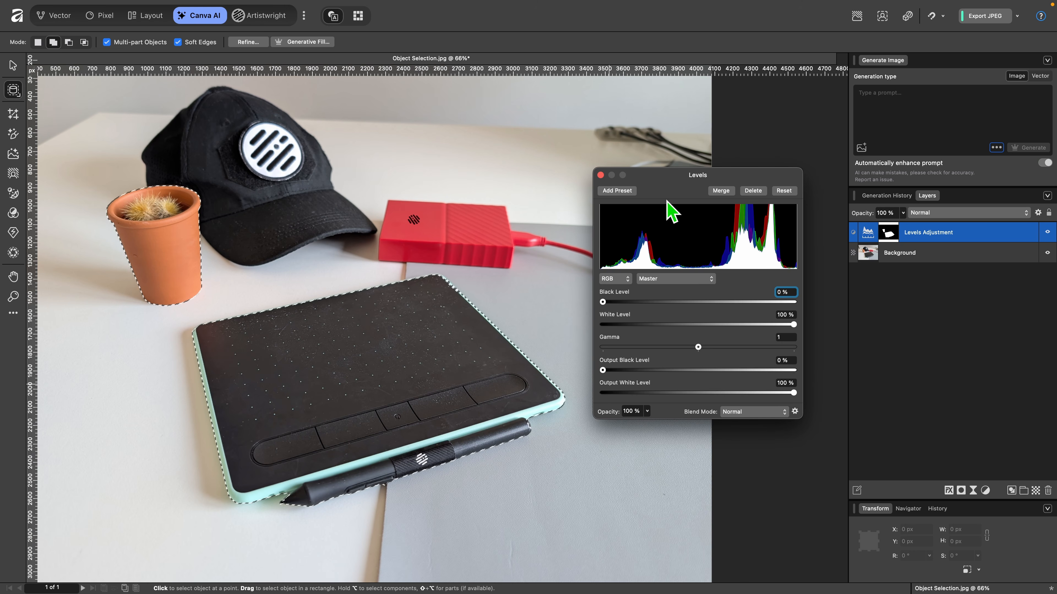
{"action": "left_click", "coordinate": [600, 175]}
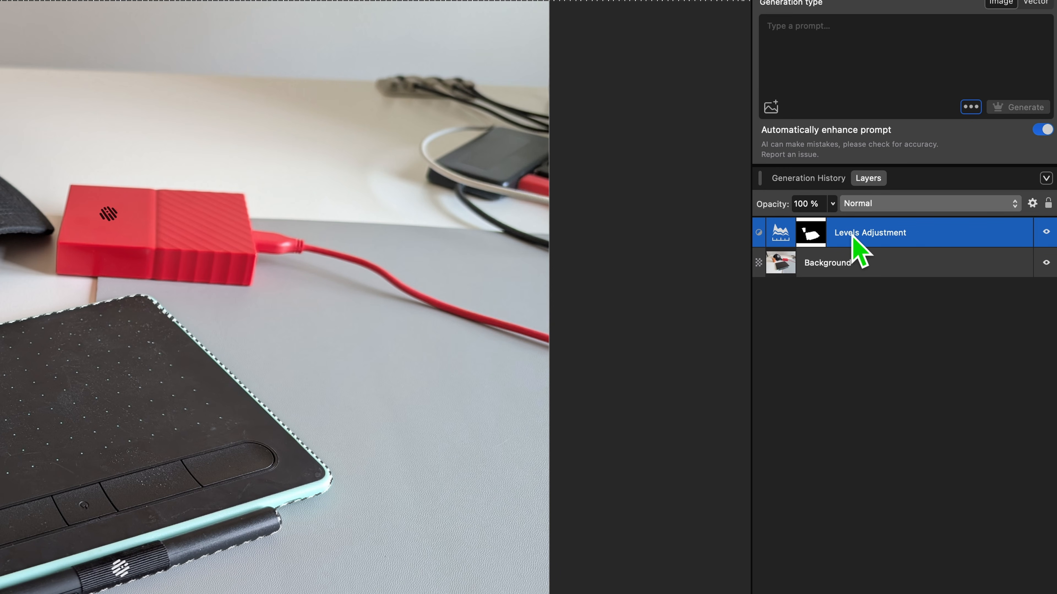
Step: Reopen the settings of the Levels adjustment above the Background layer and delete the adjustment
{"action": "double_click", "coordinate": [791, 238]}
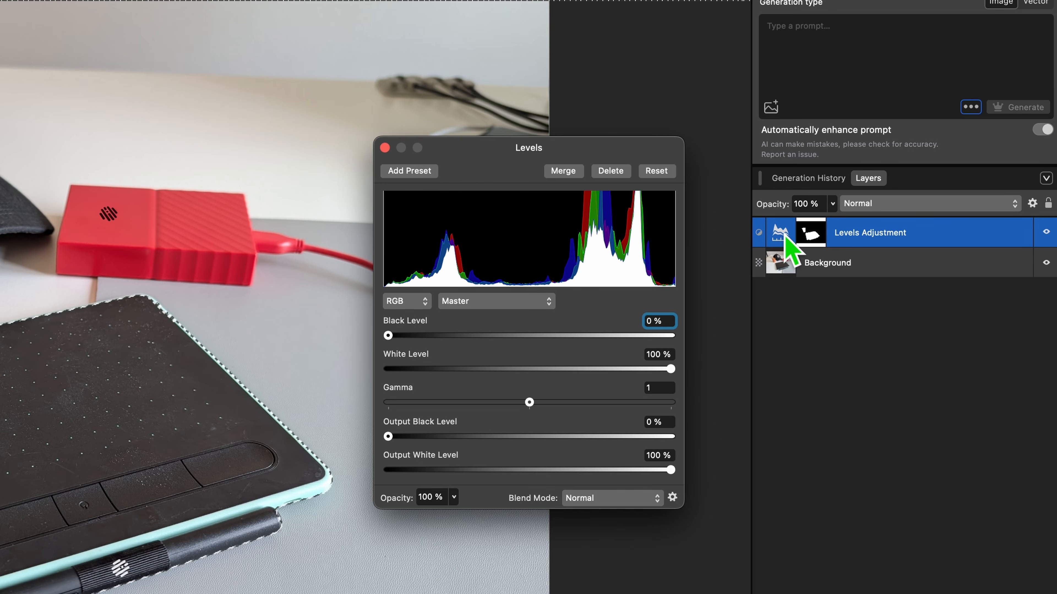
{"action": "left_click_drag", "start_coordinate": [637, 470], "coordinate": [758, 459]}
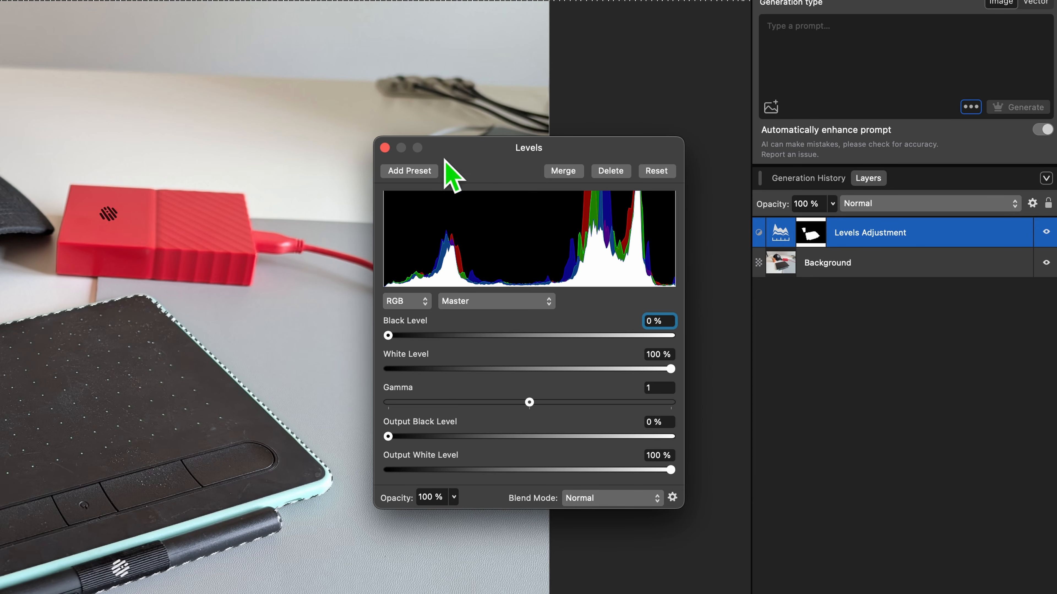
{"action": "left_click", "coordinate": [607, 171]}
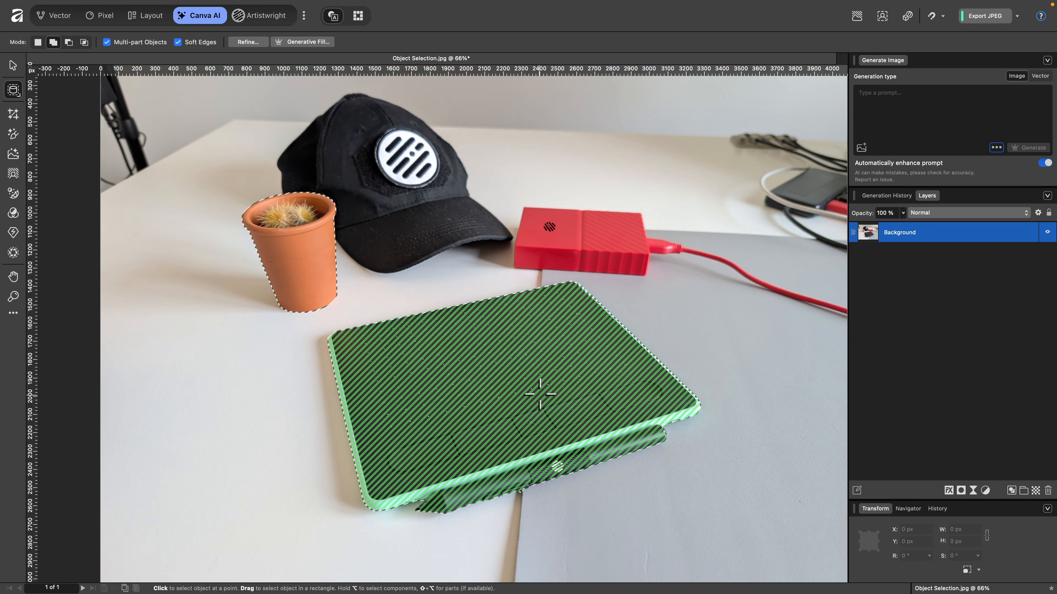
Step: Subtract the drawing tablet and pen from the selection so only the pot stays selected
{"action": "left_click", "coordinate": [499, 387]}
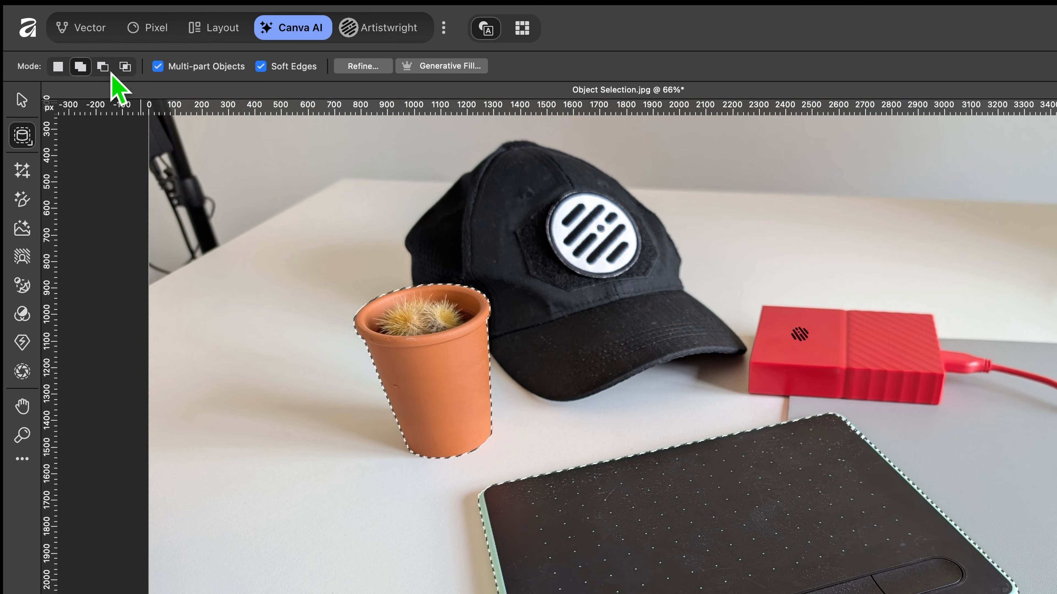
{"action": "left_click", "coordinate": [103, 67]}
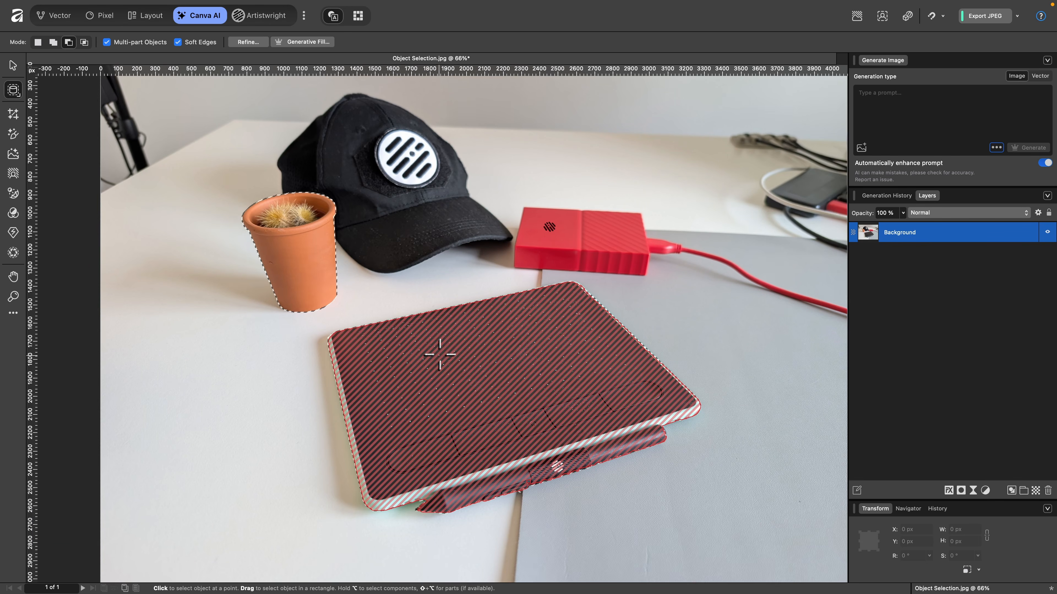
{"action": "left_click", "coordinate": [440, 355]}
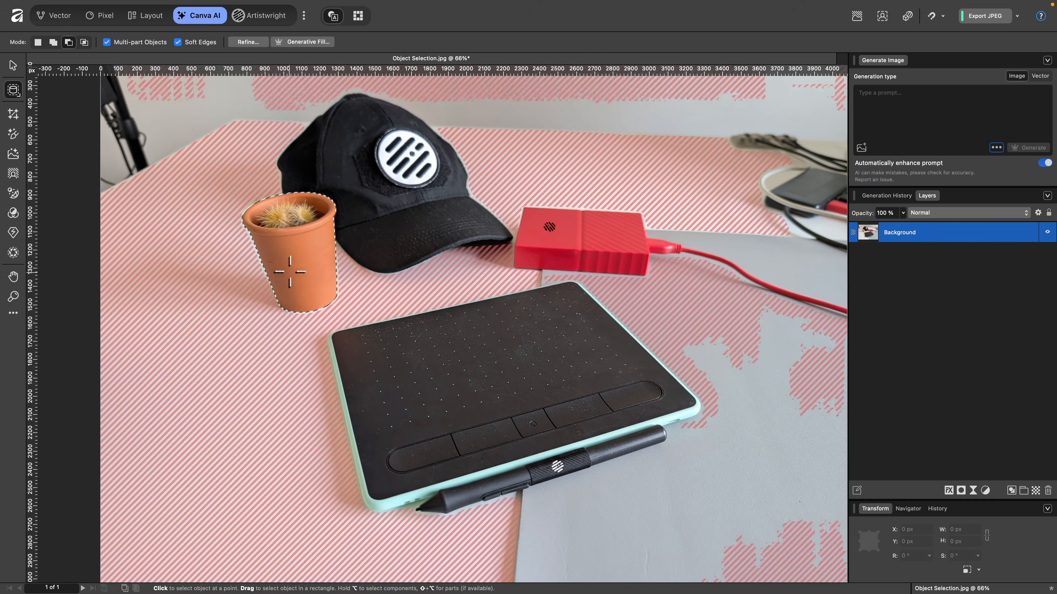
Step: Try a Generative Fill on the selected pot with the prompt "a can"
{"action": "scroll", "coordinate": [290, 271], "scroll_direction": "up", "scroll_amount": 5}
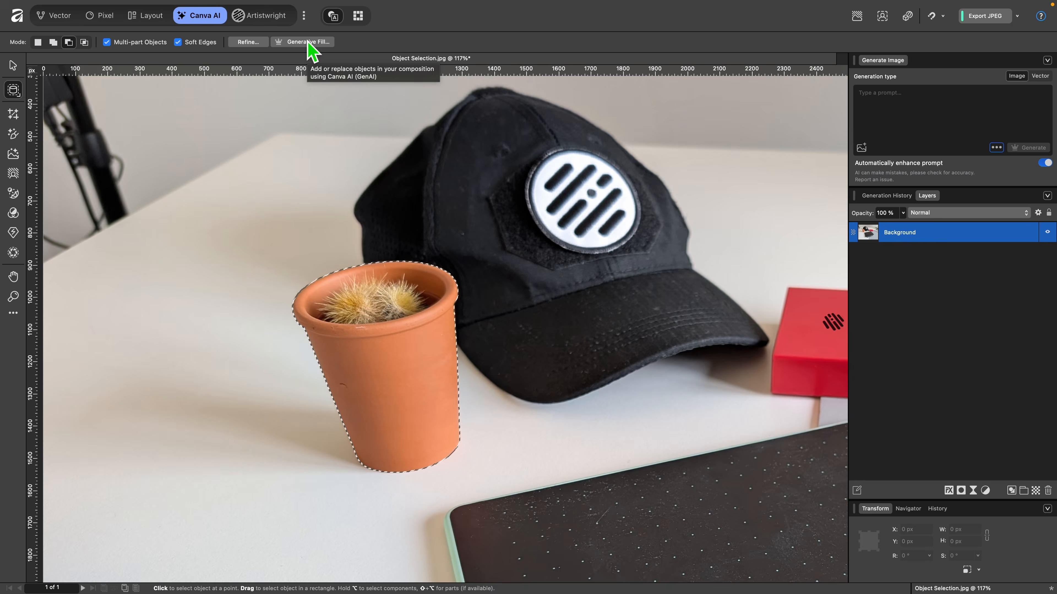
{"action": "left_click", "coordinate": [624, 88]}
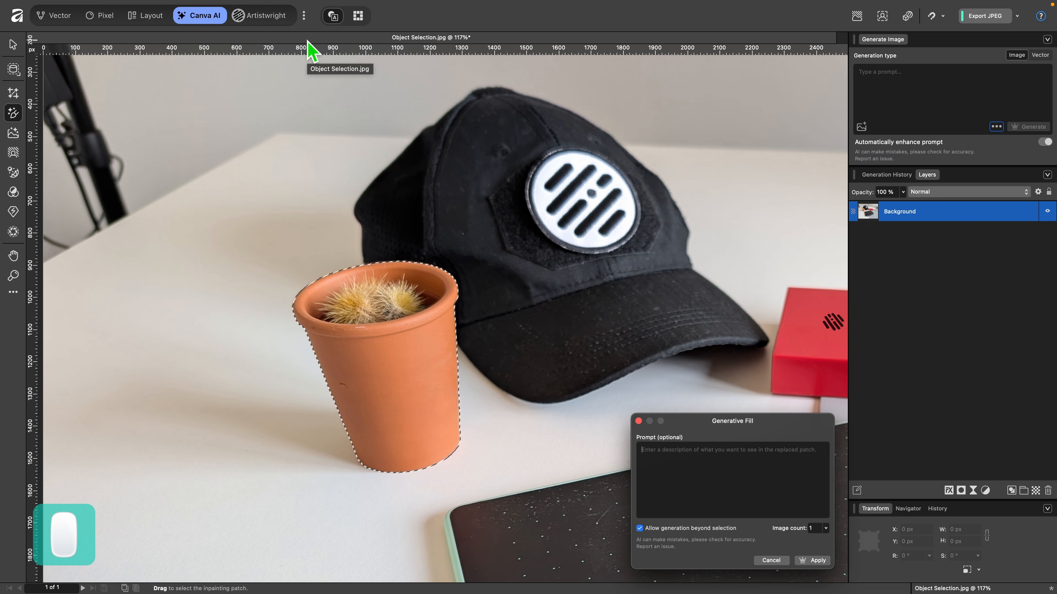
{"action": "left_click_drag", "start_coordinate": [787, 436], "coordinate": [653, 217]}
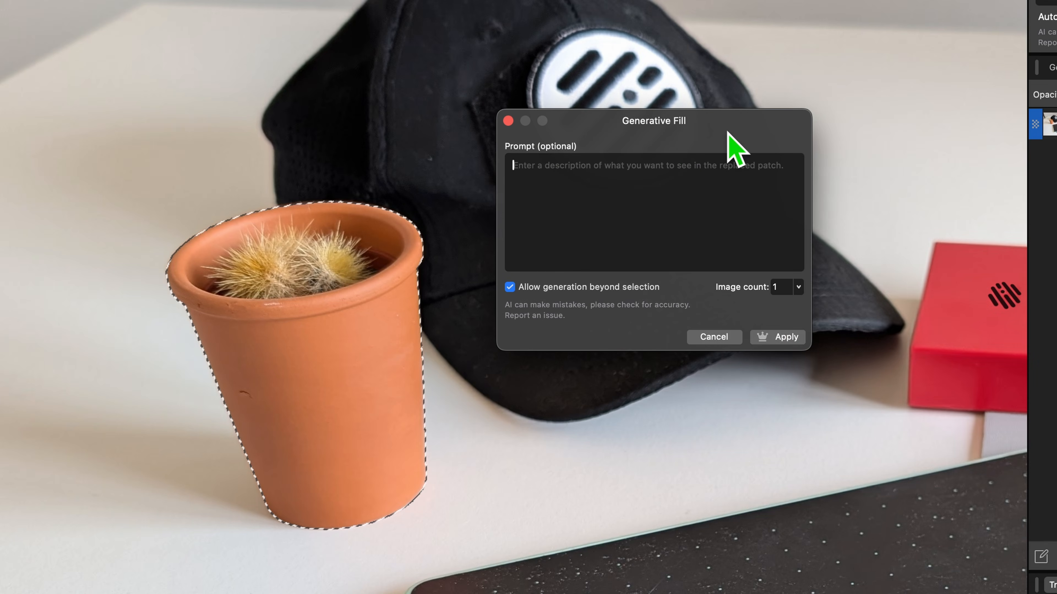
{"action": "type", "text": "a can"}
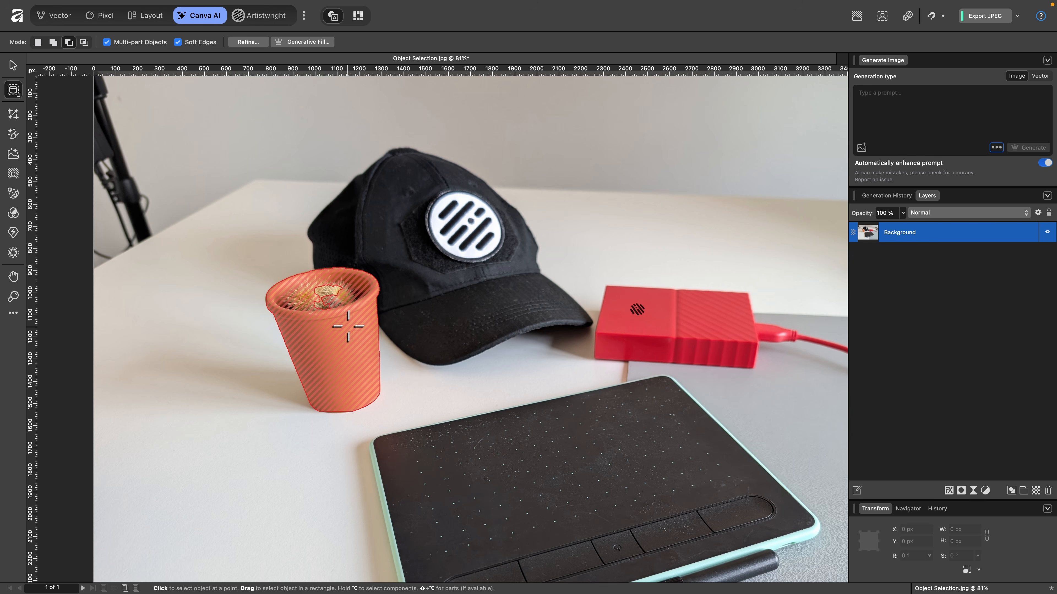
{"action": "left_click", "coordinate": [13, 90]}
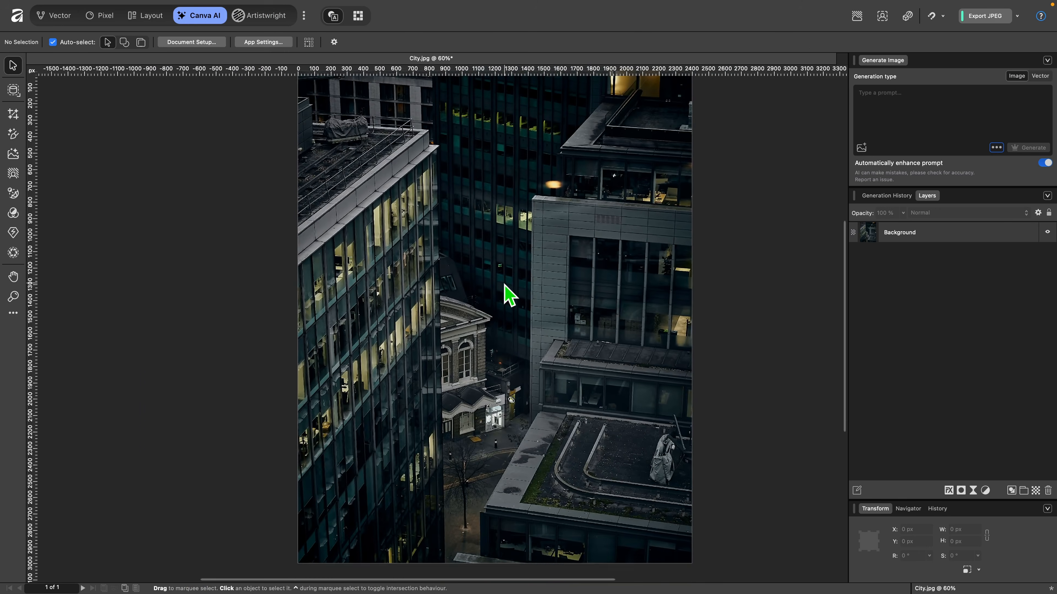
Step: Select the Background layer and start a generative expand with an image count of 2
{"action": "scroll", "coordinate": [505, 284], "scroll_direction": "down", "scroll_amount": 3}
{"action": "scroll", "coordinate": [504, 284], "scroll_direction": "up", "scroll_amount": 3}
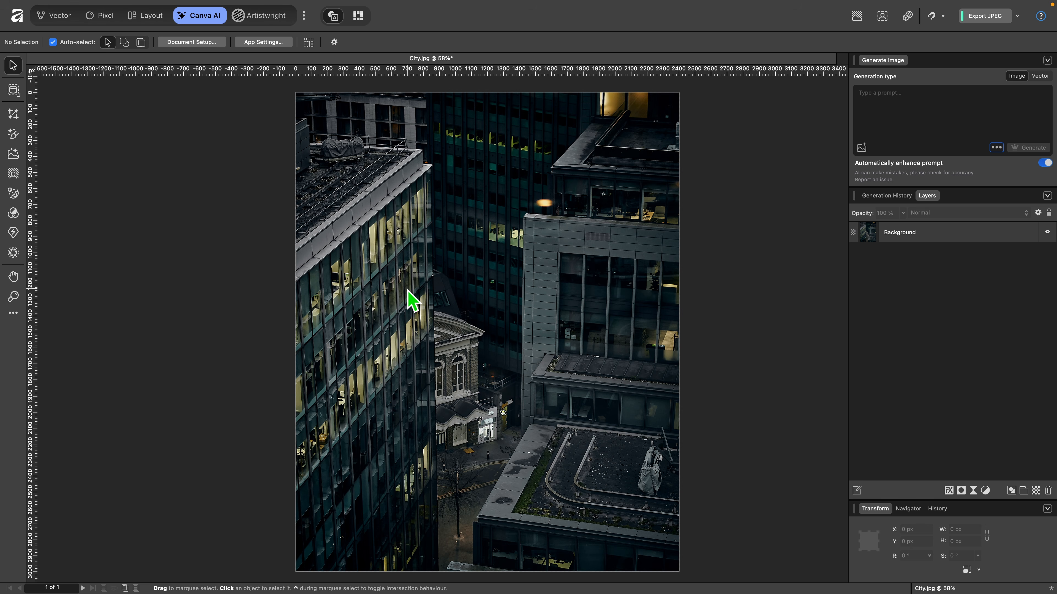
{"action": "scroll", "coordinate": [408, 291], "scroll_direction": "down", "scroll_amount": 2}
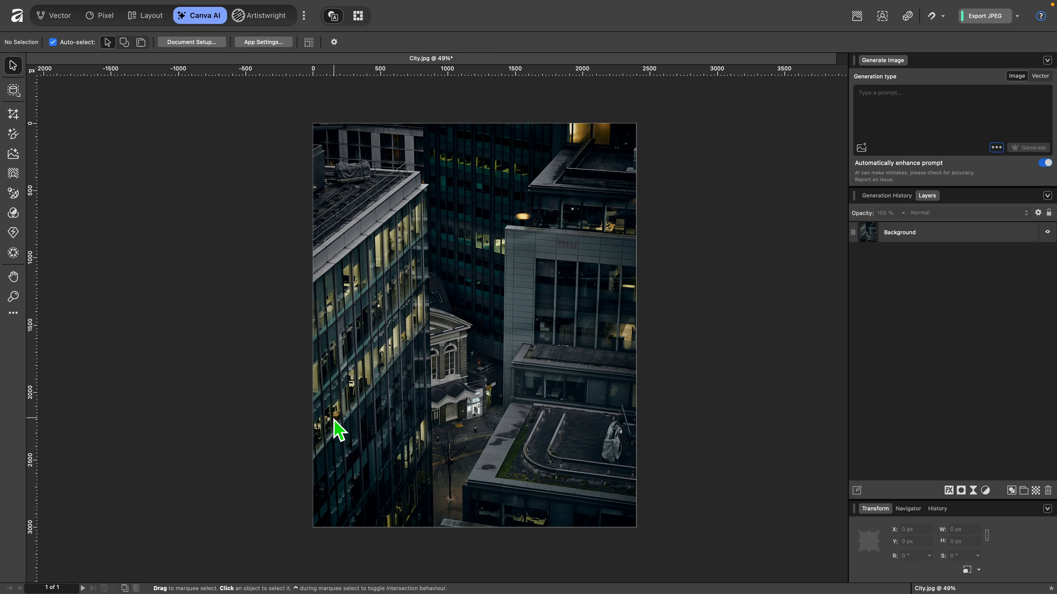
{"action": "left_click", "coordinate": [895, 243]}
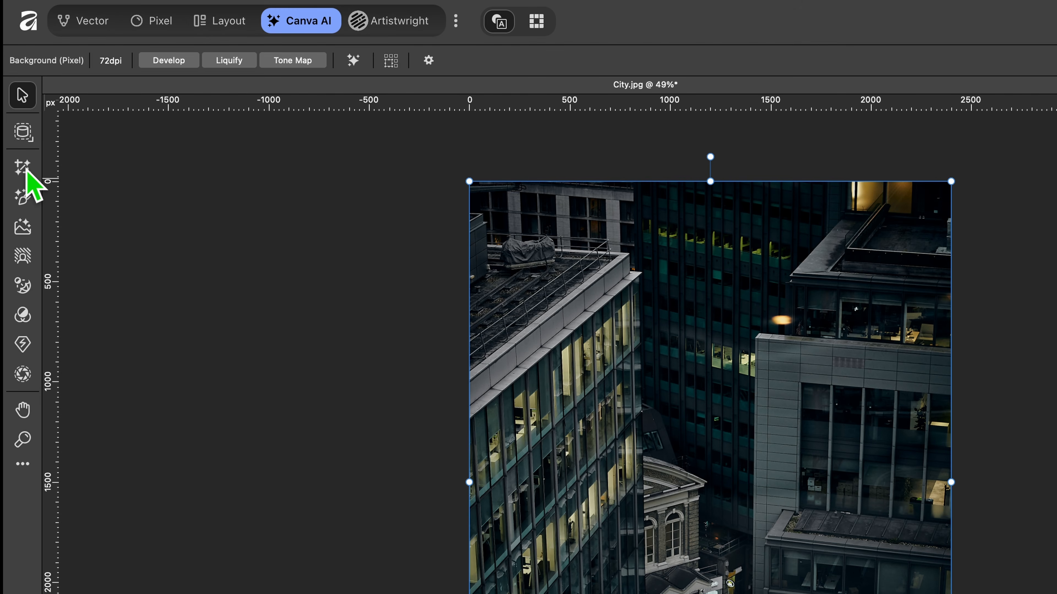
{"action": "left_click", "coordinate": [27, 170]}
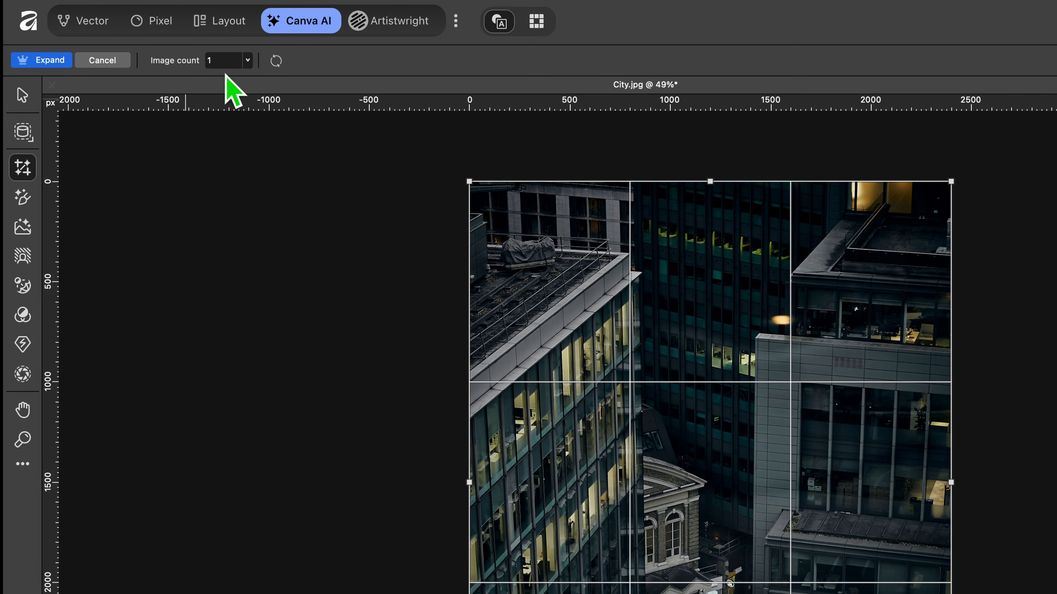
{"action": "left_click", "coordinate": [247, 60]}
{"action": "mouse_move", "coordinate": [248, 78]}
{"action": "left_mouse_down"}
{"action": "mouse_move", "coordinate": [433, 94]}
{"action": "mouse_move", "coordinate": [257, 96]}
{"action": "left_mouse_up"}
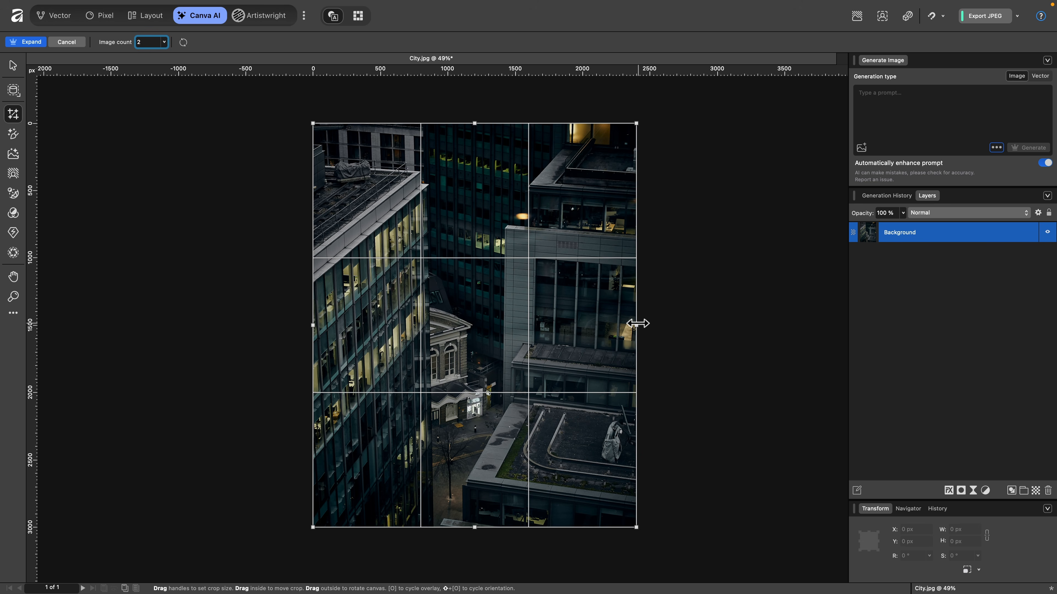
Step: Enlarge the expand frame by about 150 px beyond the photo on every side and generate the expansion
{"action": "left_click_drag", "start_coordinate": [638, 324], "coordinate": [696, 322]}
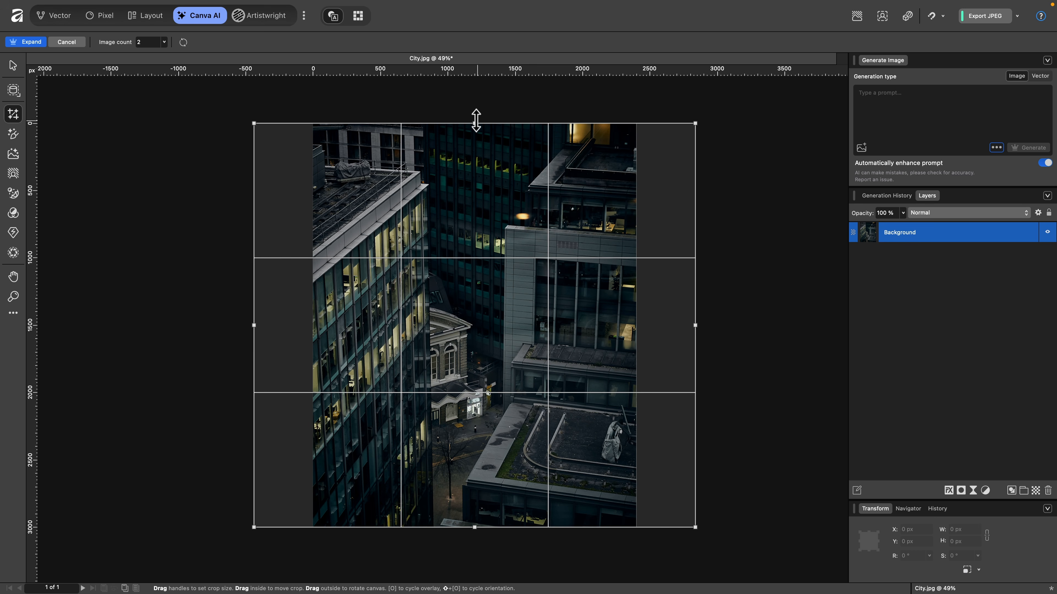
{"action": "left_click_drag", "start_coordinate": [475, 119], "coordinate": [486, 99]}
{"action": "left_click_drag", "start_coordinate": [698, 325], "coordinate": [659, 328]}
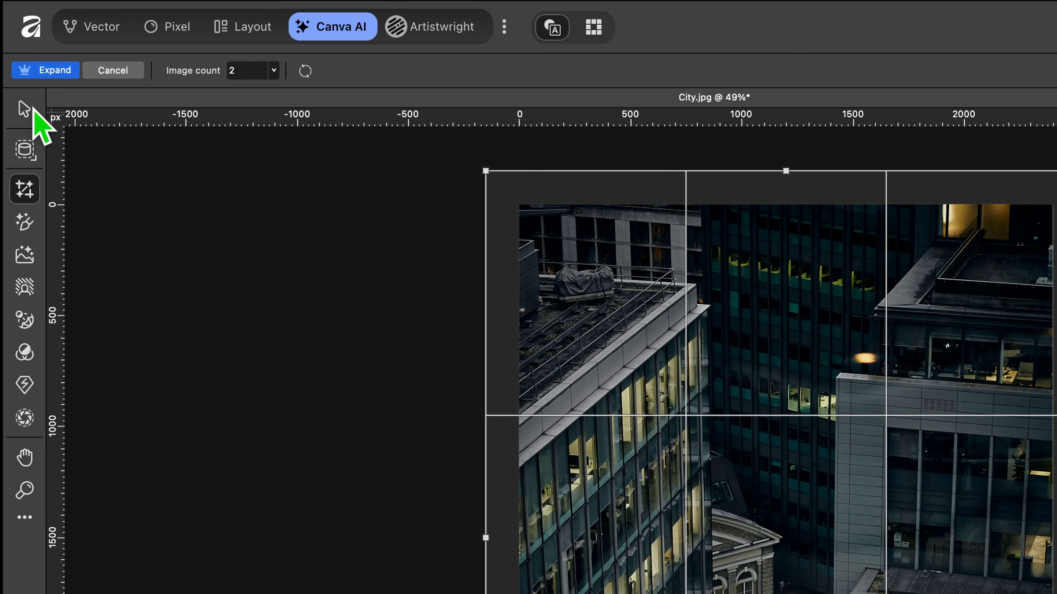
{"action": "left_click", "coordinate": [45, 72]}
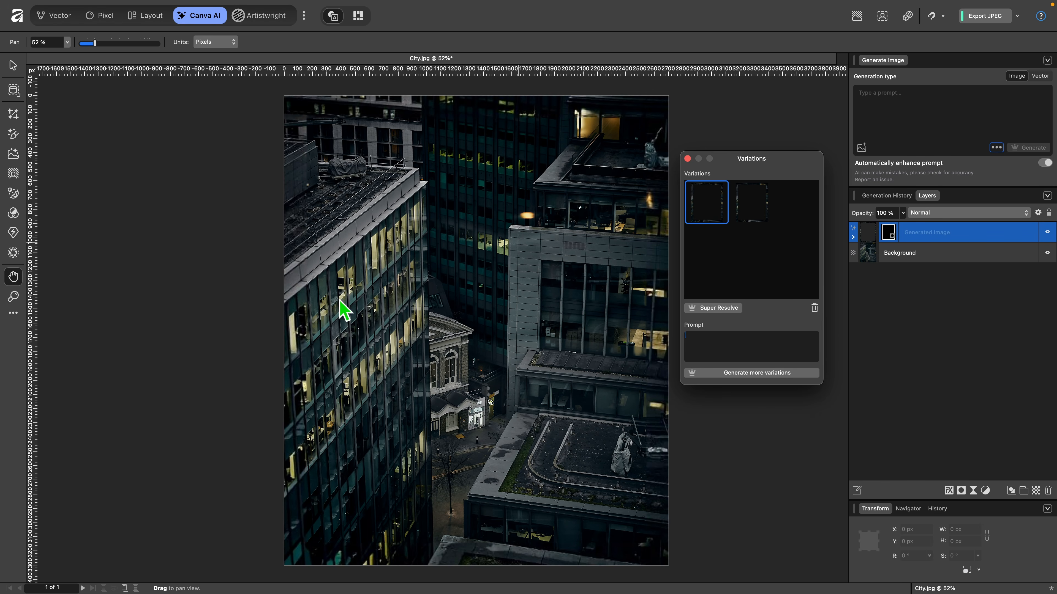
Step: Examine the sharpness and detail of the generated borders along the expanded photo's edges
{"action": "scroll", "coordinate": [318, 416], "scroll_direction": "down", "scroll_amount": 3}
{"action": "scroll", "coordinate": [316, 268], "scroll_direction": "up", "scroll_amount": 5}
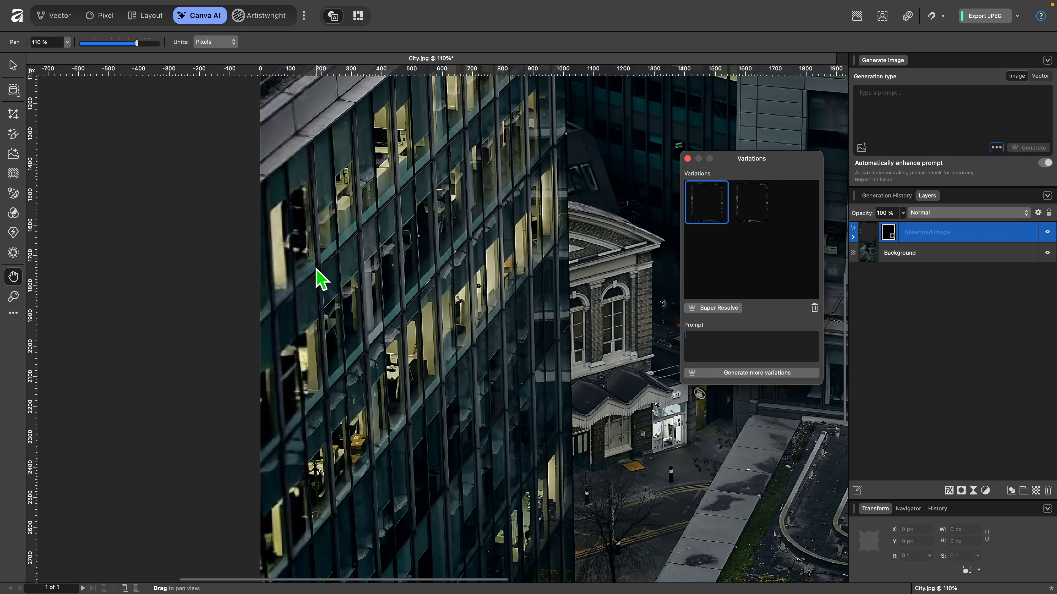
{"action": "scroll", "coordinate": [365, 270], "scroll_direction": "up", "scroll_amount": 5}
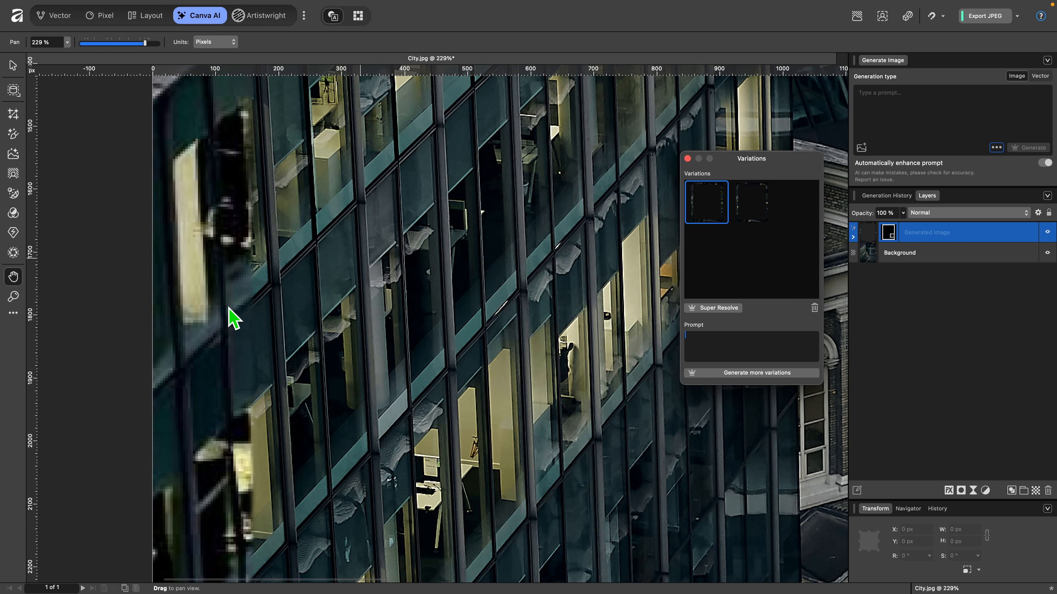
{"action": "scroll", "coordinate": [233, 323], "scroll_direction": "up", "scroll_amount": 2}
{"action": "scroll", "coordinate": [233, 322], "scroll_direction": "up", "scroll_amount": 1}
{"action": "scroll", "coordinate": [260, 366], "scroll_direction": "down", "scroll_amount": 10}
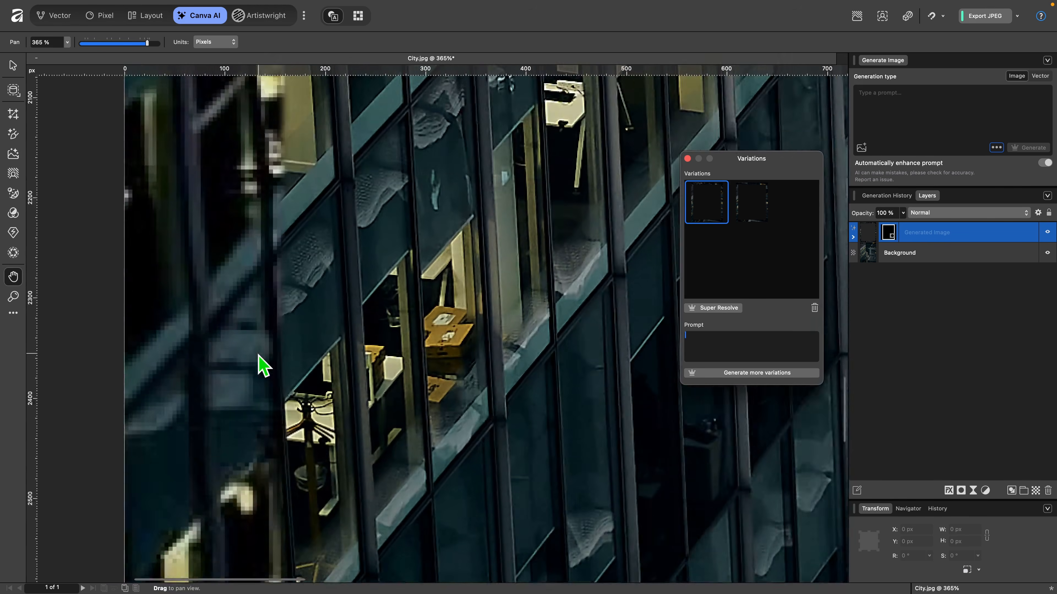
{"action": "scroll", "coordinate": [258, 356], "scroll_direction": "down", "scroll_amount": 5}
{"action": "scroll", "coordinate": [258, 356], "scroll_direction": "down", "scroll_amount": 5}
{"action": "scroll", "coordinate": [258, 356], "scroll_direction": "right", "scroll_amount": 6}
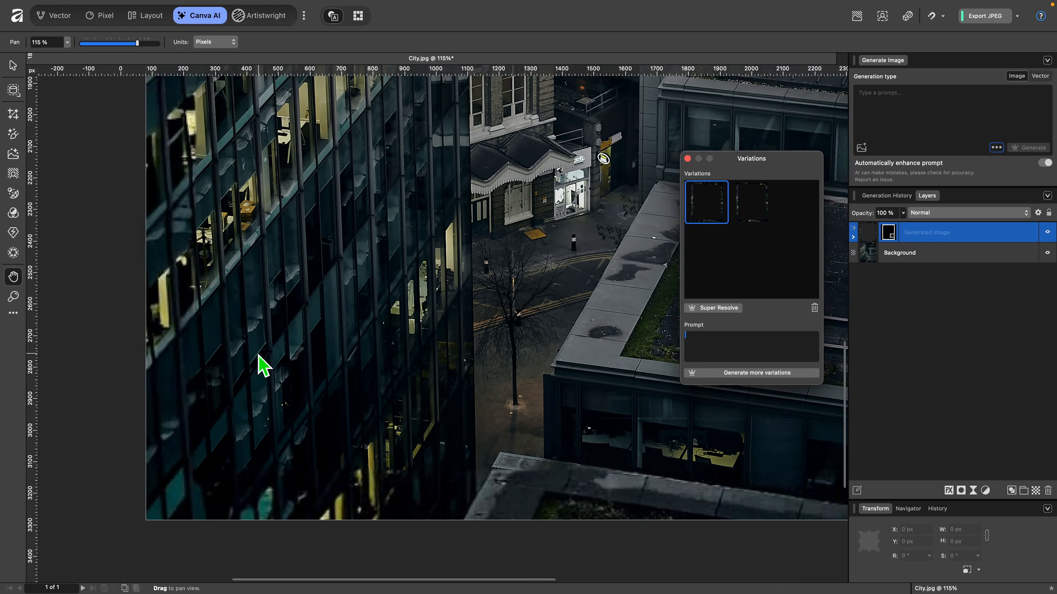
{"action": "scroll", "coordinate": [259, 366], "scroll_direction": "right", "scroll_amount": 8}
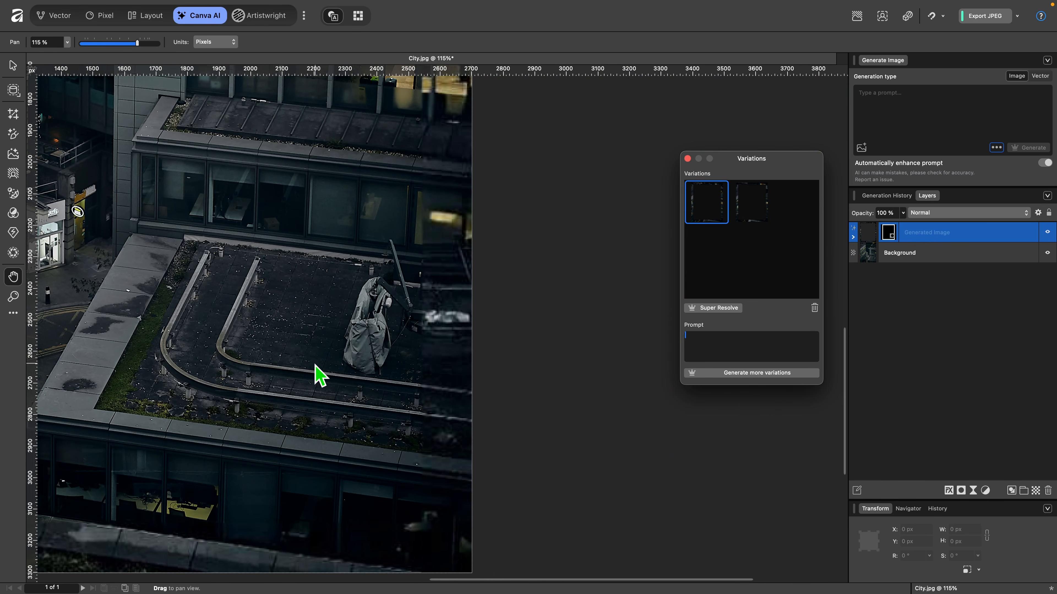
{"action": "scroll", "coordinate": [319, 372], "scroll_direction": "up", "scroll_amount": 5}
{"action": "scroll", "coordinate": [316, 366], "scroll_direction": "down", "scroll_amount": 3}
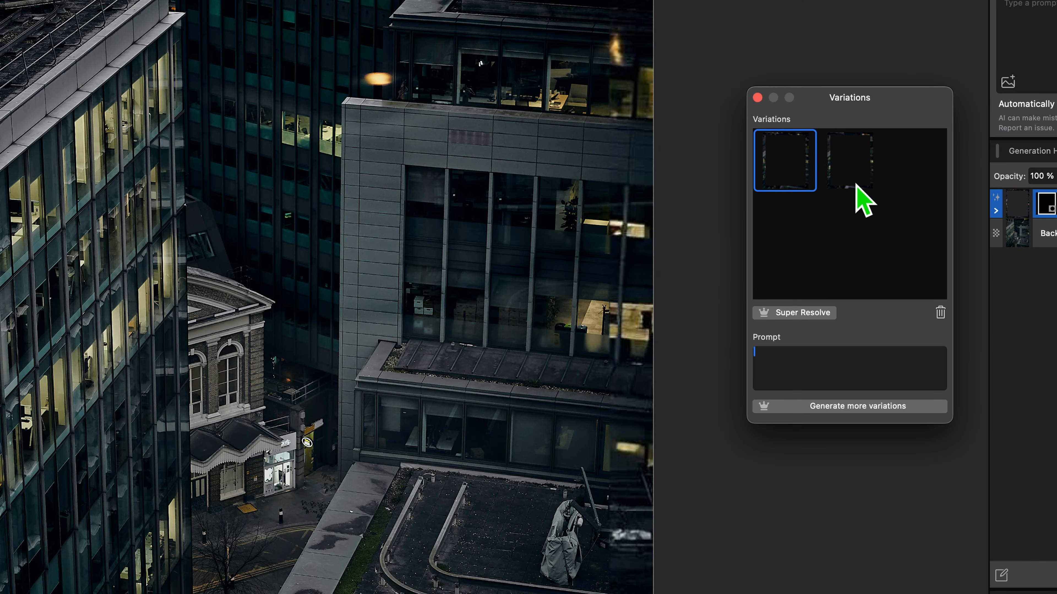
Step: Compare the two expansion variations on the photo, return to the first one and reselect the generated layer
{"action": "left_click", "coordinate": [864, 201]}
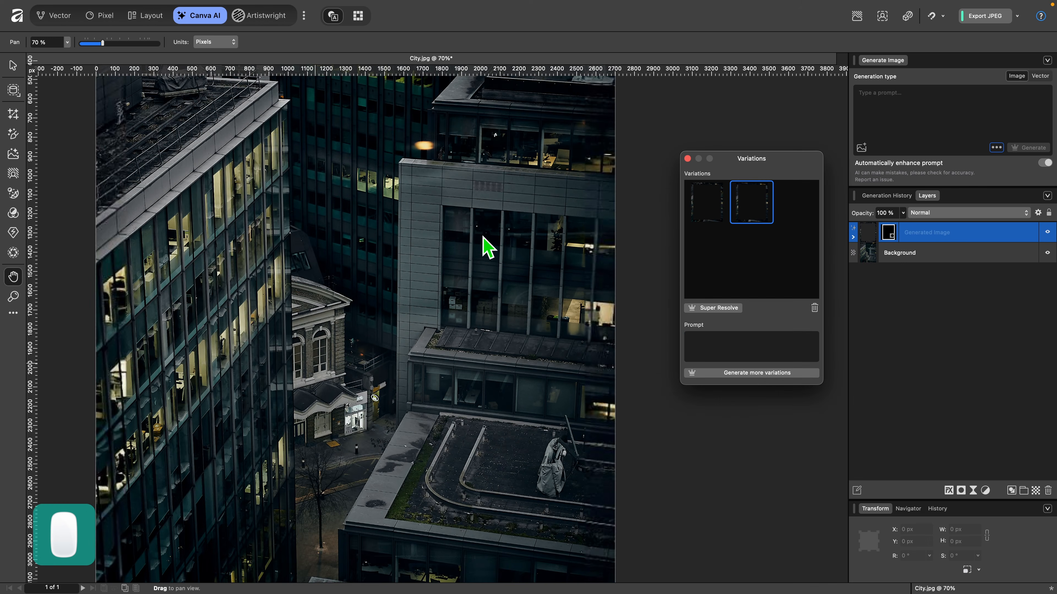
{"action": "scroll", "coordinate": [459, 214], "scroll_direction": "down", "scroll_amount": 5}
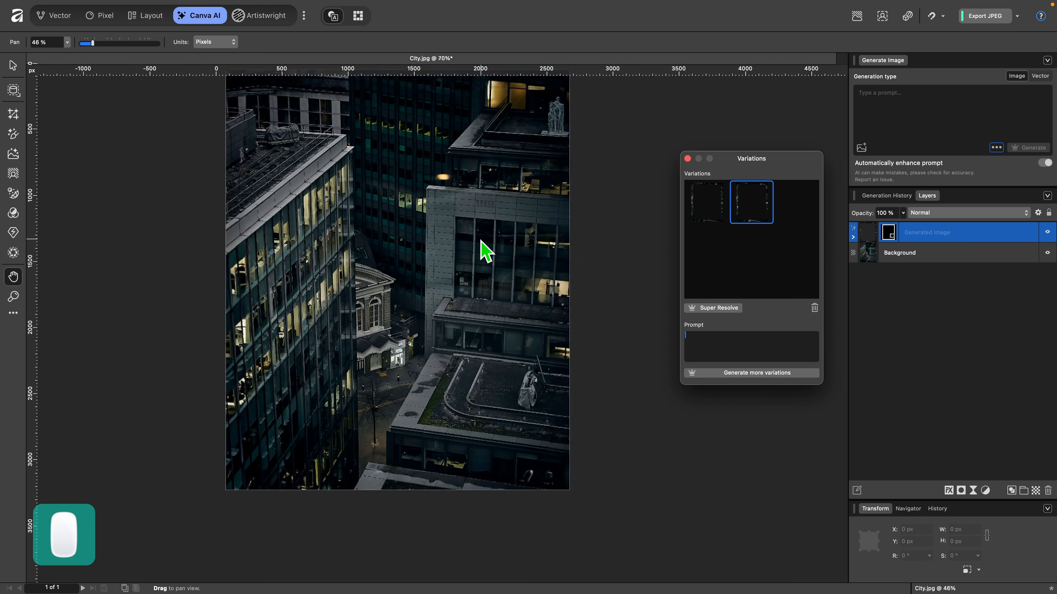
{"action": "scroll", "coordinate": [459, 214], "scroll_direction": "up", "scroll_amount": 3}
{"action": "scroll", "coordinate": [484, 248], "scroll_direction": "up", "scroll_amount": 2}
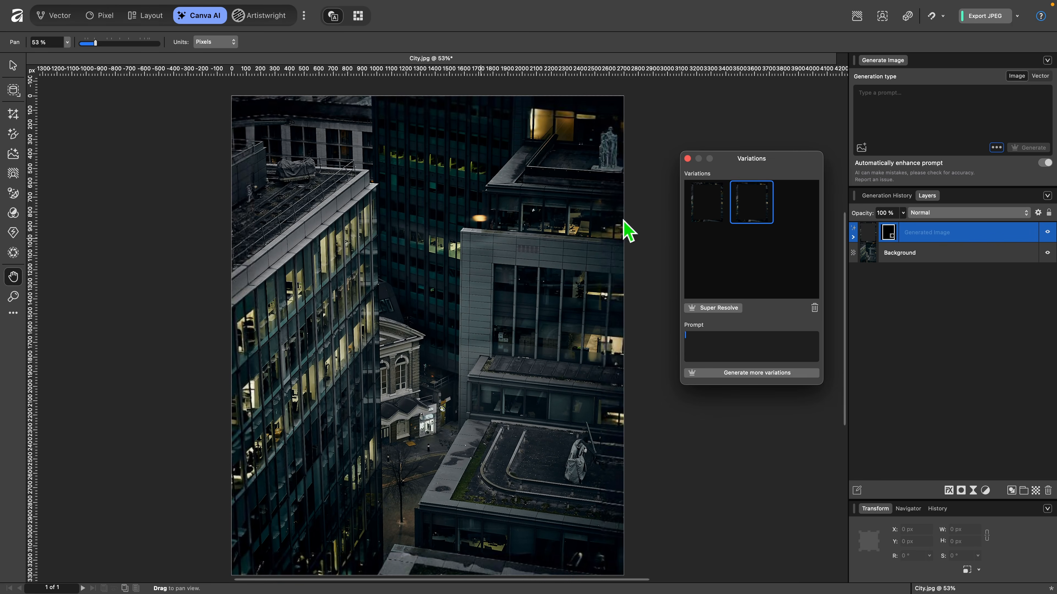
{"action": "left_click", "coordinate": [721, 219]}
{"action": "left_click", "coordinate": [890, 142]}
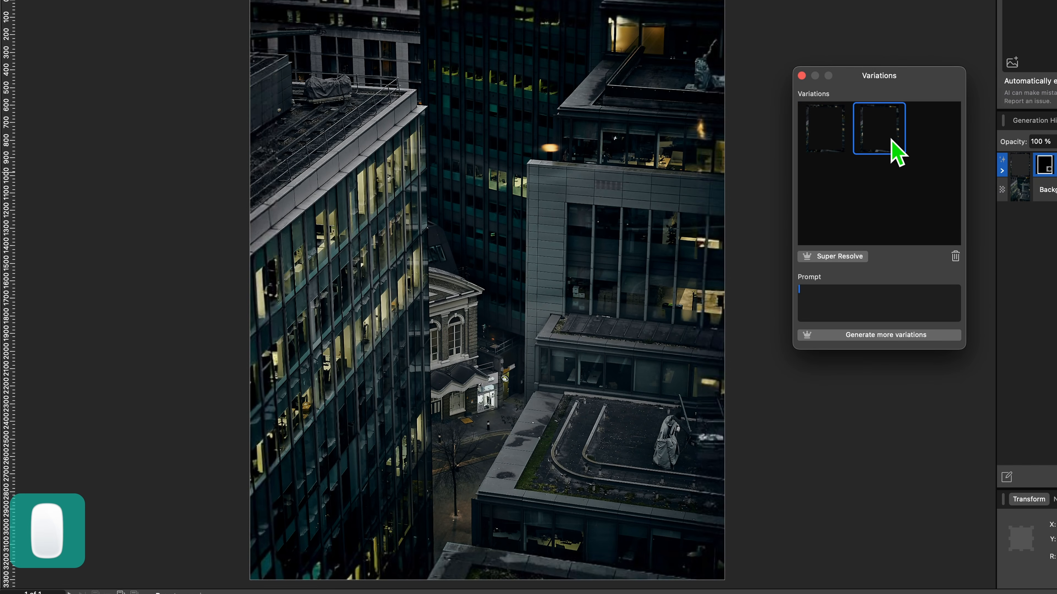
{"action": "left_click", "coordinate": [831, 144]}
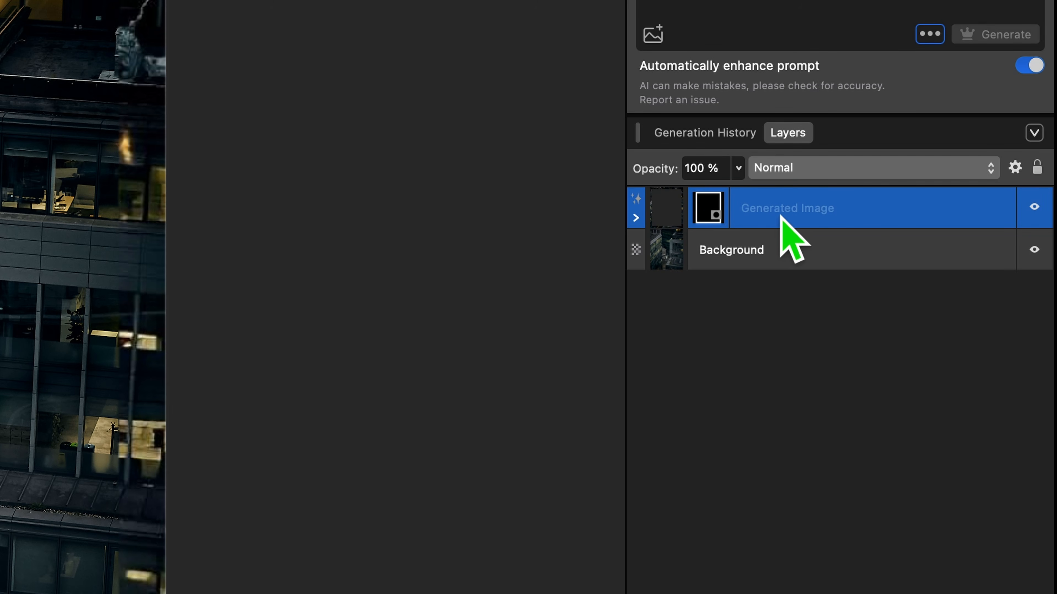
{"action": "left_click", "coordinate": [772, 237]}
{"action": "left_click", "coordinate": [786, 213]}
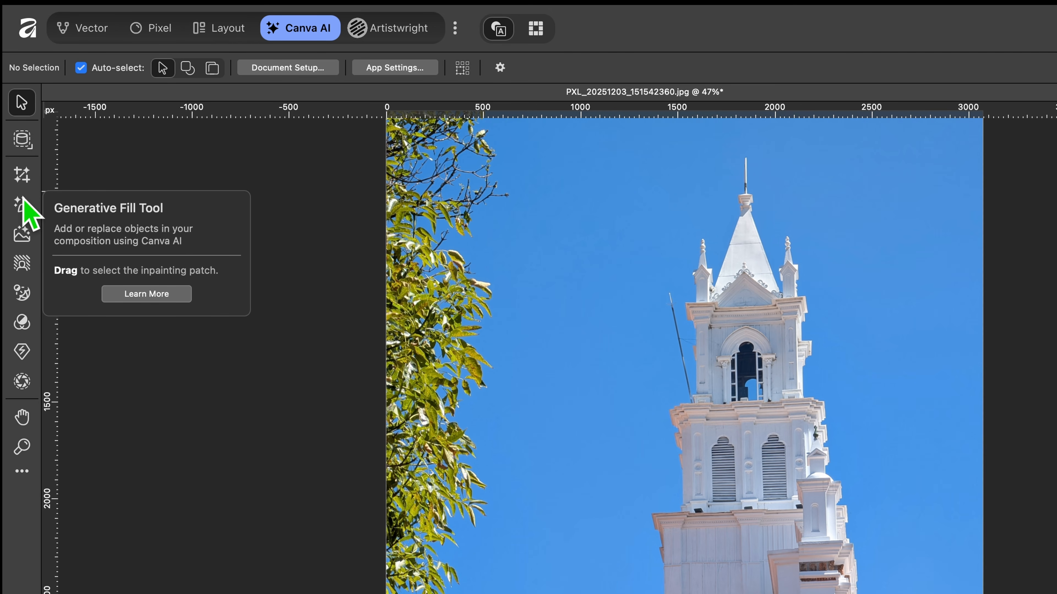
Step: Outline a freehand Generative Fill patch about 2080 px wide and 430 px high across the tower's spire and the surrounding sky
{"action": "left_click", "coordinate": [22, 204]}
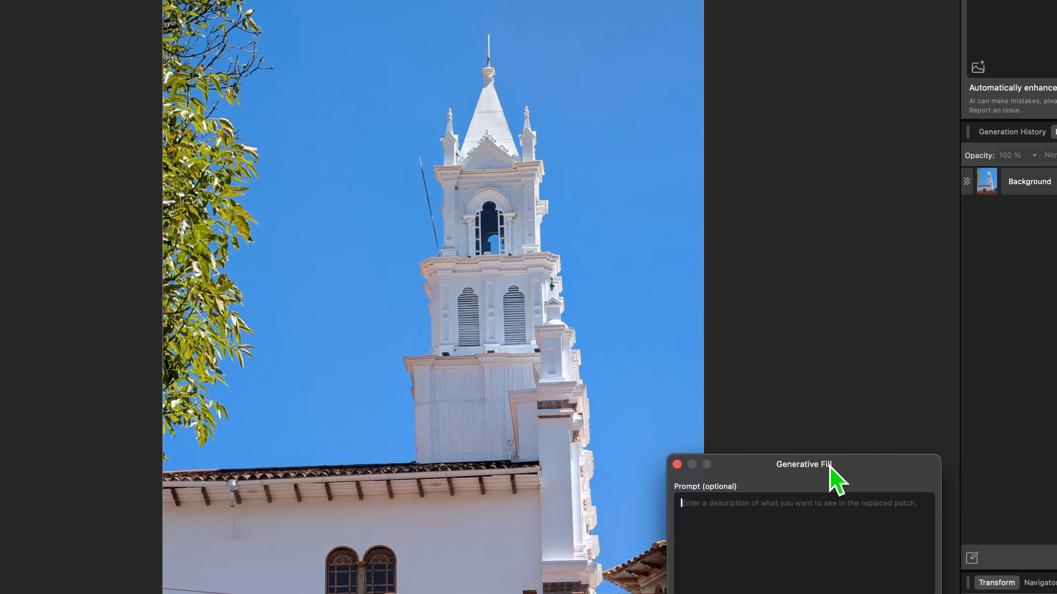
{"action": "left_click_drag", "start_coordinate": [830, 472], "coordinate": [779, 139]}
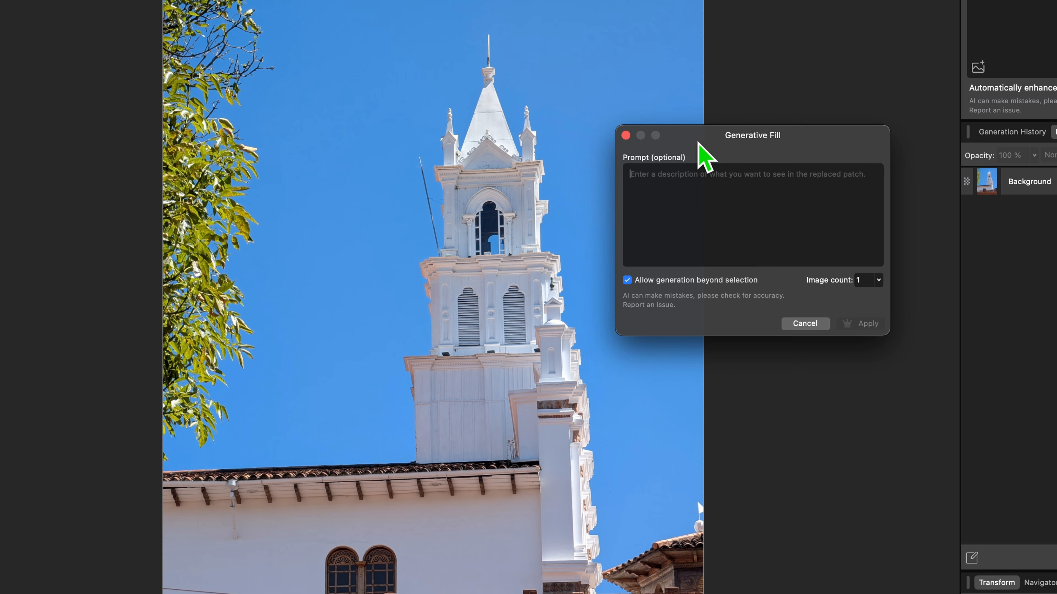
{"action": "left_click_drag", "start_coordinate": [698, 141], "coordinate": [748, 139]}
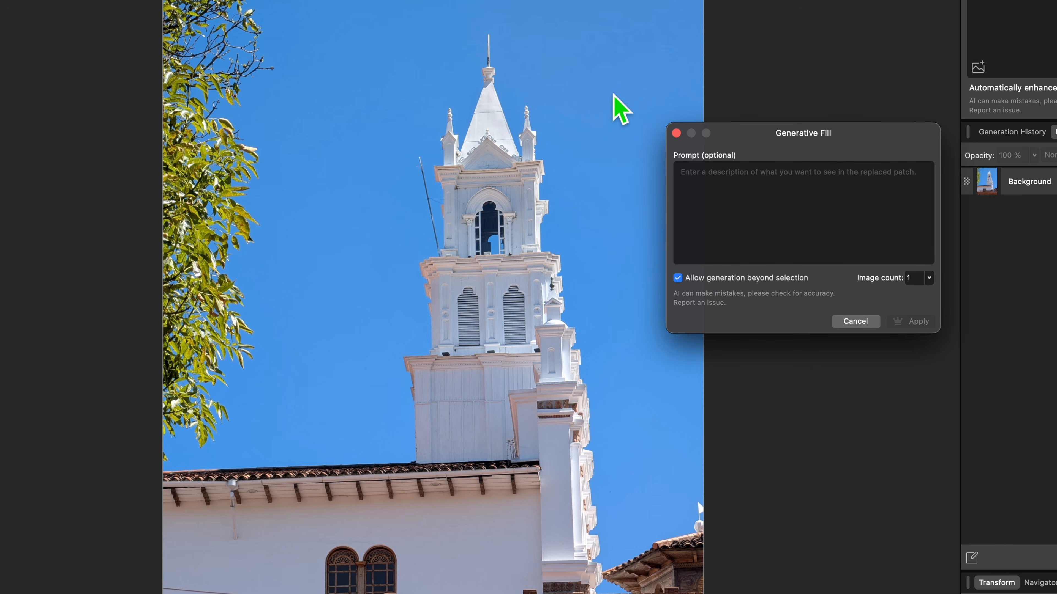
{"action": "mouse_move", "coordinate": [613, 95]}
{"action": "left_mouse_down"}
{"action": "mouse_move", "coordinate": [390, 89]}
{"action": "mouse_move", "coordinate": [316, 113]}
{"action": "mouse_move", "coordinate": [277, 139]}
{"action": "mouse_move", "coordinate": [276, 153]}
{"action": "mouse_move", "coordinate": [529, 147]}
{"action": "mouse_move", "coordinate": [613, 133]}
{"action": "mouse_move", "coordinate": [618, 109]}
{"action": "left_mouse_up"}
Step: Generate a fill in the outlined patch with the prompt "add a cloud"
{"action": "left_click", "coordinate": [749, 177]}
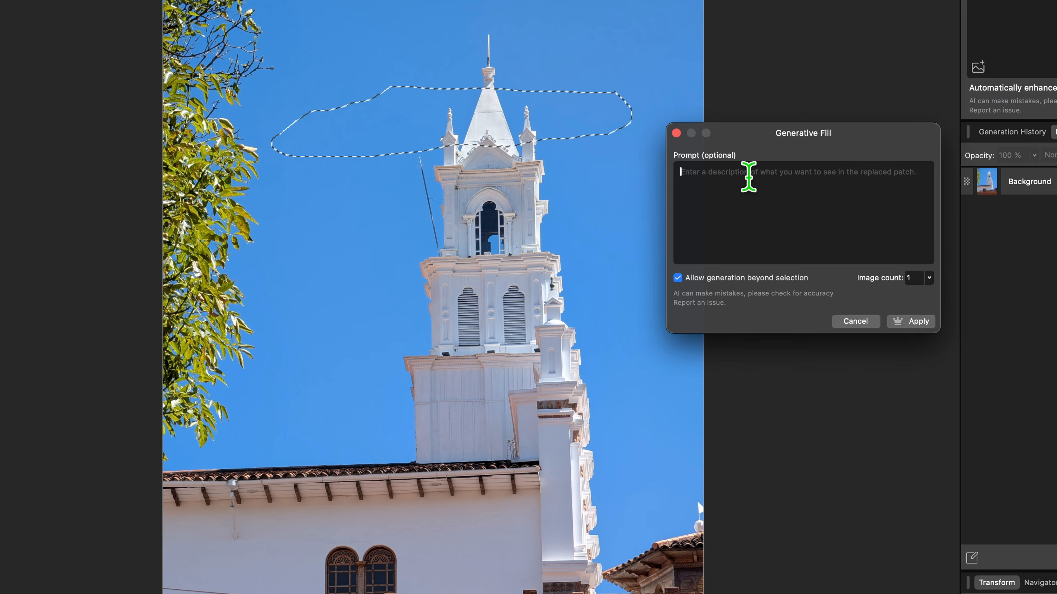
{"action": "type", "text": "add a clo"}
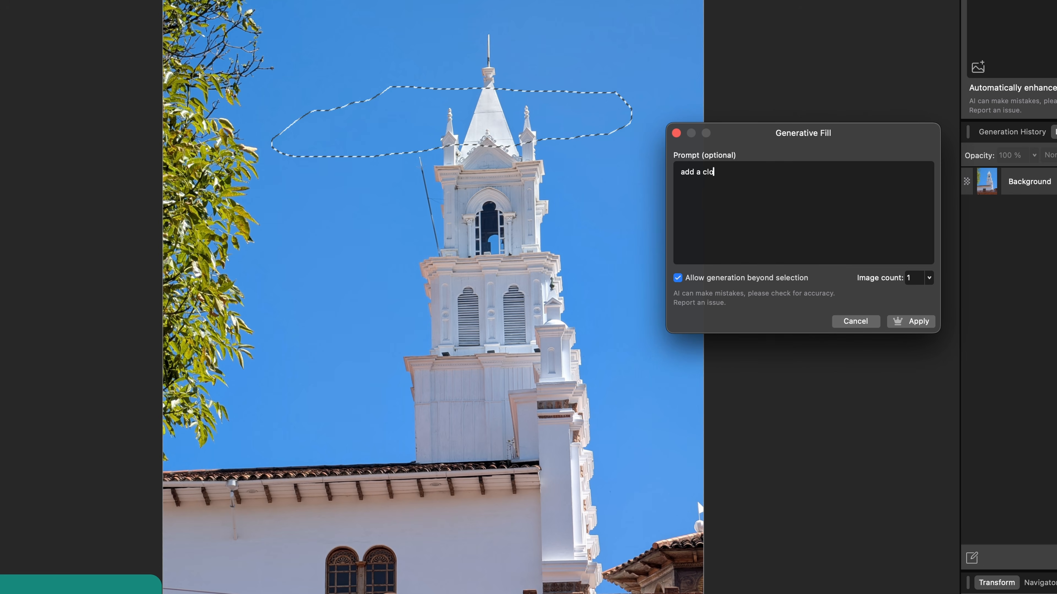
{"action": "type", "text": "ud"}
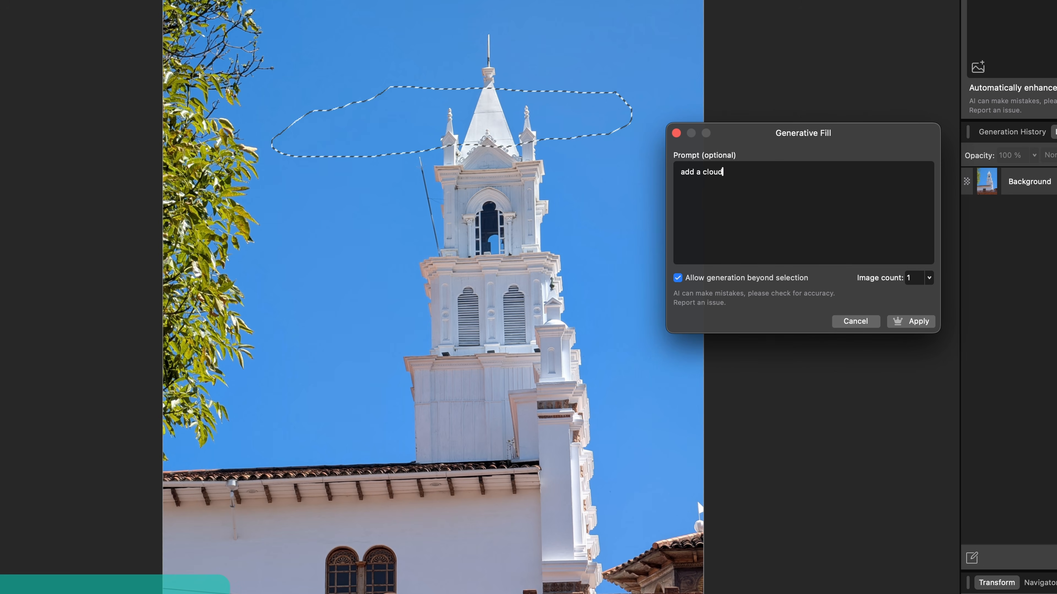
{"action": "left_click", "coordinate": [918, 322]}
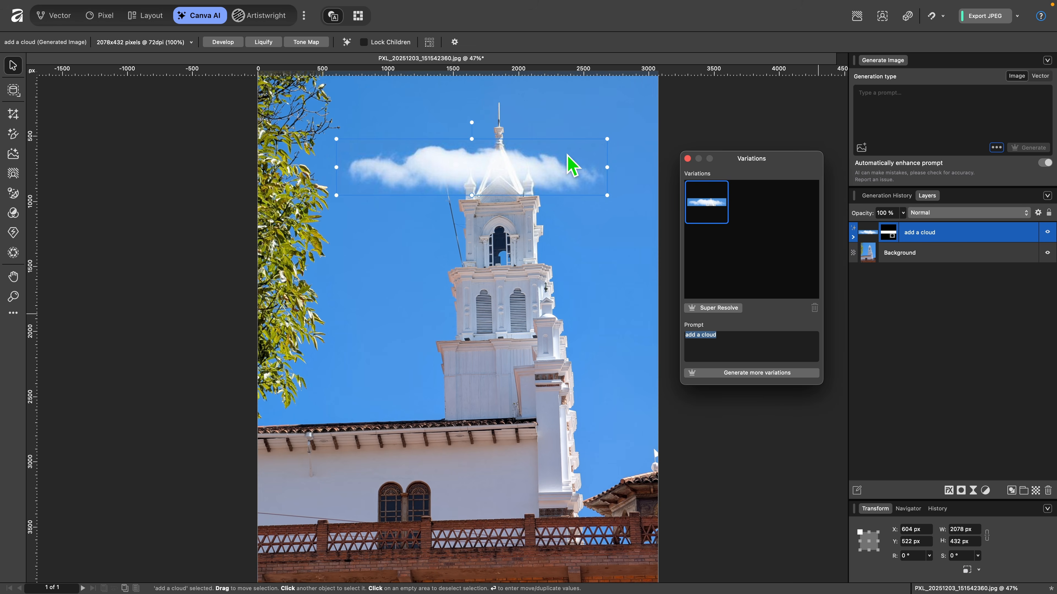
Step: Inspect how the cloud blends with the spire, try moving its layer about 125 px right and 33 px down, and undo the move
{"action": "scroll", "coordinate": [570, 166], "scroll_direction": "up", "scroll_amount": 3}
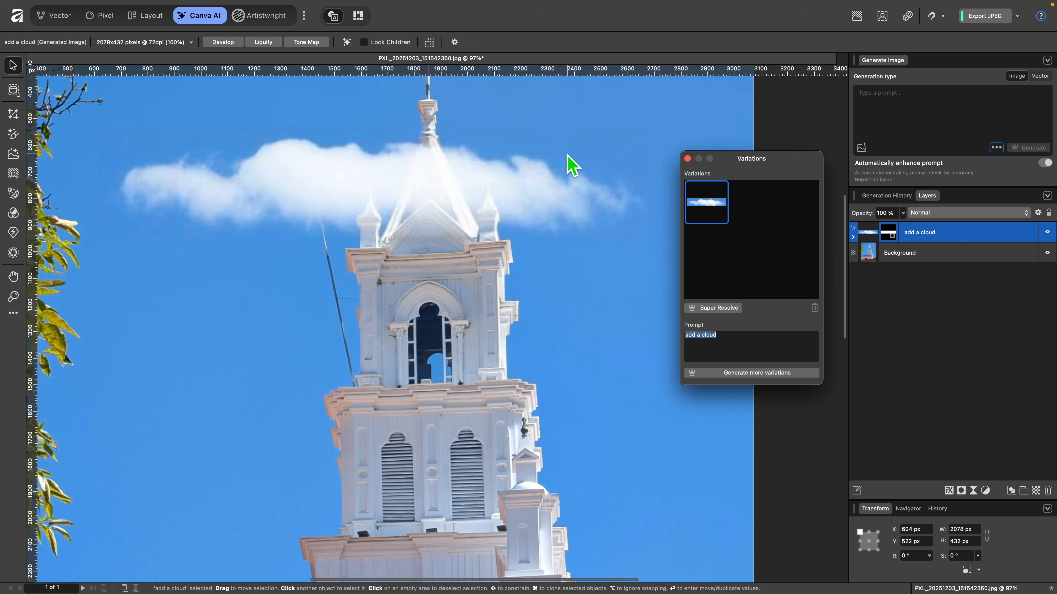
{"action": "scroll", "coordinate": [568, 166], "scroll_direction": "up", "scroll_amount": 3}
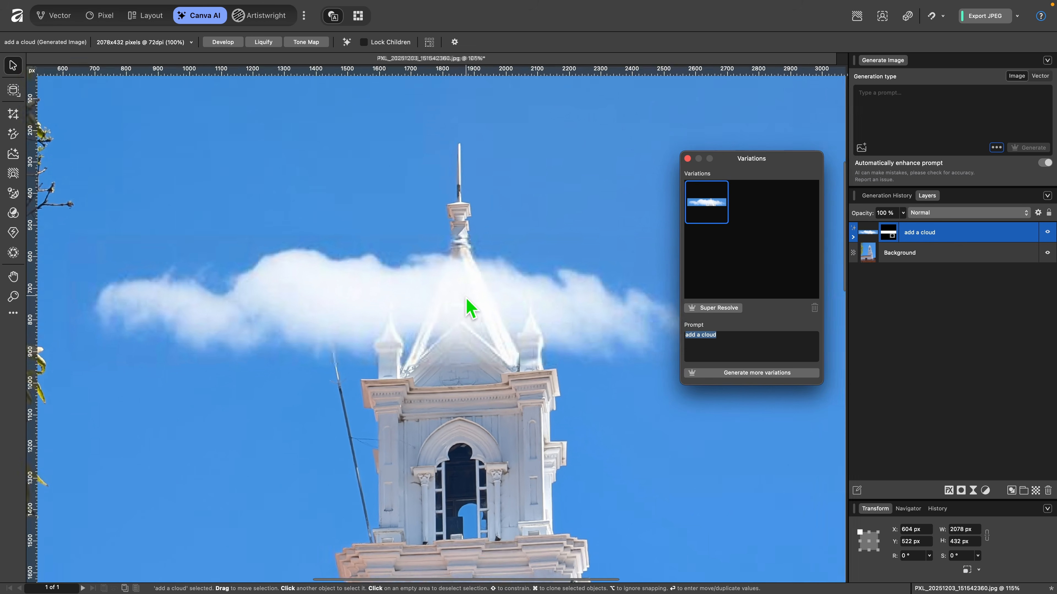
{"action": "scroll", "coordinate": [470, 308], "scroll_direction": "down", "scroll_amount": 4}
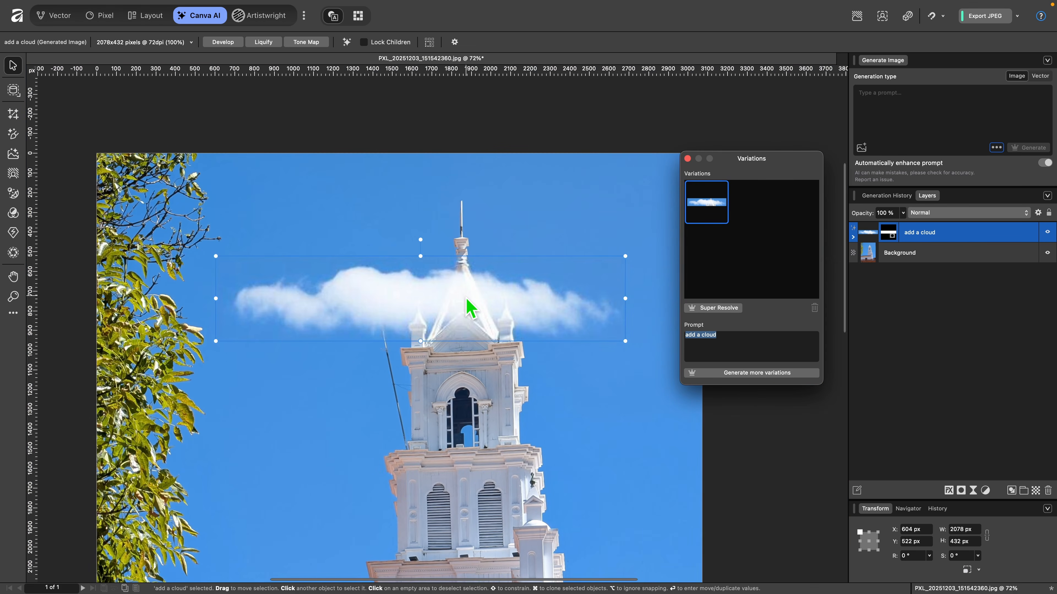
{"action": "scroll", "coordinate": [466, 297], "scroll_direction": "up", "scroll_amount": 5}
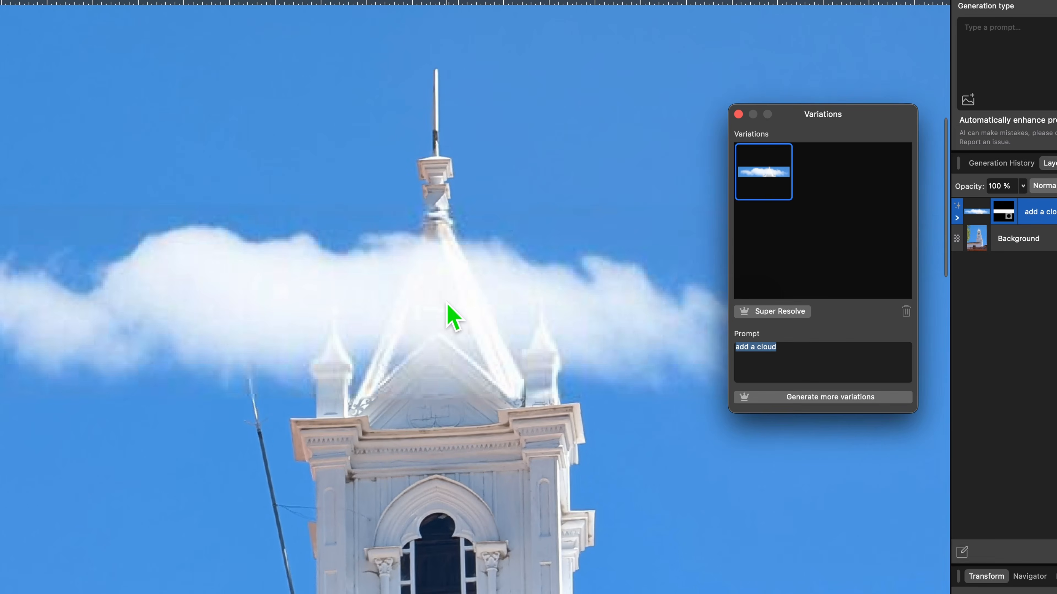
{"action": "scroll", "coordinate": [466, 301], "scroll_direction": "down", "scroll_amount": 5}
{"action": "left_click", "coordinate": [498, 296]}
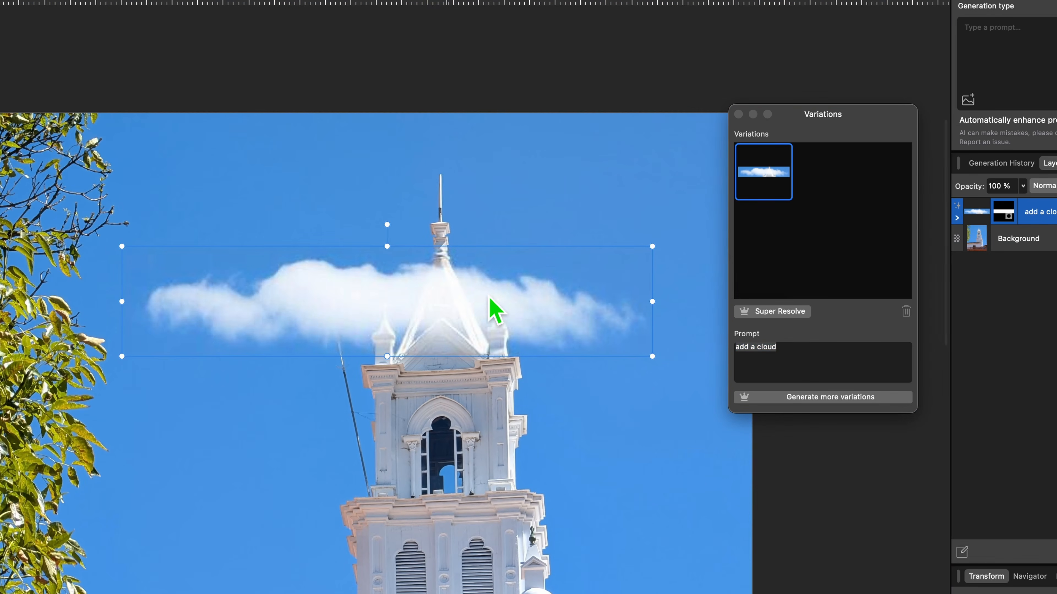
{"action": "left_click_drag", "start_coordinate": [489, 297], "coordinate": [520, 306]}
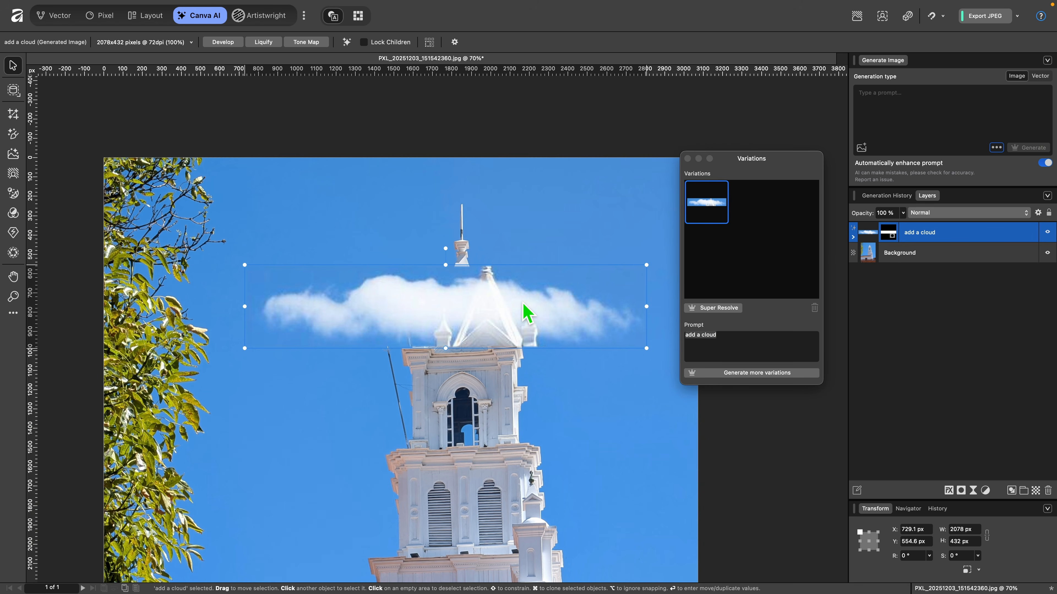
{"action": "key", "text": "super+z"}
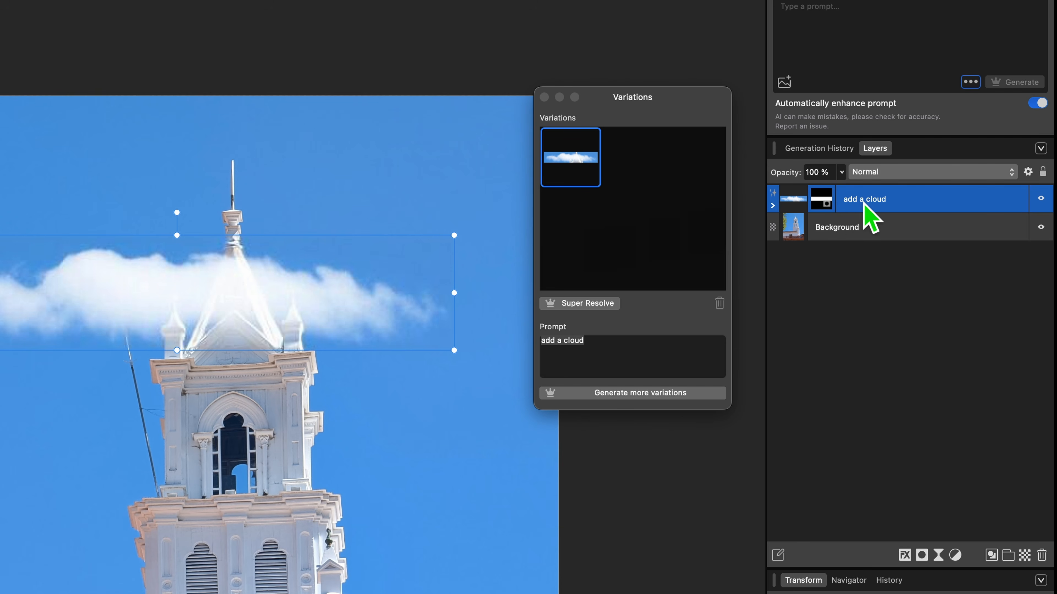
Step: Reveal the mask nested in the "add a cloud" layer, inspect the patch edges around the cloud, and select the mask
{"action": "left_click", "coordinate": [772, 205]}
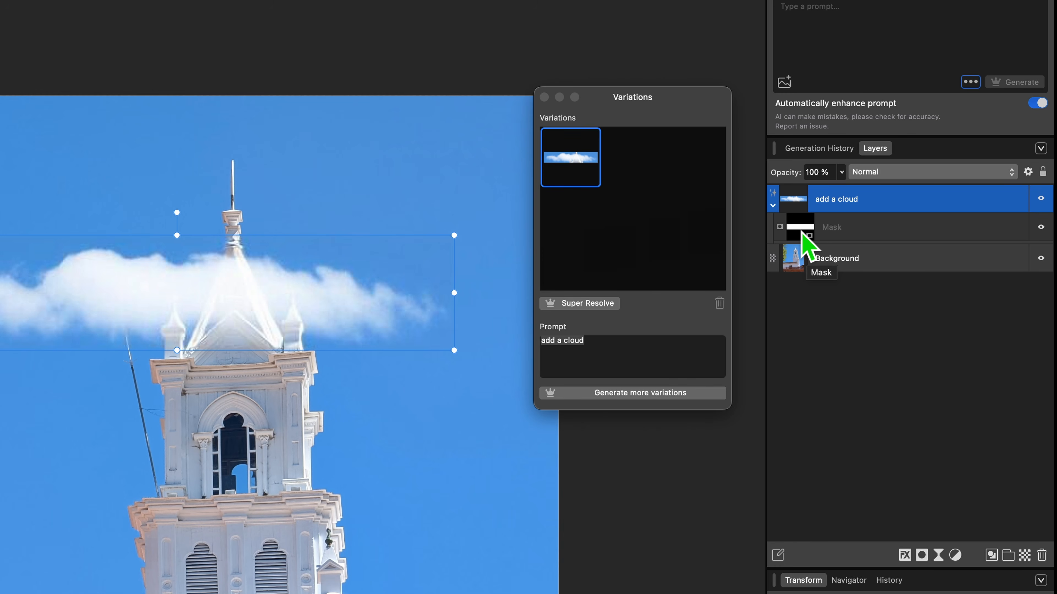
{"action": "scroll", "coordinate": [469, 283], "scroll_direction": "up", "scroll_amount": 3}
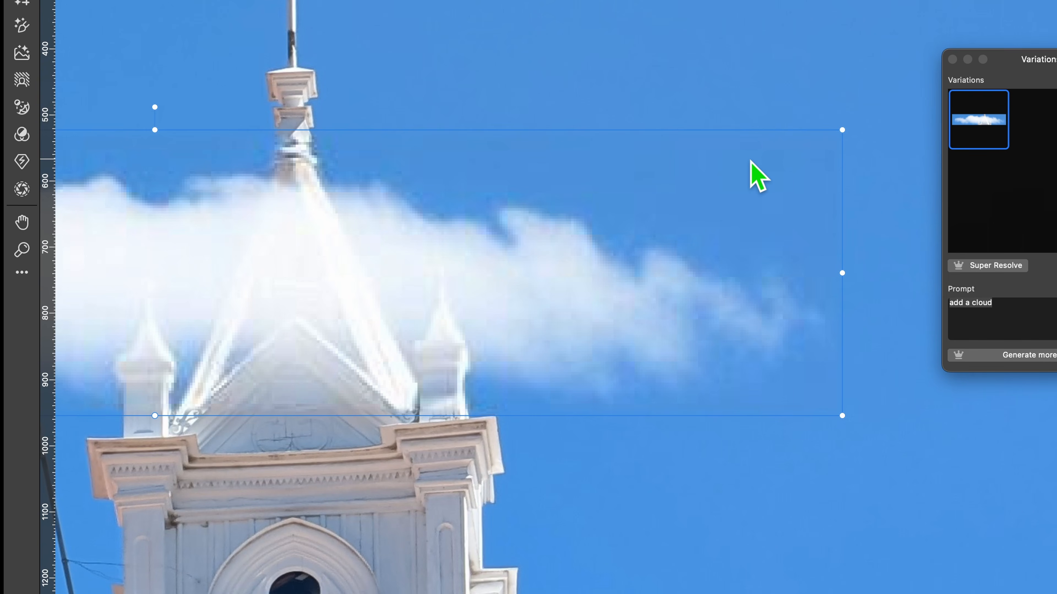
{"action": "scroll", "coordinate": [751, 161], "scroll_direction": "down", "scroll_amount": 5}
{"action": "scroll", "coordinate": [750, 161], "scroll_direction": "up", "scroll_amount": 3}
{"action": "scroll", "coordinate": [750, 161], "scroll_direction": "down", "scroll_amount": 2}
{"action": "scroll", "coordinate": [750, 161], "scroll_direction": "up", "scroll_amount": 3}
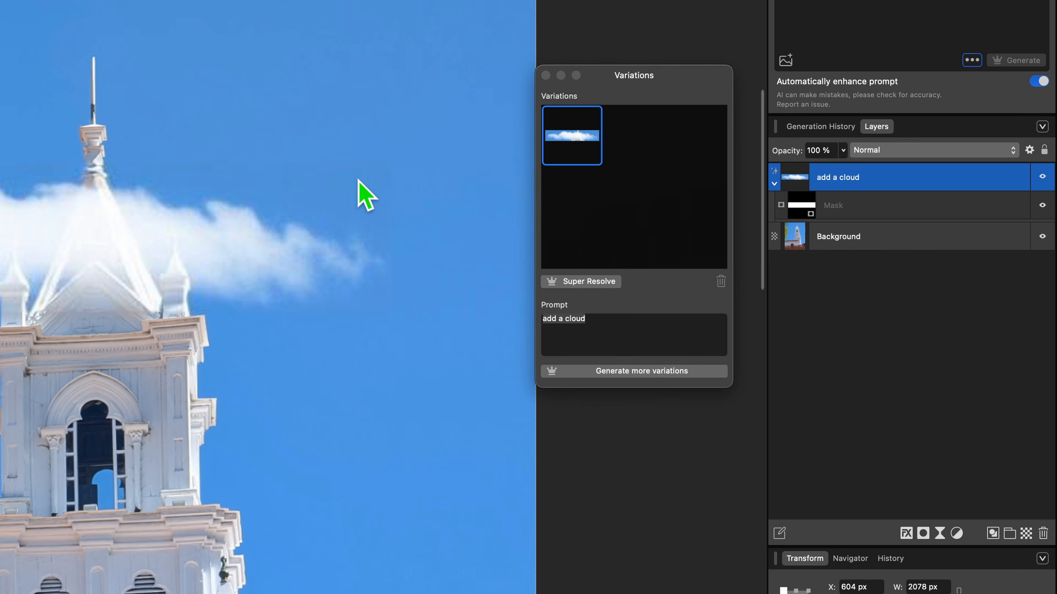
{"action": "left_click", "coordinate": [836, 208]}
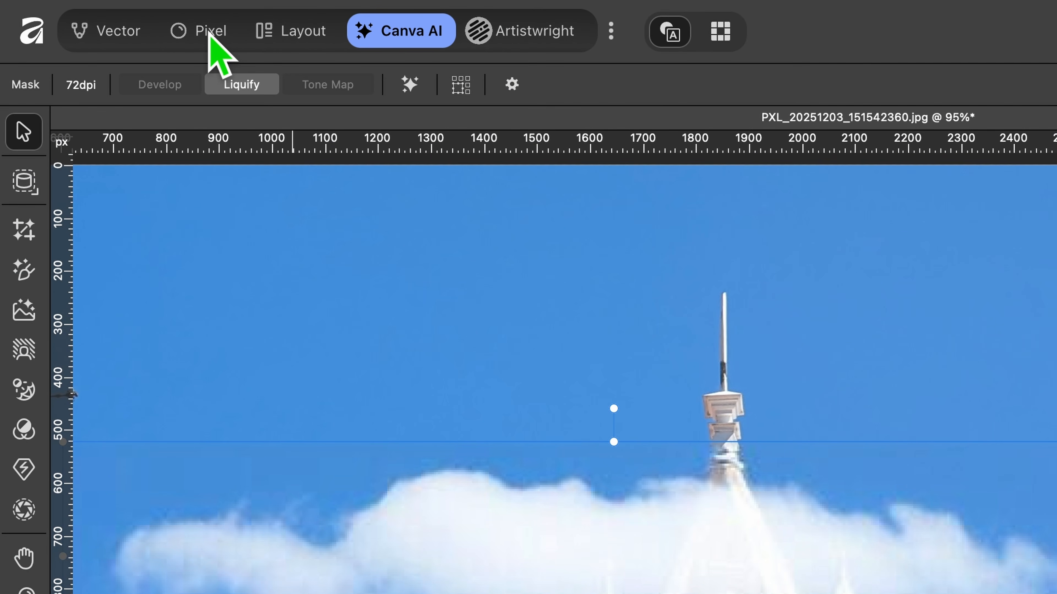
Step: Switch to the Pixel studio and prepare a black paint brush with 13% hardness for the cloud mask
{"action": "left_click", "coordinate": [209, 35]}
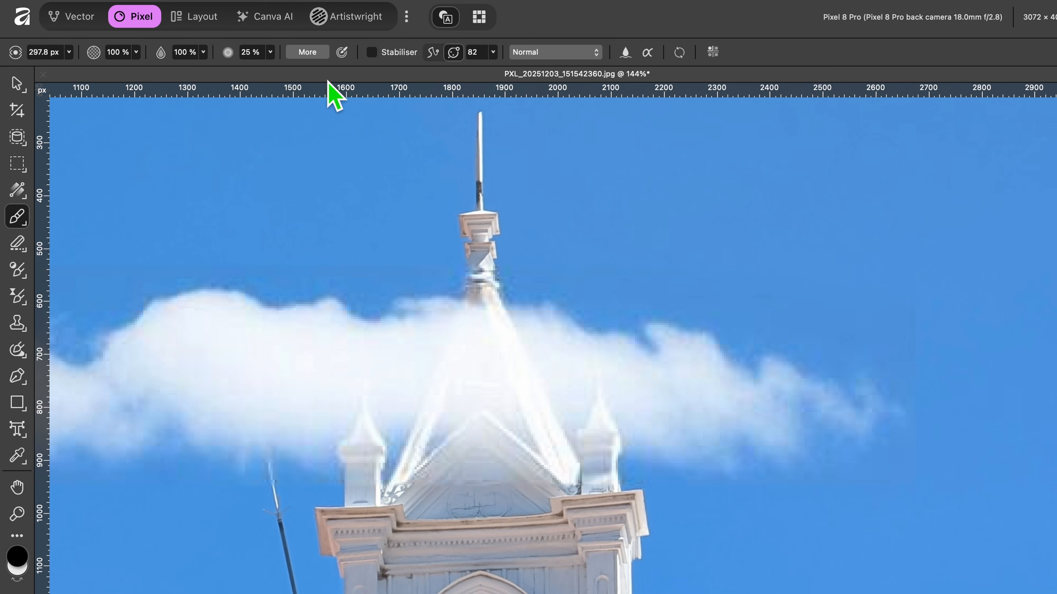
{"action": "left_click", "coordinate": [202, 41]}
{"action": "left_click_drag", "start_coordinate": [269, 69], "coordinate": [253, 68]}
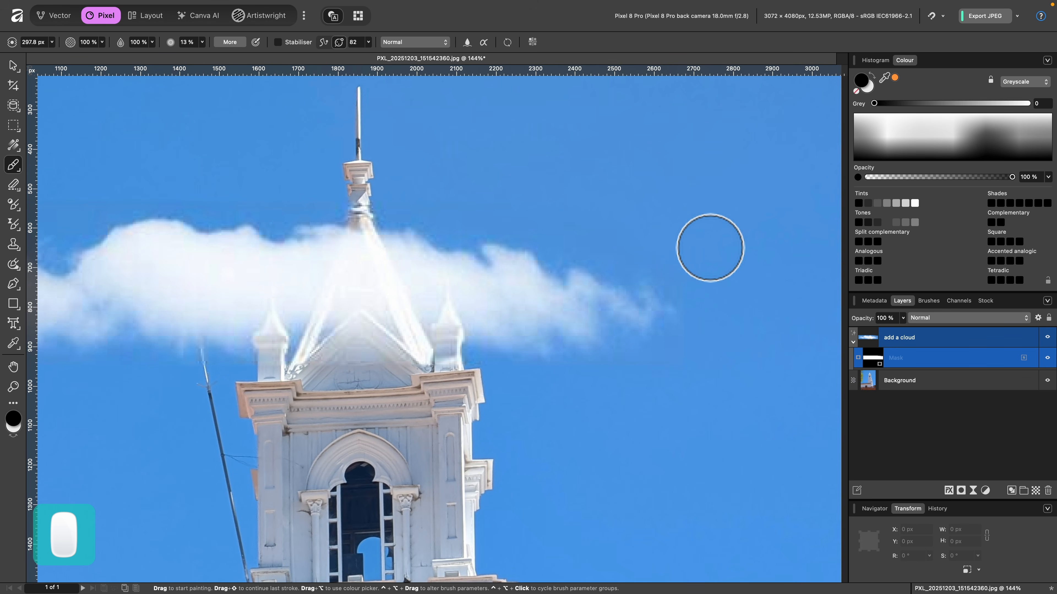
Step: Paint black on the mask around the cloud's outline to hide the visible edges of the generated sky patch
{"action": "scroll", "coordinate": [718, 256], "scroll_direction": "down", "scroll_amount": 2}
{"action": "scroll", "coordinate": [583, 215], "scroll_direction": "down", "scroll_amount": 2}
{"action": "scroll", "coordinate": [479, 215], "scroll_direction": "up", "scroll_amount": 4}
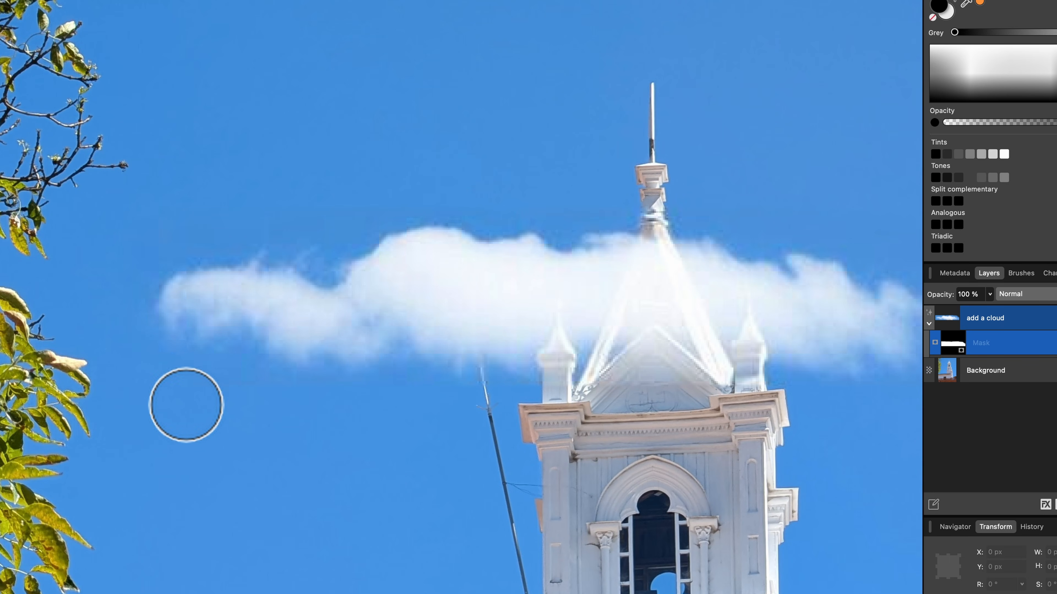
{"action": "scroll", "coordinate": [421, 434], "scroll_direction": "down", "scroll_amount": 3}
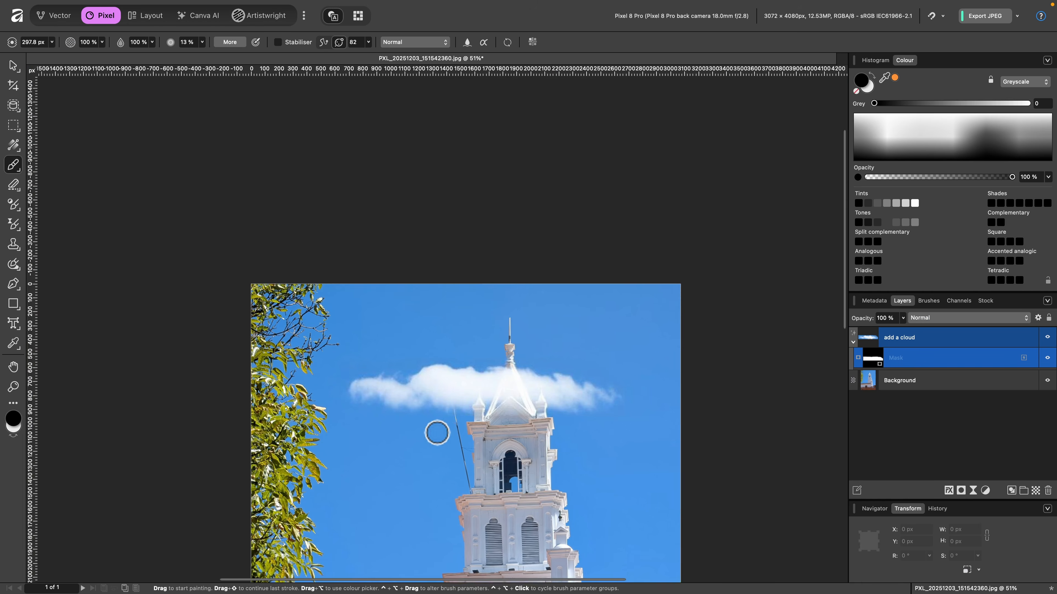
{"action": "scroll", "coordinate": [548, 398], "scroll_direction": "down", "scroll_amount": 3}
{"action": "scroll", "coordinate": [548, 398], "scroll_direction": "right", "scroll_amount": 2}
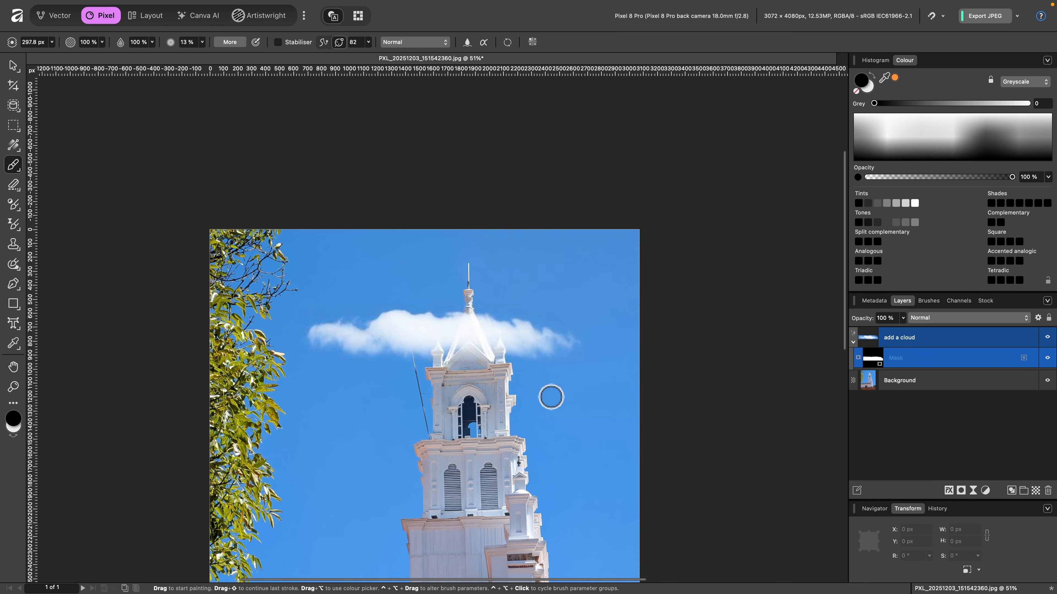
{"action": "scroll", "coordinate": [551, 398], "scroll_direction": "up", "scroll_amount": 3}
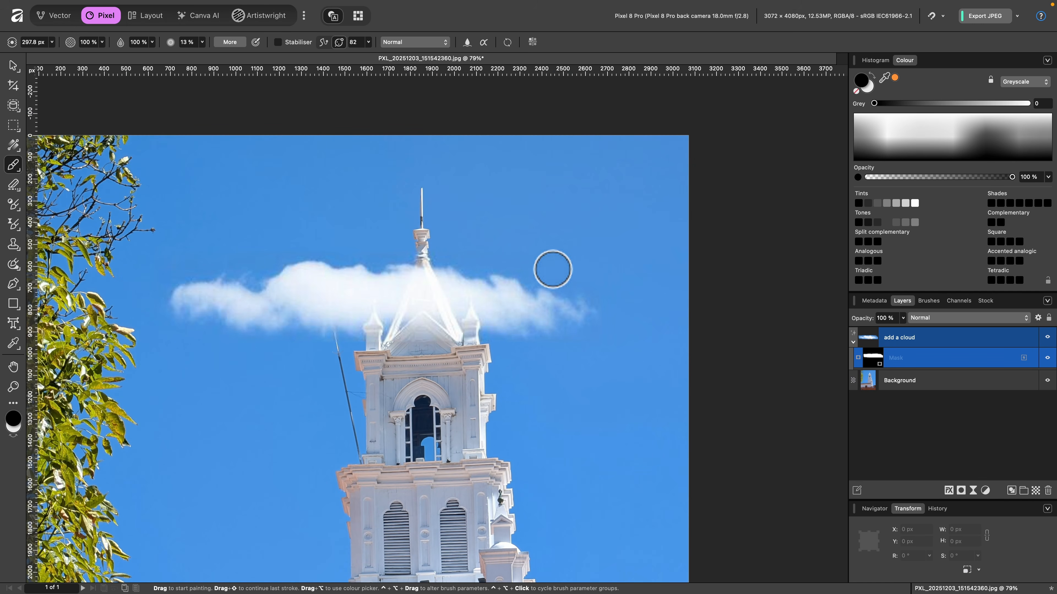
{"action": "scroll", "coordinate": [553, 269], "scroll_direction": "up", "scroll_amount": 3}
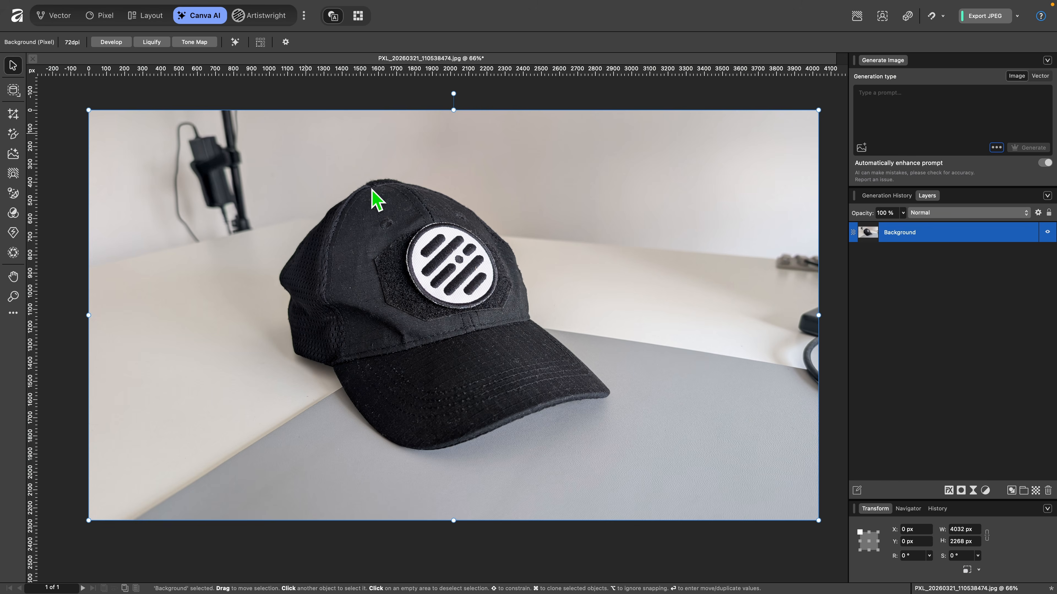
Step: Start a Generative Fill on the black cap photo with the prompt "Mini cat leaning on the cap"
{"action": "left_click", "coordinate": [13, 134]}
{"action": "left_click_drag", "start_coordinate": [708, 425], "coordinate": [642, 191]}
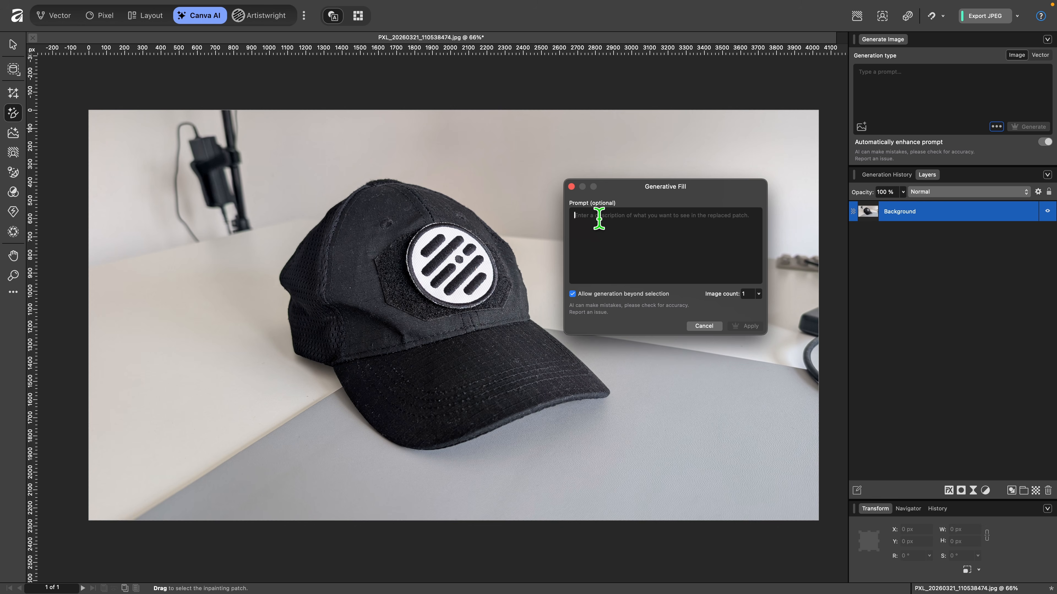
{"action": "type", "text": "Mini cat leaning on the cap"}
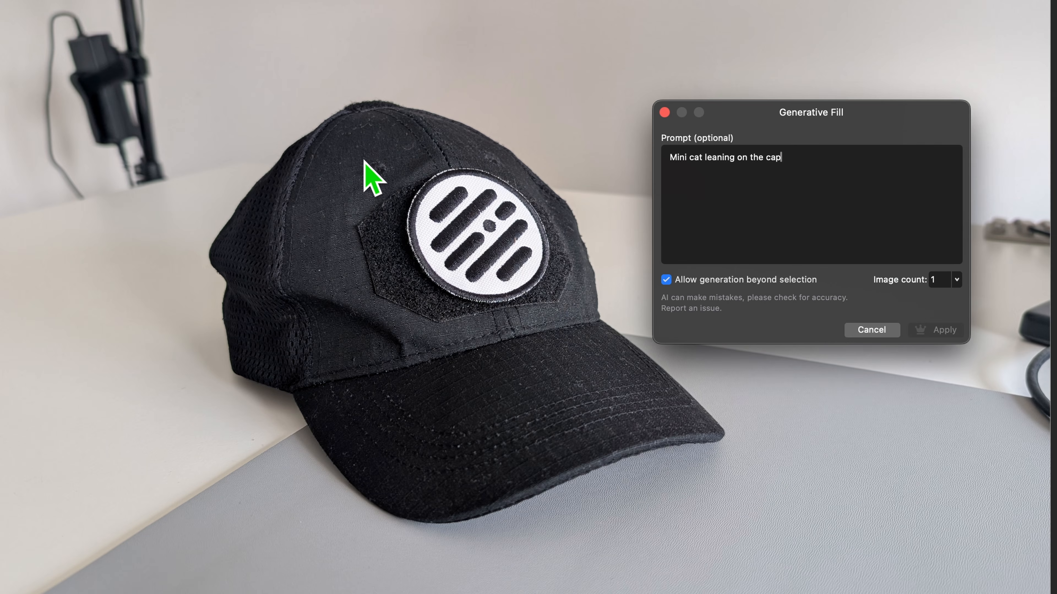
Step: Outline a rounded freehand patch beside the cap's crown, just above the brim, and generate the fill in it
{"action": "scroll", "coordinate": [463, 229], "scroll_direction": "right", "scroll_amount": 3}
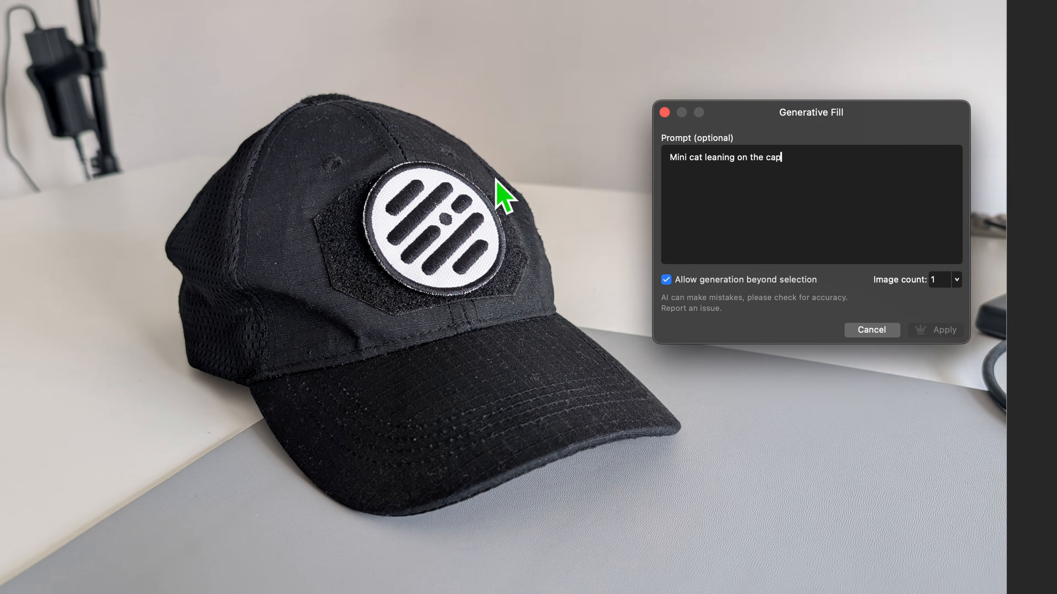
{"action": "scroll", "coordinate": [495, 178], "scroll_direction": "right", "scroll_amount": 3}
{"action": "left_click", "coordinate": [395, 175]}
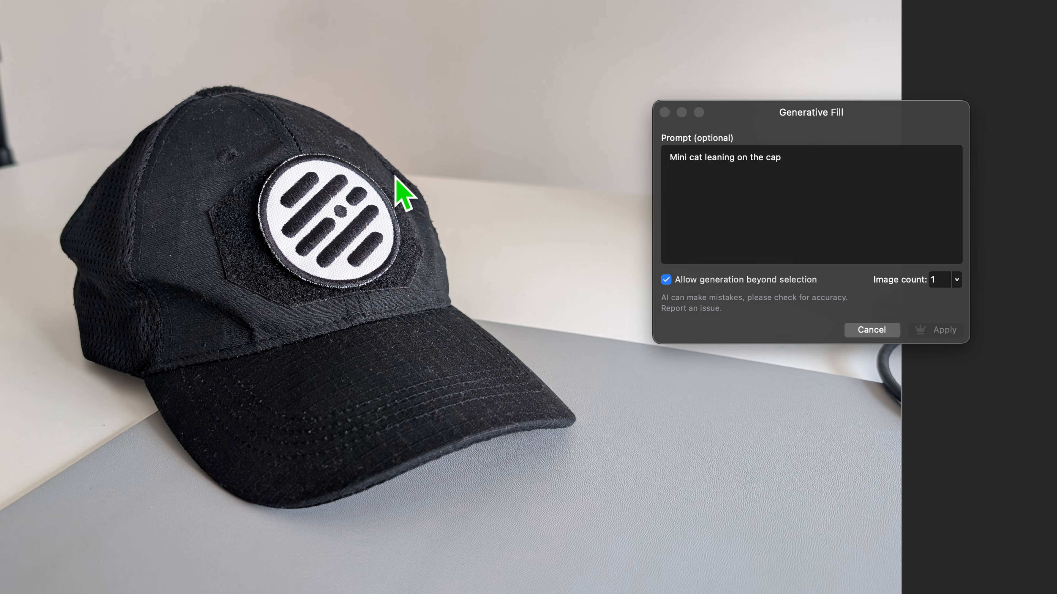
{"action": "mouse_move", "coordinate": [395, 176]}
{"action": "left_mouse_down"}
{"action": "mouse_move", "coordinate": [524, 168]}
{"action": "mouse_move", "coordinate": [536, 245]}
{"action": "mouse_move", "coordinate": [515, 292]}
{"action": "mouse_move", "coordinate": [484, 306]}
{"action": "mouse_move", "coordinate": [413, 257]}
{"action": "left_mouse_up"}
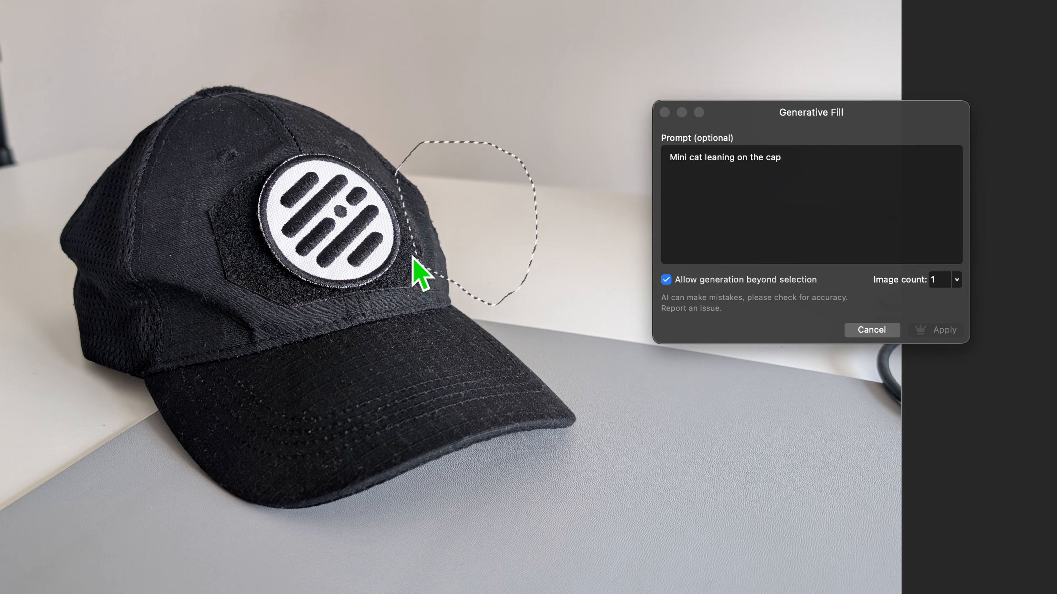
{"action": "left_click", "coordinate": [939, 333]}
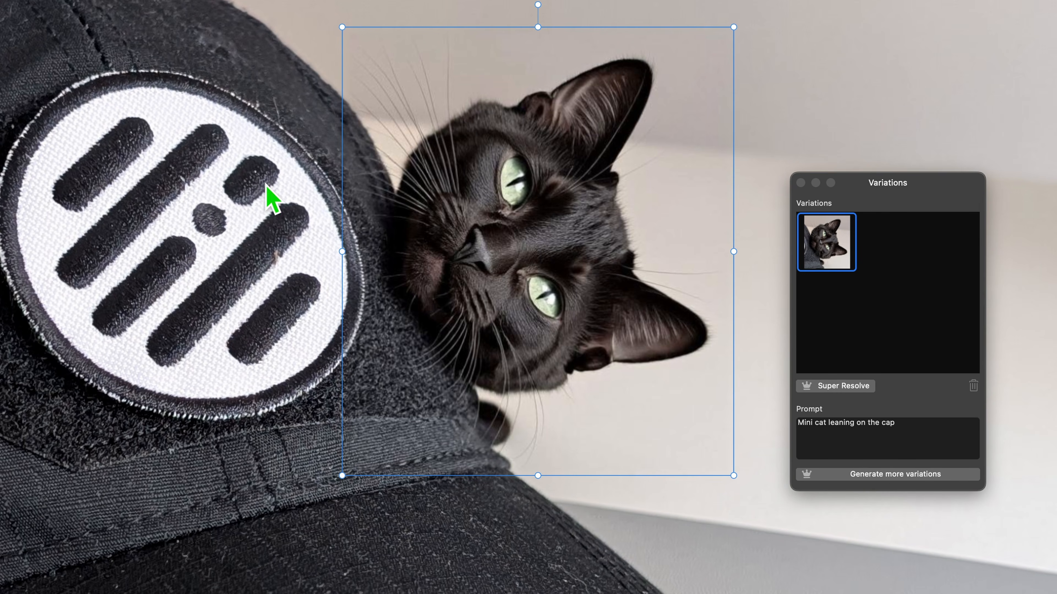
{"action": "scroll", "coordinate": [454, 221], "scroll_direction": "down", "scroll_amount": 5}
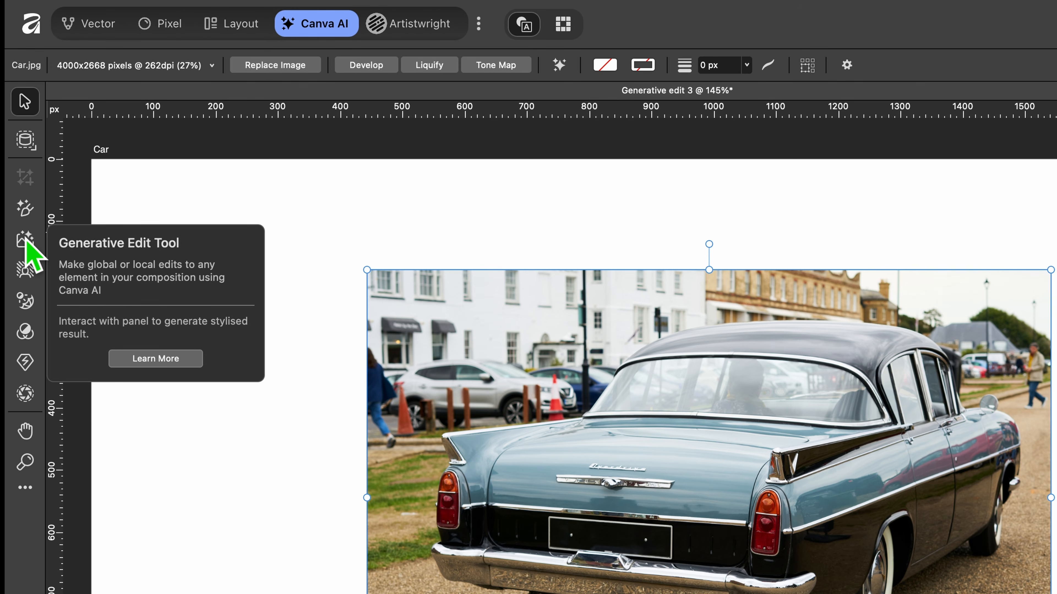
Step: Apply a Generative Edit to the Car.jpg image with the prompt "Make it snow" and Automatic transparency, and inspect the result
{"action": "left_click", "coordinate": [25, 240]}
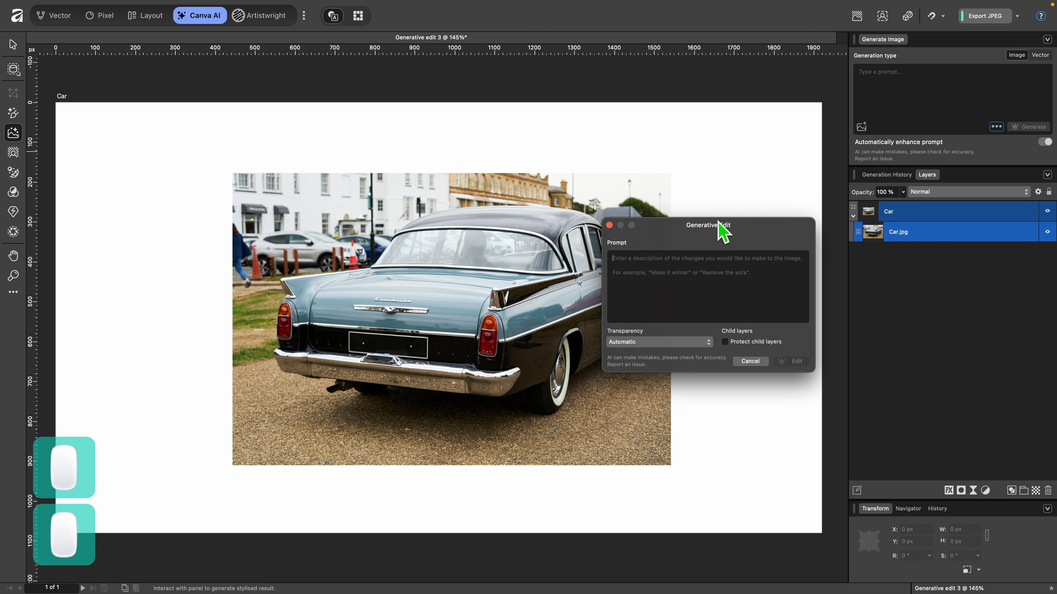
{"action": "left_click_drag", "start_coordinate": [719, 223], "coordinate": [720, 209]}
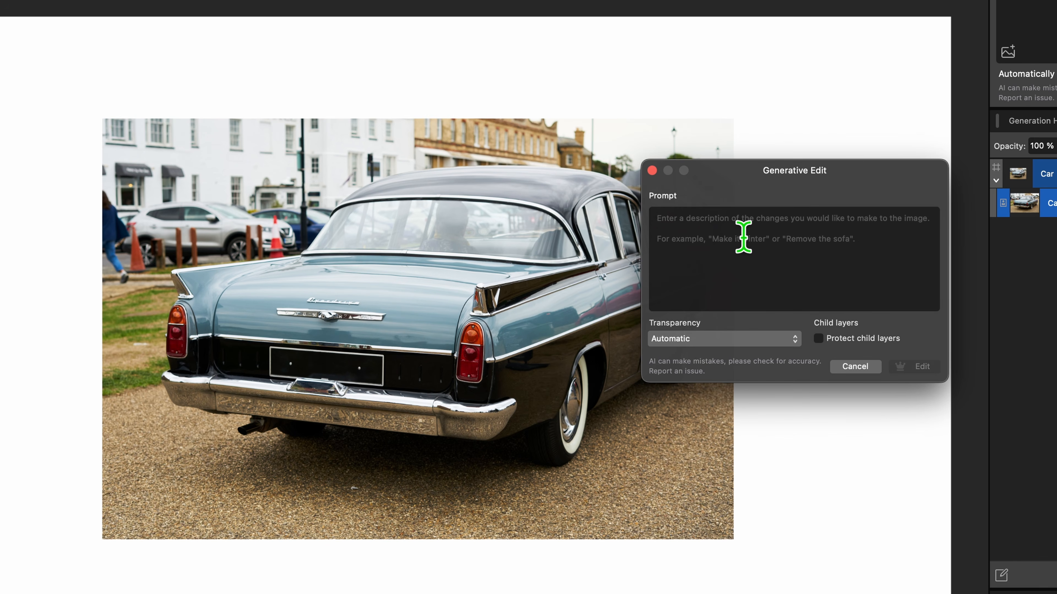
{"action": "type", "text": "Make it snow"}
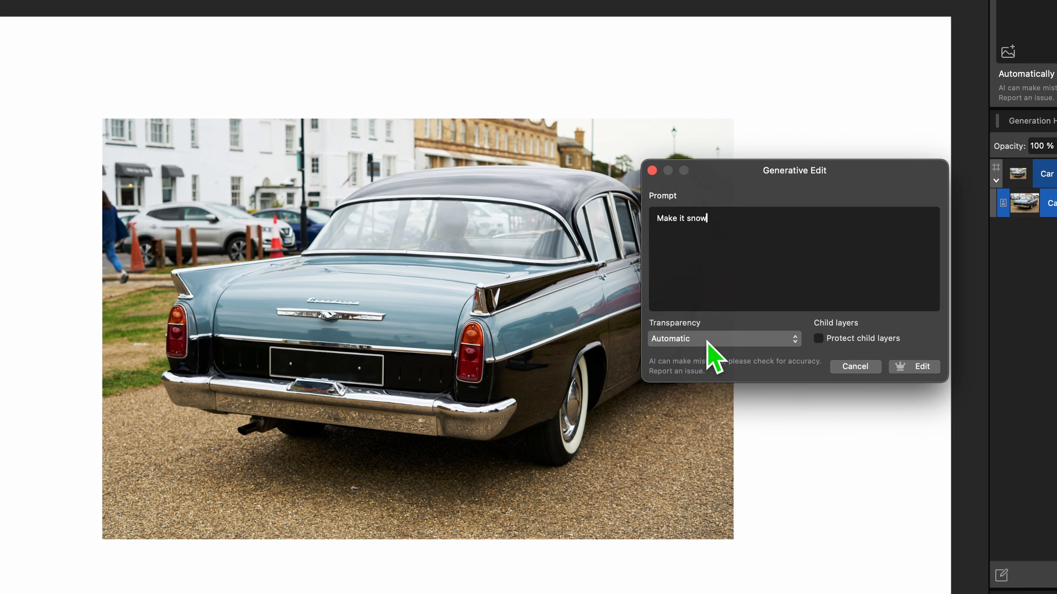
{"action": "left_click", "coordinate": [722, 338]}
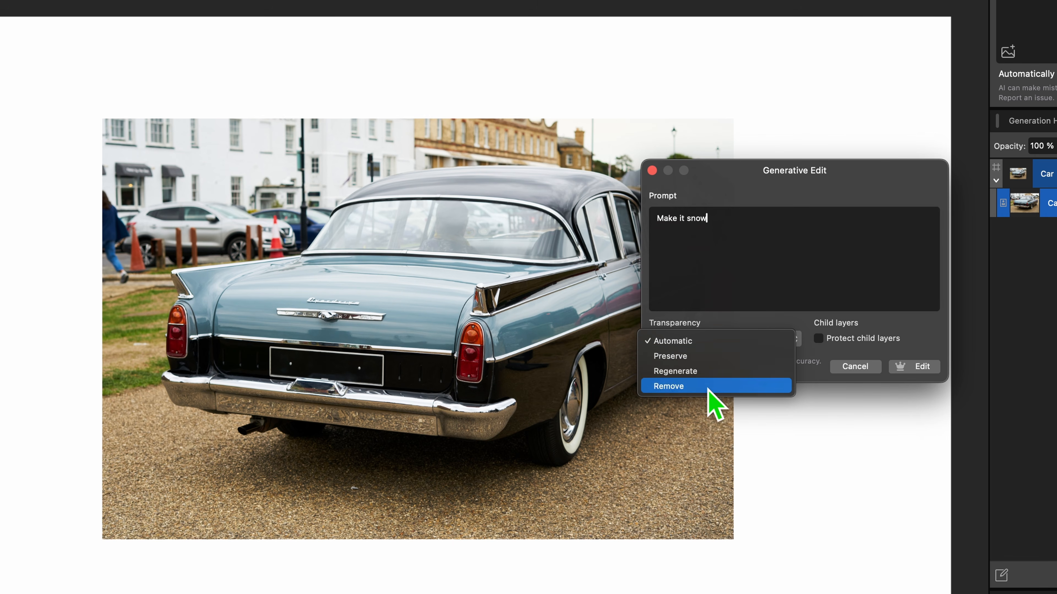
{"action": "left_click", "coordinate": [733, 315]}
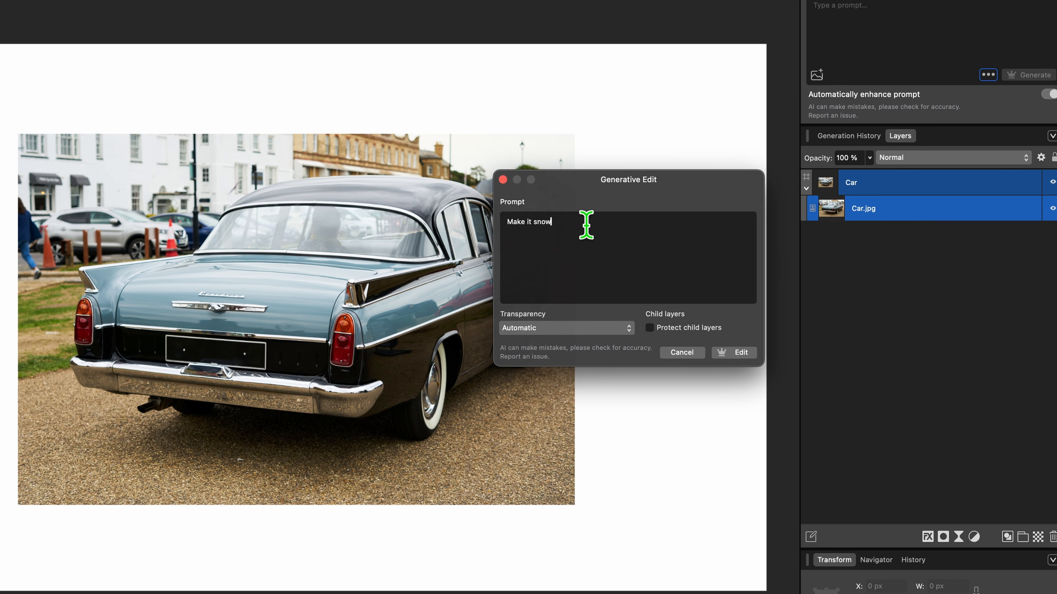
{"action": "left_click", "coordinate": [732, 354]}
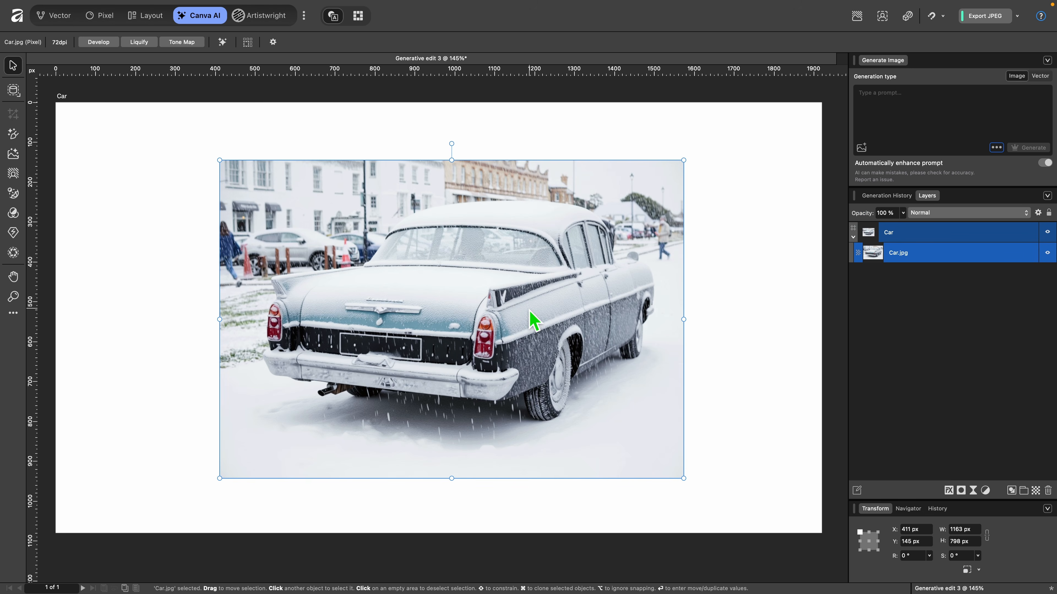
{"action": "scroll", "coordinate": [534, 320], "scroll_direction": "up", "scroll_amount": 5}
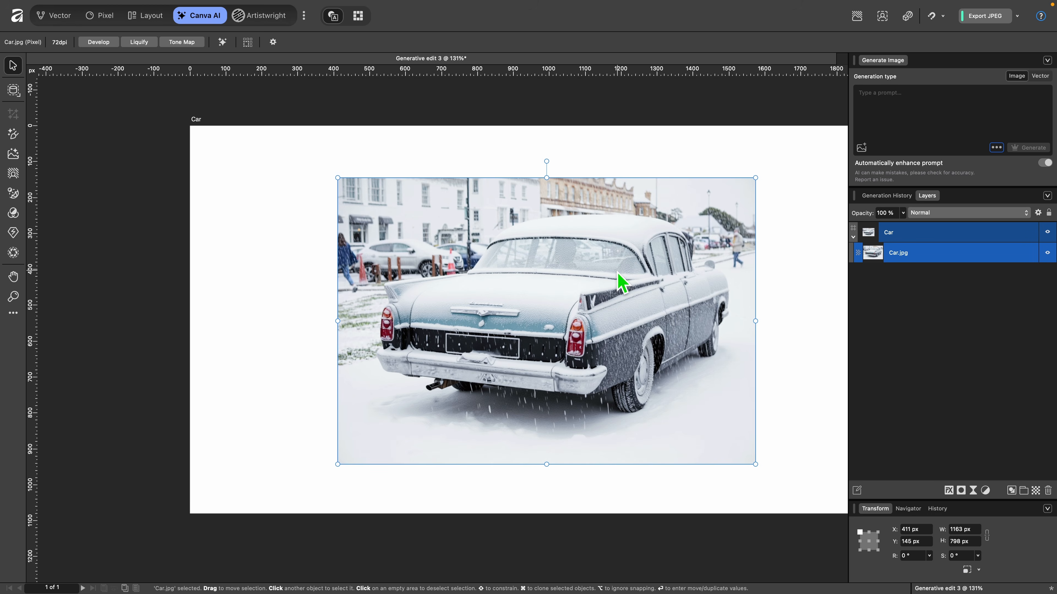
{"action": "scroll", "coordinate": [619, 276], "scroll_direction": "up", "scroll_amount": 4}
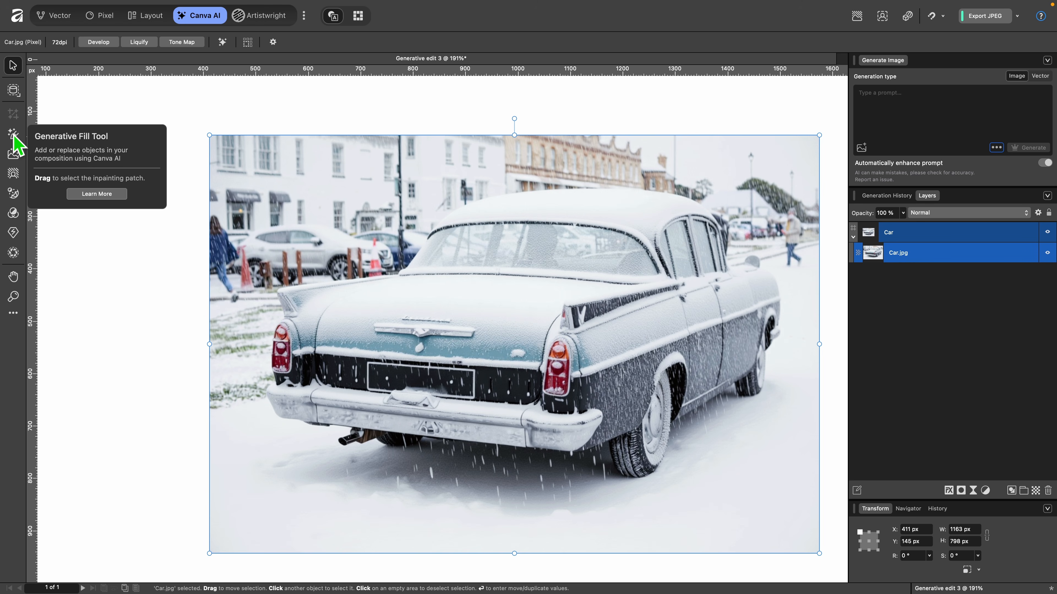
{"action": "key", "text": "super+0"}
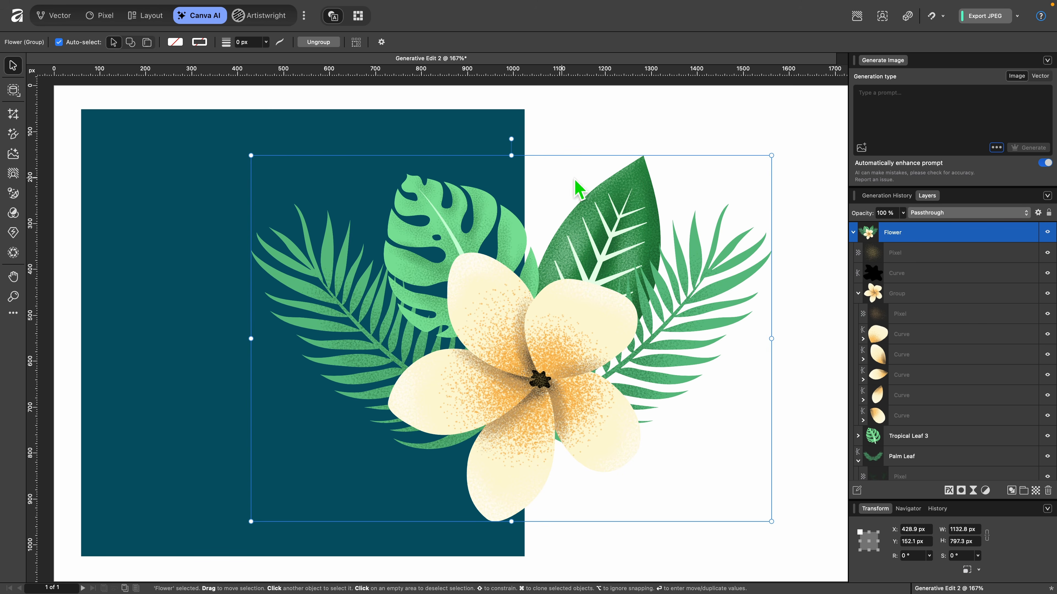
Step: Examine how the tropical flower artwork is built by selecting one petal curve inside the Flower group and revealing its nested pixel layer
{"action": "mouse_move", "coordinate": [602, 270]}
{"action": "left_mouse_down"}
{"action": "mouse_move", "coordinate": [578, 257]}
{"action": "mouse_move", "coordinate": [634, 278]}
{"action": "mouse_move", "coordinate": [596, 272]}
{"action": "left_mouse_up"}
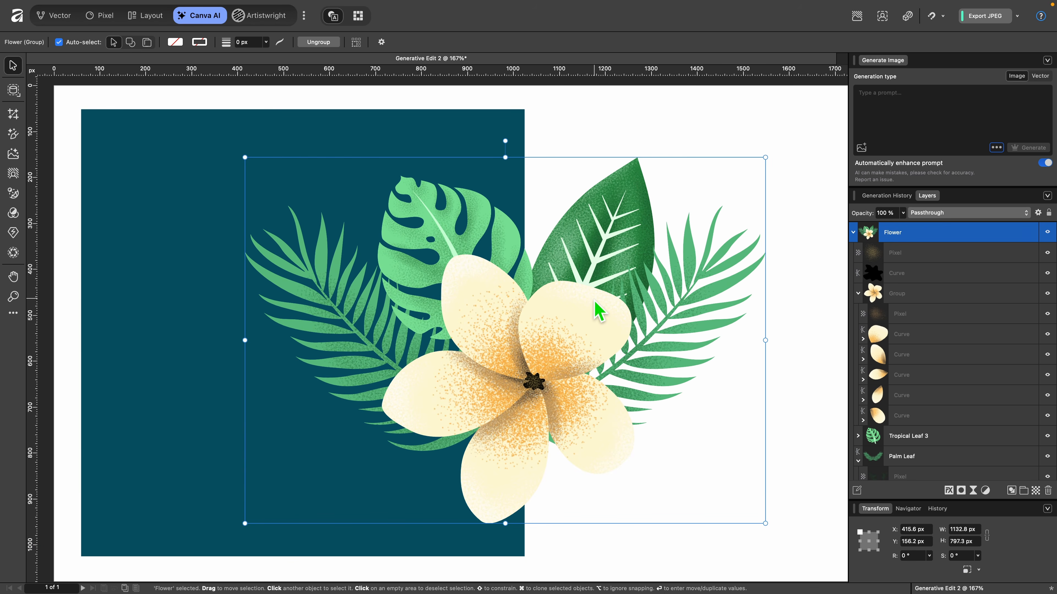
{"action": "scroll", "coordinate": [594, 300], "scroll_direction": "up", "scroll_amount": 5}
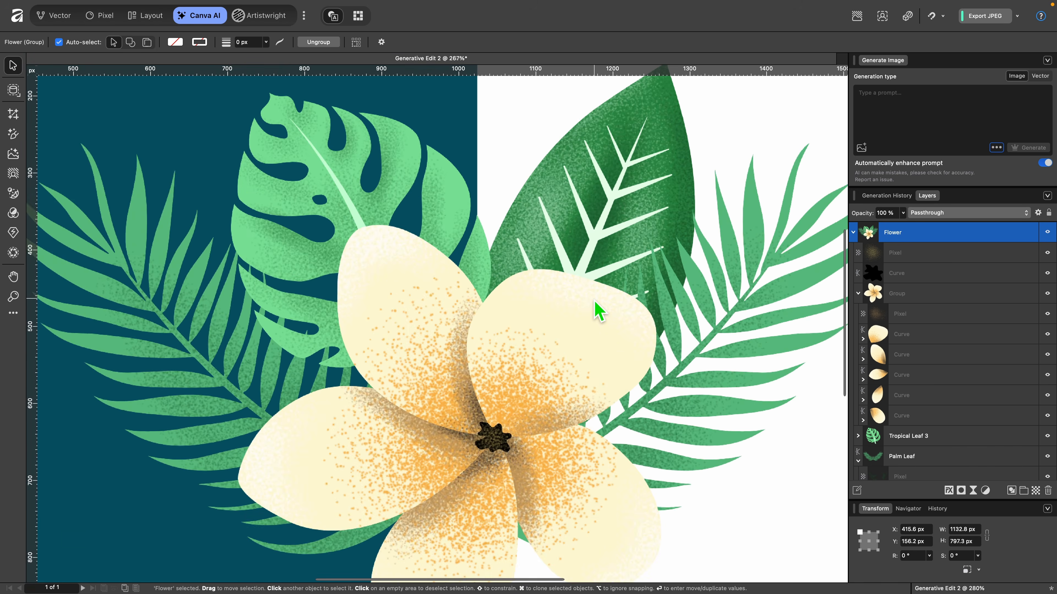
{"action": "double_click", "coordinate": [594, 300]}
{"action": "left_click", "coordinate": [598, 310]}
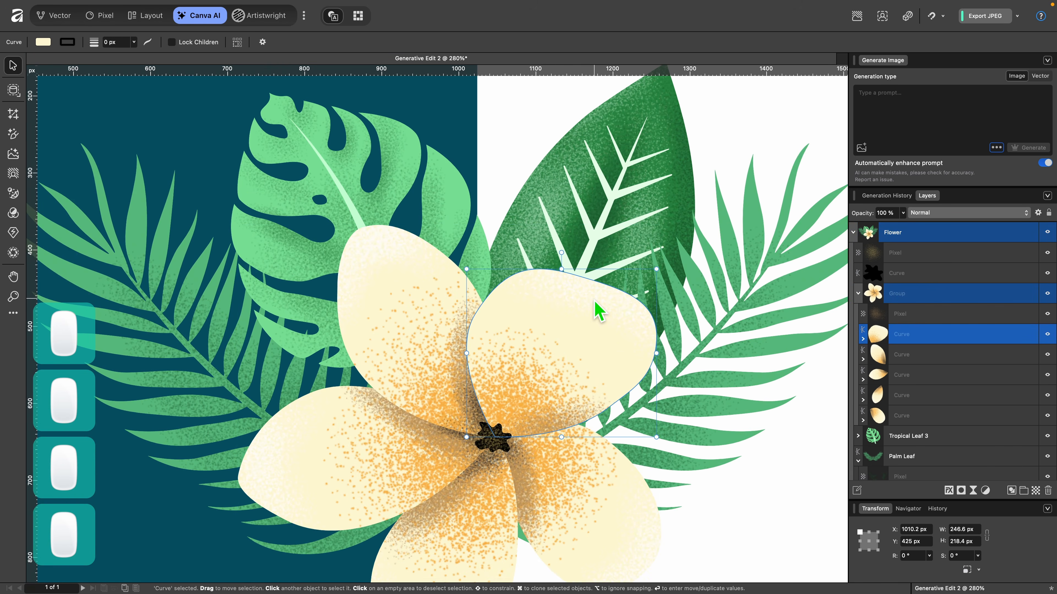
{"action": "scroll", "coordinate": [596, 306], "scroll_direction": "up", "scroll_amount": 3}
{"action": "scroll", "coordinate": [950, 350], "scroll_direction": "down", "scroll_amount": 2}
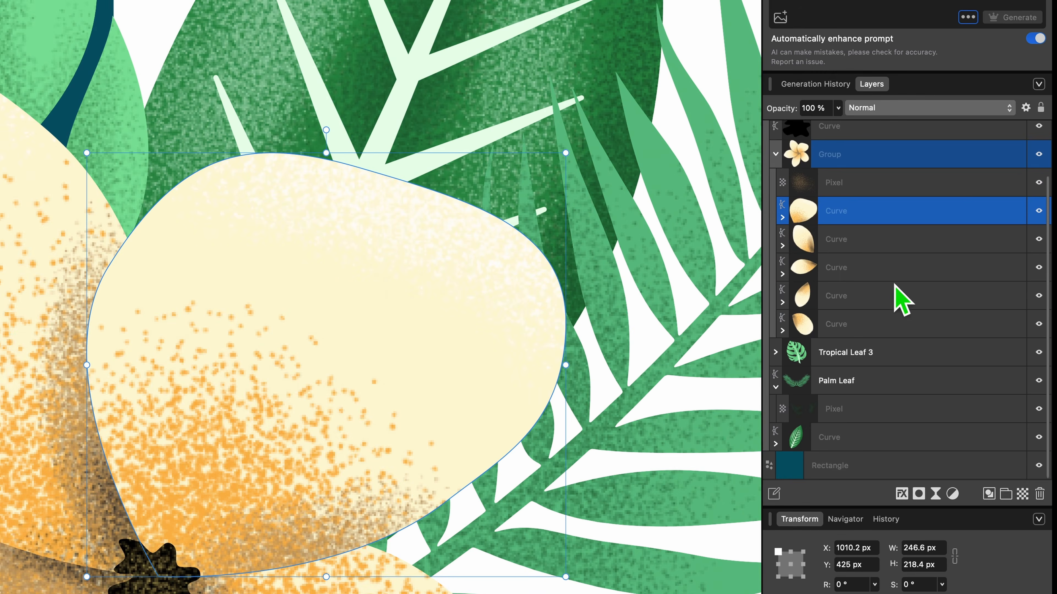
{"action": "left_click", "coordinate": [782, 215]}
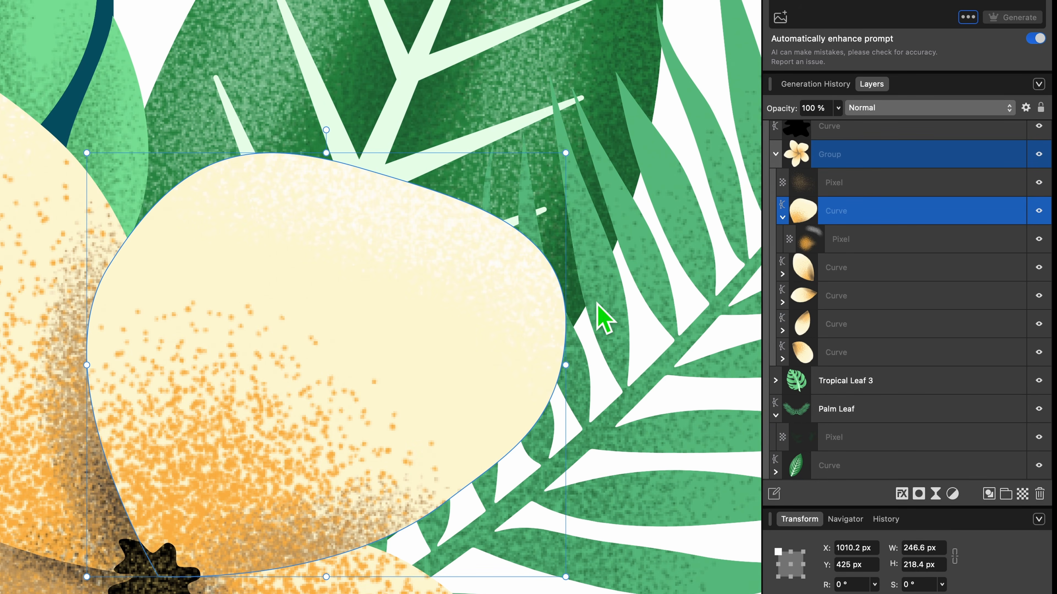
{"action": "scroll", "coordinate": [356, 333], "scroll_direction": "down", "scroll_amount": 4}
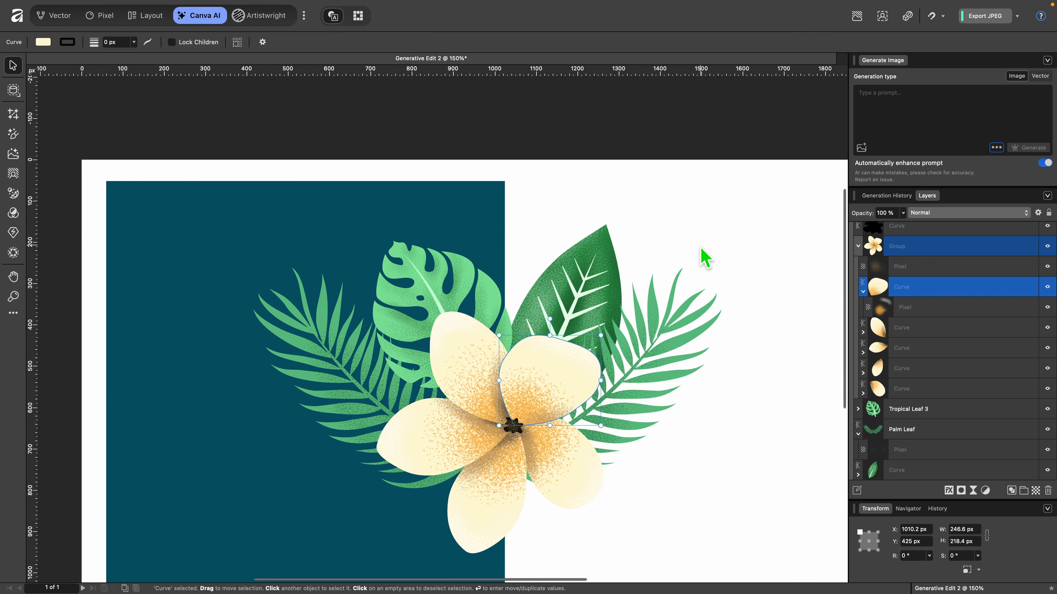
Step: Apply a Generative Edit to the whole Flower group with the prompt "Make it realistic" and Preserve transparency
{"action": "left_click", "coordinate": [699, 251]}
{"action": "left_click", "coordinate": [645, 288]}
{"action": "mouse_move", "coordinate": [648, 296]}
{"action": "left_mouse_down"}
{"action": "mouse_move", "coordinate": [572, 304]}
{"action": "mouse_move", "coordinate": [692, 298]}
{"action": "mouse_move", "coordinate": [652, 302]}
{"action": "mouse_move", "coordinate": [650, 293]}
{"action": "left_mouse_up"}
{"action": "scroll", "coordinate": [650, 293], "scroll_direction": "down", "scroll_amount": 4}
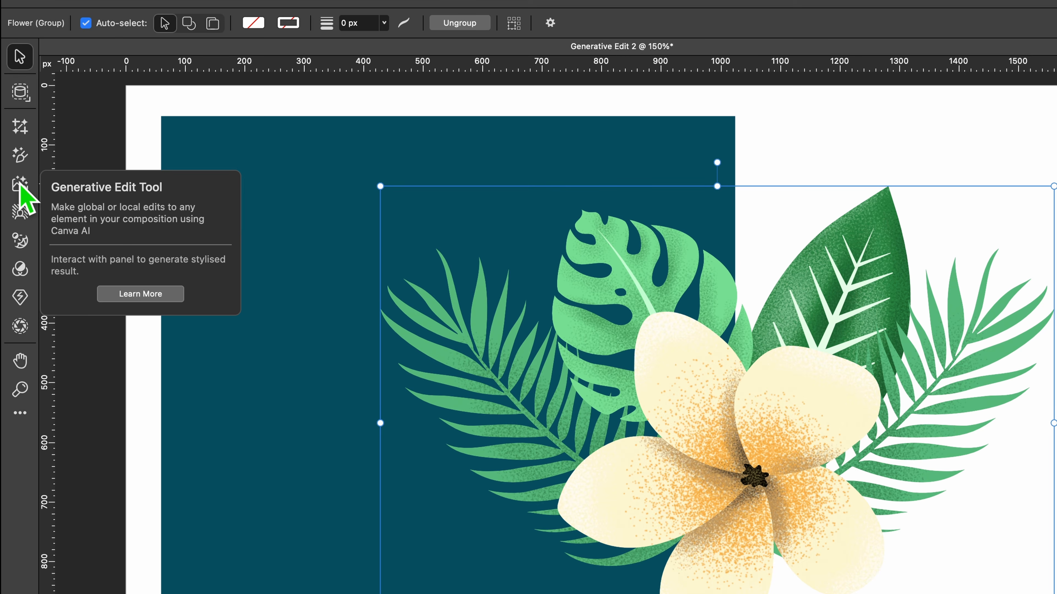
{"action": "left_click", "coordinate": [20, 185]}
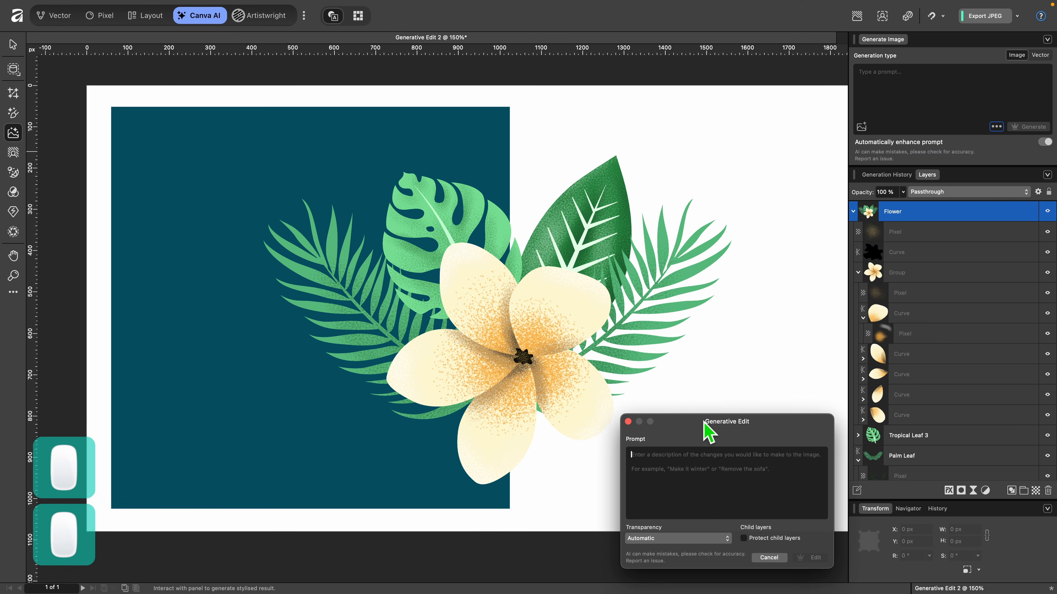
{"action": "left_click_drag", "start_coordinate": [703, 432], "coordinate": [713, 283]}
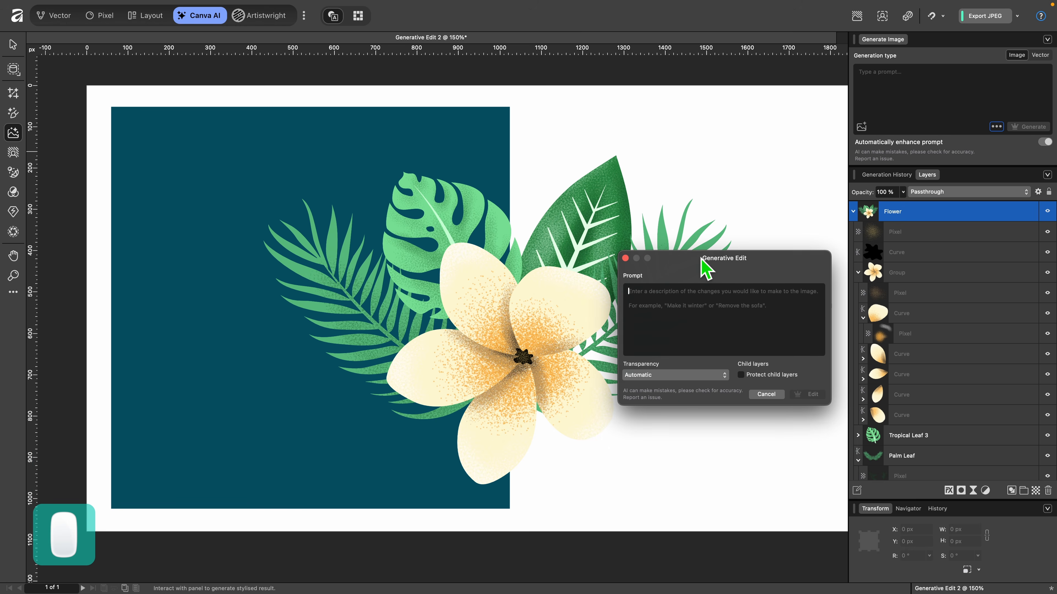
{"action": "type", "text": "Make it realistic"}
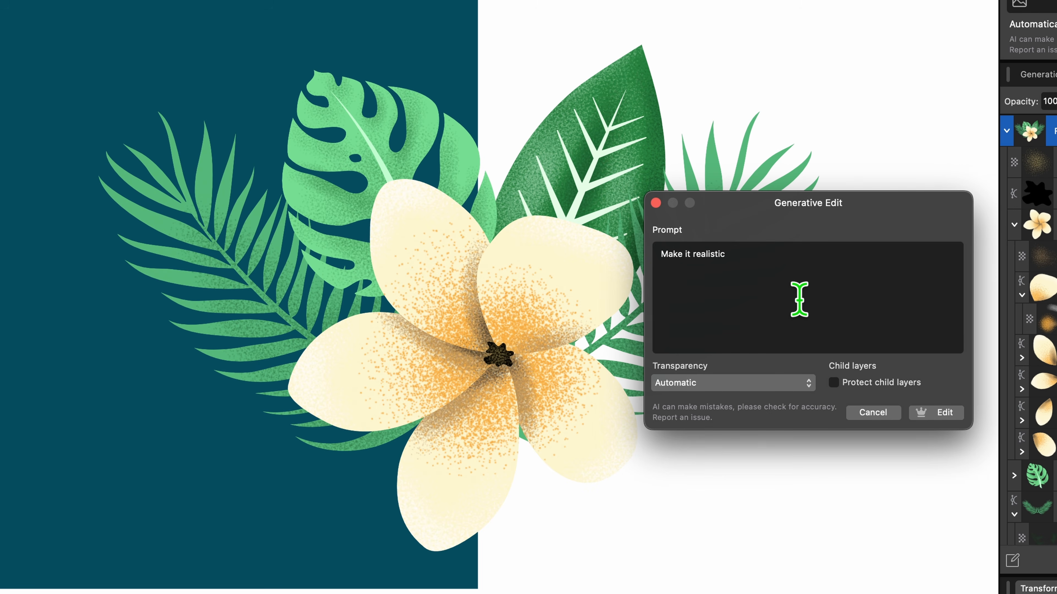
{"action": "left_click", "coordinate": [736, 384]}
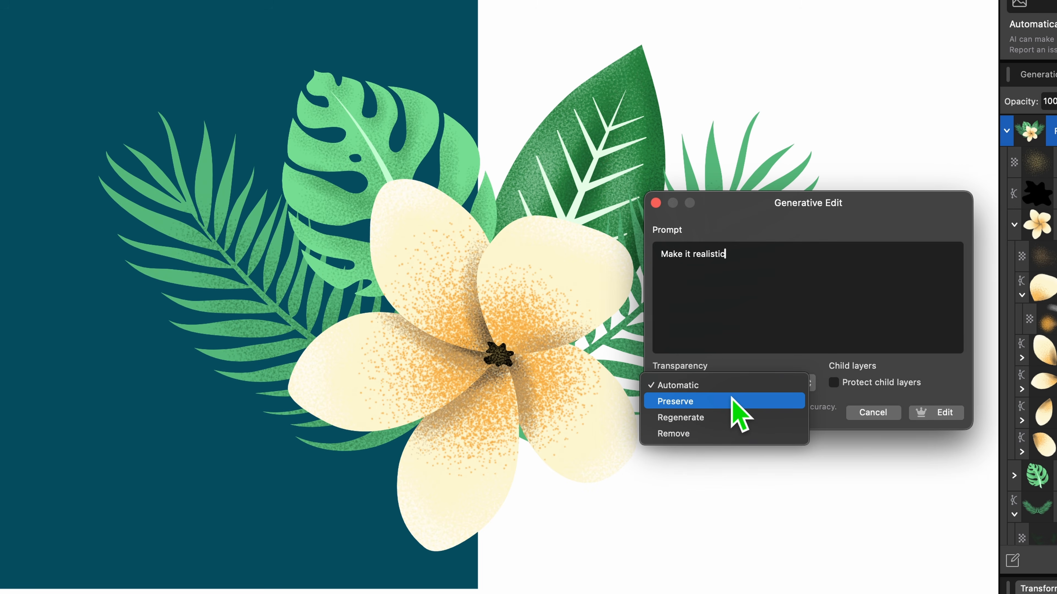
{"action": "left_click", "coordinate": [739, 412]}
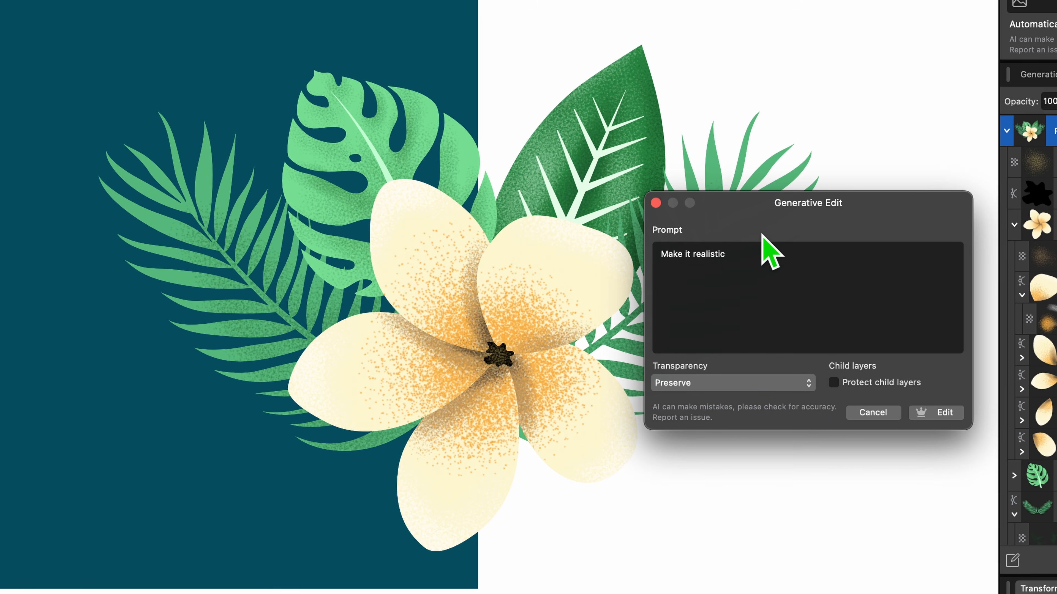
{"action": "left_click", "coordinate": [938, 413]}
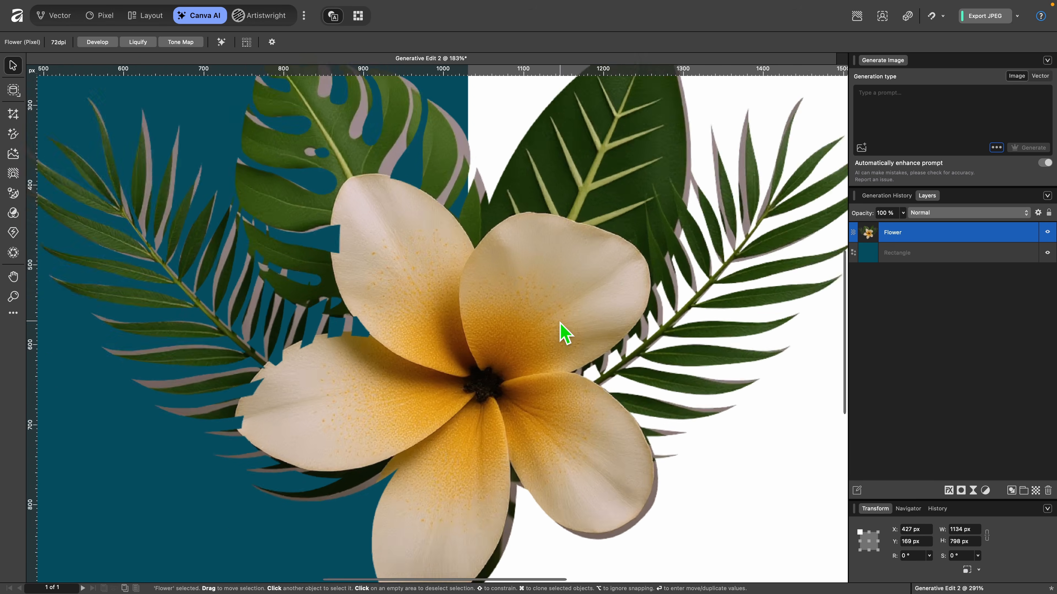
Step: Inspect the edges of the edited flower and leaves up close, and undo the Generative Edit
{"action": "scroll", "coordinate": [562, 329], "scroll_direction": "up", "scroll_amount": 5}
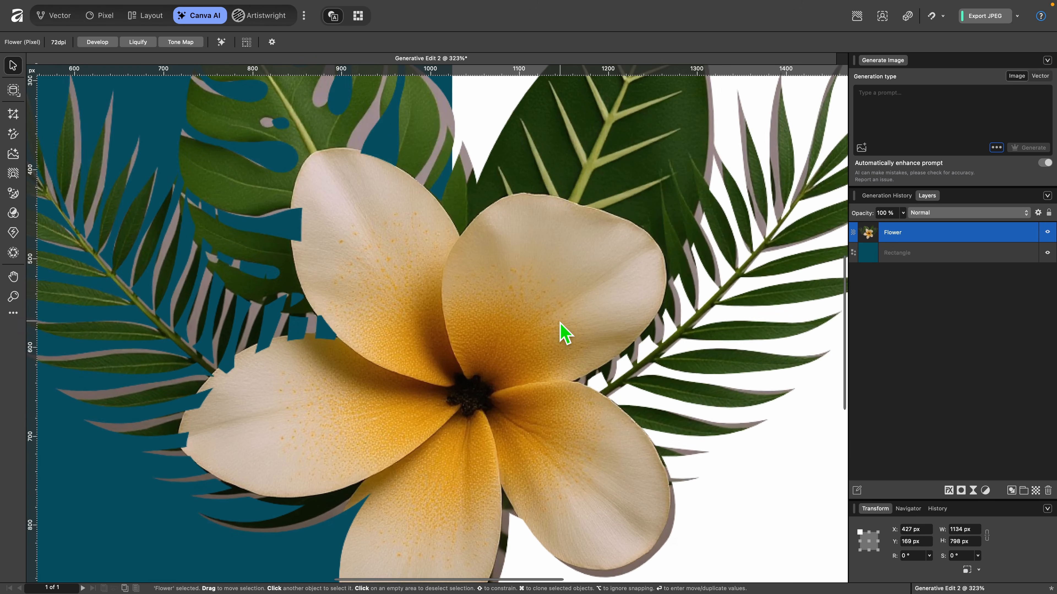
{"action": "scroll", "coordinate": [556, 349], "scroll_direction": "up", "scroll_amount": 10}
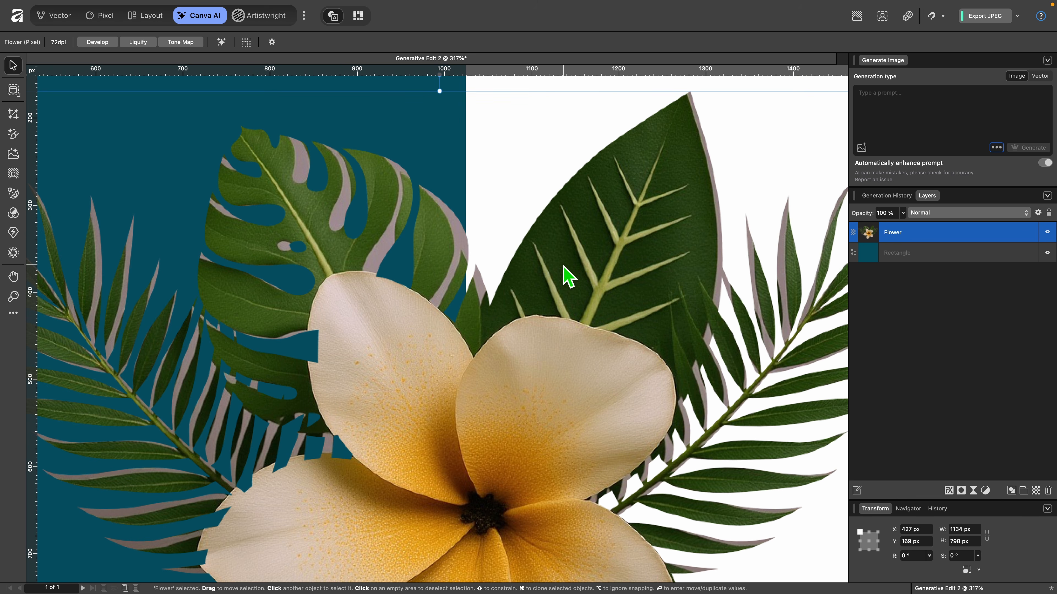
{"action": "scroll", "coordinate": [567, 276], "scroll_direction": "up", "scroll_amount": 3}
{"action": "scroll", "coordinate": [581, 263], "scroll_direction": "up", "scroll_amount": 3}
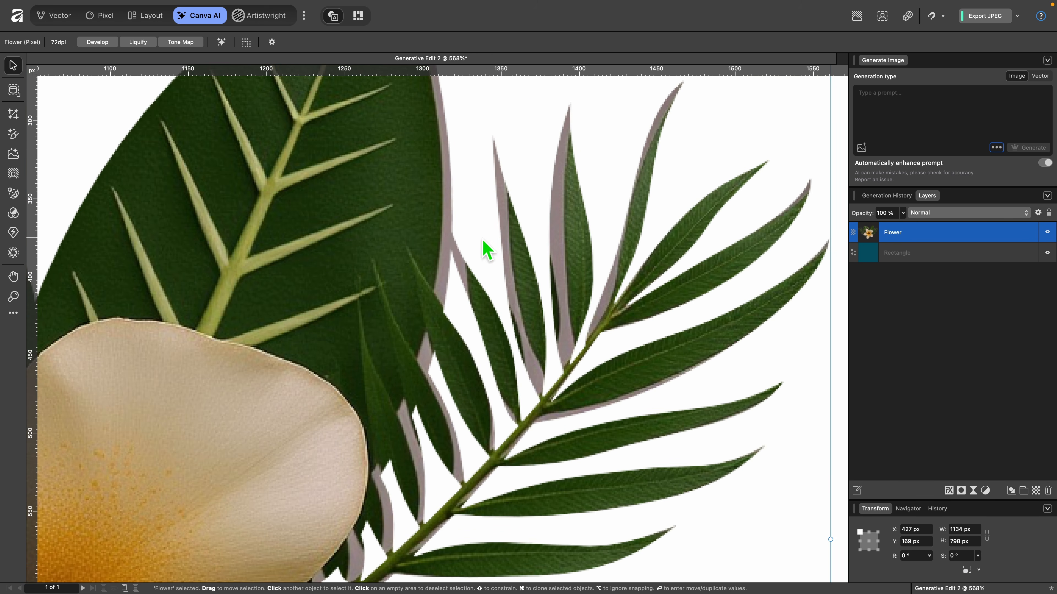
{"action": "scroll", "coordinate": [511, 246], "scroll_direction": "down", "scroll_amount": 5}
{"action": "scroll", "coordinate": [511, 246], "scroll_direction": "down", "scroll_amount": 1}
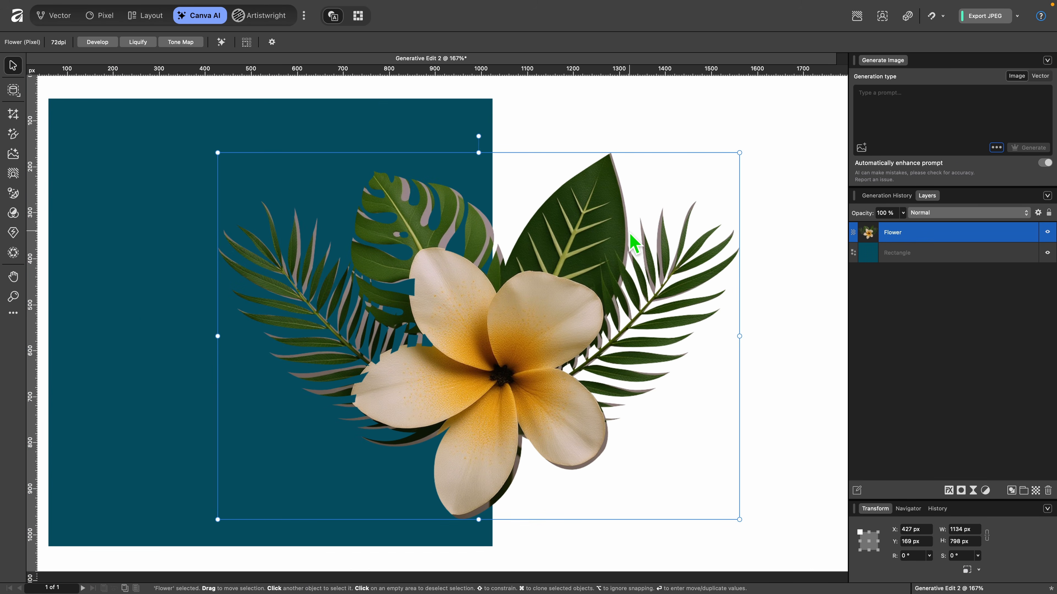
{"action": "key", "text": "super+z"}
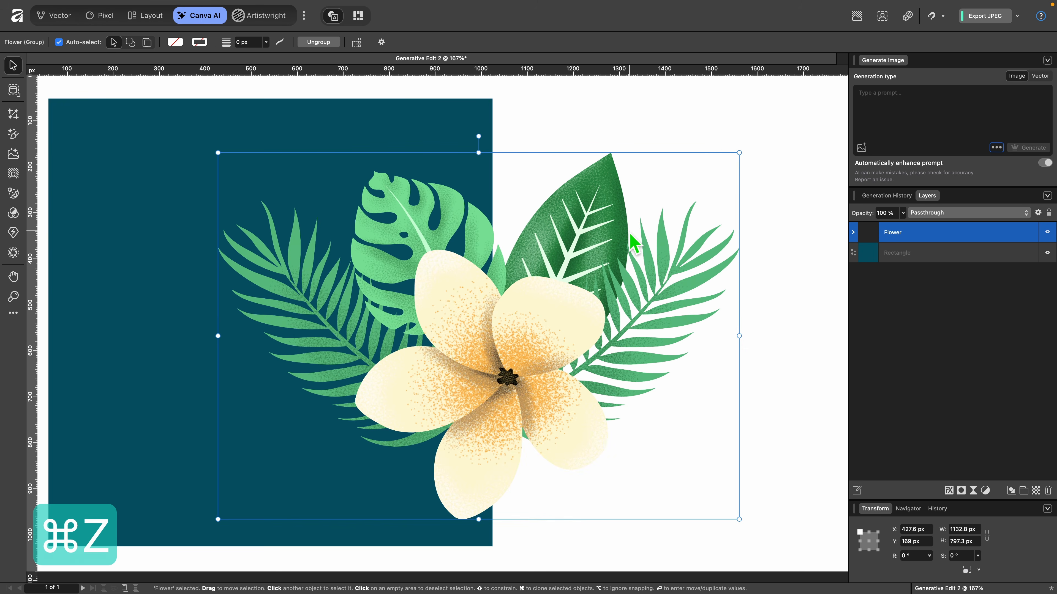
Step: Rasterise the Flower group into a single pixel layer
{"action": "right_click", "coordinate": [618, 269]}
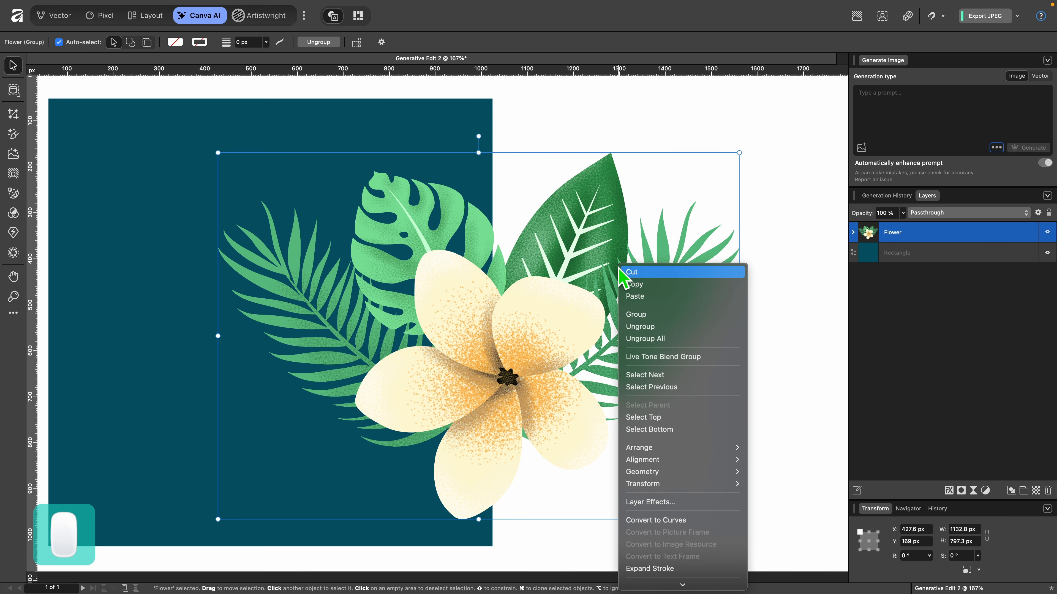
{"action": "scroll", "coordinate": [694, 520], "scroll_direction": "down", "scroll_amount": 3}
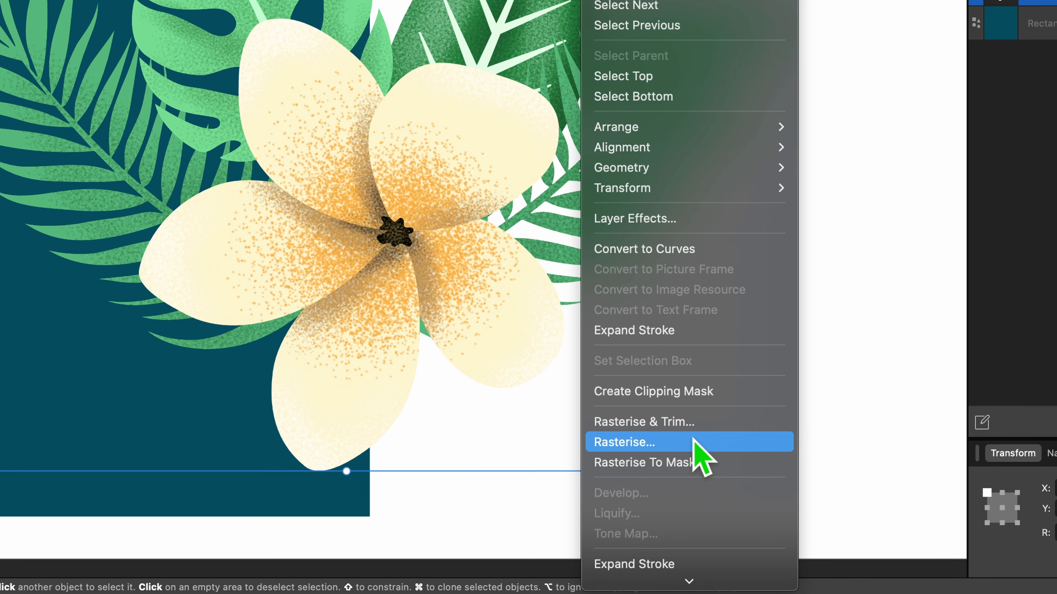
{"action": "left_click", "coordinate": [693, 502]}
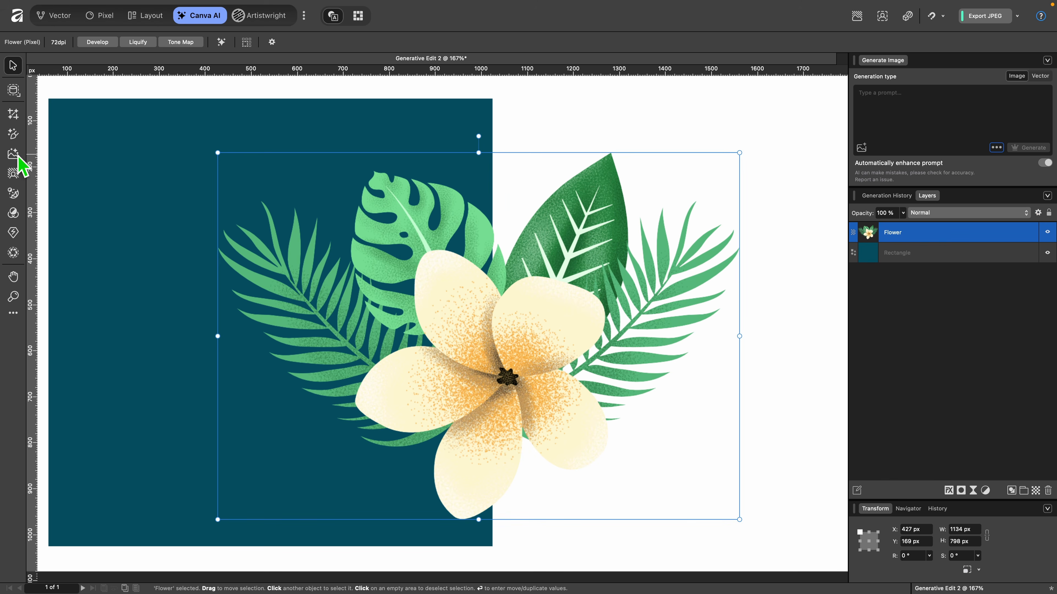
Step: Apply a Generative Edit to the rasterised Flower layer with the prompt "make it realistic" and Preserve transparency, and inspect the result
{"action": "left_click", "coordinate": [18, 158]}
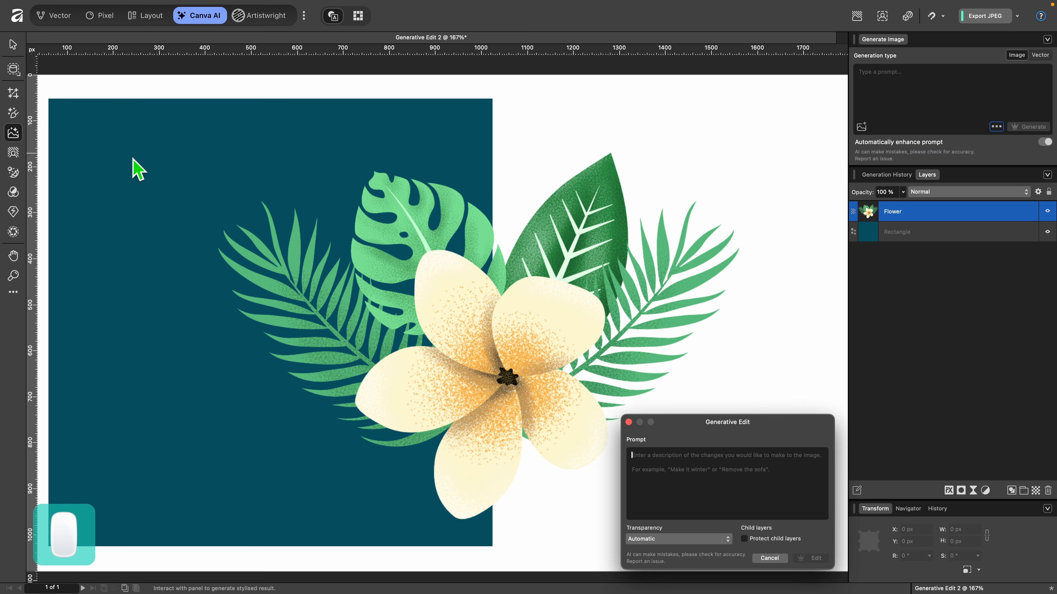
{"action": "type", "text": "make it realisti"}
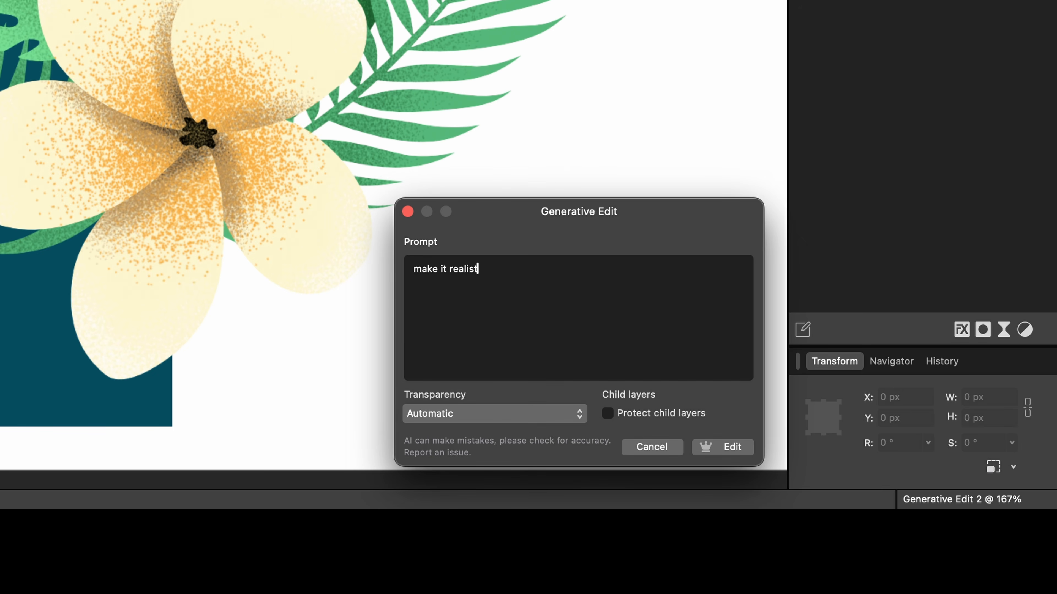
{"action": "type", "text": "c"}
{"action": "left_click", "coordinate": [527, 414]}
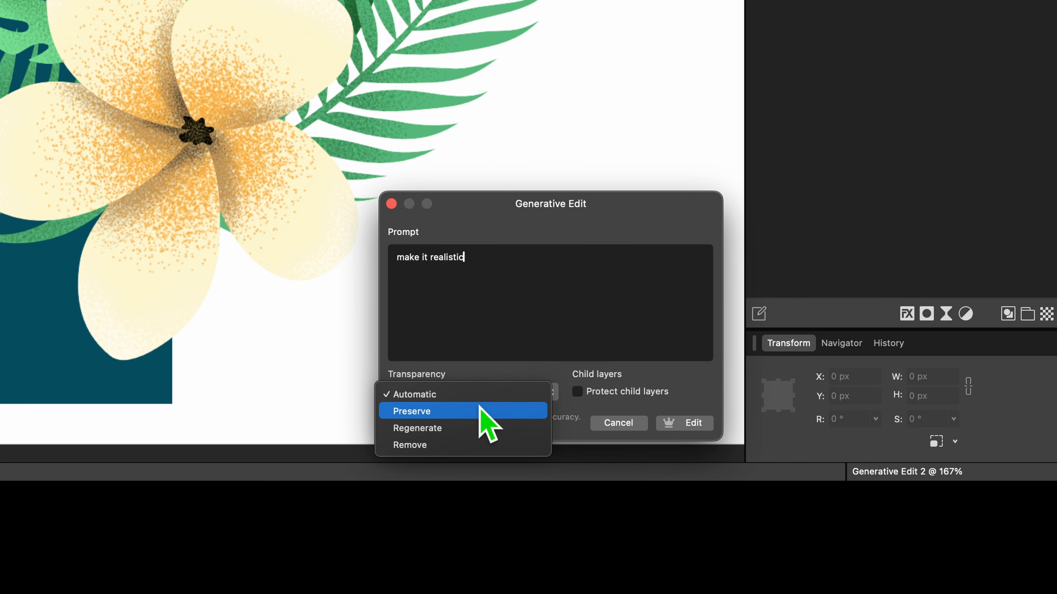
{"action": "left_click", "coordinate": [479, 410]}
{"action": "left_click_drag", "start_coordinate": [670, 207], "coordinate": [611, 67]}
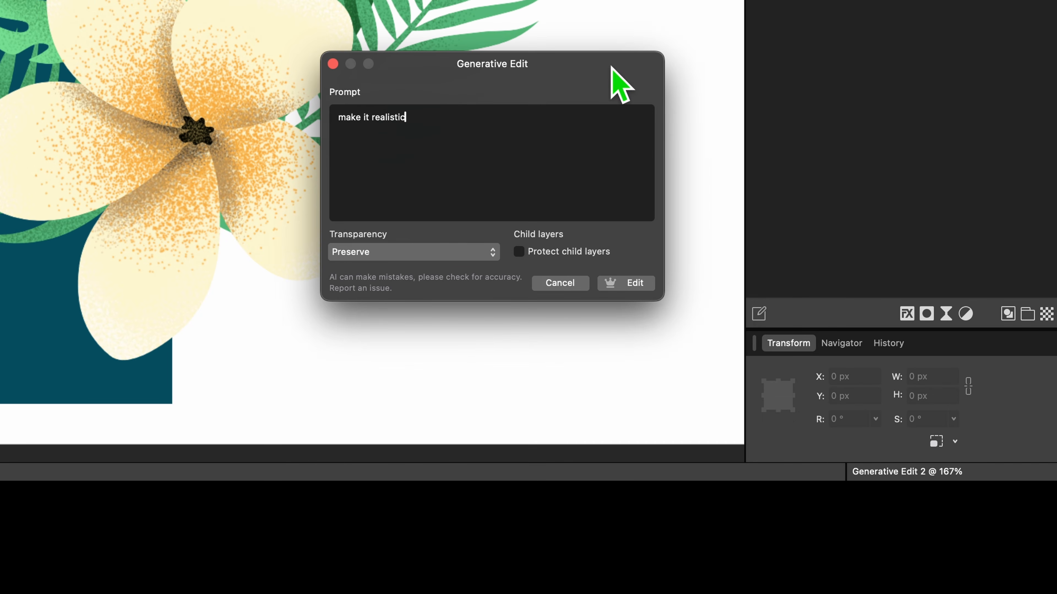
{"action": "left_click", "coordinate": [628, 285]}
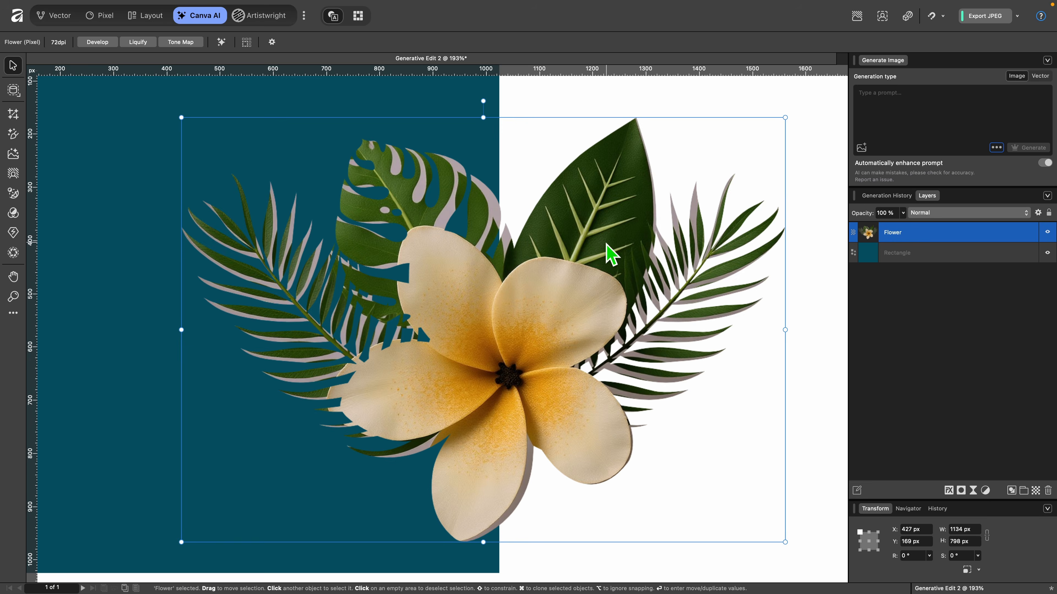
{"action": "scroll", "coordinate": [606, 245], "scroll_direction": "up", "scroll_amount": 5}
{"action": "scroll", "coordinate": [556, 337], "scroll_direction": "down", "scroll_amount": 5}
{"action": "scroll", "coordinate": [556, 338], "scroll_direction": "up", "scroll_amount": 4}
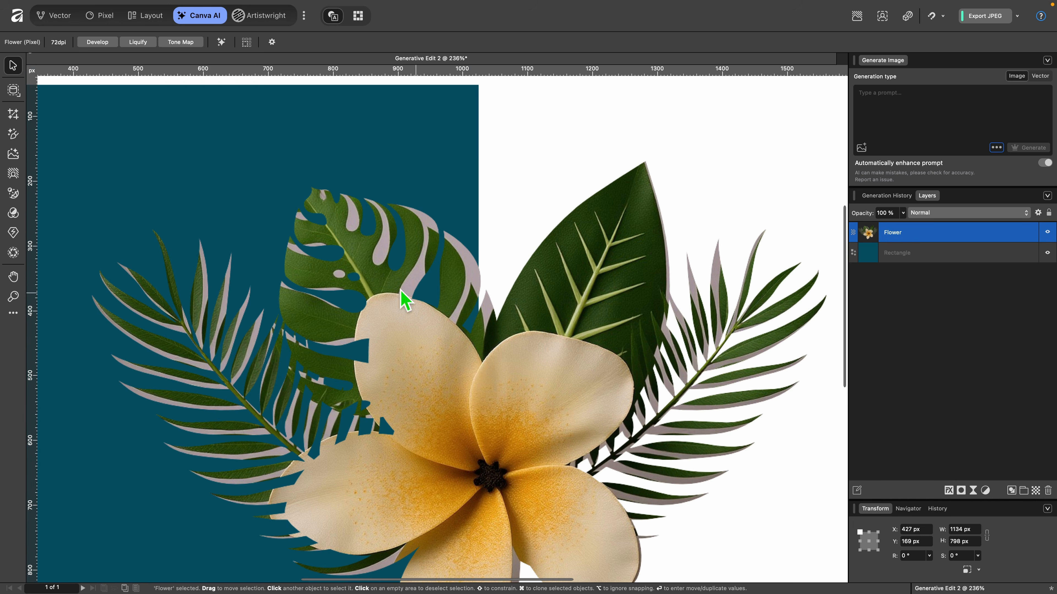
{"action": "scroll", "coordinate": [514, 335], "scroll_direction": "down", "scroll_amount": 3}
{"action": "scroll", "coordinate": [515, 335], "scroll_direction": "left", "scroll_amount": 1}
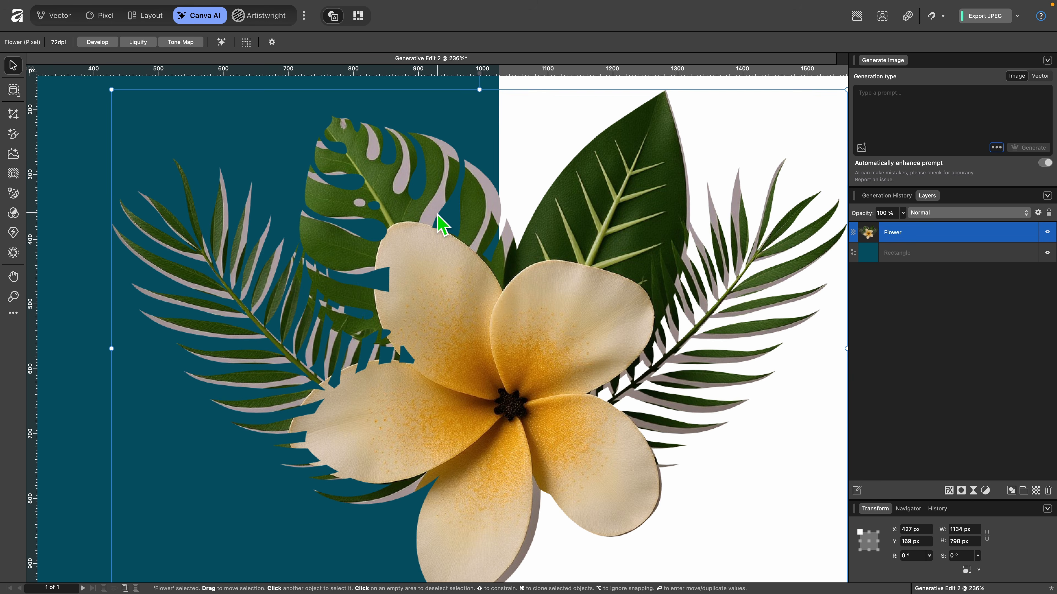
{"action": "scroll", "coordinate": [441, 225], "scroll_direction": "down", "scroll_amount": 2}
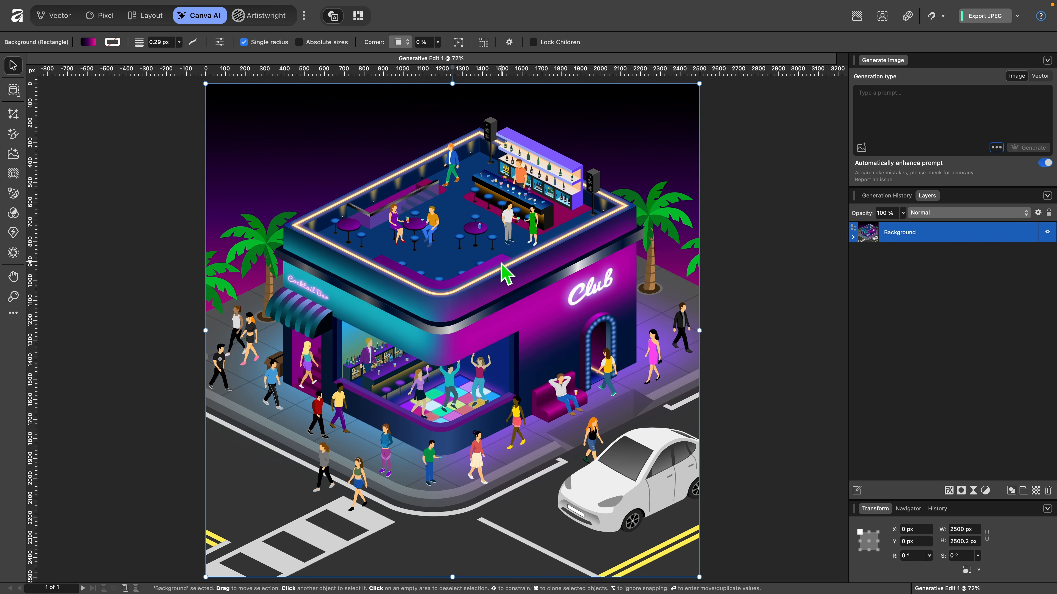
Step: Examine the isometric club illustration in the Generative Edit 1 document and the objects nested inside its Background layer
{"action": "scroll", "coordinate": [496, 239], "scroll_direction": "up", "scroll_amount": 5}
{"action": "scroll", "coordinate": [499, 237], "scroll_direction": "up", "scroll_amount": 3}
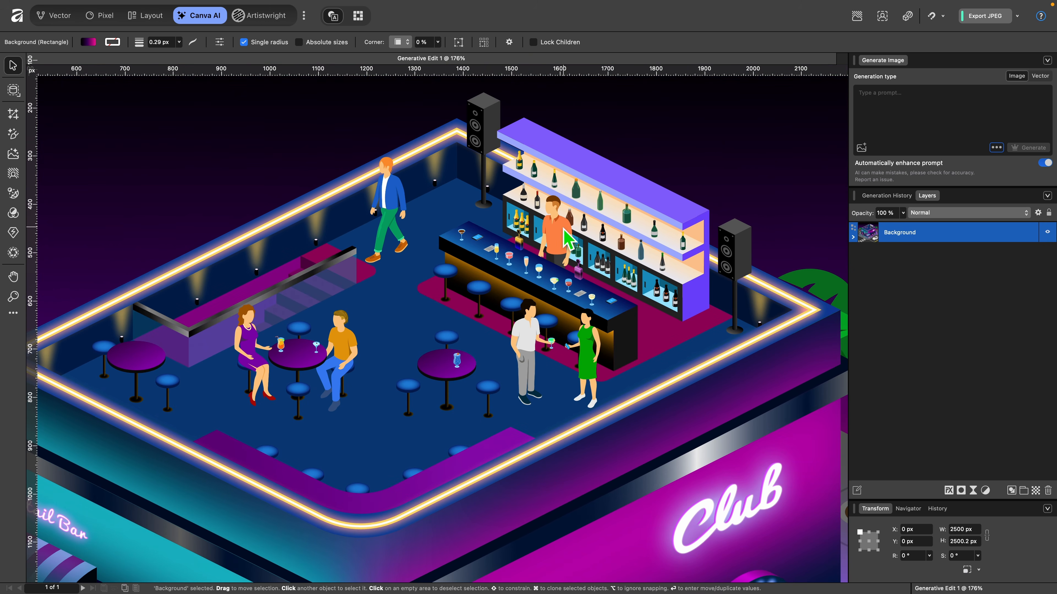
{"action": "scroll", "coordinate": [578, 237], "scroll_direction": "down", "scroll_amount": 6}
{"action": "scroll", "coordinate": [578, 238], "scroll_direction": "left", "scroll_amount": 4}
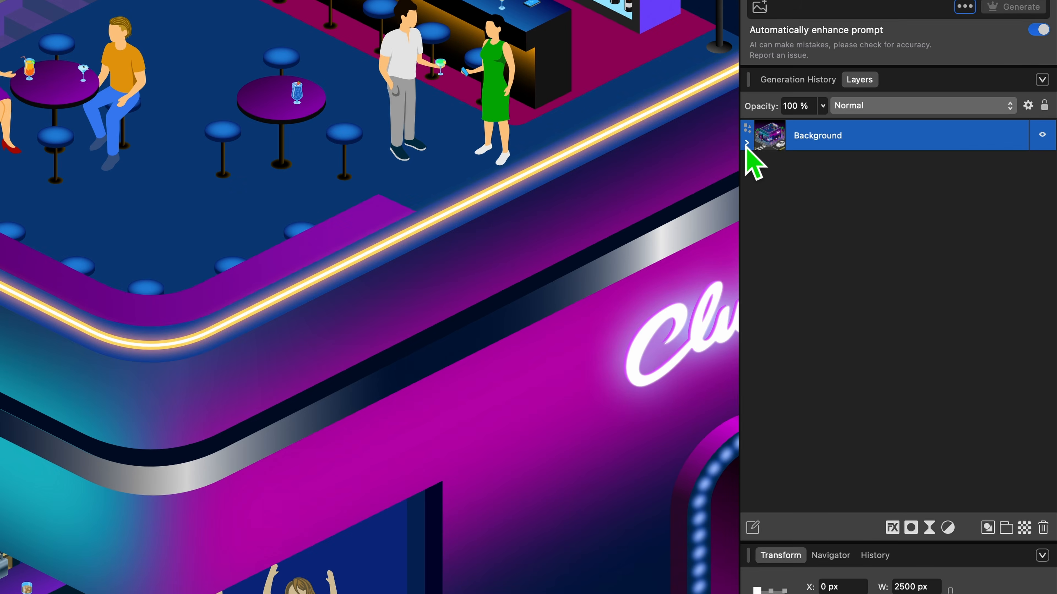
{"action": "left_click", "coordinate": [853, 237]}
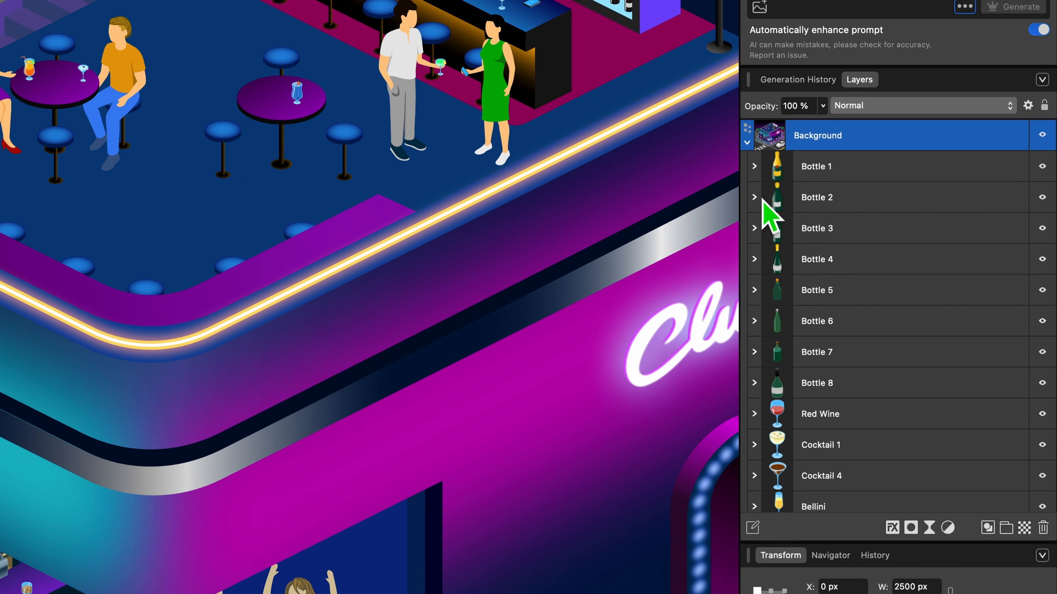
{"action": "left_click", "coordinate": [857, 273]}
{"action": "left_click", "coordinate": [755, 197]}
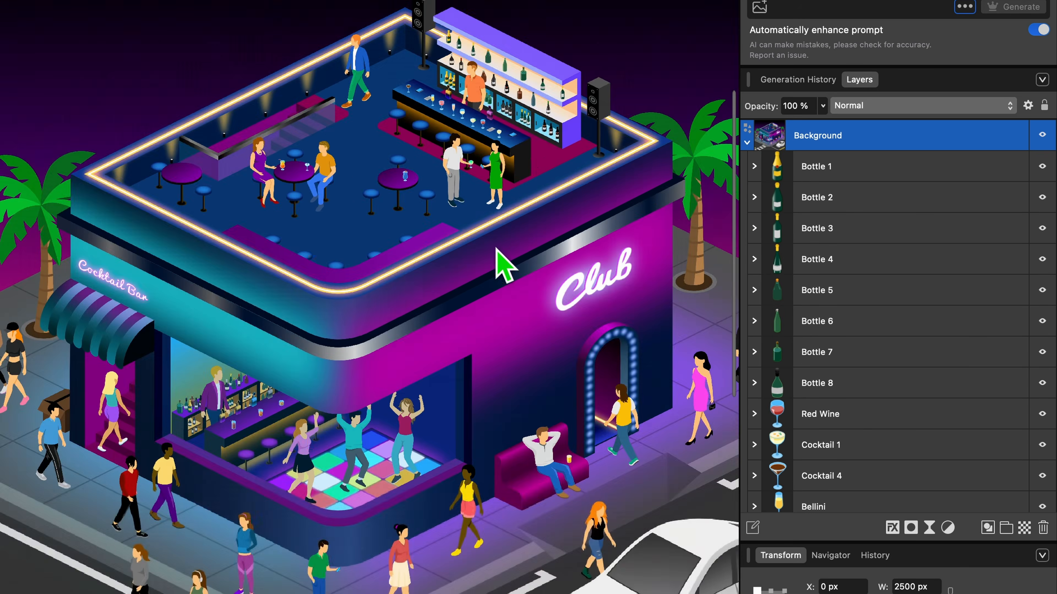
{"action": "scroll", "coordinate": [673, 279], "scroll_direction": "down", "scroll_amount": 4}
{"action": "scroll", "coordinate": [673, 281], "scroll_direction": "right", "scroll_amount": 2}
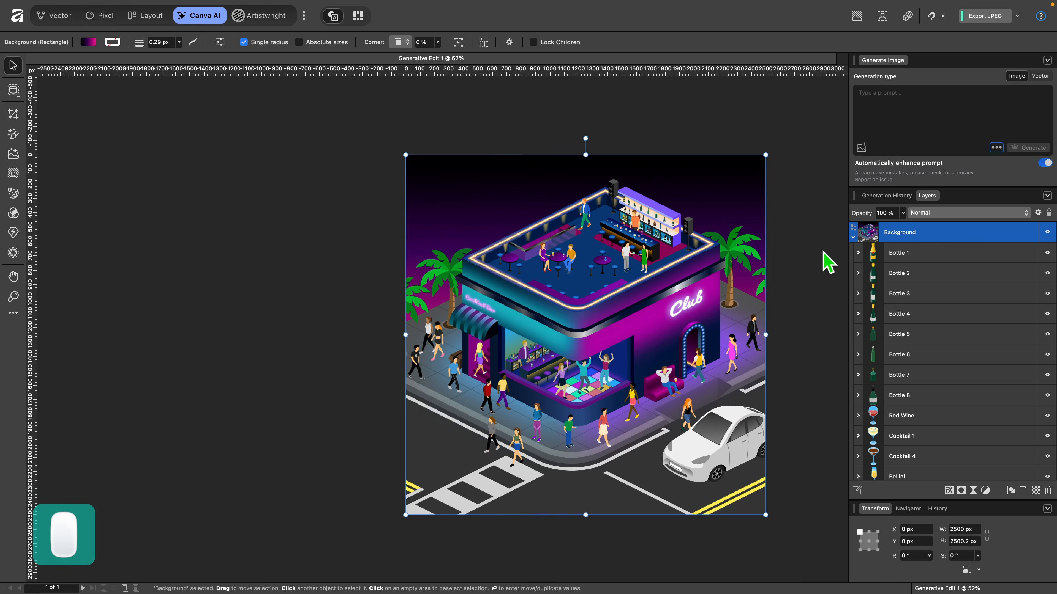
{"action": "left_click", "coordinate": [852, 237]}
Step: Apply a Generative Edit to the Background club artwork with the prompt "Make it hyper realistic" and Automatic transparency, and inspect the result
{"action": "scroll", "coordinate": [397, 246], "scroll_direction": "up", "scroll_amount": 3}
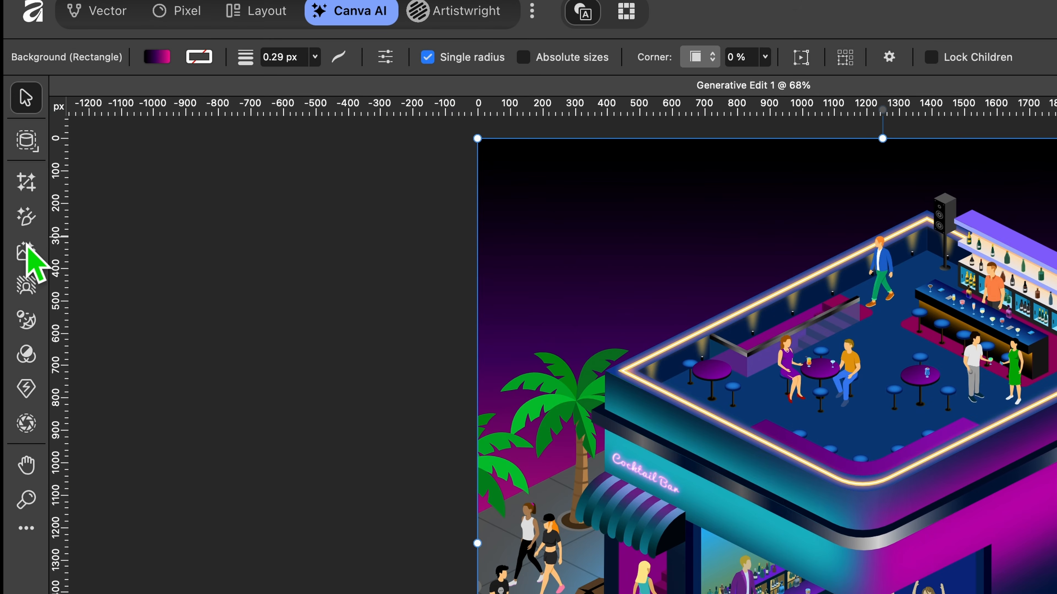
{"action": "left_click", "coordinate": [13, 153]}
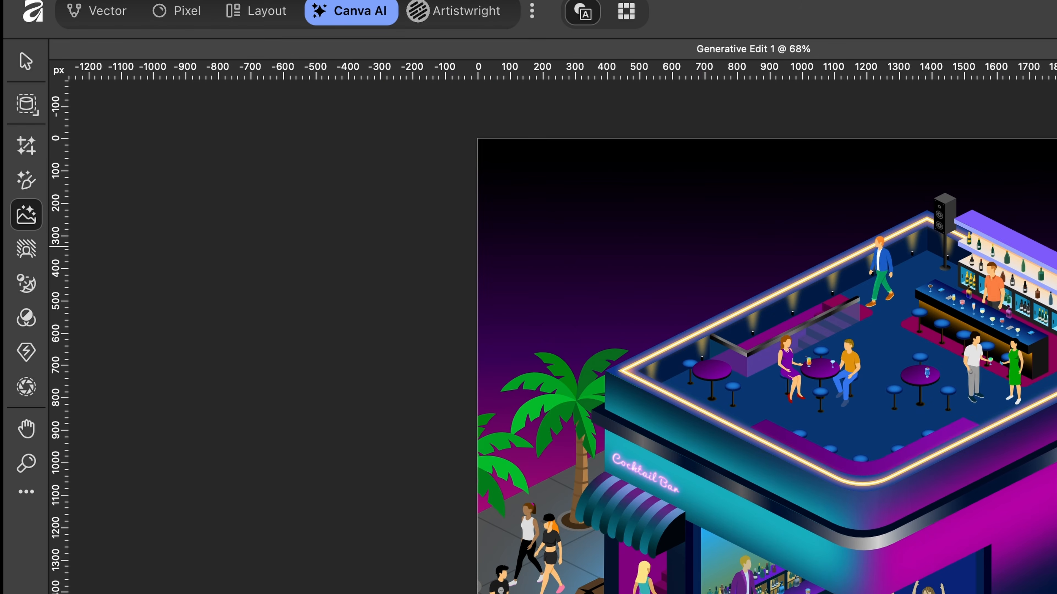
{"action": "left_click", "coordinate": [700, 439]}
{"action": "left_click_drag", "start_coordinate": [700, 439], "coordinate": [674, 288]}
{"action": "type", "text": "Make "}
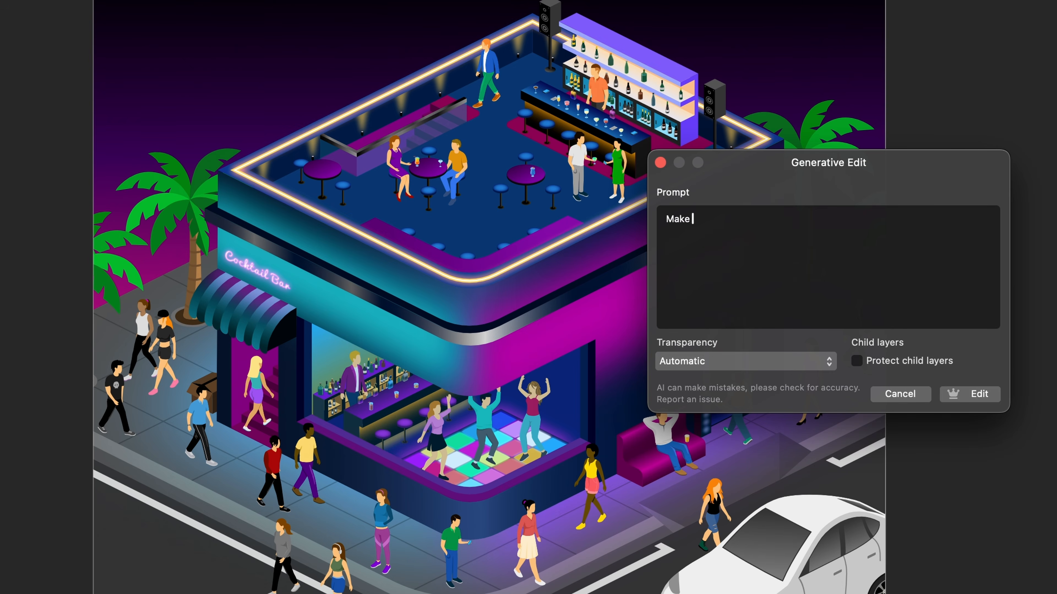
{"action": "type", "text": "it hyper realistic"}
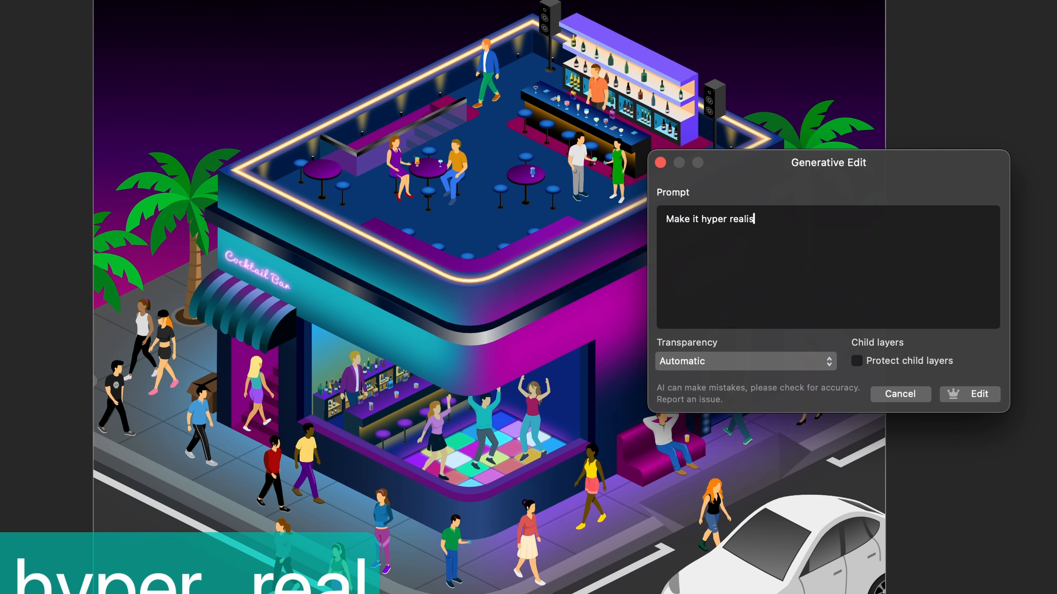
{"action": "left_click", "coordinate": [961, 394]}
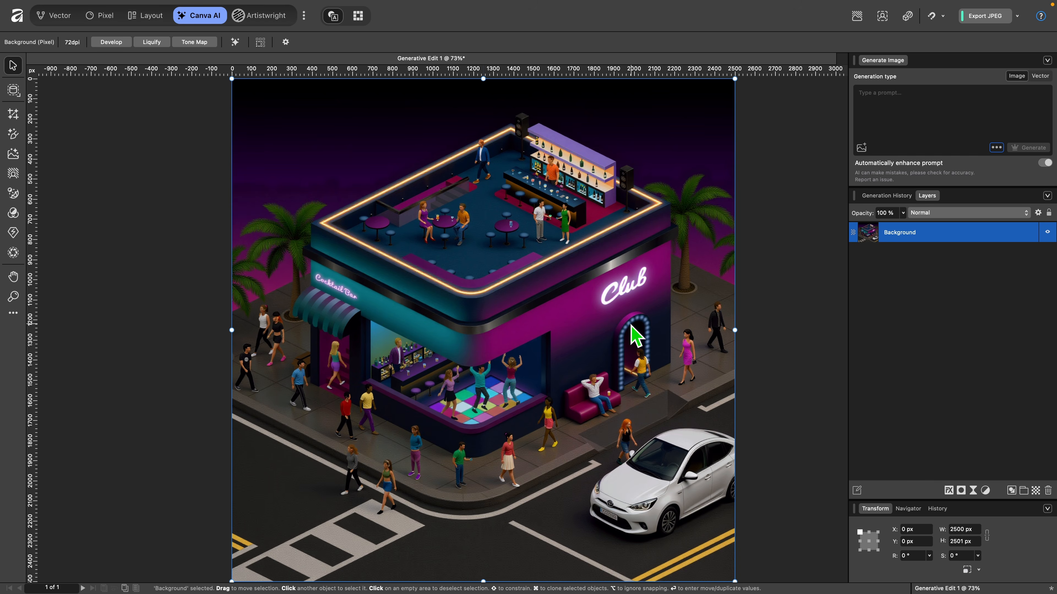
{"action": "scroll", "coordinate": [631, 325], "scroll_direction": "up", "scroll_amount": 5}
{"action": "scroll", "coordinate": [631, 325], "scroll_direction": "up", "scroll_amount": 3}
{"action": "scroll", "coordinate": [631, 325], "scroll_direction": "left", "scroll_amount": 3}
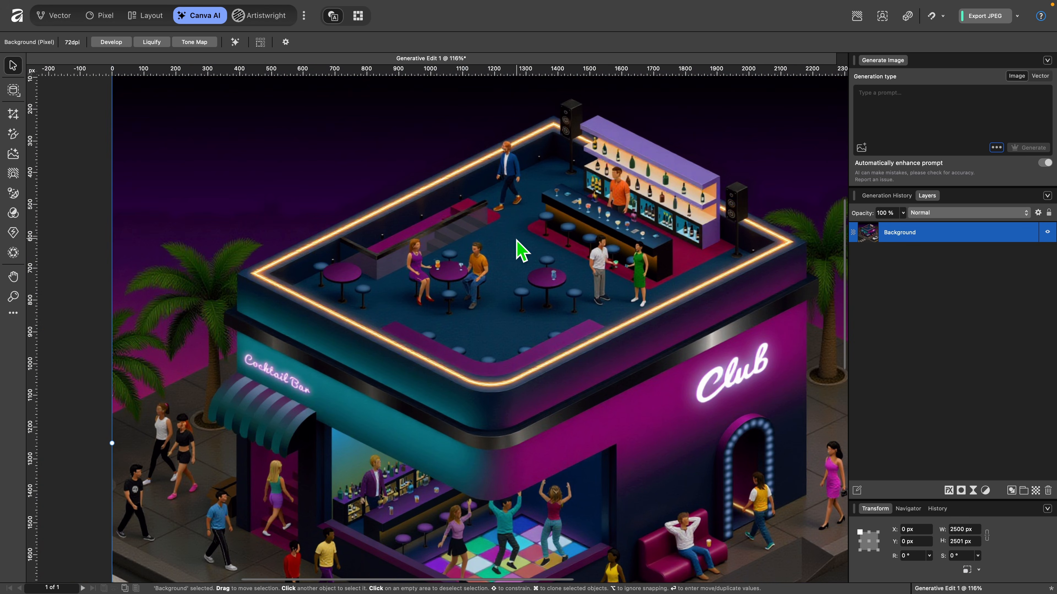
{"action": "scroll", "coordinate": [517, 242], "scroll_direction": "up", "scroll_amount": 4}
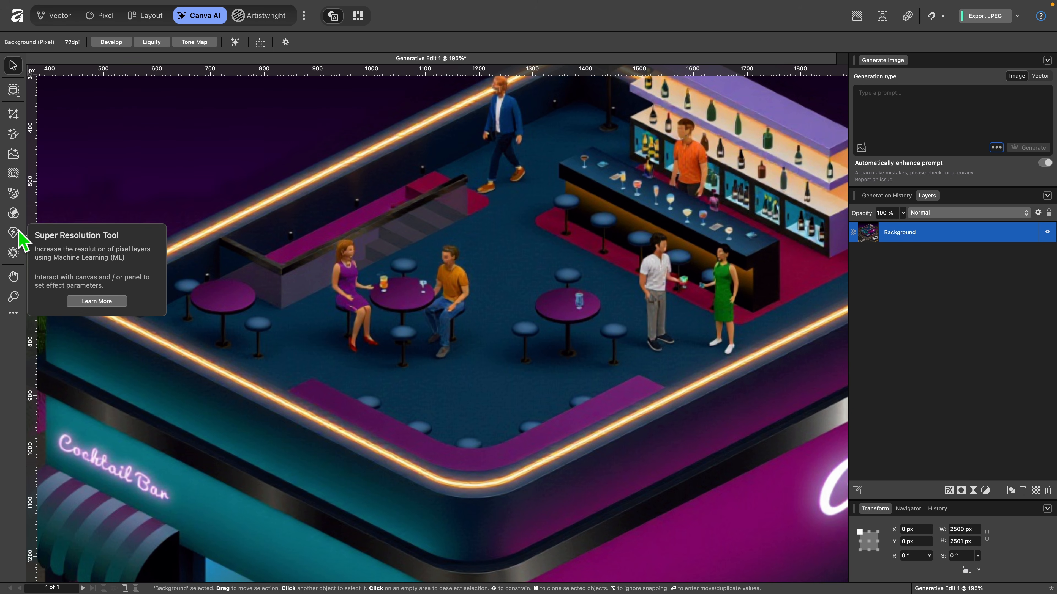
Step: Examine the hyper-realistic club artwork up close, including the rooftop bar, shopfront, dance floor and pedestrians on the street
{"action": "scroll", "coordinate": [641, 271], "scroll_direction": "down", "scroll_amount": 4}
{"action": "scroll", "coordinate": [641, 271], "scroll_direction": "down", "scroll_amount": 3}
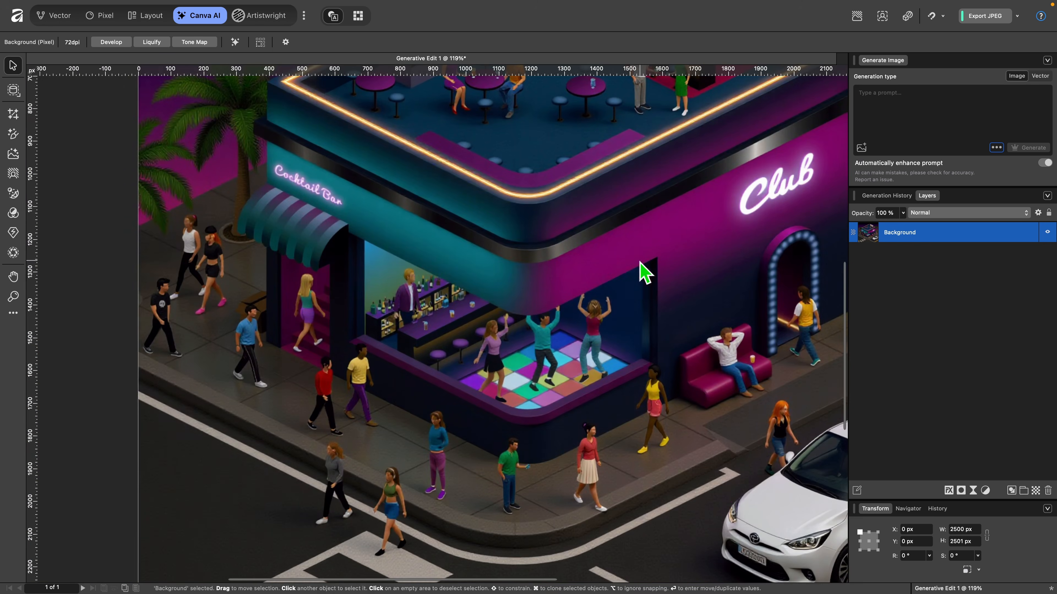
{"action": "scroll", "coordinate": [595, 356], "scroll_direction": "down", "scroll_amount": 3}
{"action": "scroll", "coordinate": [596, 355], "scroll_direction": "right", "scroll_amount": 3}
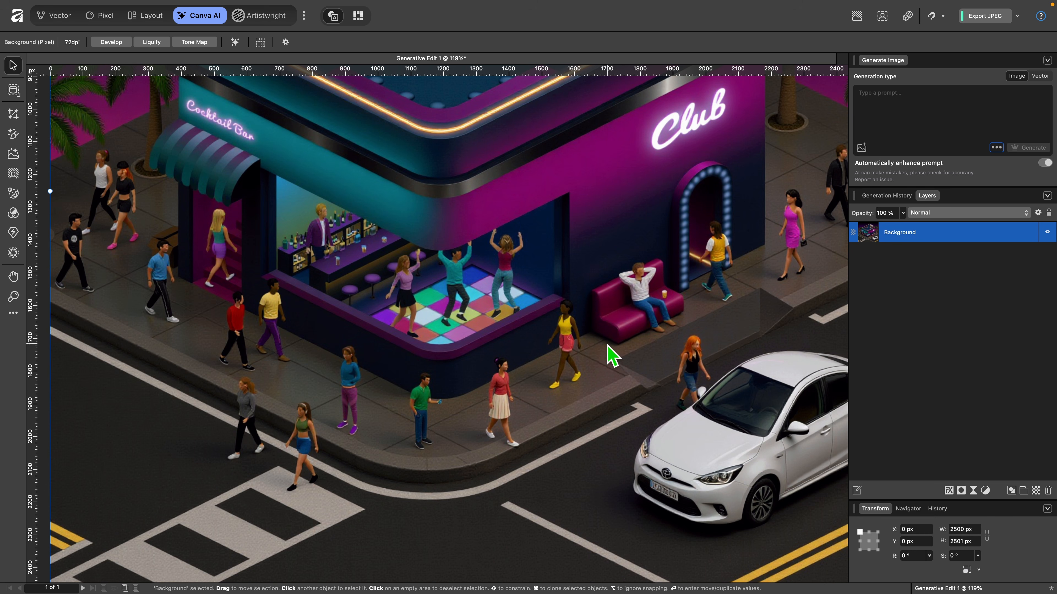
{"action": "scroll", "coordinate": [554, 394], "scroll_direction": "up", "scroll_amount": 3}
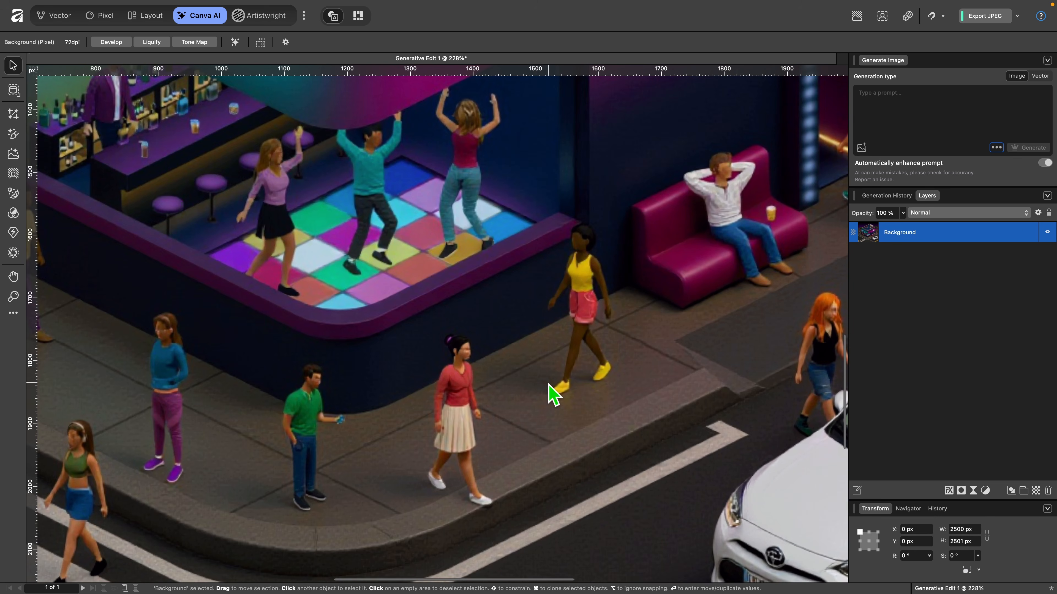
{"action": "scroll", "coordinate": [554, 394], "scroll_direction": "up", "scroll_amount": 3}
{"action": "scroll", "coordinate": [548, 385], "scroll_direction": "down", "scroll_amount": 10}
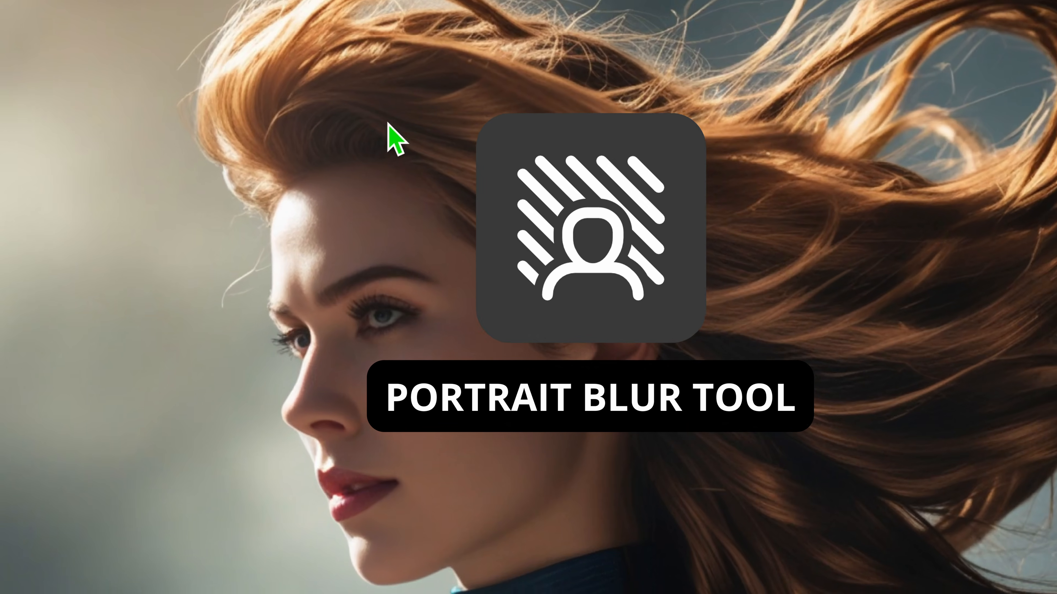
Step: Start Portrait Blur on the Background layer of Super Lady.jpg and set the blur radius to 12.8 px
{"action": "scroll", "coordinate": [387, 123], "scroll_direction": "down", "scroll_amount": 2}
{"action": "scroll", "coordinate": [390, 127], "scroll_direction": "left", "scroll_amount": 2}
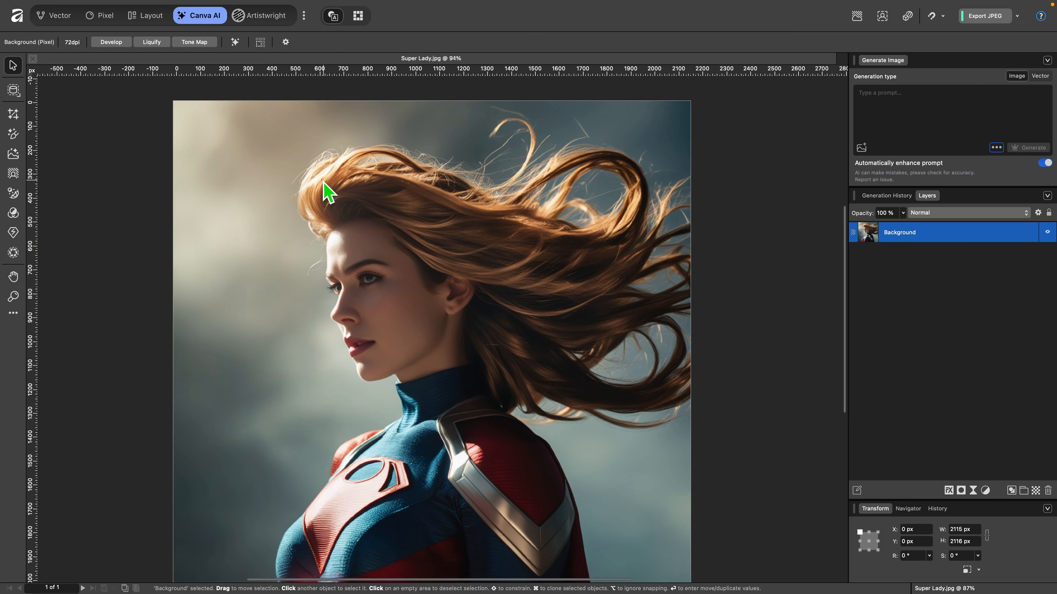
{"action": "scroll", "coordinate": [390, 131], "scroll_direction": "down", "scroll_amount": 2}
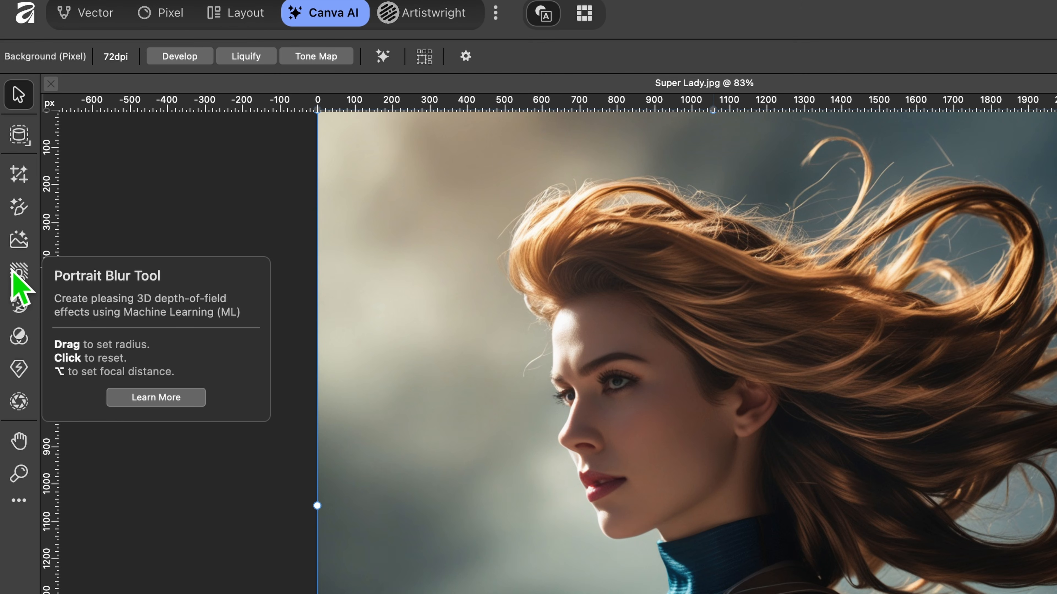
{"action": "left_click", "coordinate": [13, 275]}
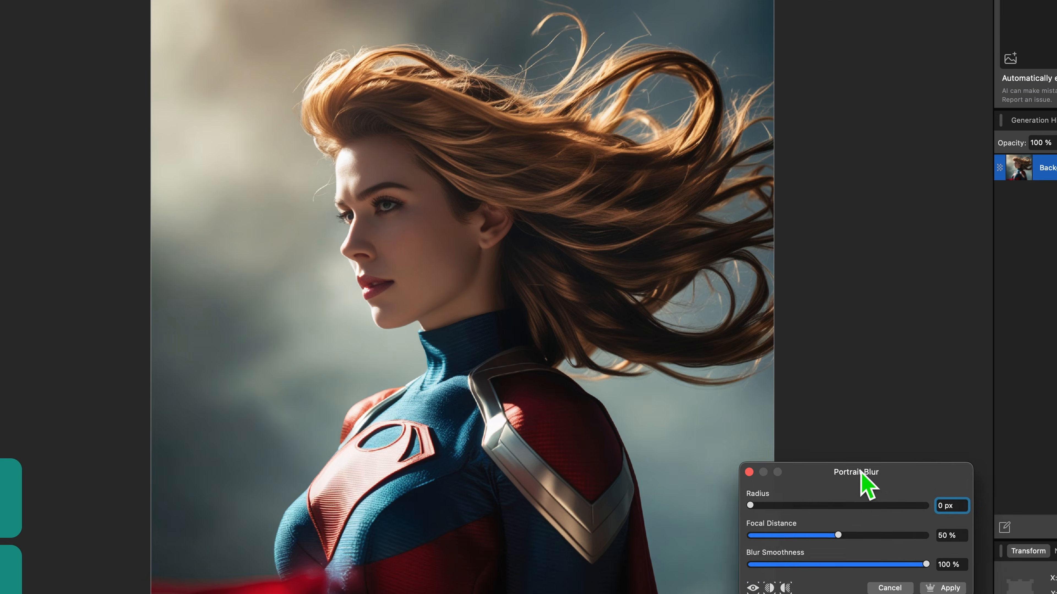
{"action": "left_click_drag", "start_coordinate": [744, 469], "coordinate": [728, 229]}
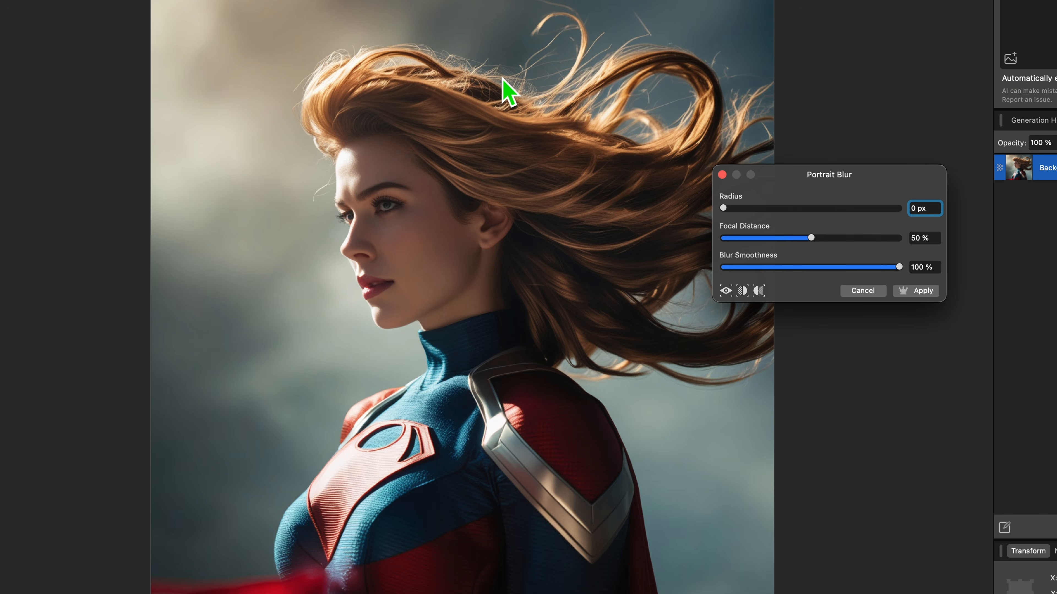
{"action": "scroll", "coordinate": [502, 78], "scroll_direction": "up", "scroll_amount": 3}
{"action": "left_click_drag", "start_coordinate": [724, 208], "coordinate": [737, 208]}
{"action": "scroll", "coordinate": [483, 78], "scroll_direction": "up", "scroll_amount": 3}
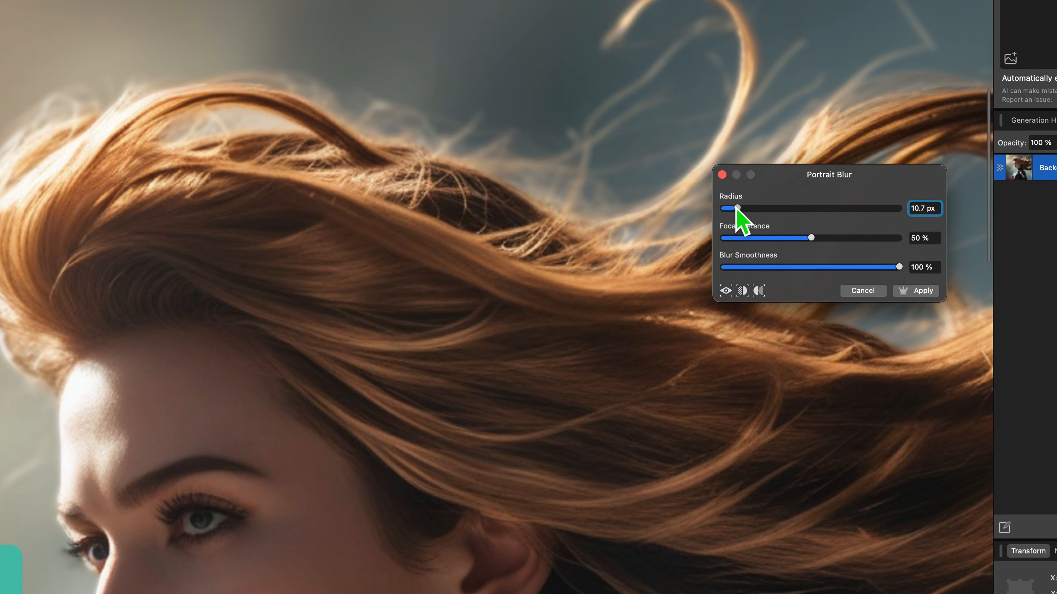
{"action": "scroll", "coordinate": [496, 314], "scroll_direction": "down", "scroll_amount": 5}
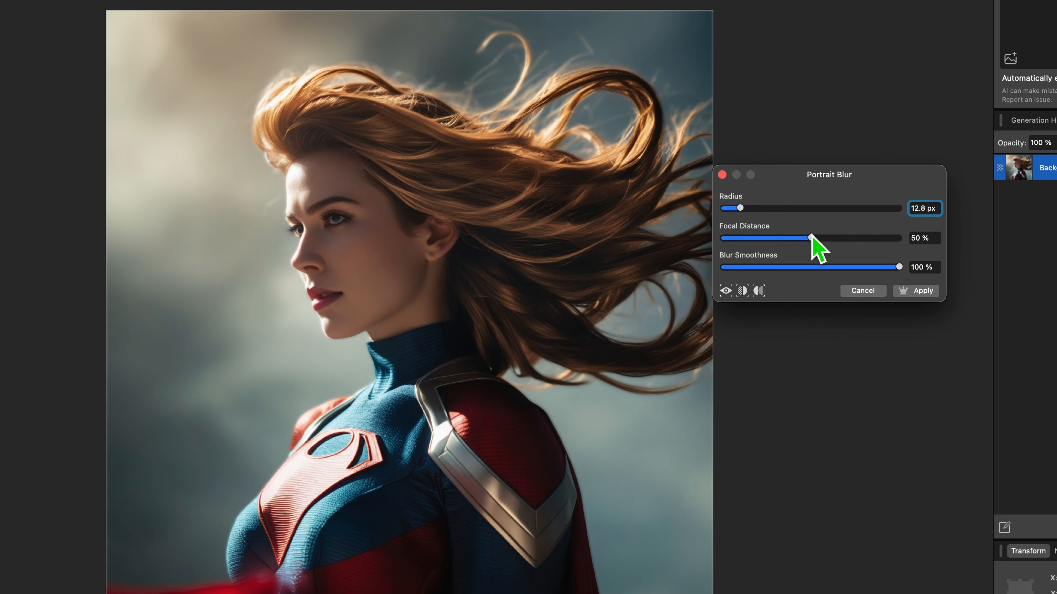
Step: Set the Portrait Blur's focal distance to 64% with blur smoothness at 100%, and check the effect around the hair
{"action": "left_click_drag", "start_coordinate": [812, 237], "coordinate": [835, 243]}
{"action": "scroll", "coordinate": [474, 90], "scroll_direction": "up", "scroll_amount": 5}
{"action": "left_click_drag", "start_coordinate": [899, 268], "coordinate": [939, 271]}
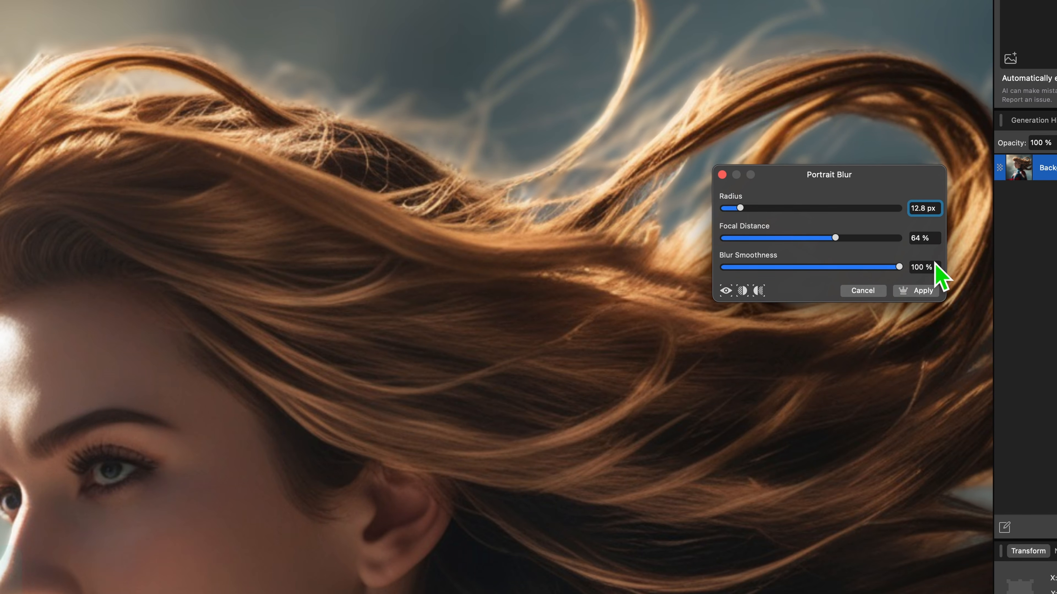
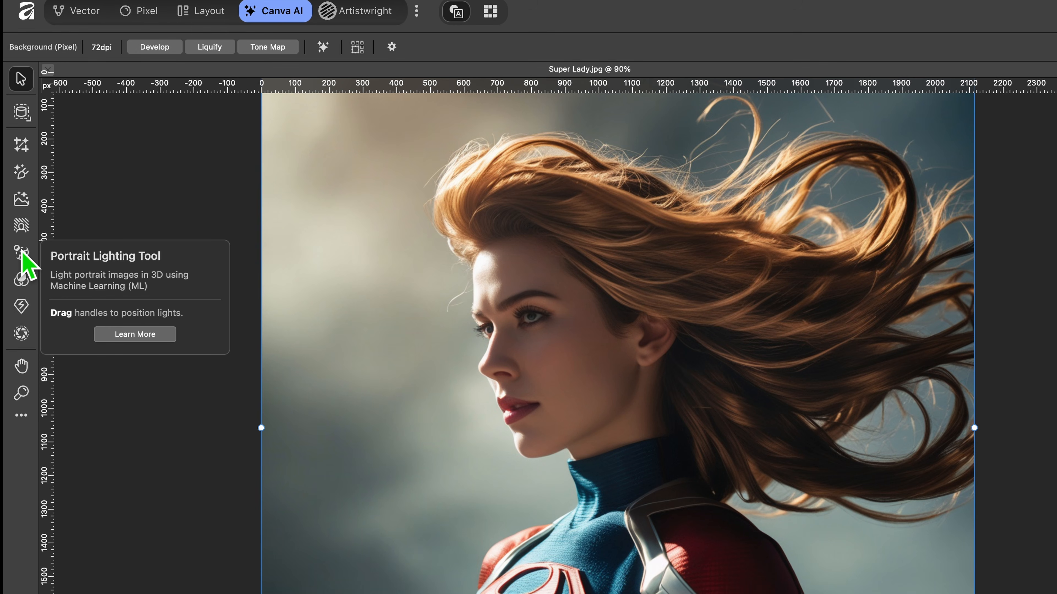
Step: Start Portrait Lighting on the Super Lady portrait and look at the available light types, keeping Point Light
{"action": "left_click", "coordinate": [22, 253]}
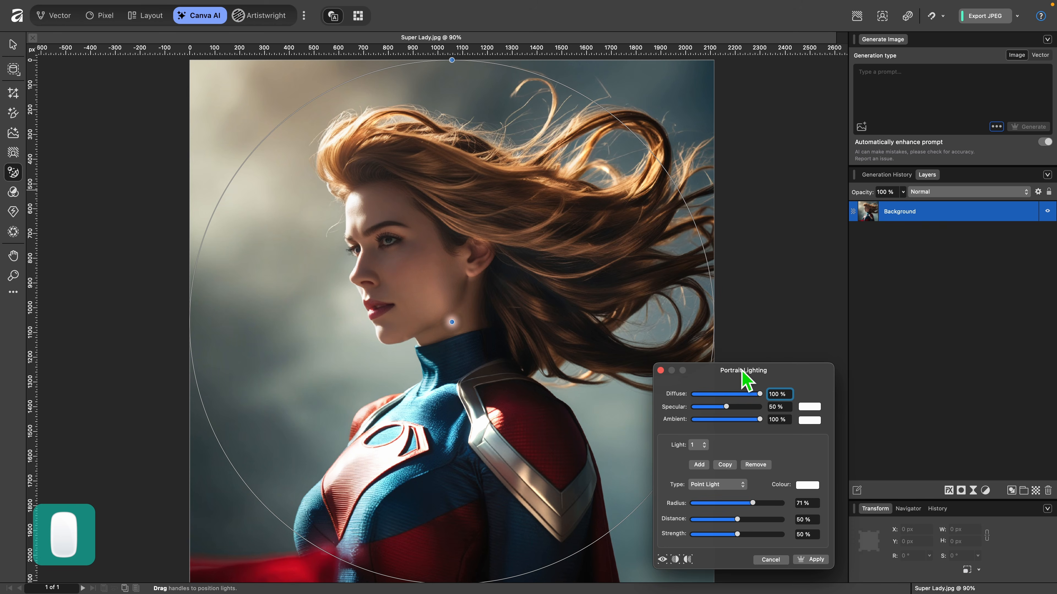
{"action": "left_click_drag", "start_coordinate": [1013, 526], "coordinate": [965, 244]}
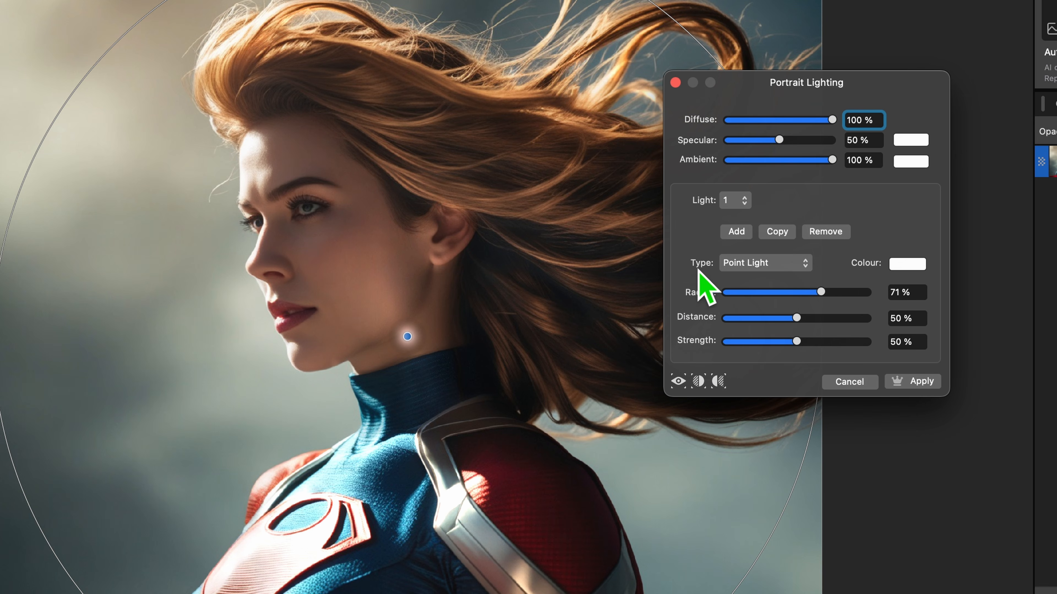
{"action": "left_click", "coordinate": [762, 263]}
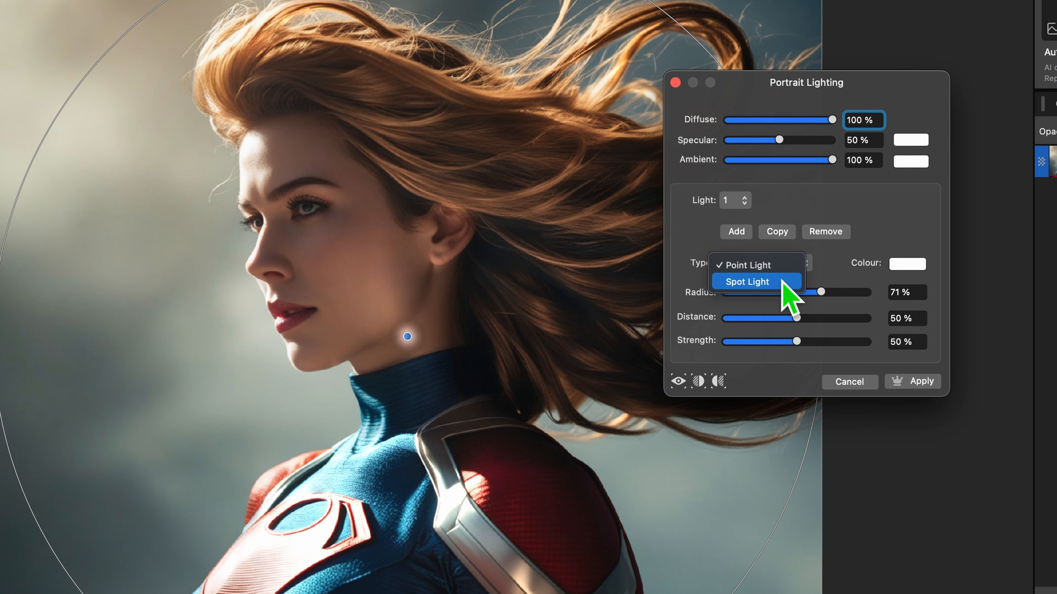
{"action": "left_click", "coordinate": [902, 225]}
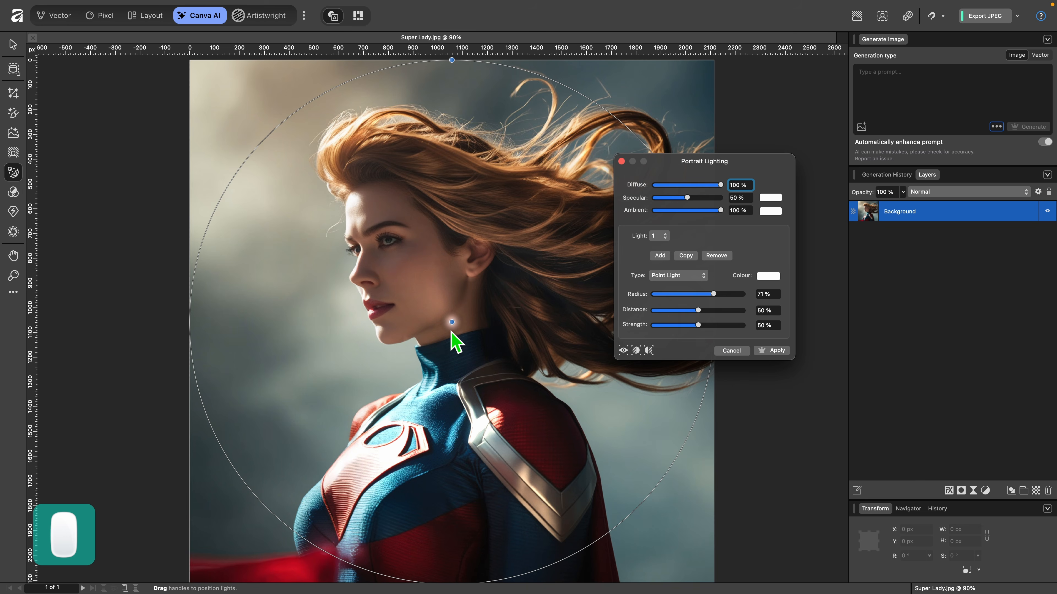
Step: Move the point light away from the neck, trying it around the hair, and place it just behind the shoulder armour
{"action": "scroll", "coordinate": [451, 331], "scroll_direction": "up", "scroll_amount": 5}
{"action": "scroll", "coordinate": [450, 332], "scroll_direction": "right", "scroll_amount": 5}
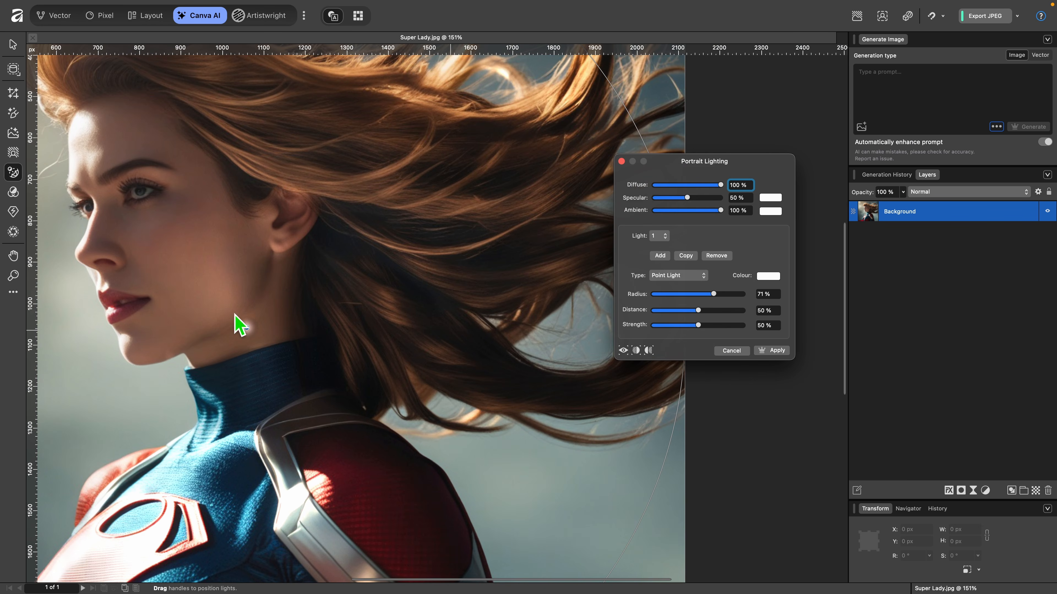
{"action": "left_click_drag", "start_coordinate": [247, 329], "coordinate": [574, 304]}
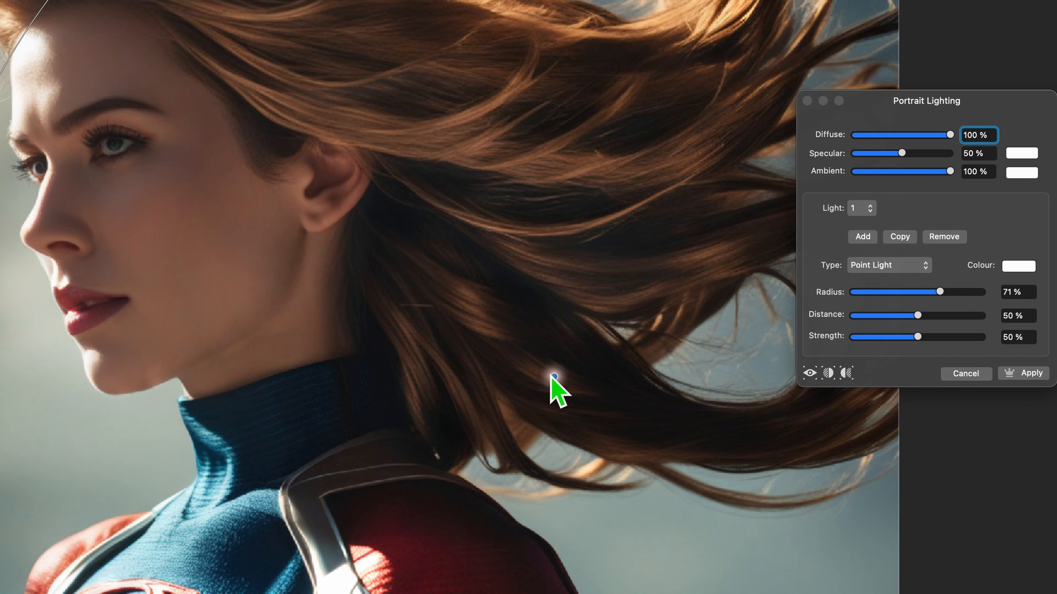
{"action": "left_click_drag", "start_coordinate": [737, 307], "coordinate": [642, 413]}
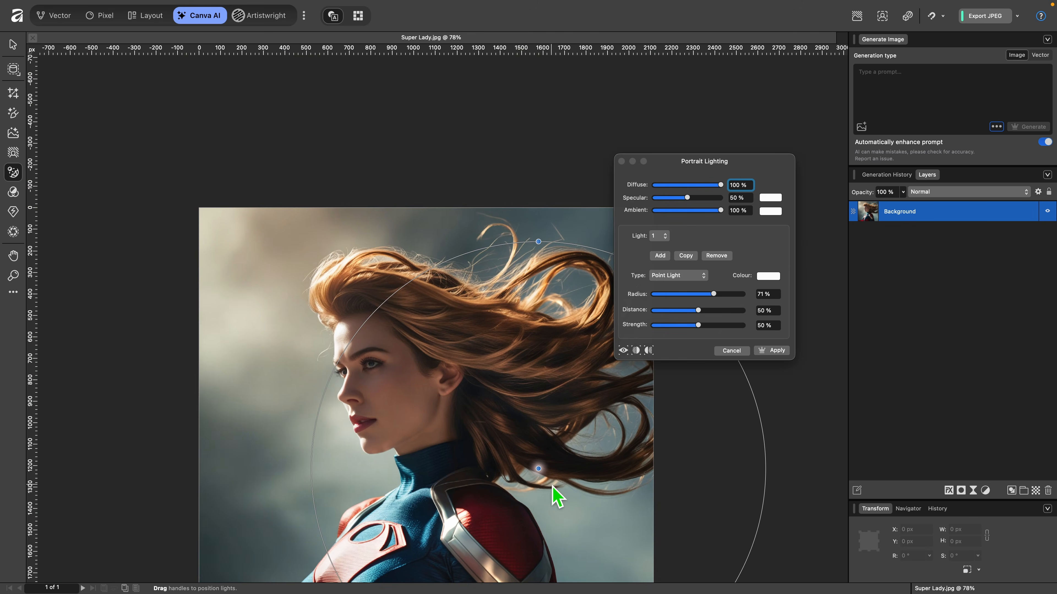
{"action": "left_click_drag", "start_coordinate": [541, 479], "coordinate": [505, 248]}
{"action": "left_click_drag", "start_coordinate": [544, 123], "coordinate": [435, 532]}
Step: Try a lower Diffuse and return it to 100%, and set Specular to 65% and Ambient to 48% for the portrait lighting
{"action": "scroll", "coordinate": [571, 109], "scroll_direction": "up", "scroll_amount": 3}
{"action": "scroll", "coordinate": [436, 532], "scroll_direction": "up", "scroll_amount": 5}
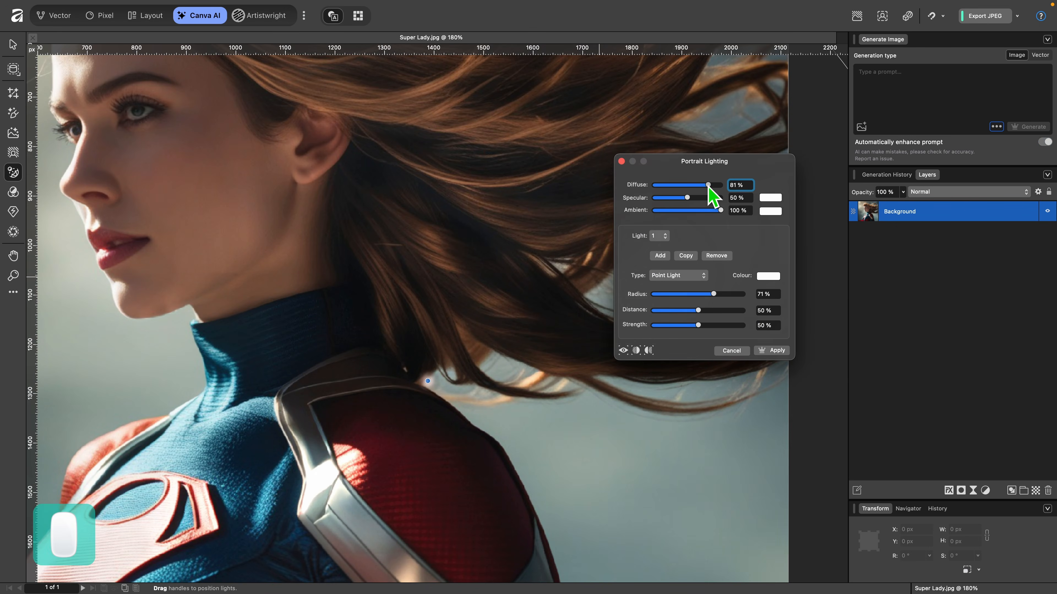
{"action": "left_click_drag", "start_coordinate": [718, 187], "coordinate": [653, 187]}
{"action": "left_click_drag", "start_coordinate": [668, 186], "coordinate": [757, 194]}
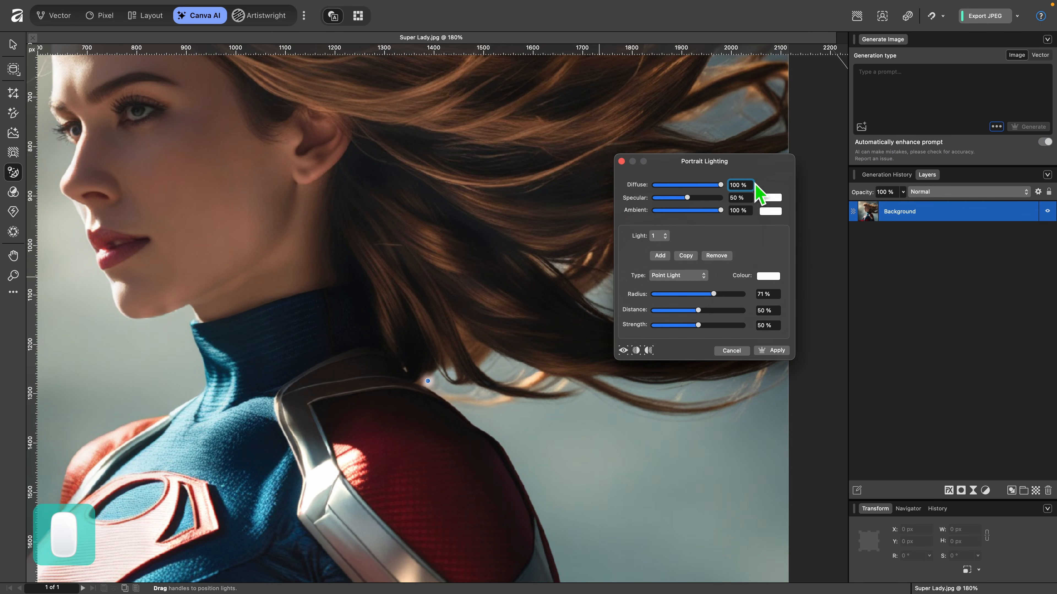
{"action": "left_click_drag", "start_coordinate": [687, 197], "coordinate": [687, 218]}
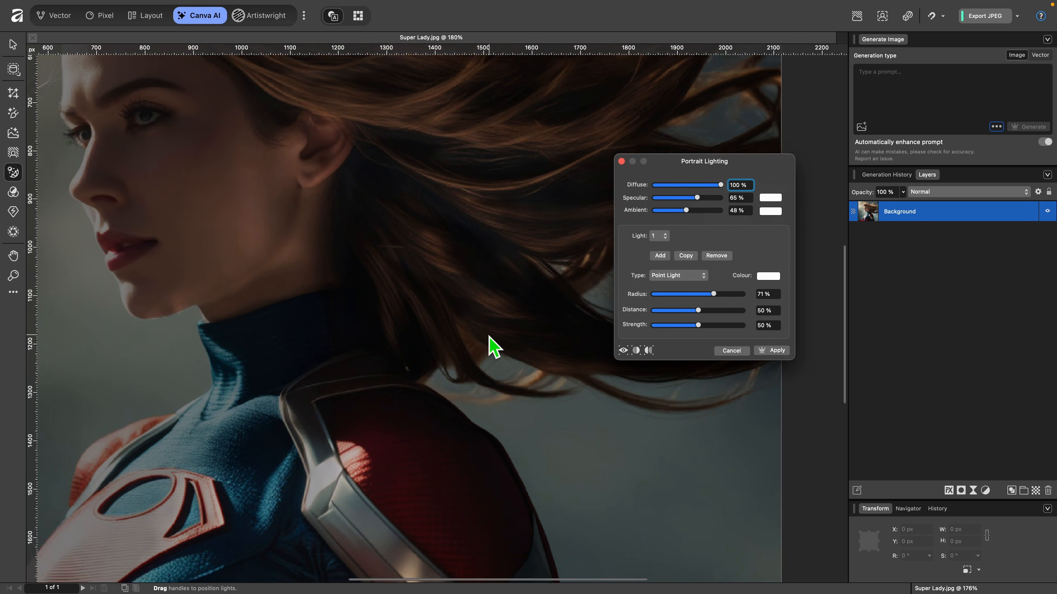
Step: Change light 1 to a Spot Light and place it beside the shoulder at the lower edge of the flowing hair
{"action": "scroll", "coordinate": [489, 347], "scroll_direction": "down", "scroll_amount": 3}
{"action": "left_click_drag", "start_coordinate": [406, 417], "coordinate": [539, 390]}
{"action": "left_click", "coordinate": [688, 270]}
{"action": "left_click", "coordinate": [687, 271]}
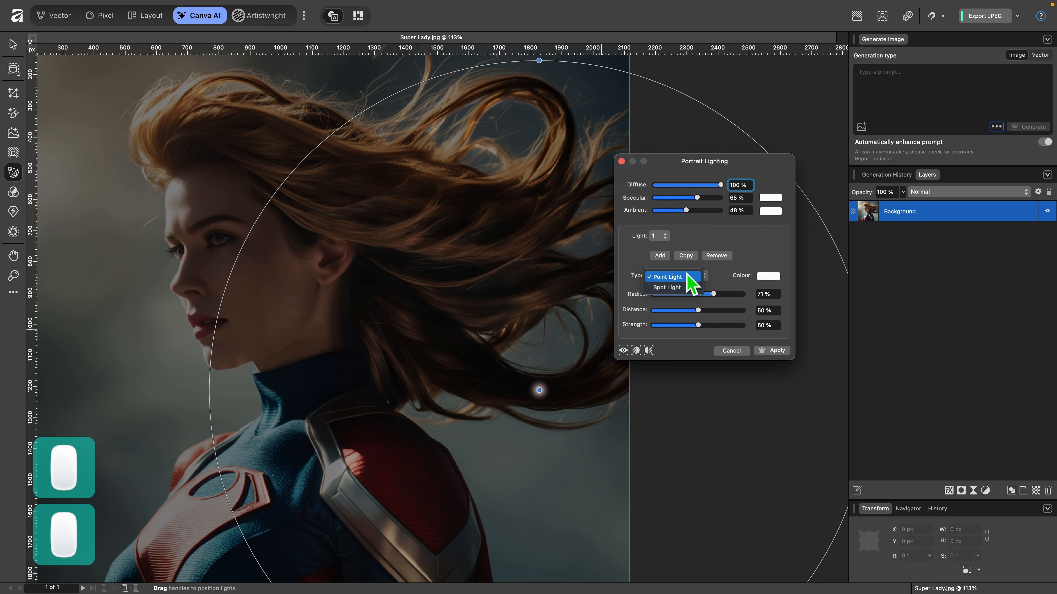
{"action": "left_click", "coordinate": [687, 287]}
{"action": "left_click_drag", "start_coordinate": [539, 390], "coordinate": [491, 398]}
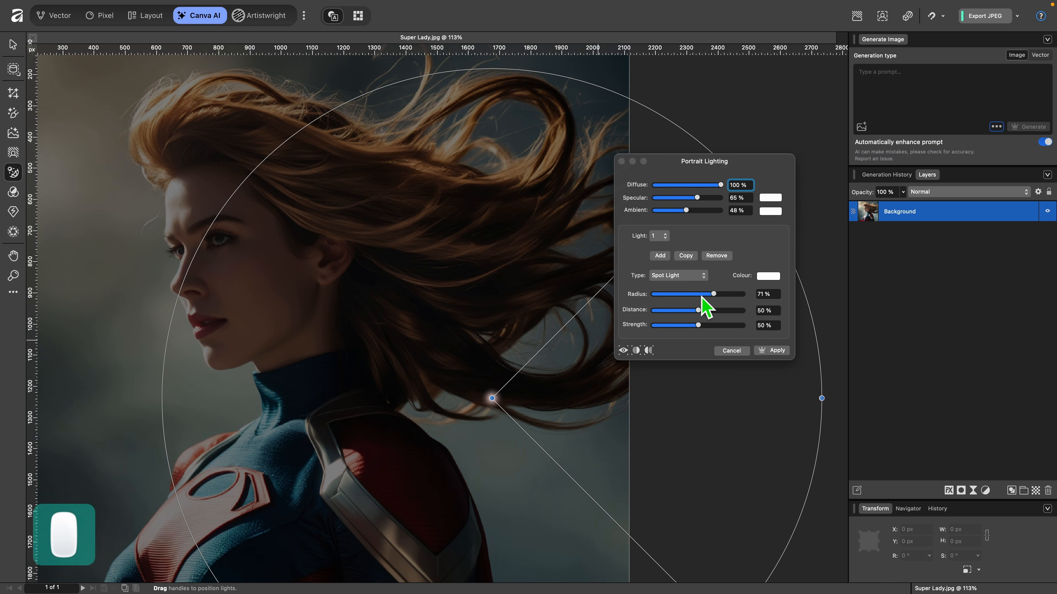
Step: Set the spot light's radius to 44%, aim its cone up into the hair, and place it just below the hair
{"action": "left_click_drag", "start_coordinate": [713, 295], "coordinate": [675, 302]}
{"action": "scroll", "coordinate": [679, 410], "scroll_direction": "right", "scroll_amount": 4}
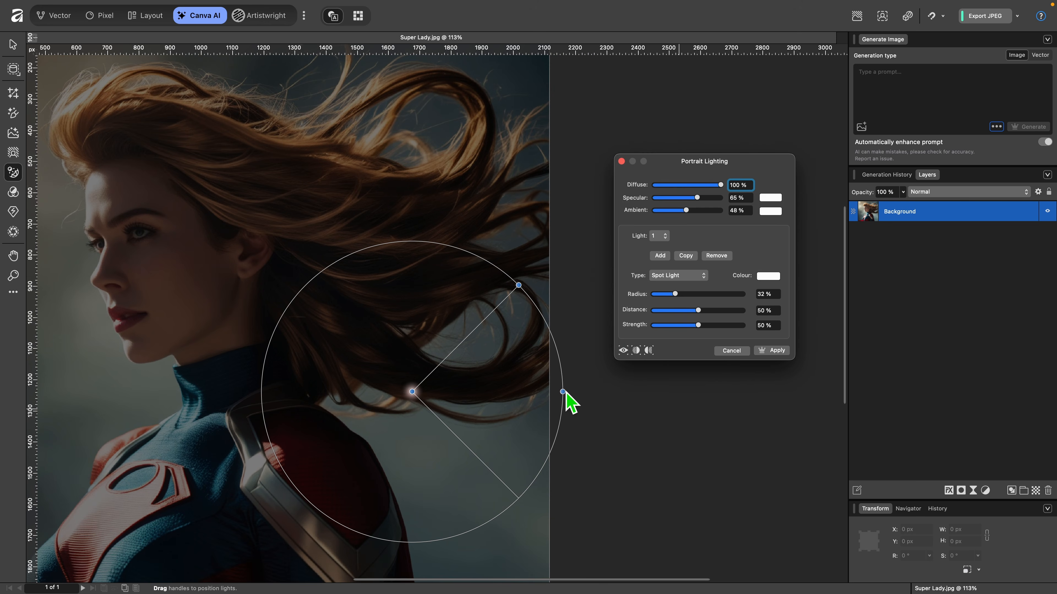
{"action": "left_click_drag", "start_coordinate": [563, 392], "coordinate": [342, 199]}
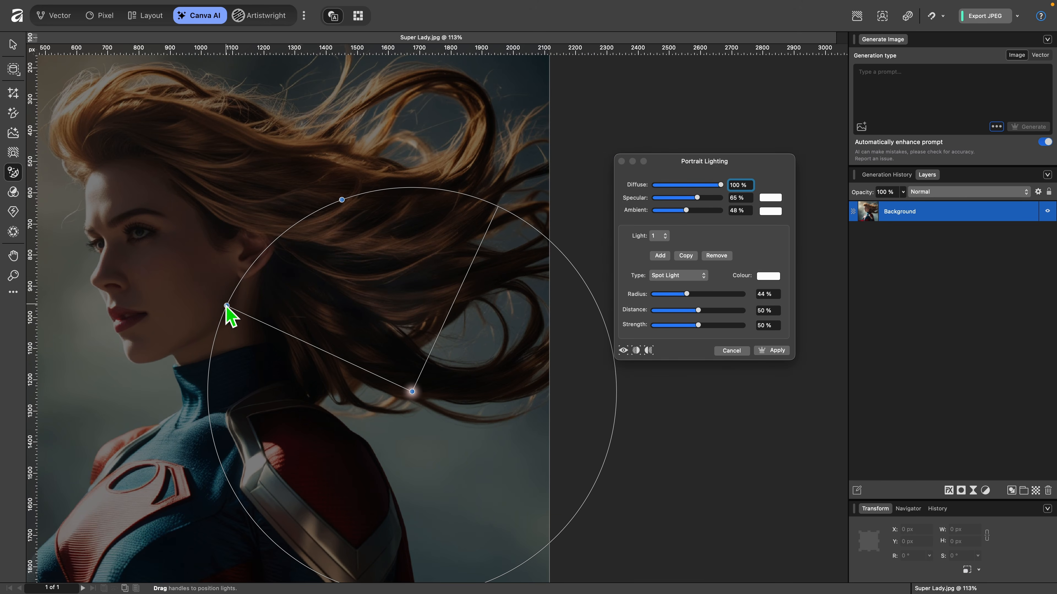
{"action": "left_click_drag", "start_coordinate": [227, 306], "coordinate": [268, 267]}
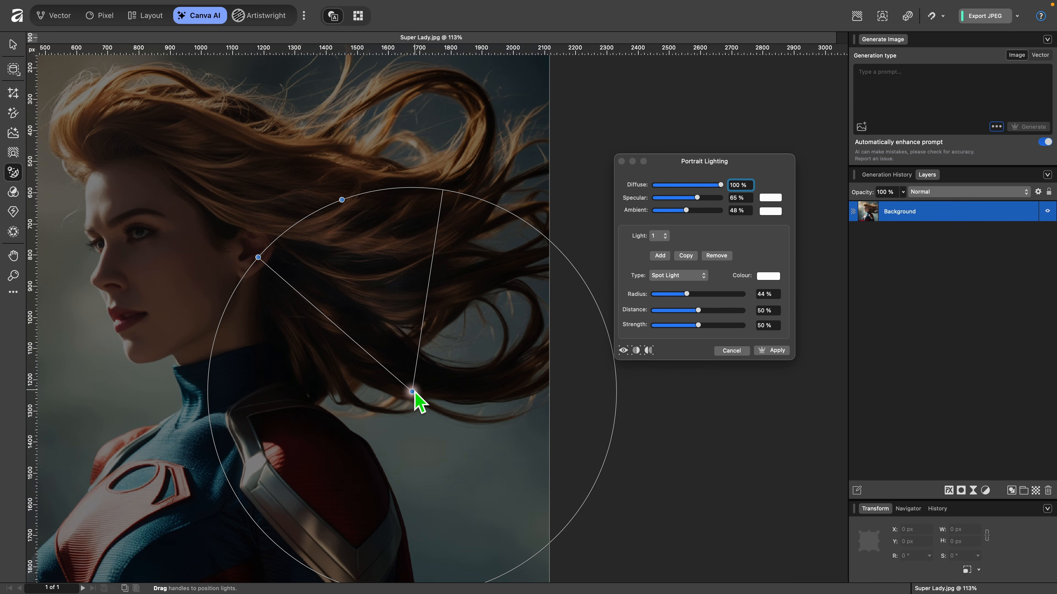
{"action": "left_click_drag", "start_coordinate": [412, 392], "coordinate": [400, 427]}
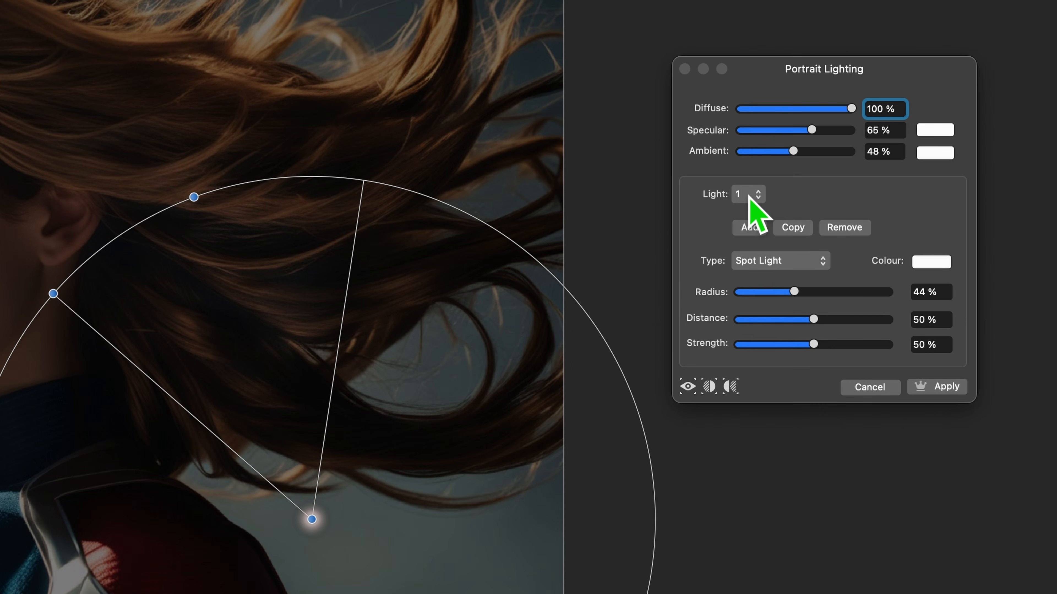
Step: Add a second light as a Point Light and place it above the hair near the portrait's upper edge
{"action": "left_click", "coordinate": [750, 227]}
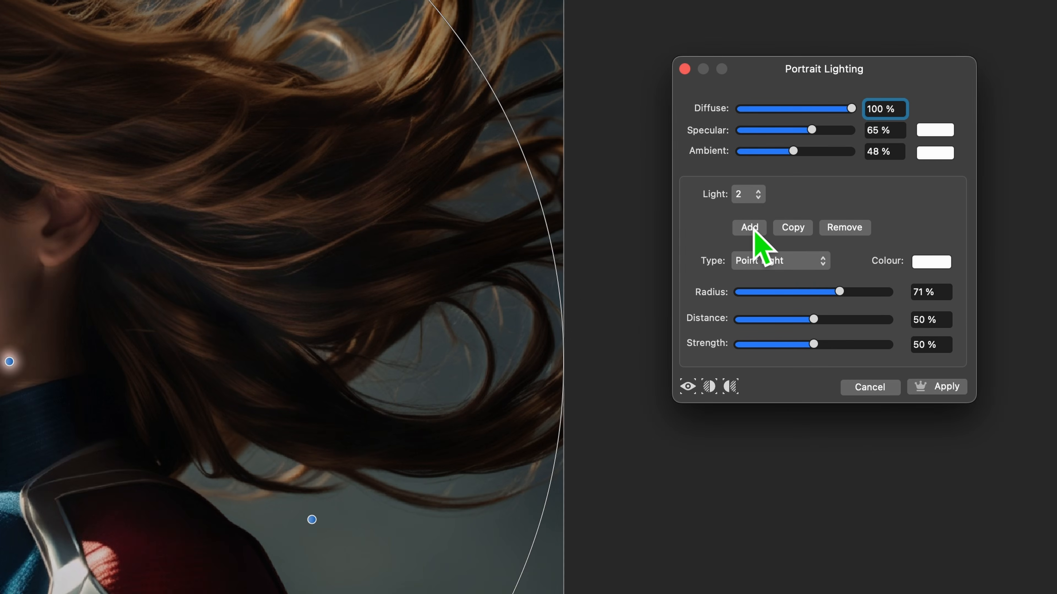
{"action": "scroll", "coordinate": [472, 331], "scroll_direction": "down", "scroll_amount": 5}
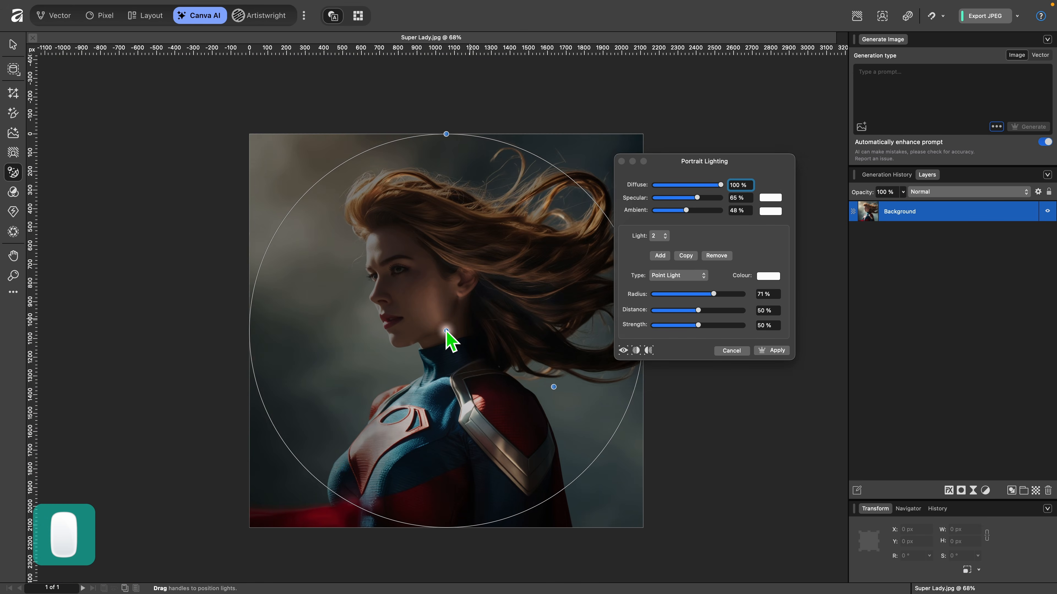
{"action": "left_click_drag", "start_coordinate": [448, 331], "coordinate": [485, 151]}
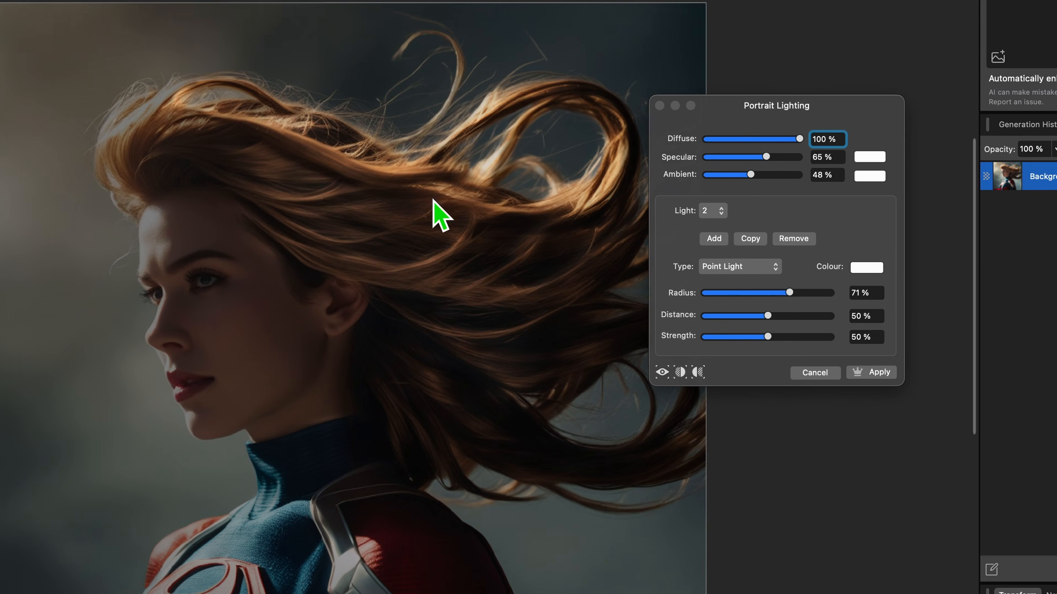
Step: Set the portrait lighting's Ambient to 80% and inspect the lit portrait
{"action": "left_click_drag", "start_coordinate": [684, 210], "coordinate": [710, 210]}
{"action": "left_click_drag", "start_coordinate": [787, 174], "coordinate": [781, 174]}
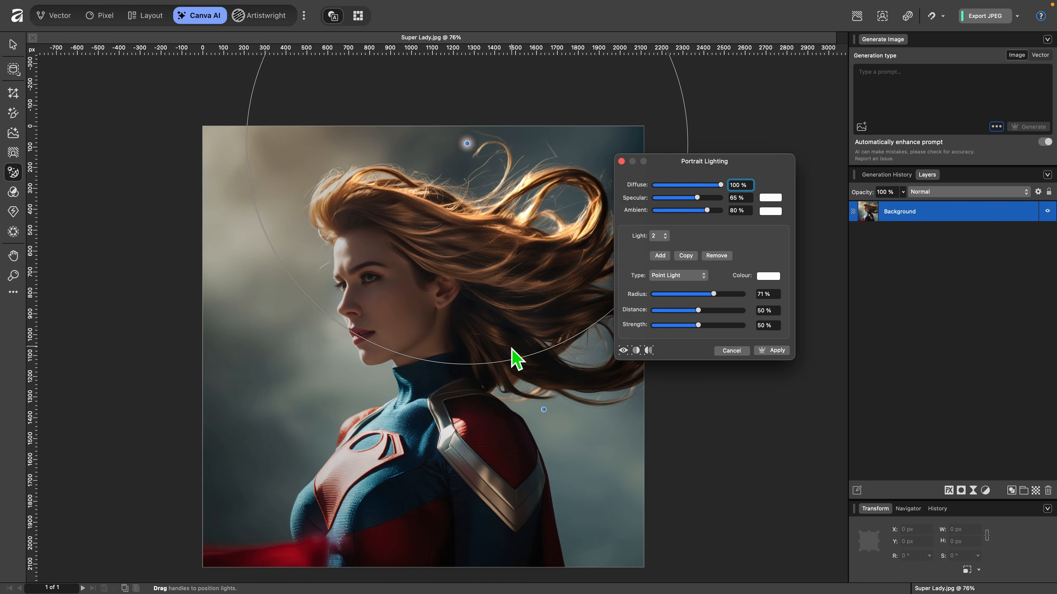
{"action": "scroll", "coordinate": [504, 368], "scroll_direction": "up", "scroll_amount": 5}
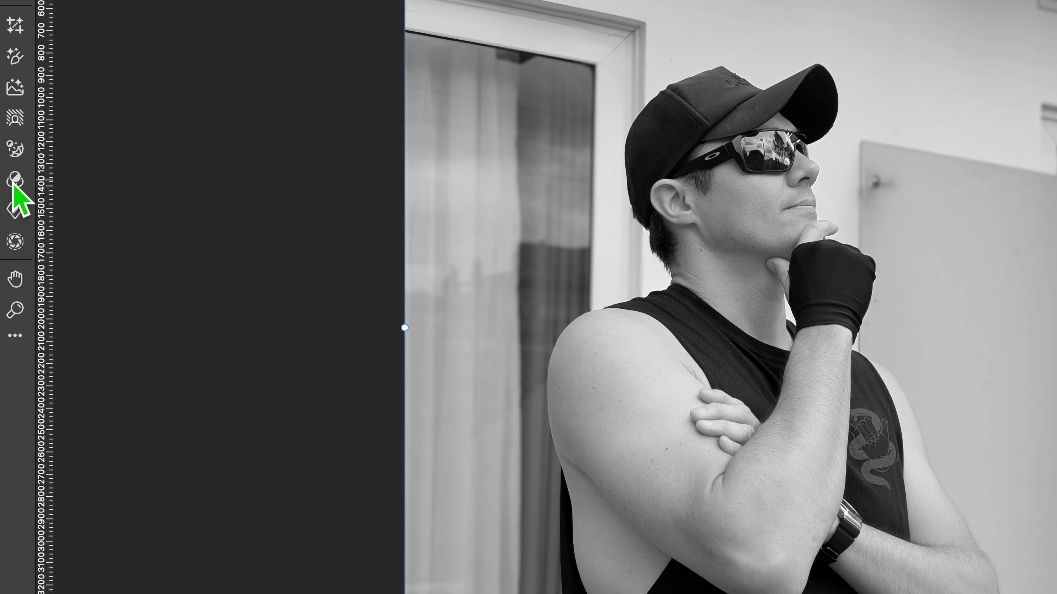
Step: Colourise the black-and-white photo of the man with Saturation 35% and Temperature -15%, and inspect the cap and face up close
{"action": "left_click", "coordinate": [14, 183]}
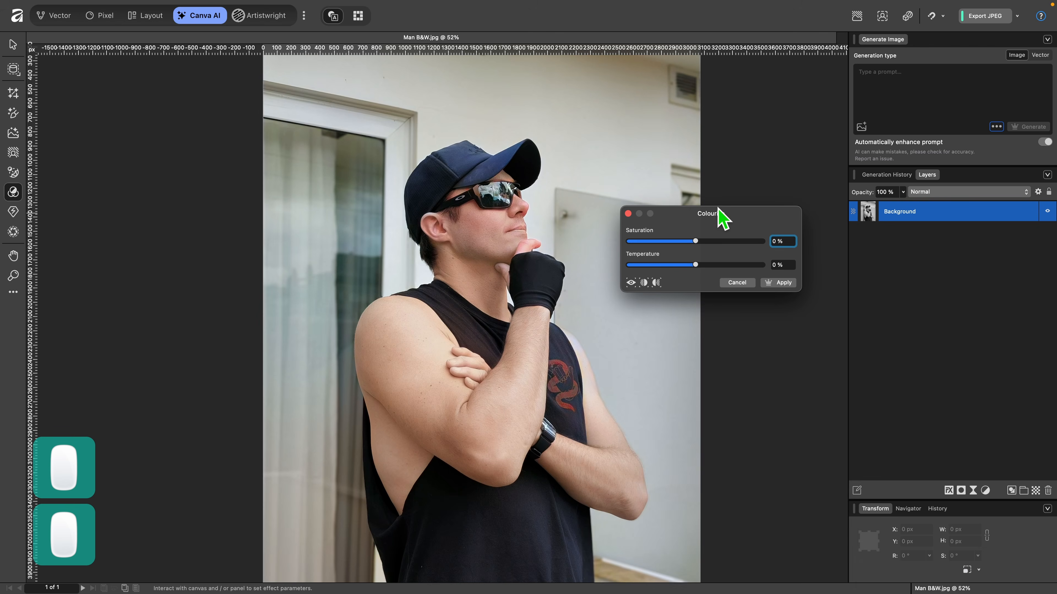
{"action": "left_click_drag", "start_coordinate": [718, 207], "coordinate": [674, 160]}
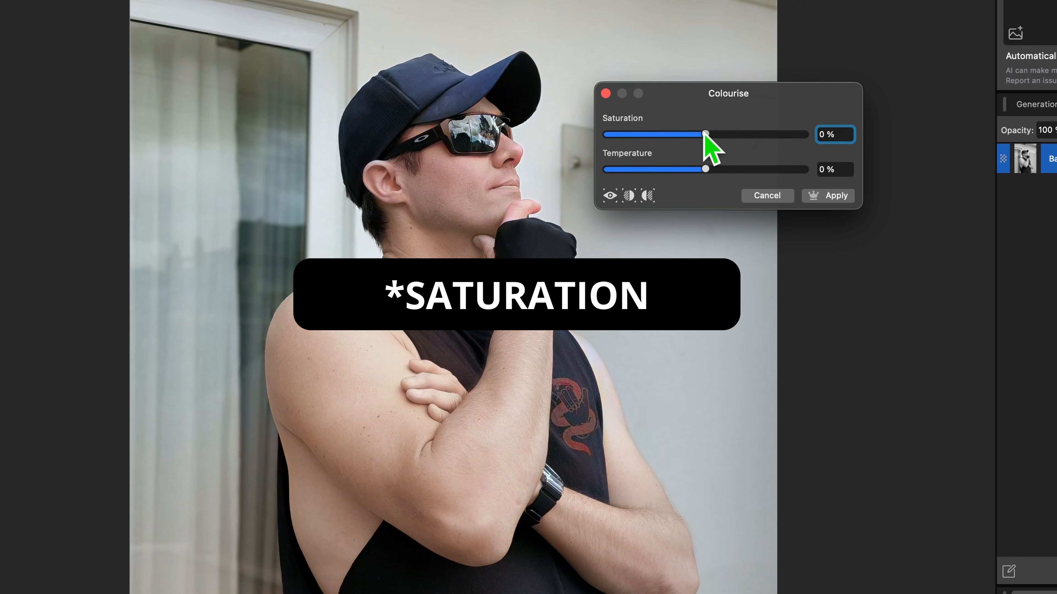
{"action": "left_click_drag", "start_coordinate": [704, 135], "coordinate": [739, 134]}
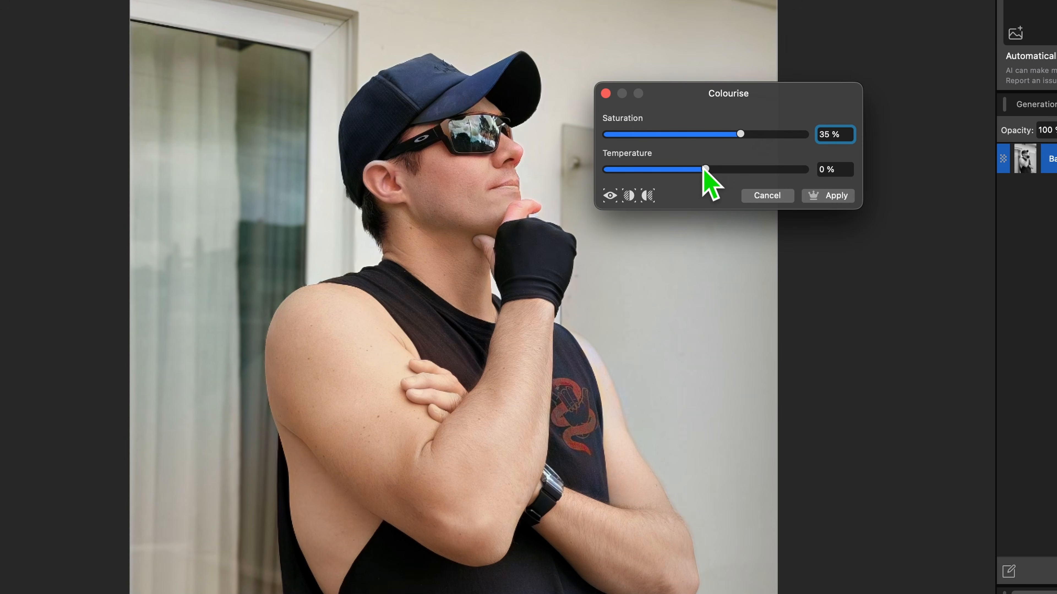
{"action": "left_click_drag", "start_coordinate": [693, 170], "coordinate": [689, 173]}
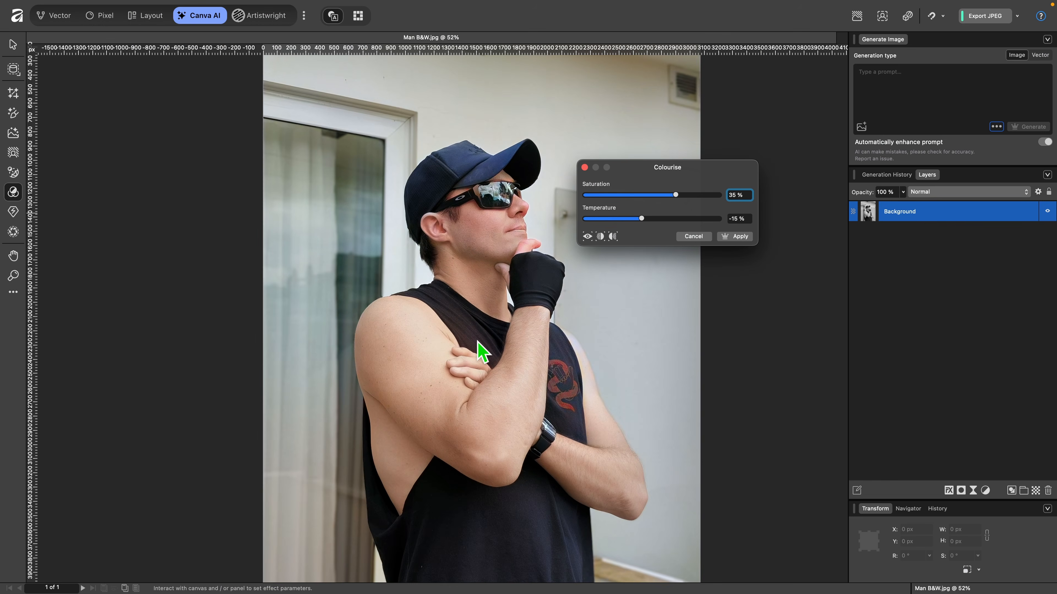
{"action": "scroll", "coordinate": [479, 350], "scroll_direction": "up", "scroll_amount": 10}
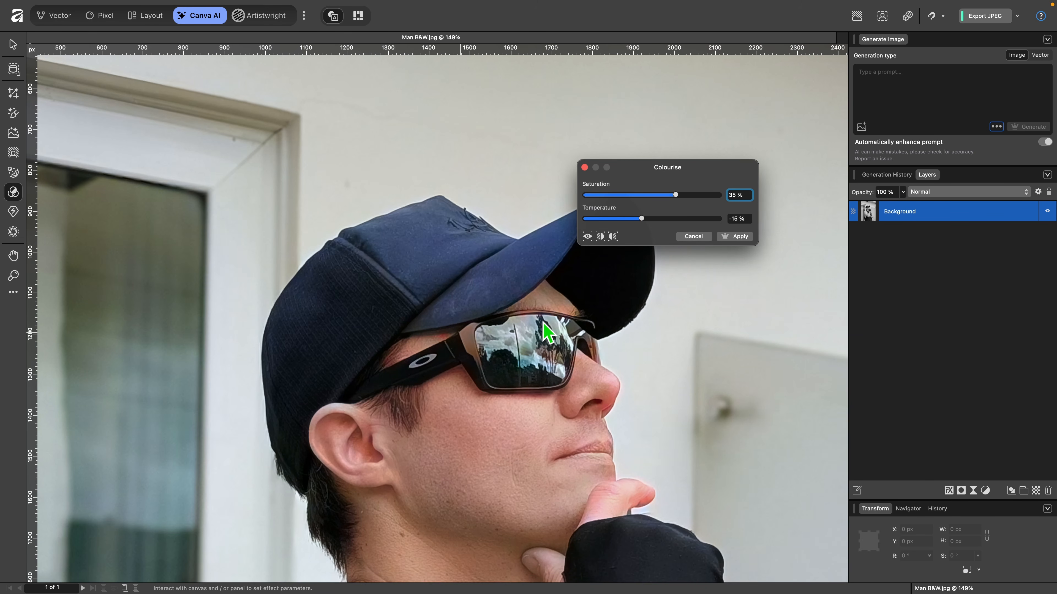
{"action": "scroll", "coordinate": [547, 332], "scroll_direction": "down", "scroll_amount": 5}
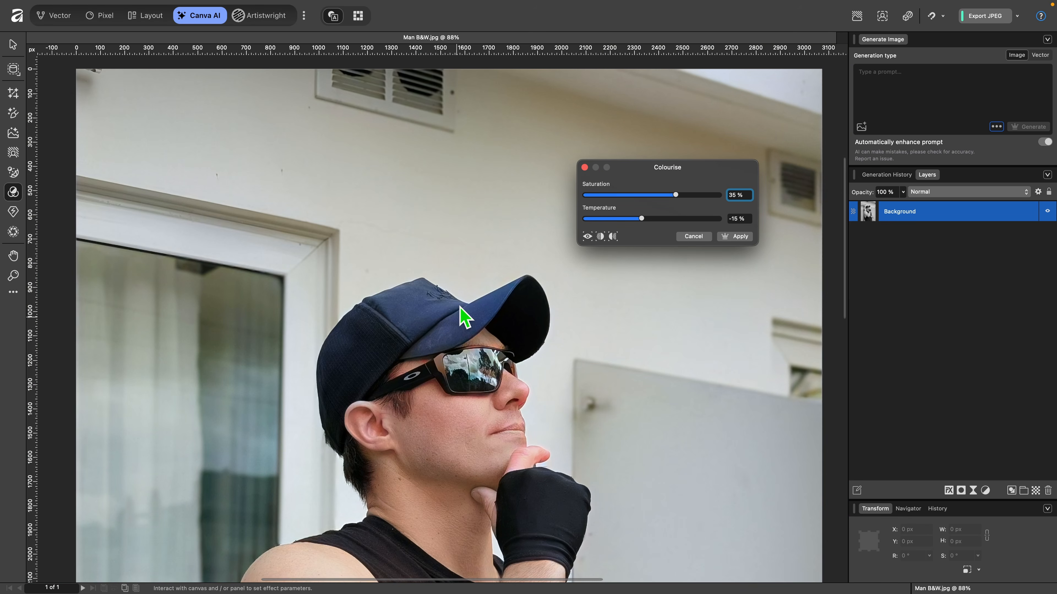
{"action": "scroll", "coordinate": [462, 317], "scroll_direction": "down", "scroll_amount": 4}
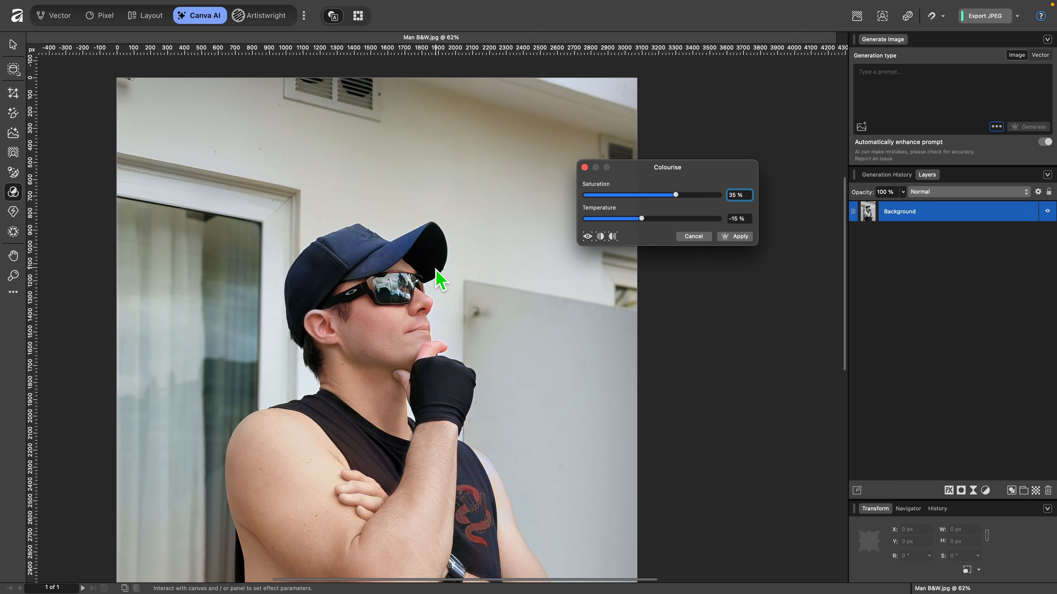
{"action": "scroll", "coordinate": [435, 269], "scroll_direction": "down", "scroll_amount": 1}
{"action": "scroll", "coordinate": [420, 321], "scroll_direction": "down", "scroll_amount": 3}
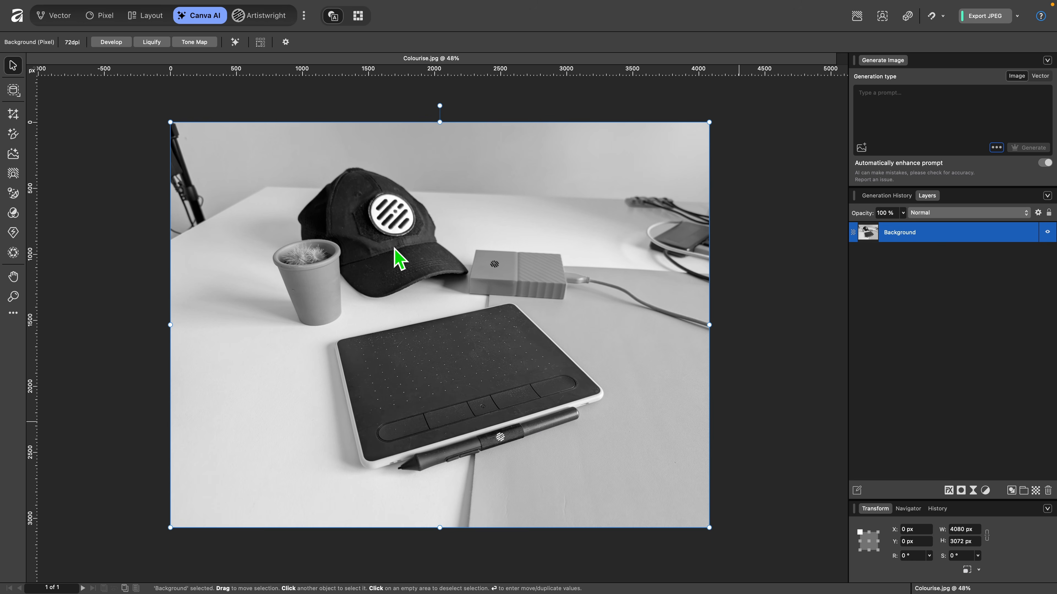
Step: Colourise the black-and-white desk photo with Saturation 37%, and inspect the cap, hard drive, tablet and paper
{"action": "scroll", "coordinate": [397, 280], "scroll_direction": "up", "scroll_amount": 2}
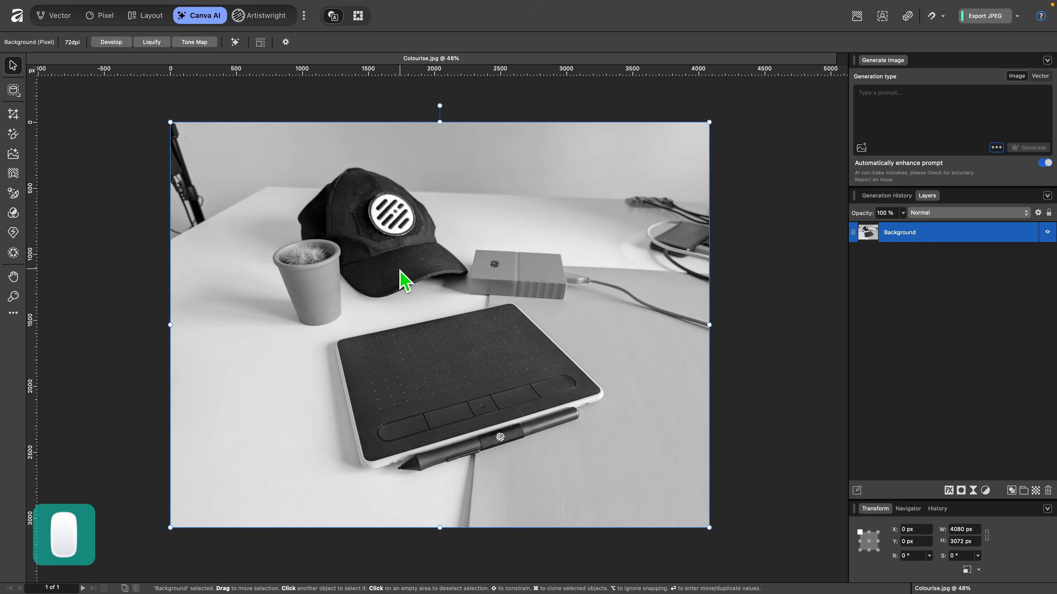
{"action": "left_click", "coordinate": [14, 213]}
{"action": "left_click_drag", "start_coordinate": [736, 502], "coordinate": [736, 197]}
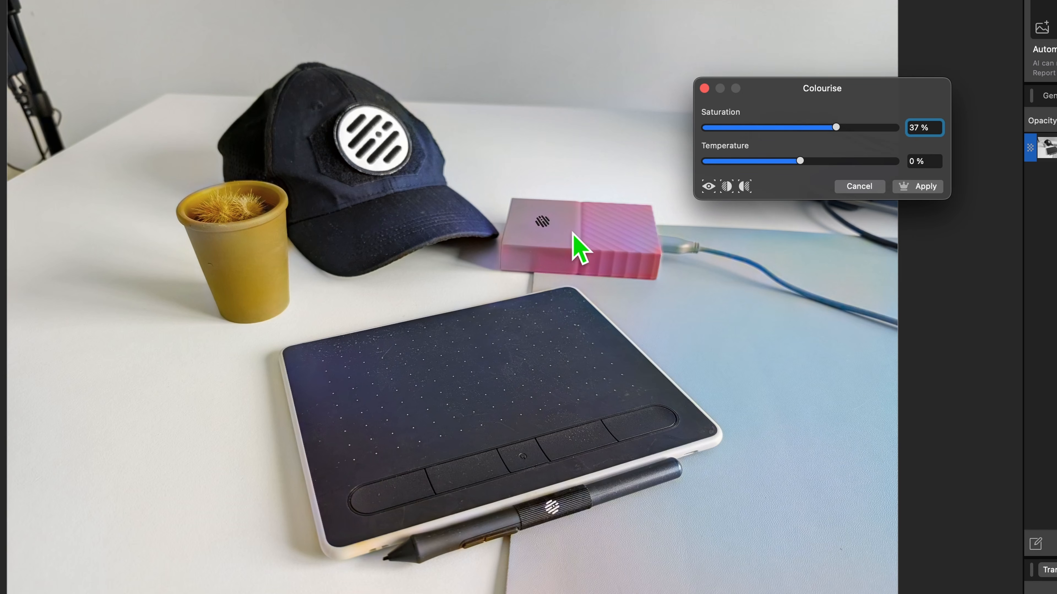
{"action": "scroll", "coordinate": [580, 243], "scroll_direction": "up", "scroll_amount": 5}
{"action": "scroll", "coordinate": [508, 279], "scroll_direction": "down", "scroll_amount": 5}
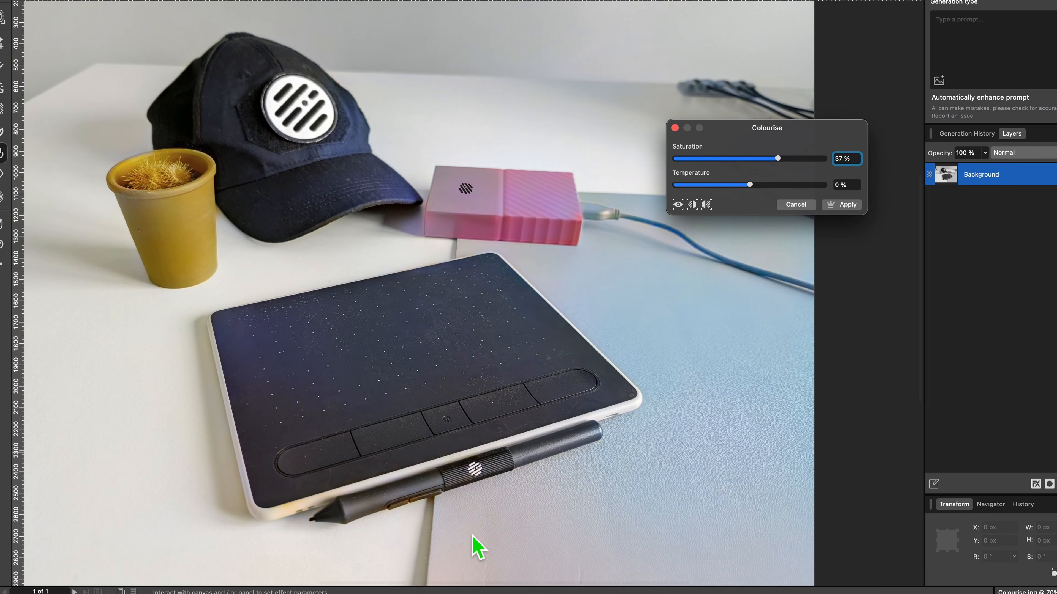
{"action": "scroll", "coordinate": [474, 545], "scroll_direction": "down", "scroll_amount": 5}
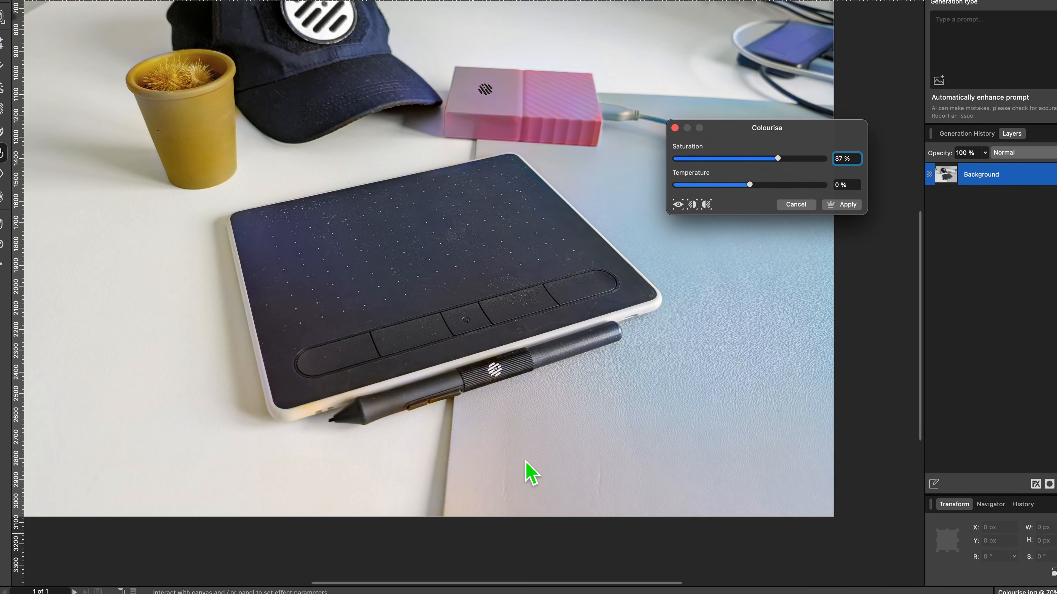
{"action": "scroll", "coordinate": [565, 458], "scroll_direction": "up", "scroll_amount": 4}
{"action": "scroll", "coordinate": [566, 458], "scroll_direction": "right", "scroll_amount": 4}
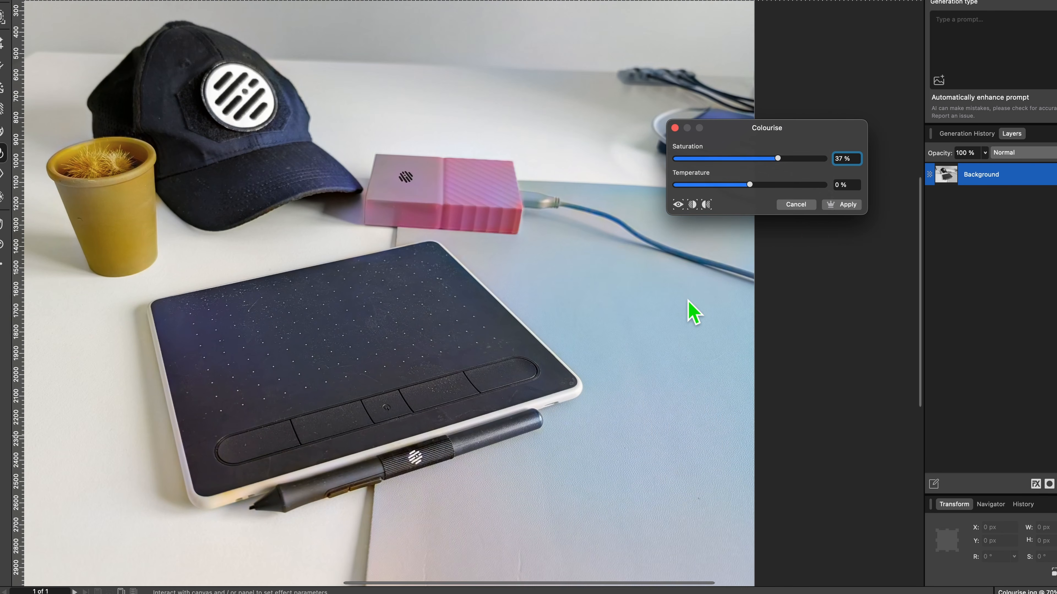
{"action": "scroll", "coordinate": [608, 338], "scroll_direction": "down", "scroll_amount": 4}
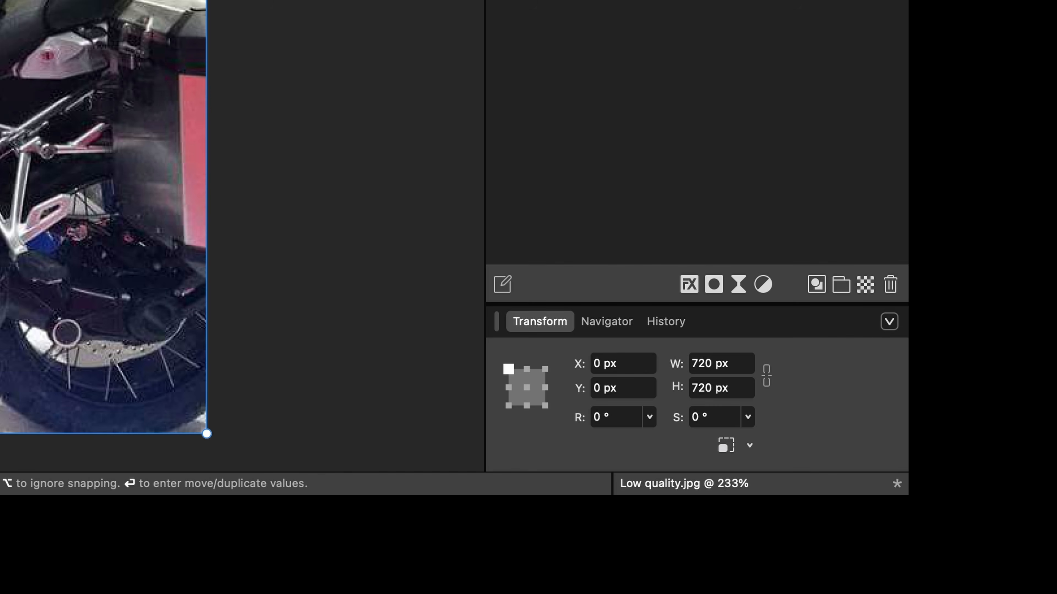
Step: Inspect the low-quality motorcycle photo up close and start Super Resolve on it
{"action": "scroll", "coordinate": [241, 236], "scroll_direction": "up", "scroll_amount": 5}
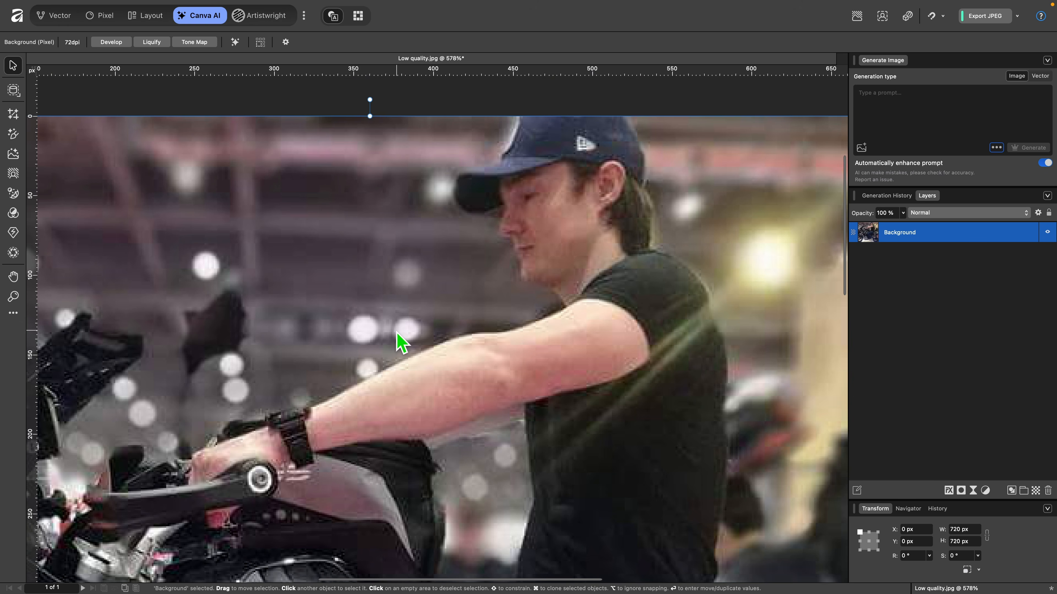
{"action": "scroll", "coordinate": [397, 342], "scroll_direction": "down", "scroll_amount": 5}
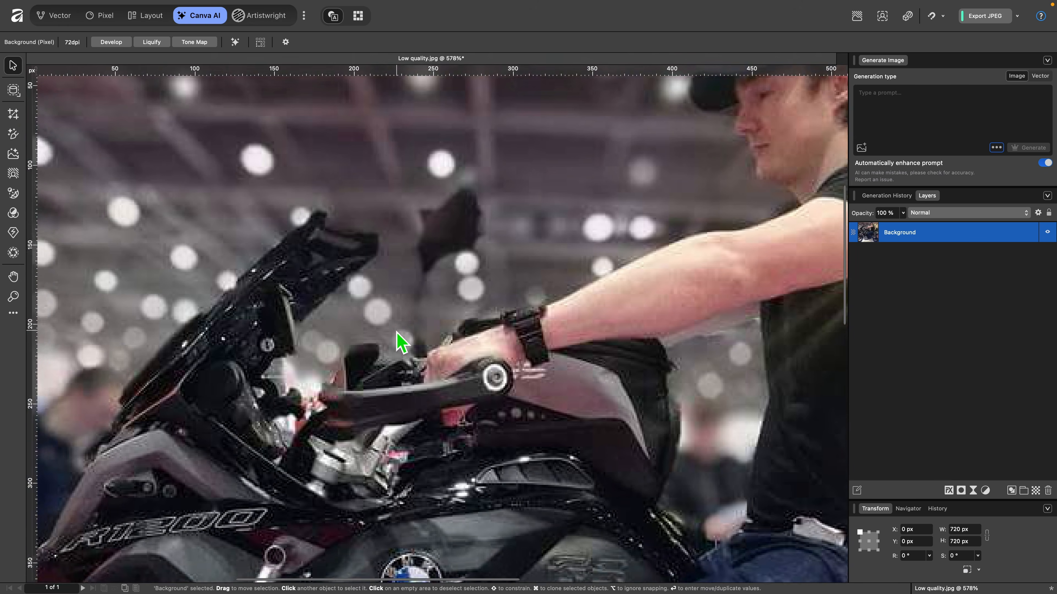
{"action": "scroll", "coordinate": [397, 342], "scroll_direction": "down", "scroll_amount": 4}
{"action": "scroll", "coordinate": [397, 342], "scroll_direction": "down", "scroll_amount": 4}
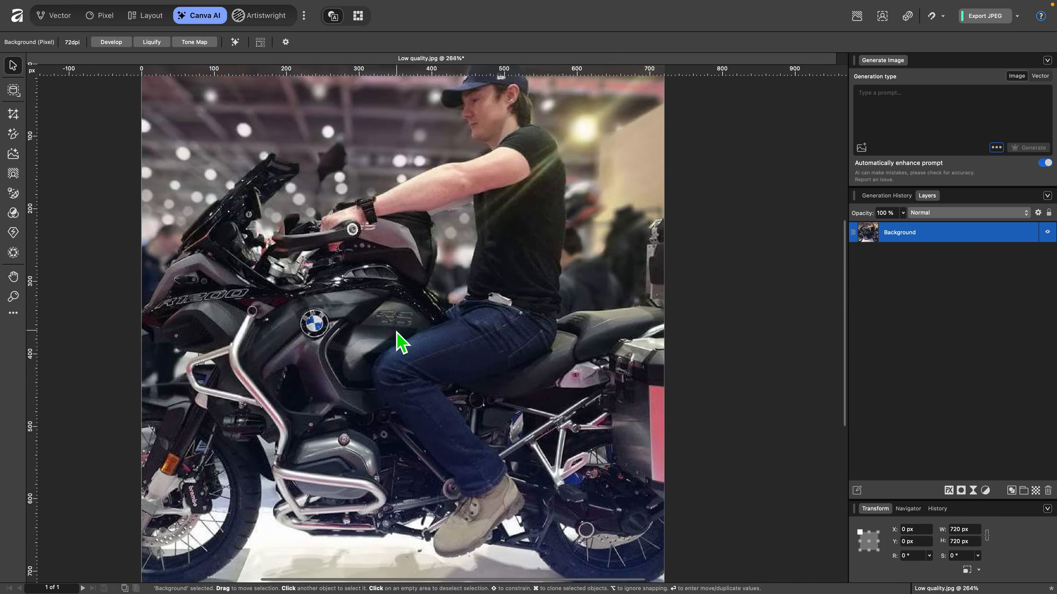
{"action": "scroll", "coordinate": [396, 333], "scroll_direction": "left", "scroll_amount": 3}
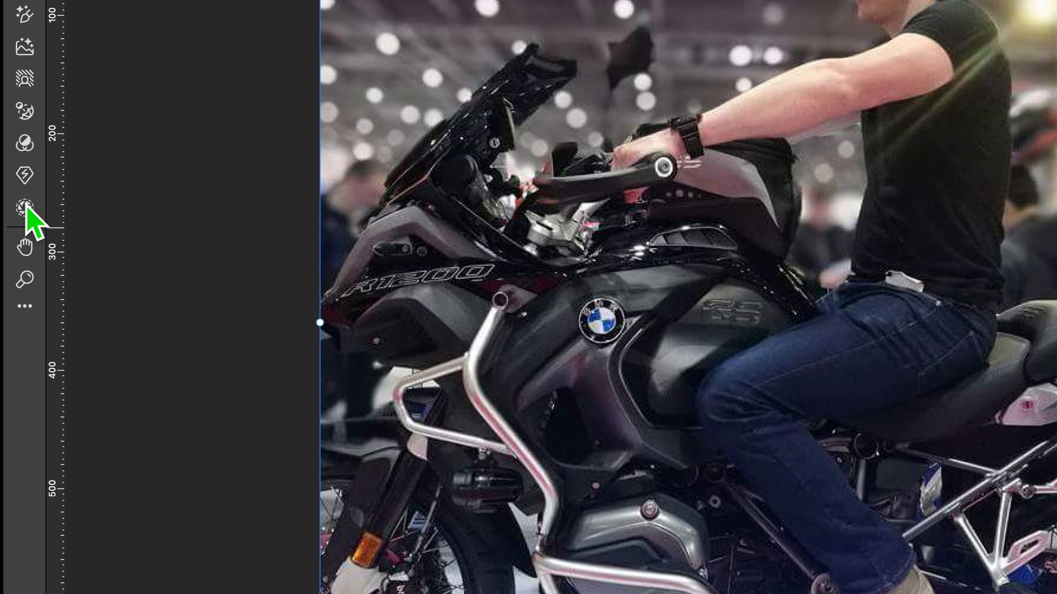
{"action": "left_click", "coordinate": [24, 171]}
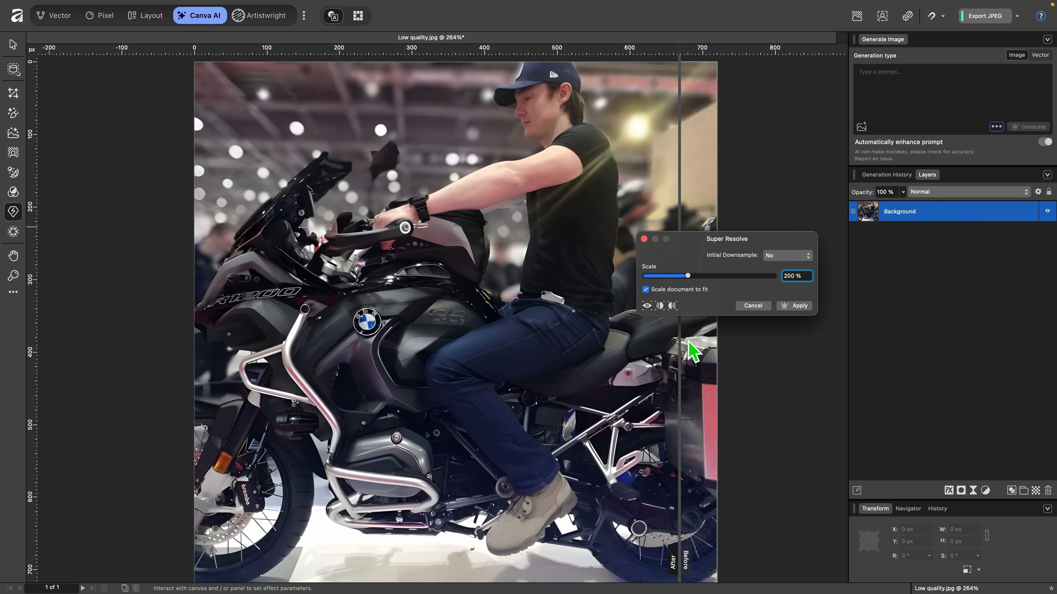
Step: Compare the Super Resolve before and after views across the motorcycle and the rider's arm at close range
{"action": "left_click", "coordinate": [665, 556]}
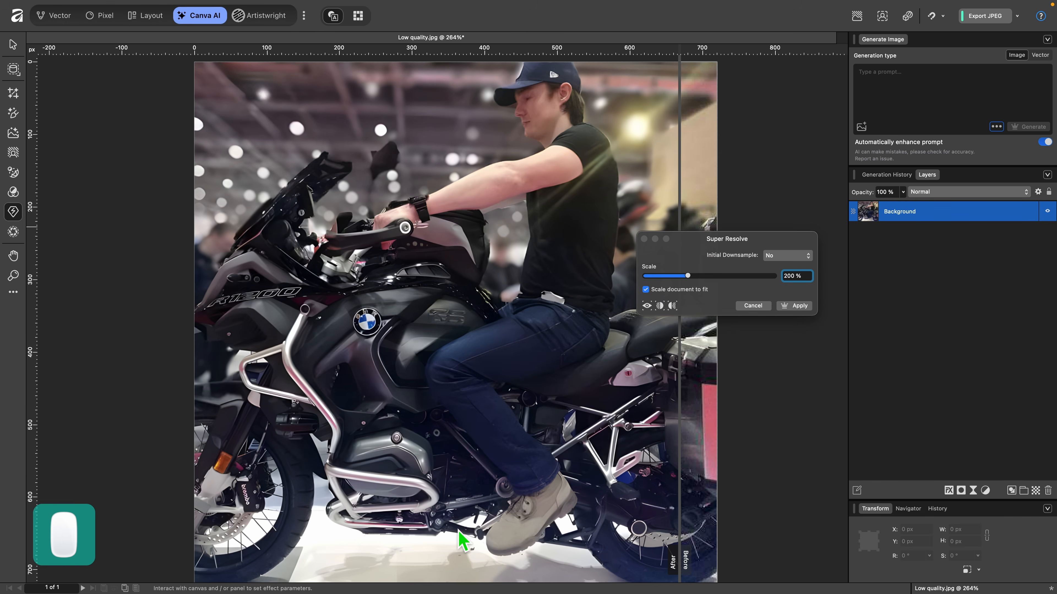
{"action": "left_click_drag", "start_coordinate": [679, 553], "coordinate": [339, 421]}
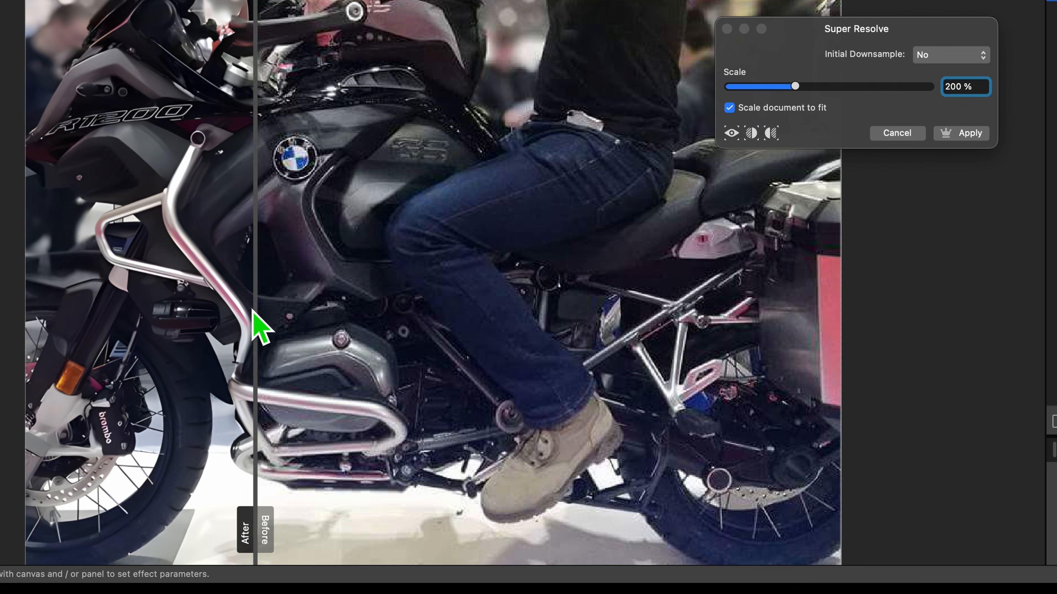
{"action": "scroll", "coordinate": [485, 117], "scroll_direction": "up", "scroll_amount": 8}
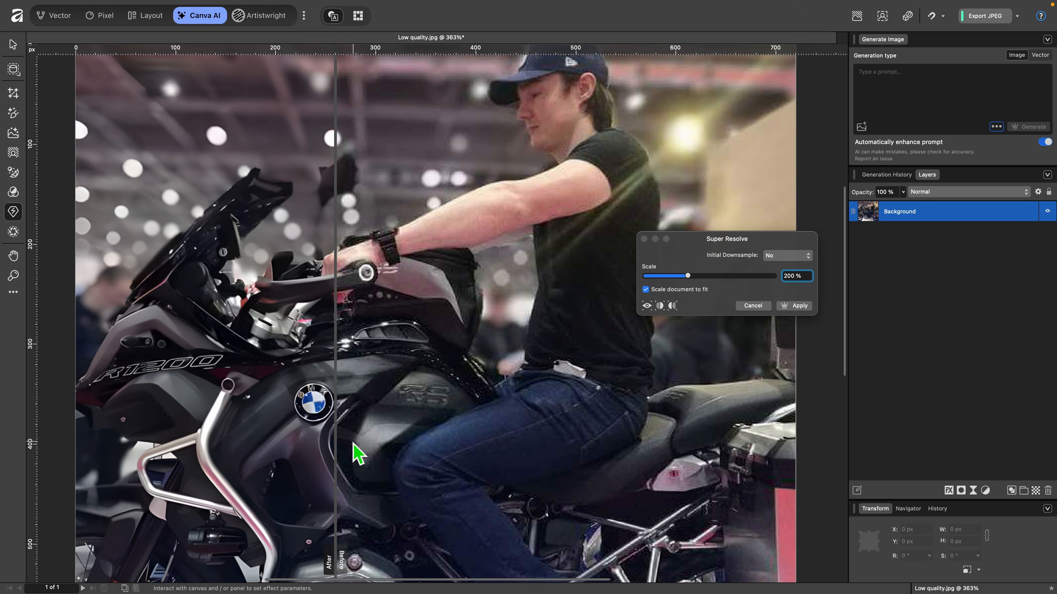
{"action": "left_click_drag", "start_coordinate": [337, 470], "coordinate": [753, 477]}
{"action": "scroll", "coordinate": [353, 384], "scroll_direction": "down", "scroll_amount": 3}
{"action": "scroll", "coordinate": [353, 383], "scroll_direction": "left", "scroll_amount": 3}
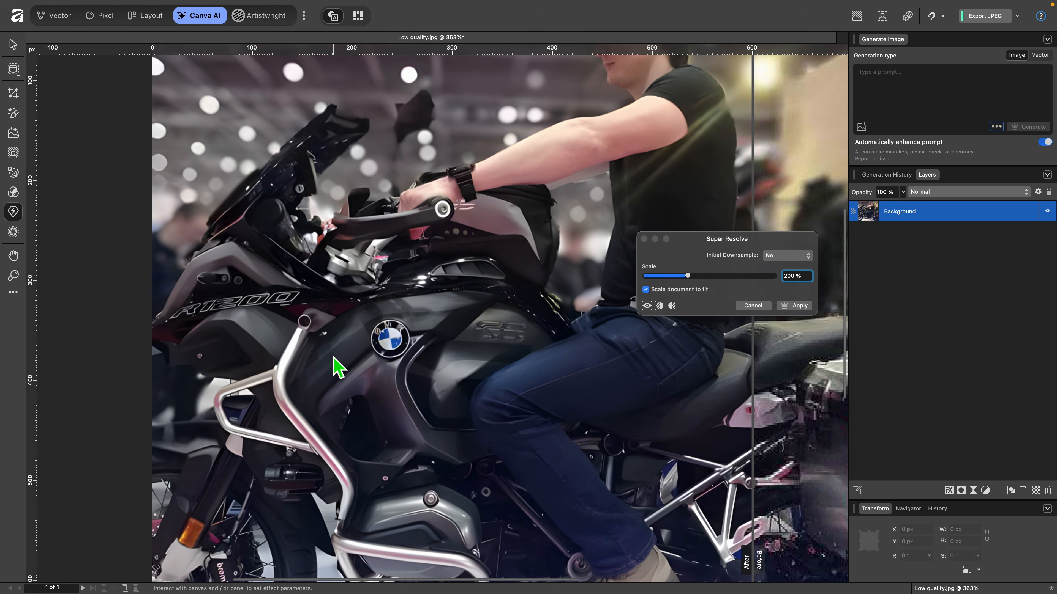
{"action": "scroll", "coordinate": [336, 366], "scroll_direction": "up", "scroll_amount": 3}
{"action": "scroll", "coordinate": [335, 366], "scroll_direction": "down", "scroll_amount": 5}
{"action": "scroll", "coordinate": [378, 269], "scroll_direction": "up", "scroll_amount": 2}
{"action": "scroll", "coordinate": [376, 269], "scroll_direction": "up", "scroll_amount": 5}
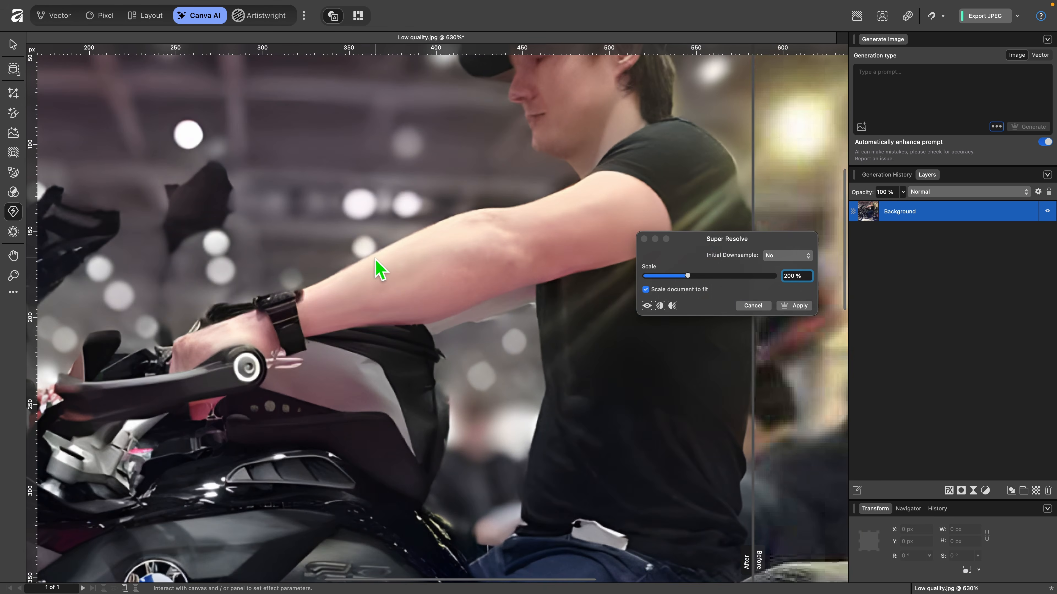
{"action": "scroll", "coordinate": [295, 287], "scroll_direction": "up", "scroll_amount": 2}
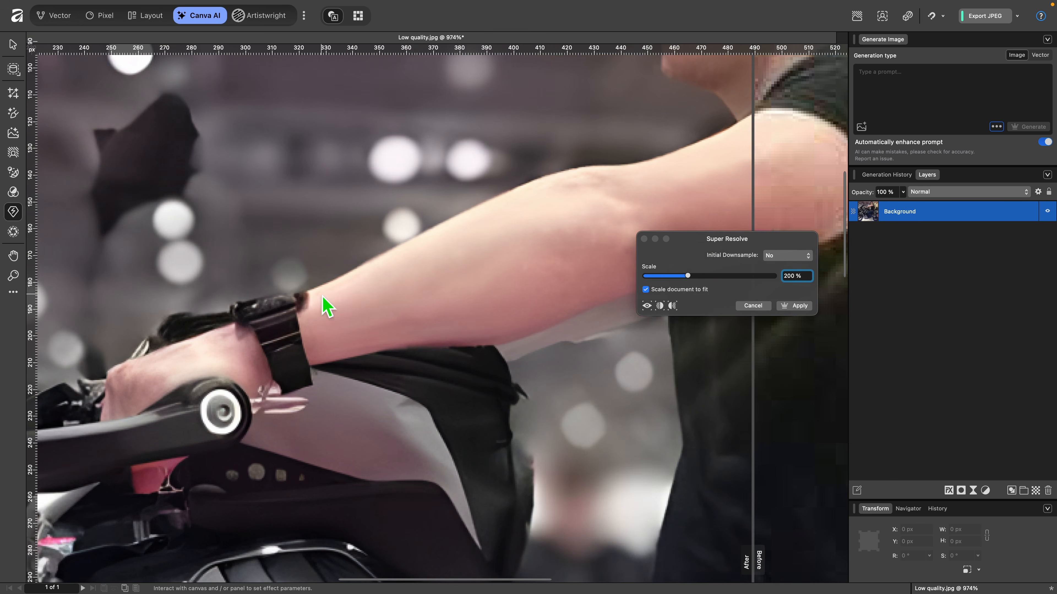
{"action": "scroll", "coordinate": [364, 297], "scroll_direction": "down", "scroll_amount": 6}
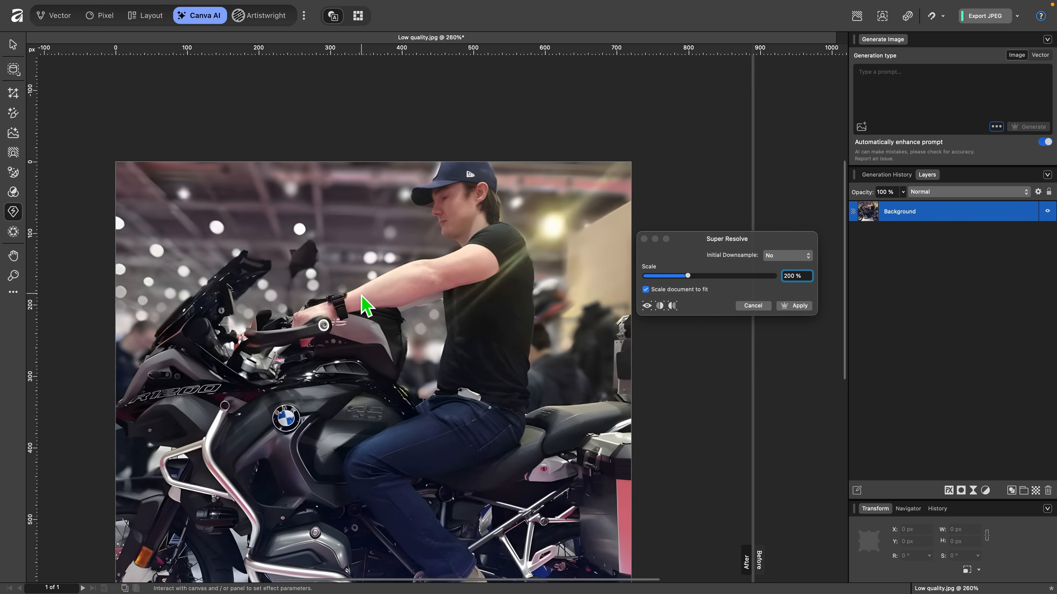
{"action": "scroll", "coordinate": [361, 295], "scroll_direction": "down", "scroll_amount": 2}
{"action": "scroll", "coordinate": [361, 294], "scroll_direction": "left", "scroll_amount": 2}
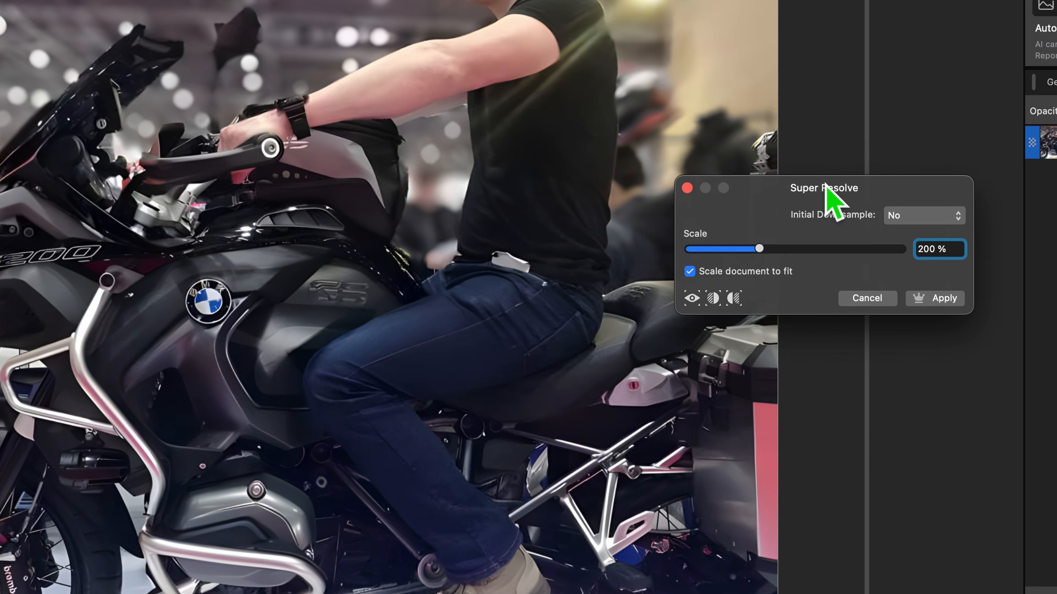
Step: Apply Super Resolve at 200% scale with Initial Downsample set to No and the document scaled to fit
{"action": "left_click_drag", "start_coordinate": [723, 240], "coordinate": [716, 229]}
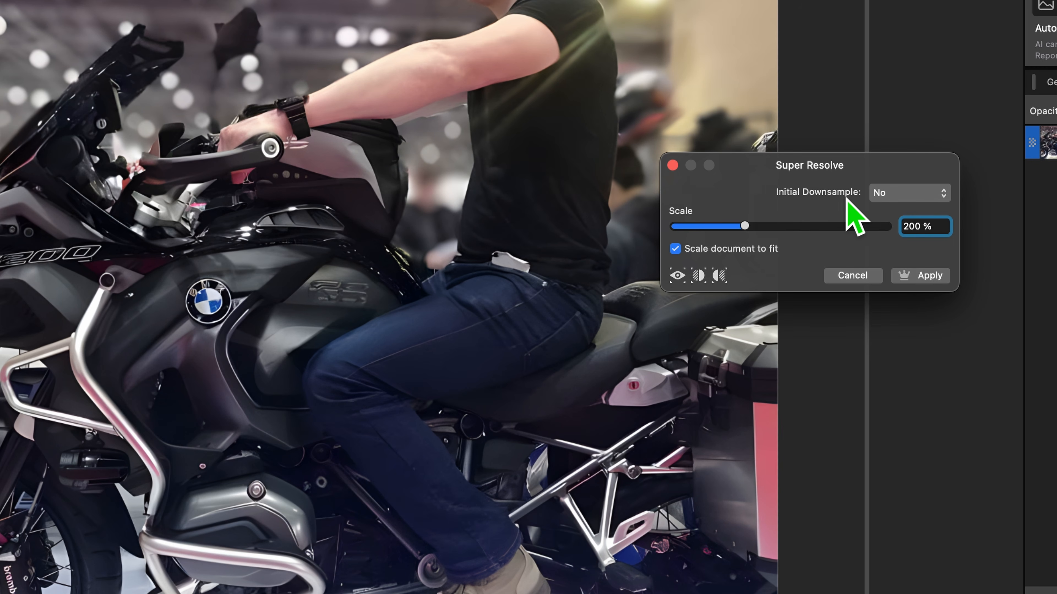
{"action": "left_click", "coordinate": [889, 194]}
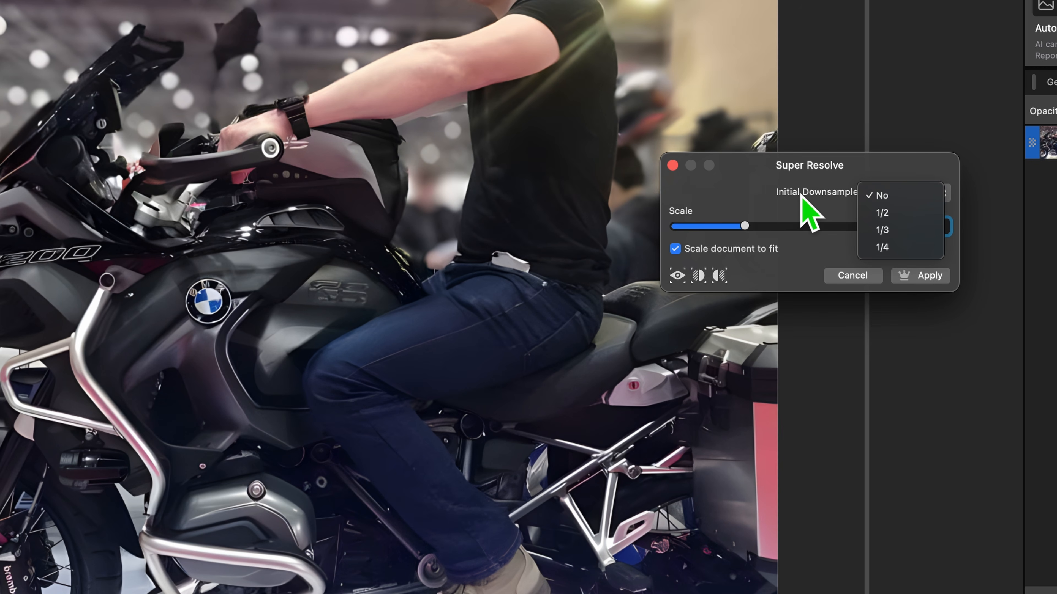
{"action": "left_click", "coordinate": [814, 207]}
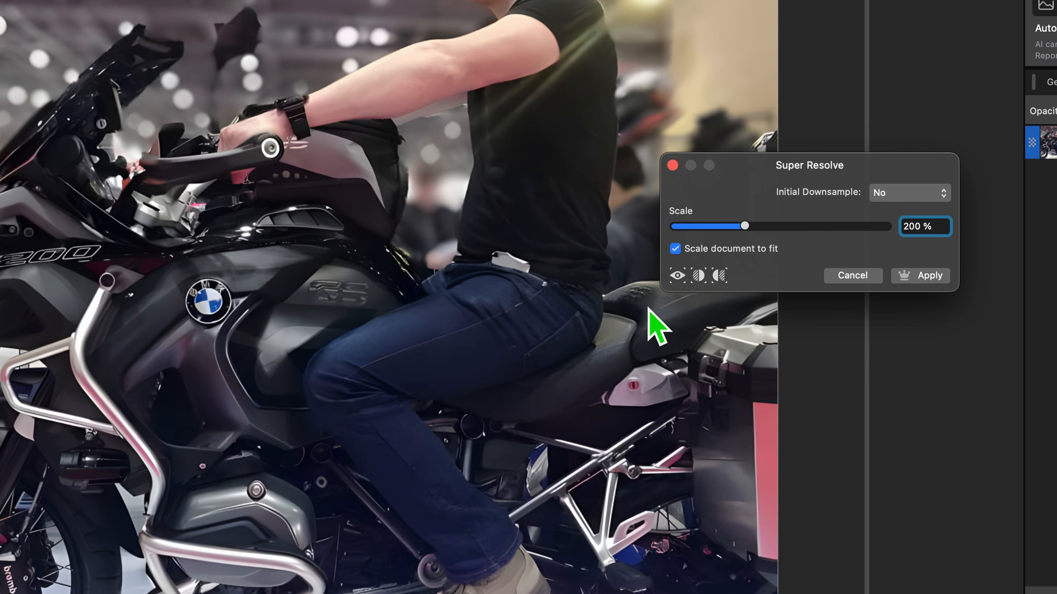
{"action": "left_click", "coordinate": [932, 276]}
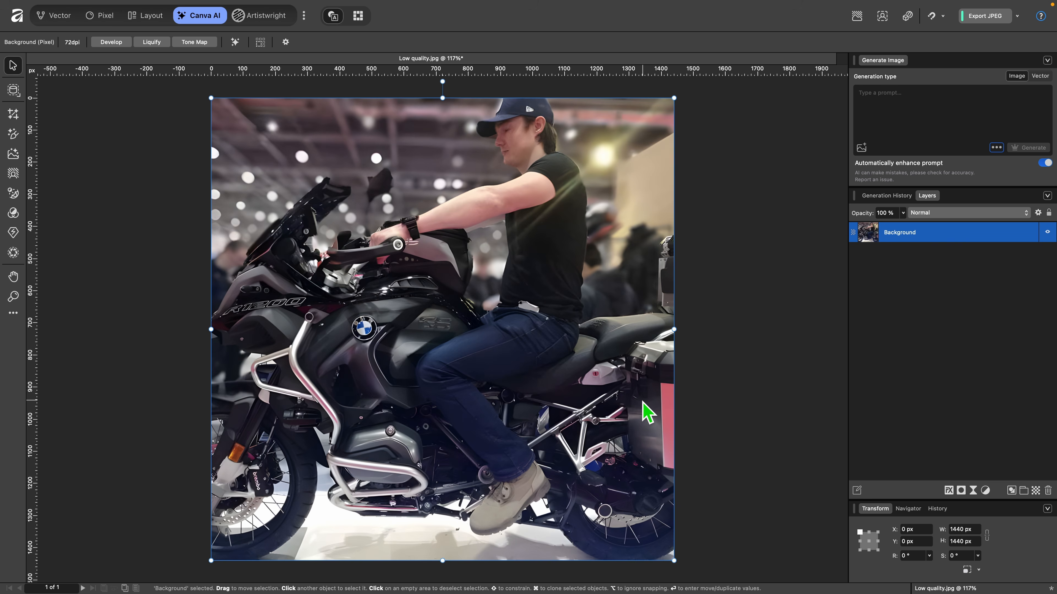
{"action": "scroll", "coordinate": [643, 403], "scroll_direction": "down", "scroll_amount": 3}
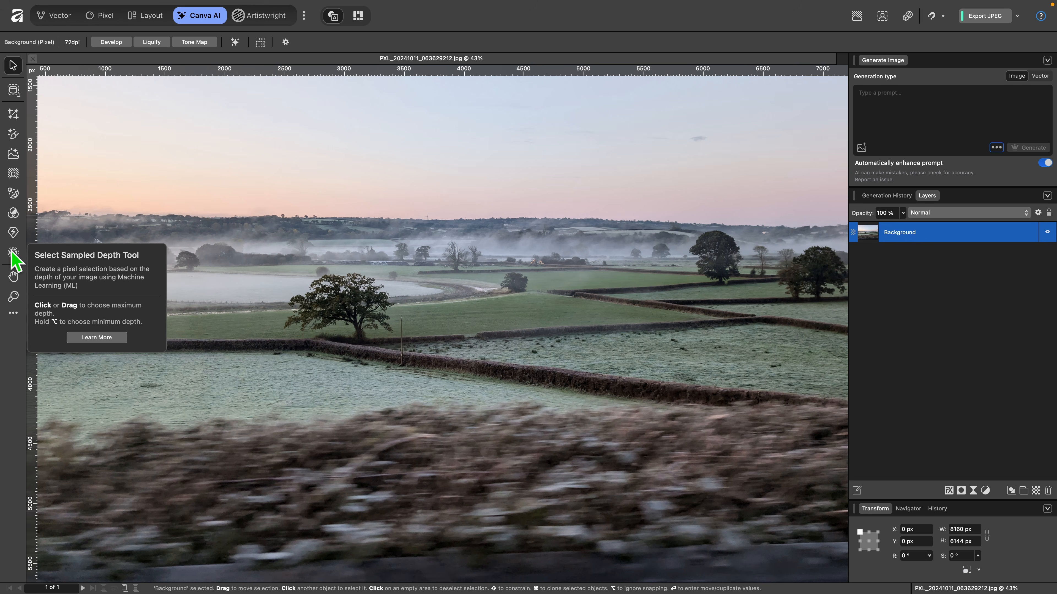
Step: Start Select Sampled Depth on the misty landscape photo and set Near to 41% to exclude the blurred foreground hedge
{"action": "scroll", "coordinate": [349, 284], "scroll_direction": "down", "scroll_amount": 5}
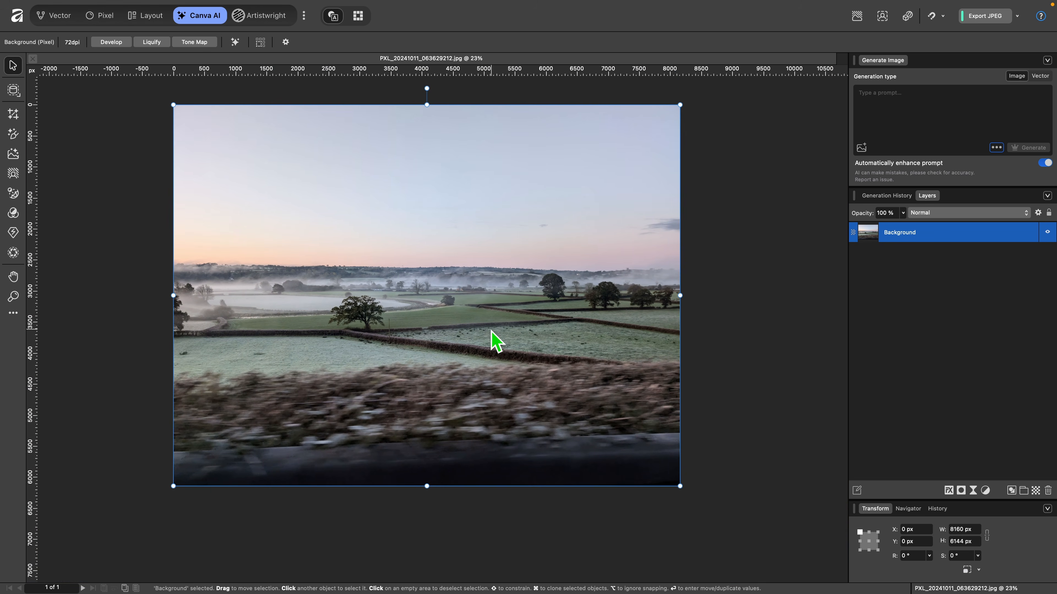
{"action": "scroll", "coordinate": [385, 268], "scroll_direction": "up", "scroll_amount": 2}
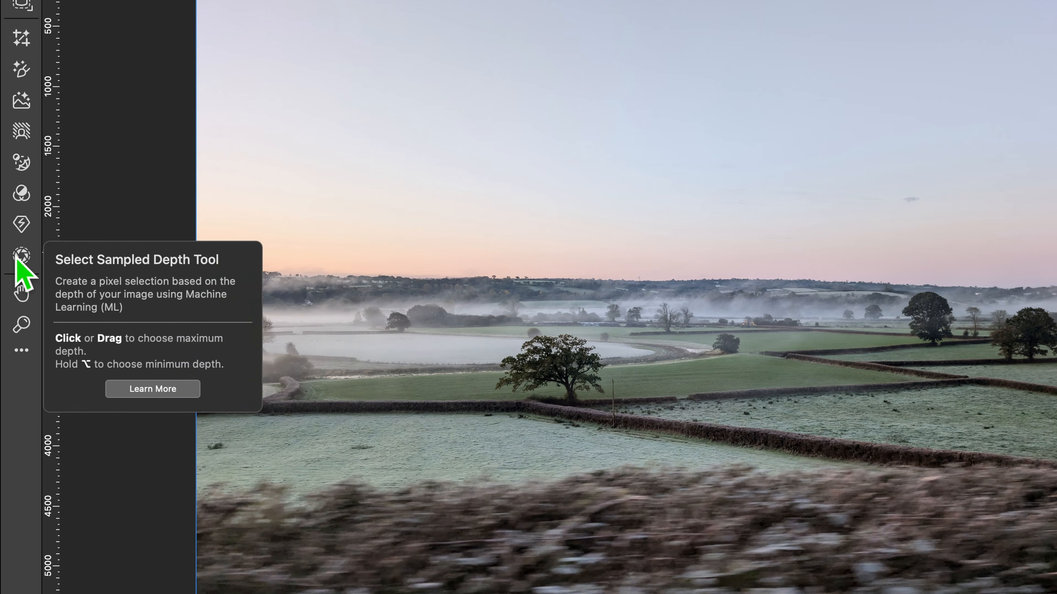
{"action": "left_click", "coordinate": [17, 260]}
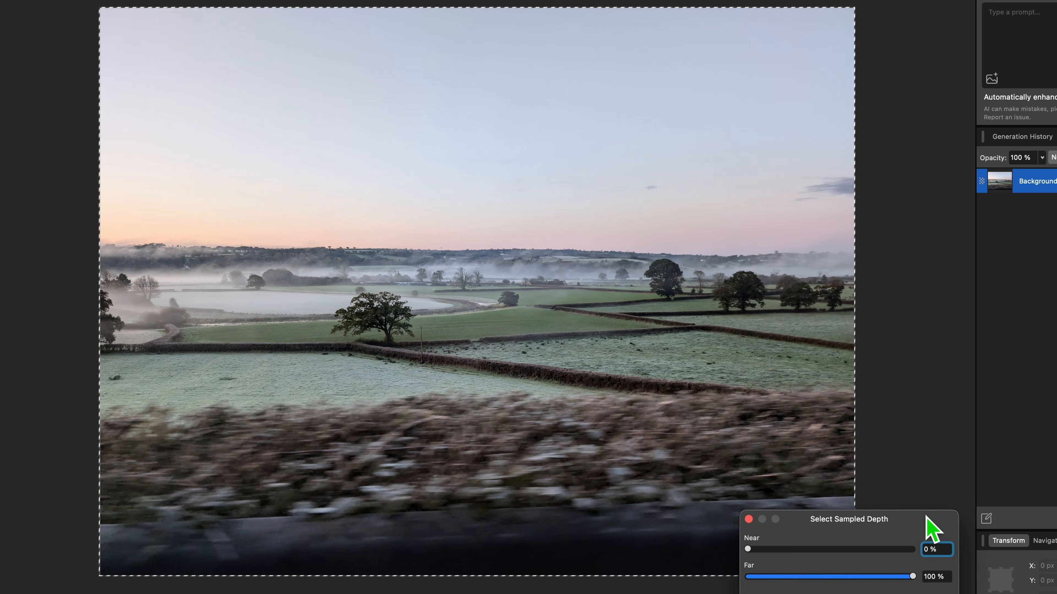
{"action": "left_click_drag", "start_coordinate": [924, 511], "coordinate": [891, 235]}
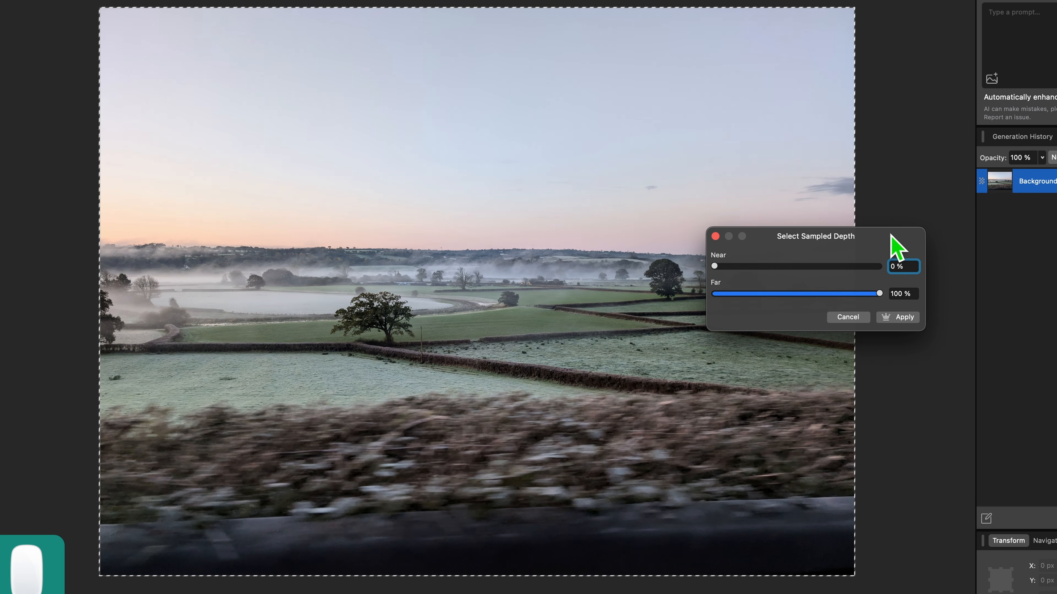
{"action": "left_click", "coordinate": [717, 265]}
{"action": "left_click_drag", "start_coordinate": [717, 264], "coordinate": [781, 261]}
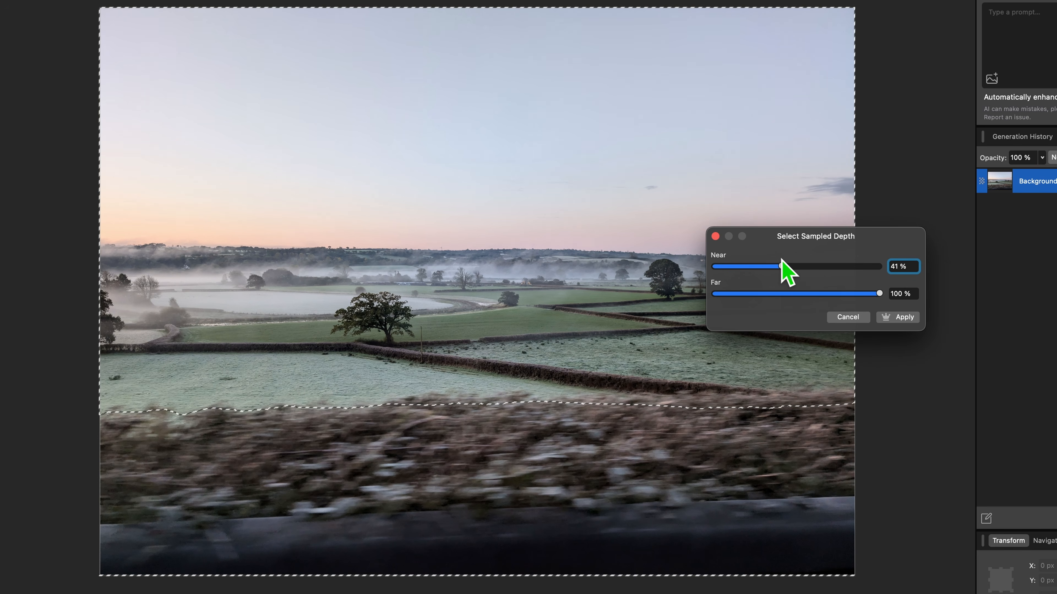
Step: Apply the depth selection with Far reduced marginally to exclude the sky, and check the selected area with the Quick Mask overlay
{"action": "mouse_move", "coordinate": [875, 293]}
{"action": "left_mouse_down"}
{"action": "mouse_move", "coordinate": [886, 295]}
{"action": "mouse_move", "coordinate": [876, 297]}
{"action": "left_mouse_up"}
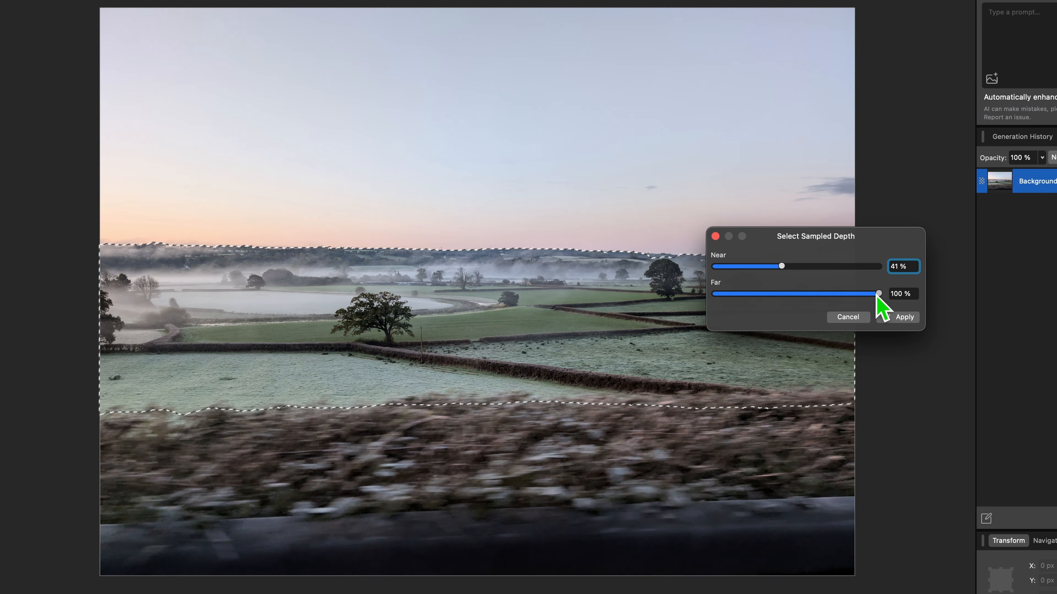
{"action": "left_click", "coordinate": [903, 321]}
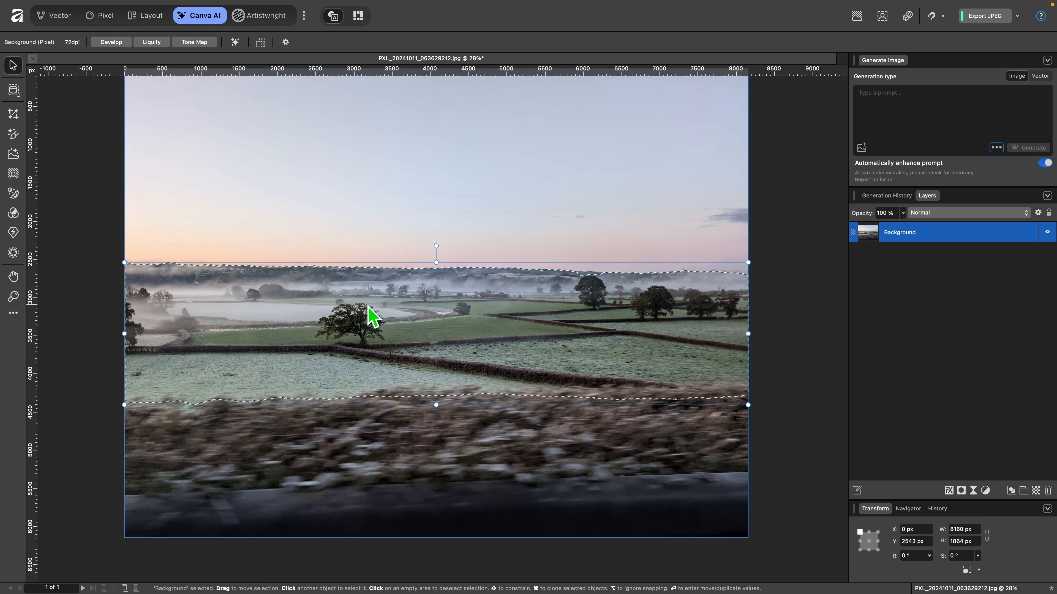
{"action": "key", "text": "q"}
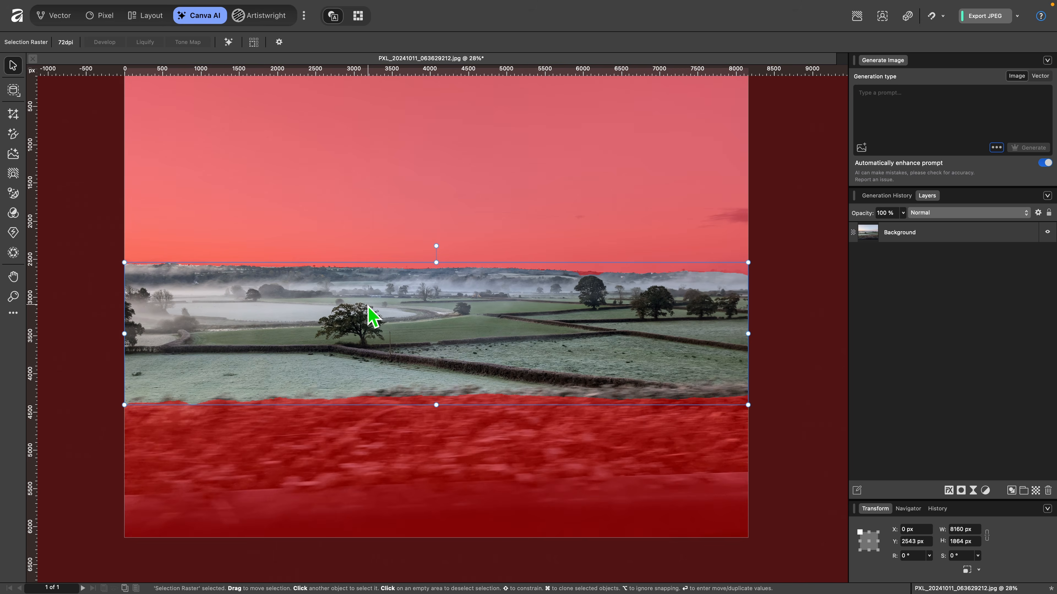
{"action": "key", "text": "q"}
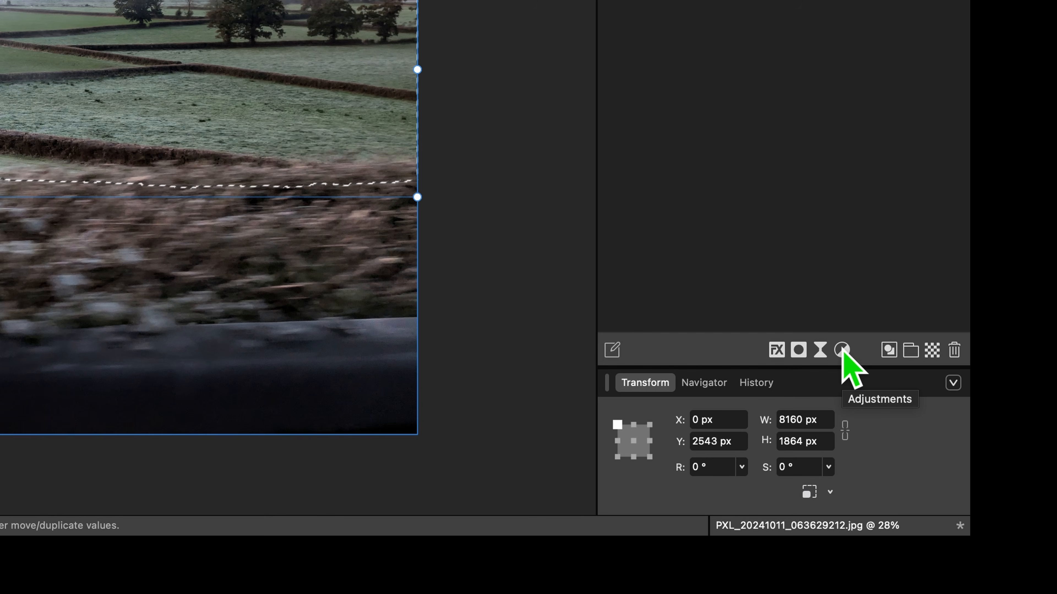
Step: Add a Brightness / Contrast adjustment to the selected fields, raising brightness and slightly raising contrast, and deselect
{"action": "left_click", "coordinate": [841, 350]}
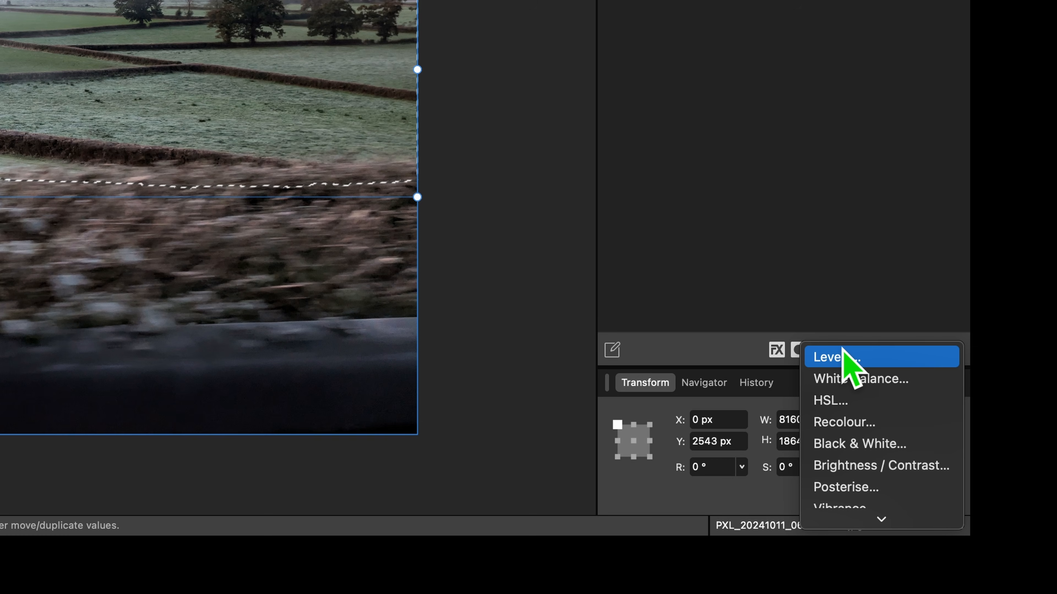
{"action": "left_click", "coordinate": [903, 466]}
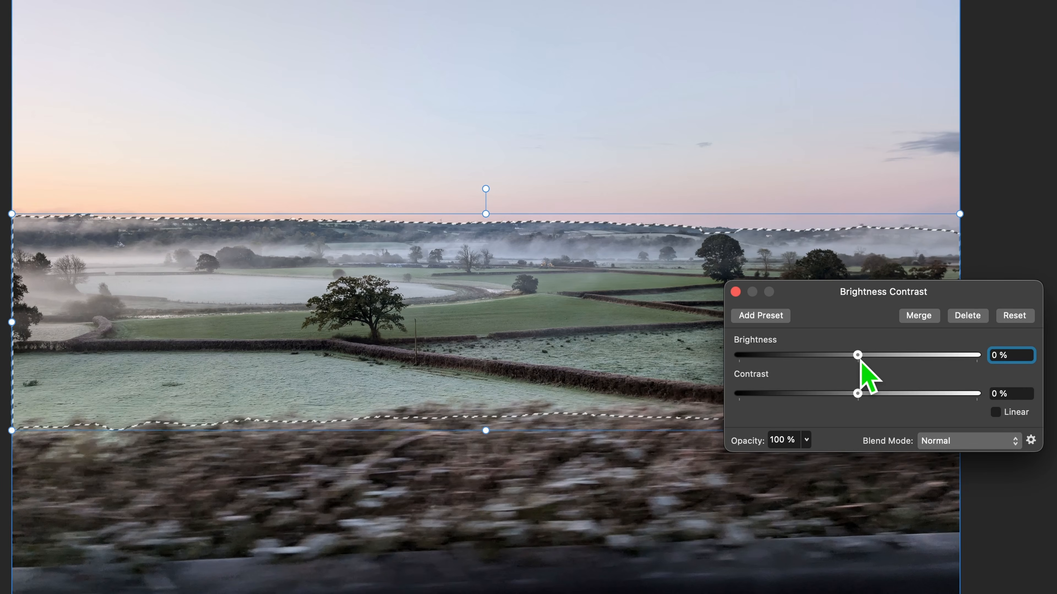
{"action": "left_click_drag", "start_coordinate": [297, 108], "coordinate": [322, 107]}
{"action": "mouse_move", "coordinate": [881, 355]}
{"action": "left_mouse_down"}
{"action": "mouse_move", "coordinate": [856, 355]}
{"action": "mouse_move", "coordinate": [878, 354]}
{"action": "left_mouse_up"}
{"action": "mouse_move", "coordinate": [857, 394]}
{"action": "left_mouse_down"}
{"action": "mouse_move", "coordinate": [875, 394]}
{"action": "mouse_move", "coordinate": [863, 394]}
{"action": "left_mouse_up"}
{"action": "left_click", "coordinate": [735, 292]}
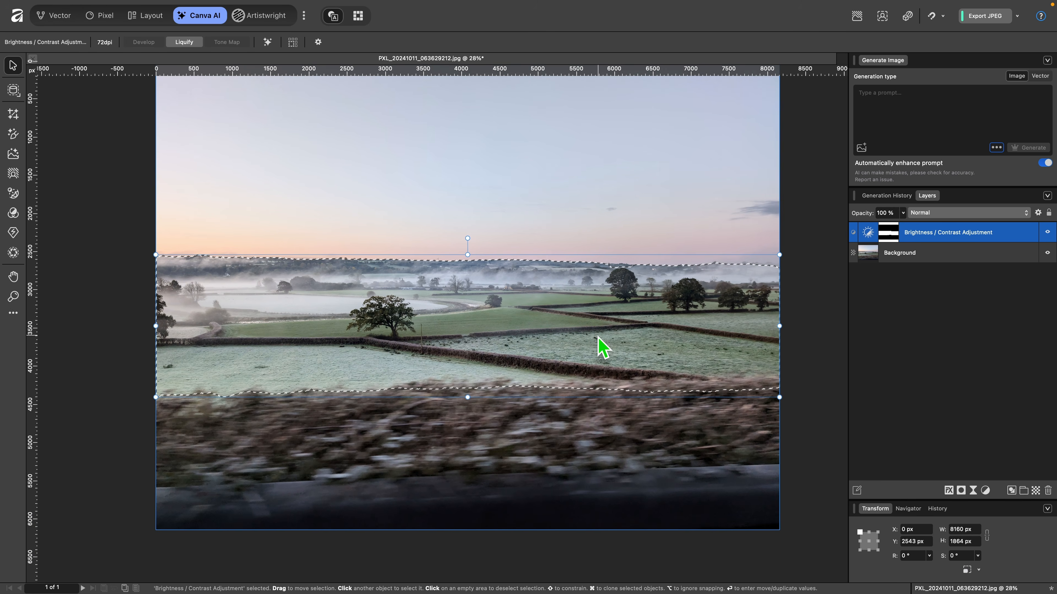
{"action": "key", "text": "super+d"}
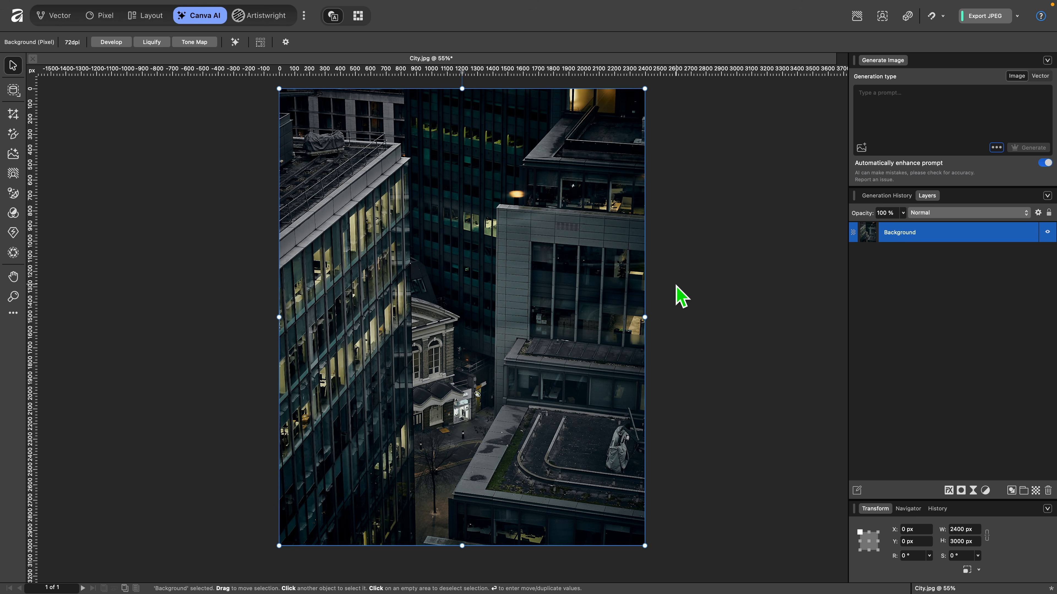
Step: Duplicate the city photo's Background layer and convert the copy to a depth map, comparing it with the original
{"action": "key", "text": "super+j"}
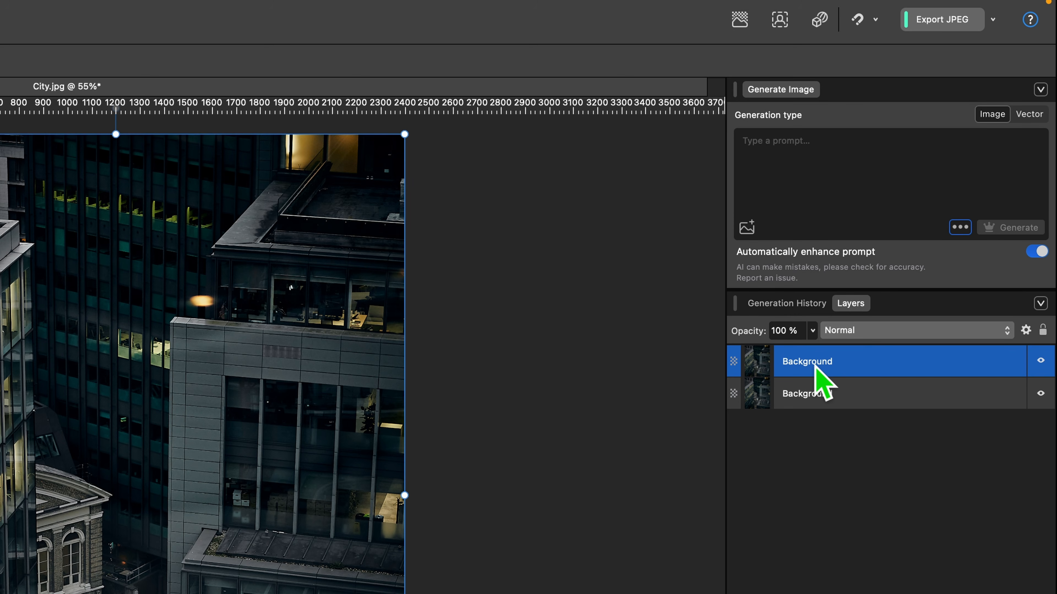
{"action": "left_click", "coordinate": [818, 24]}
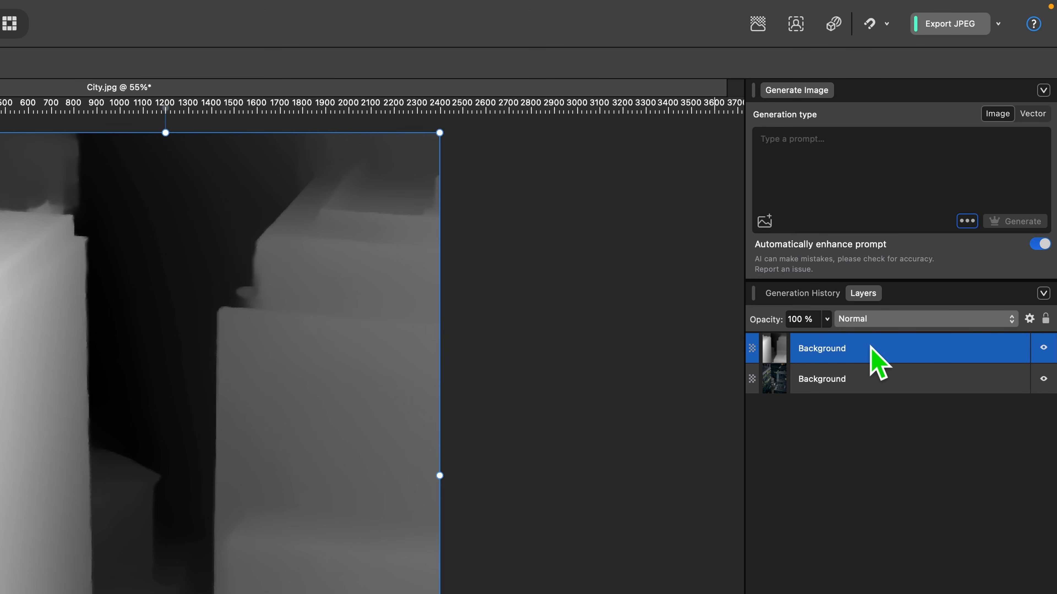
{"action": "left_click", "coordinate": [1043, 348]}
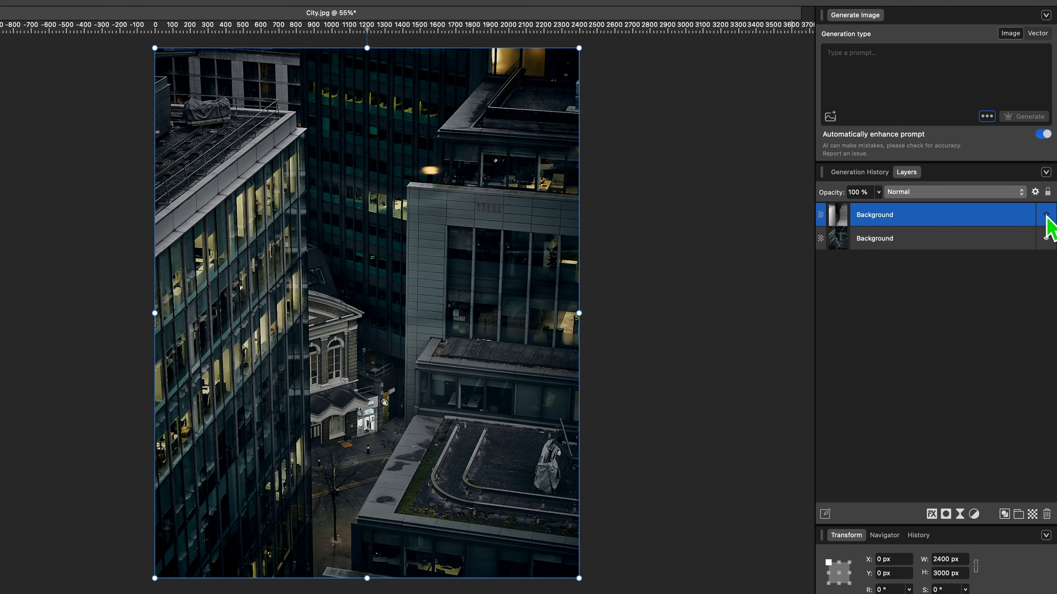
{"action": "left_click", "coordinate": [1046, 215]}
Step: Set the depth map layer's blend mode to Screen at 100% opacity and inspect the haze over the buildings
{"action": "left_click", "coordinate": [954, 191]}
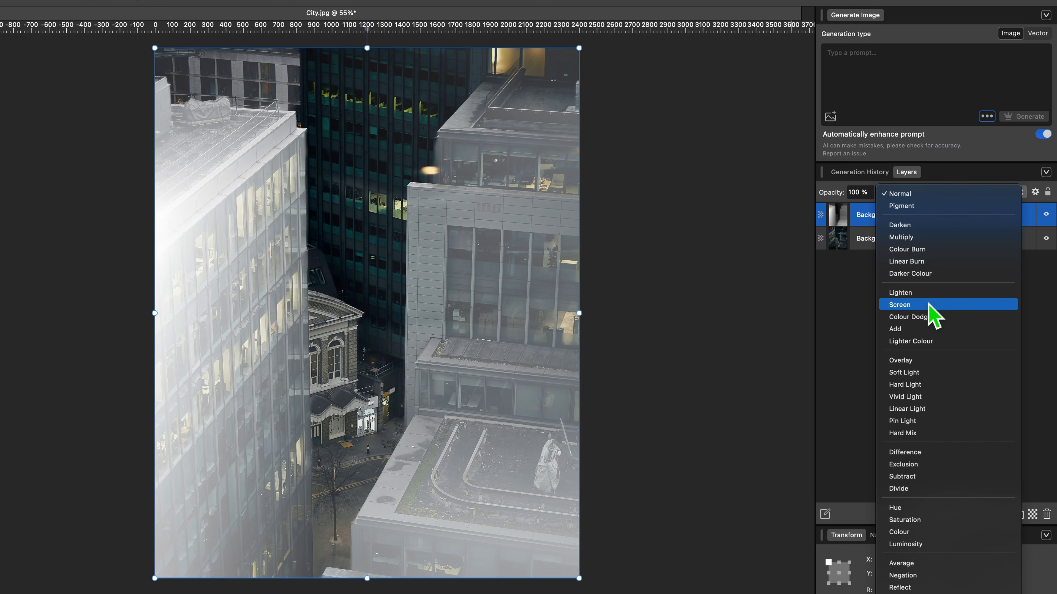
{"action": "left_click", "coordinate": [929, 308]}
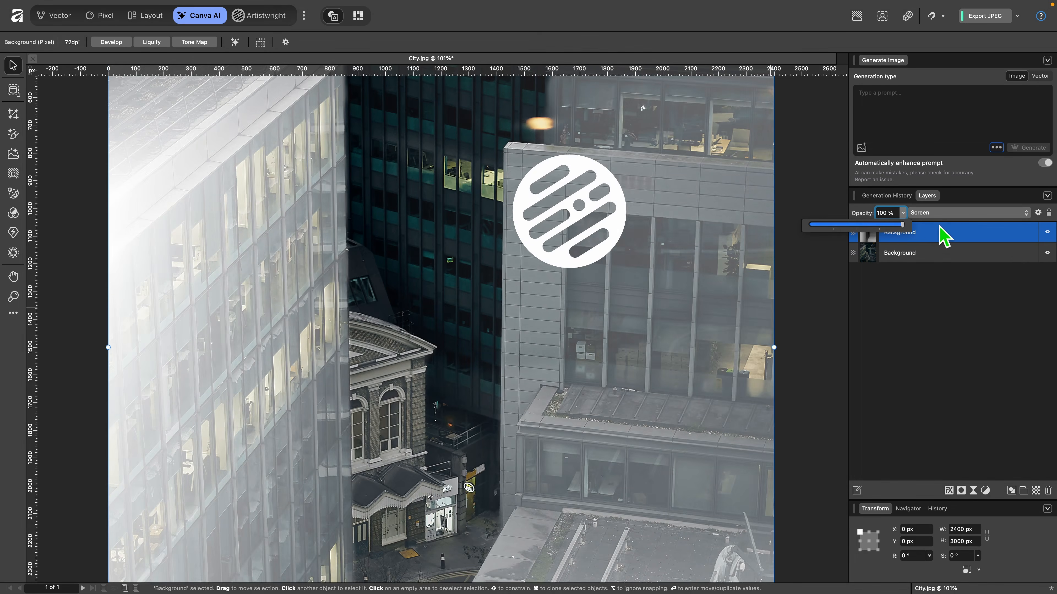
{"action": "left_click_drag", "start_coordinate": [937, 225], "coordinate": [932, 278]}
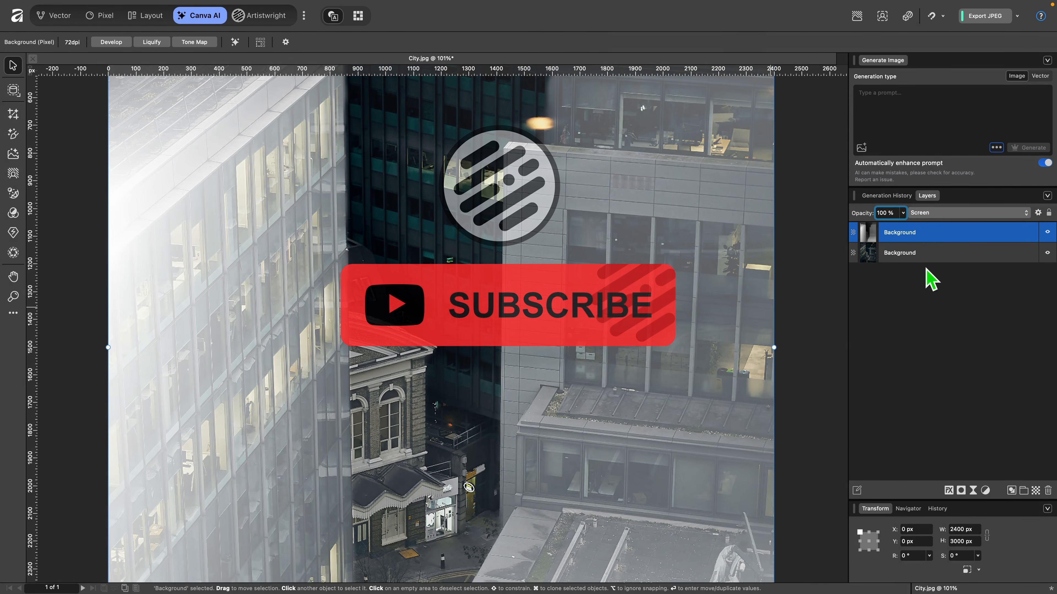
{"action": "scroll", "coordinate": [667, 400], "scroll_direction": "down", "scroll_amount": 10}
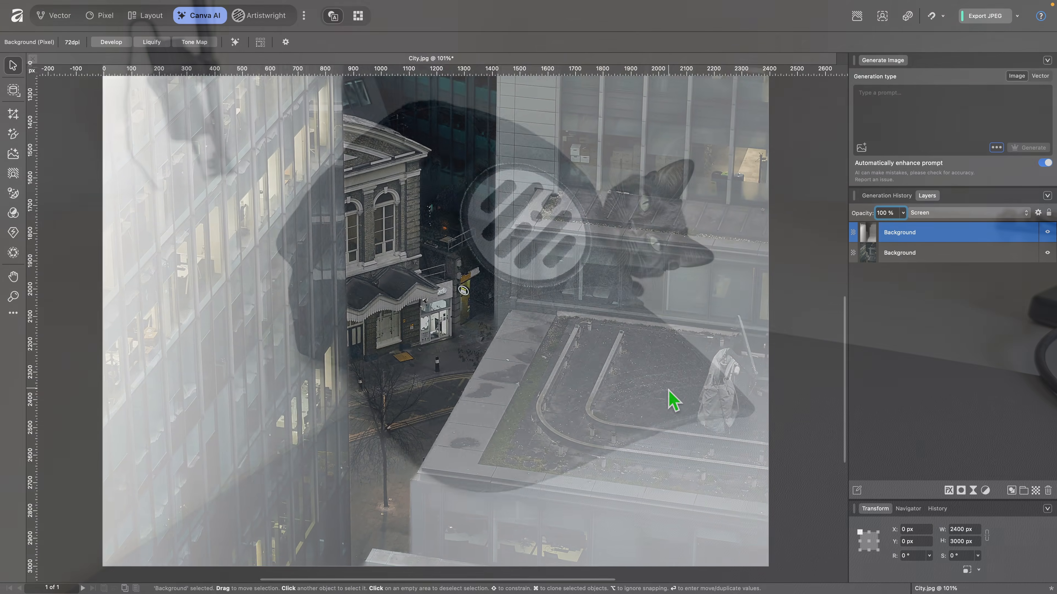